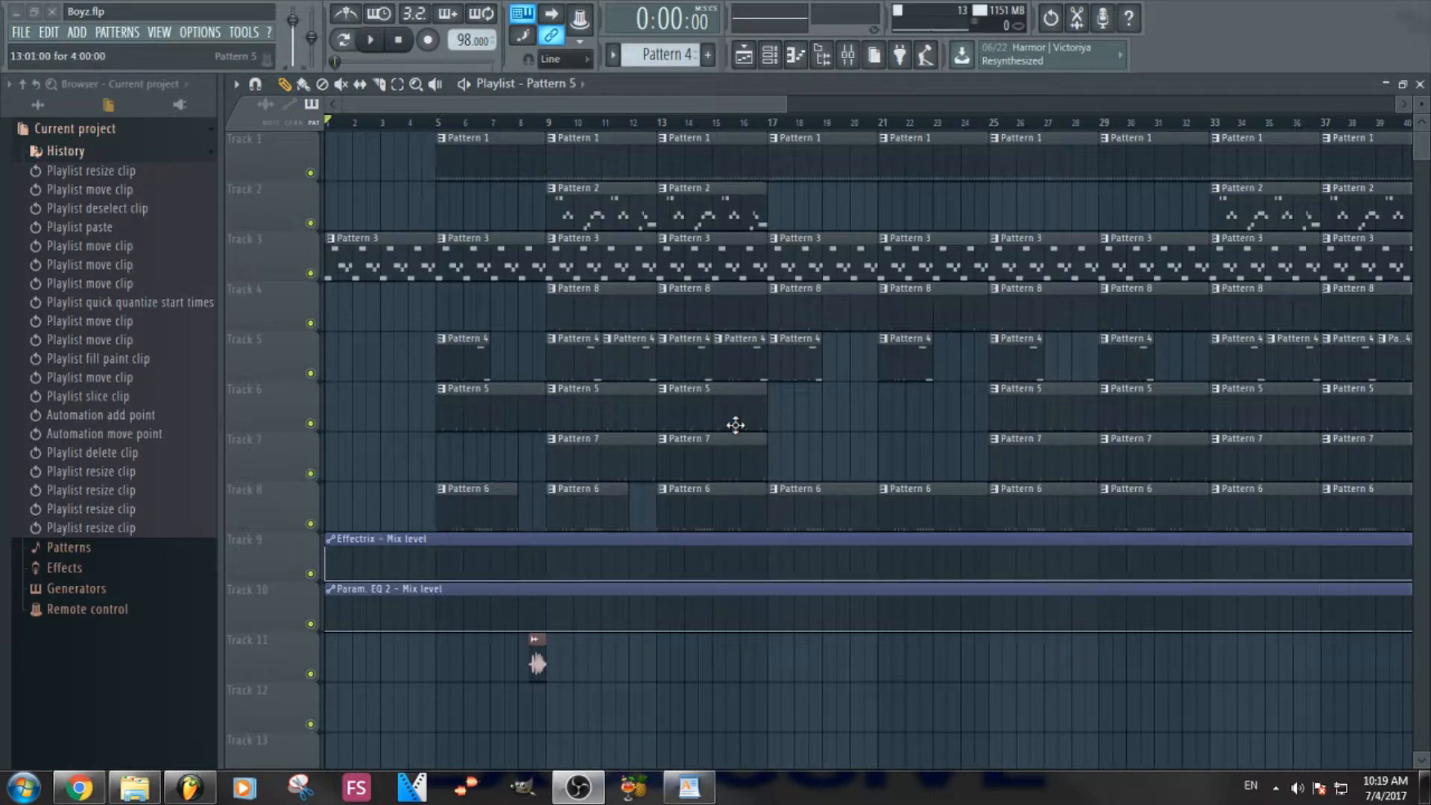
# - Switch to Pattern 6 and check in the channel rack which channel it plays
pyautogui.click(745, 56)
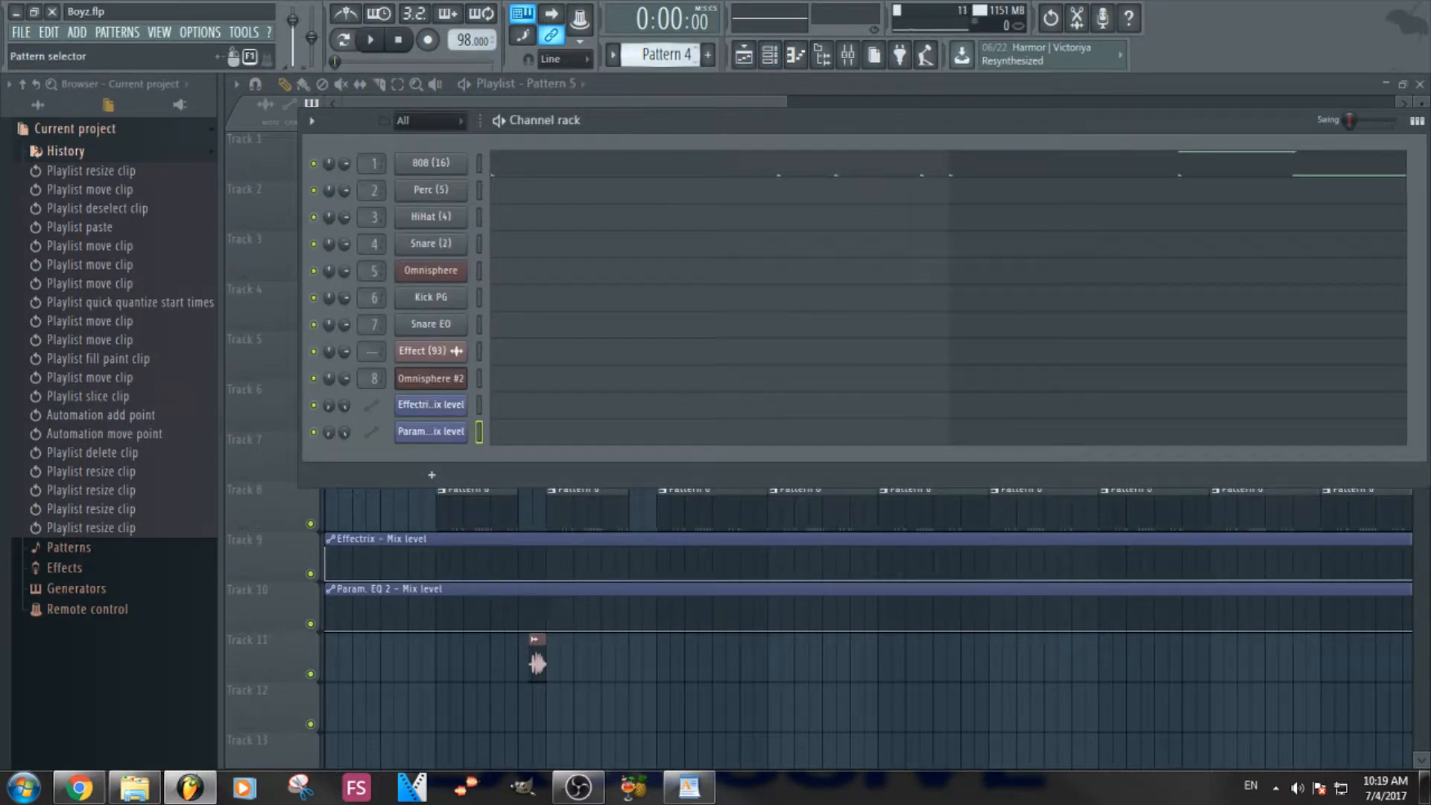
pyautogui.moveTo(688, 54)
pyautogui.mouseDown()
pyautogui.moveTo(687, 77)
pyautogui.moveTo(688, 44)
pyautogui.mouseUp()
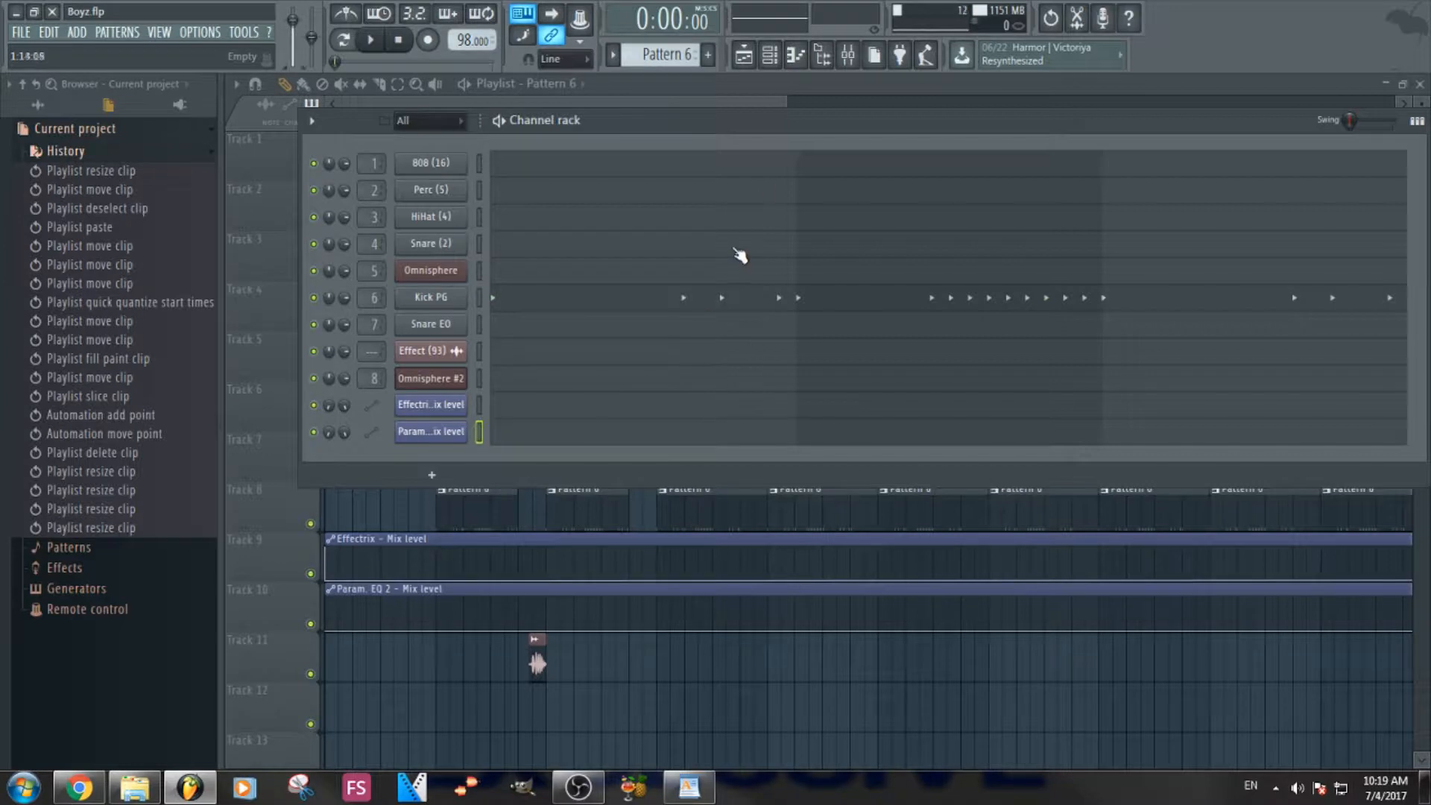
pyautogui.click(817, 60)
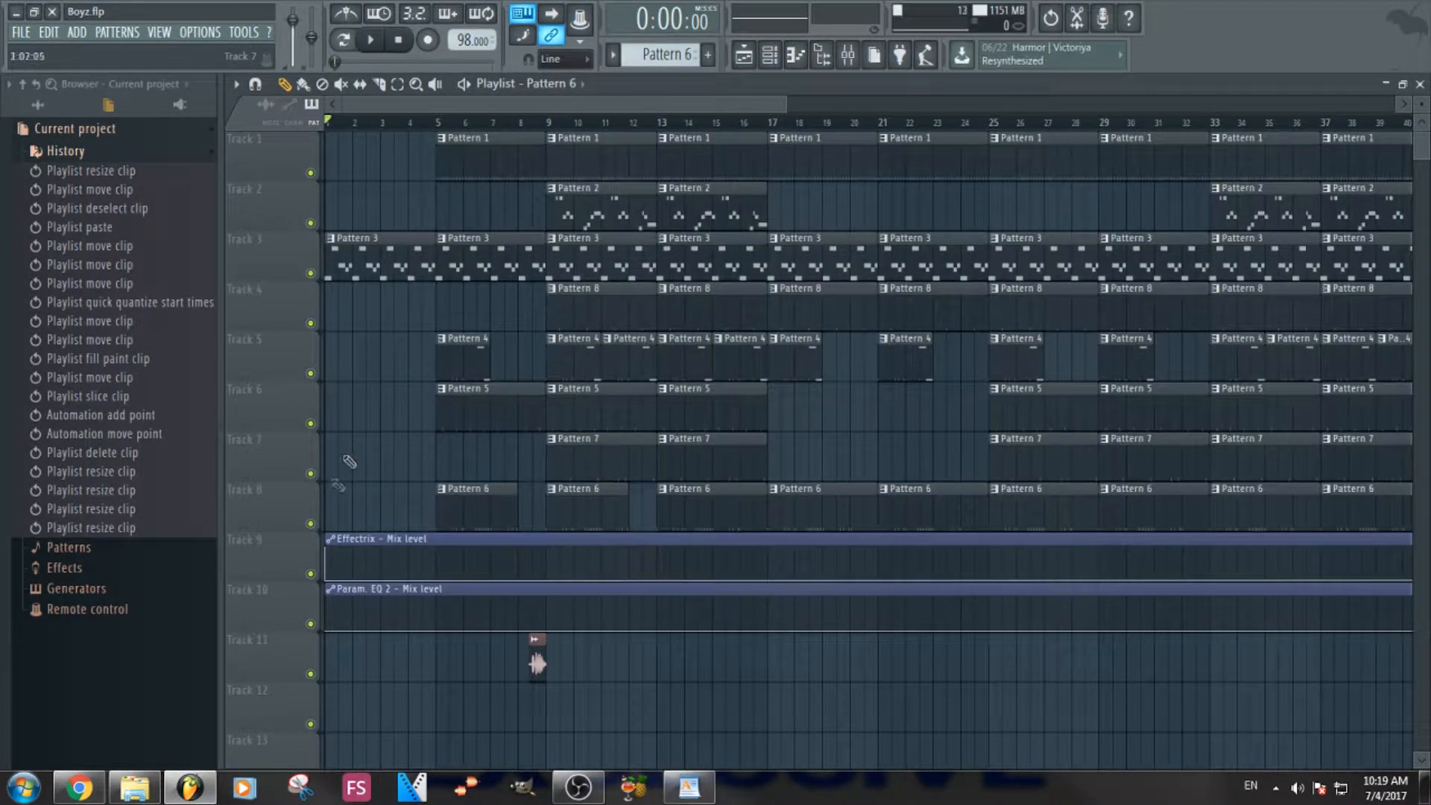
# - Solo playlist Track 8 with the Pattern 6 clips and unmute the automation on Tracks 9 and 10
pyautogui.click(311, 523)
pyautogui.rightClick(311, 524)
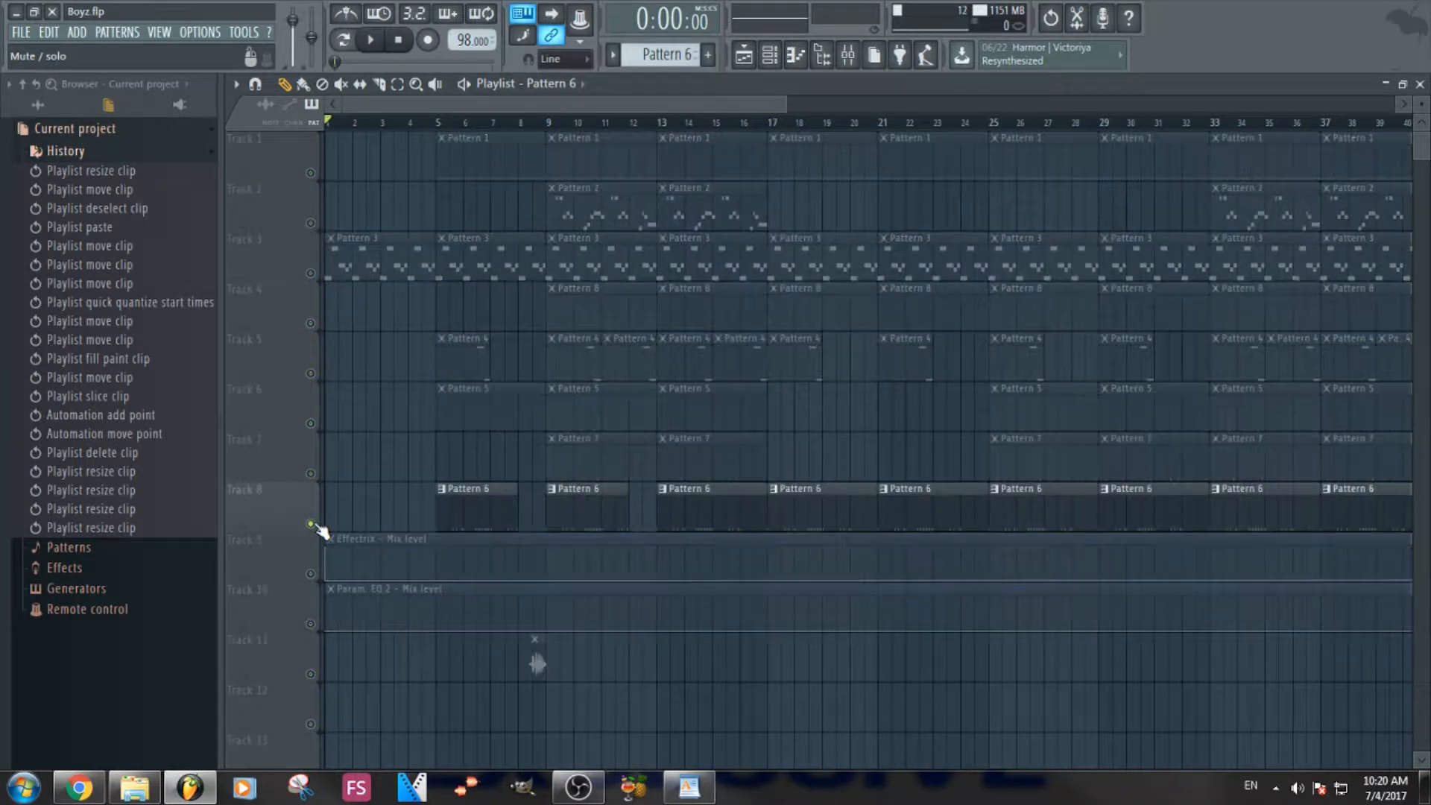
pyautogui.click(311, 574)
pyautogui.click(311, 624)
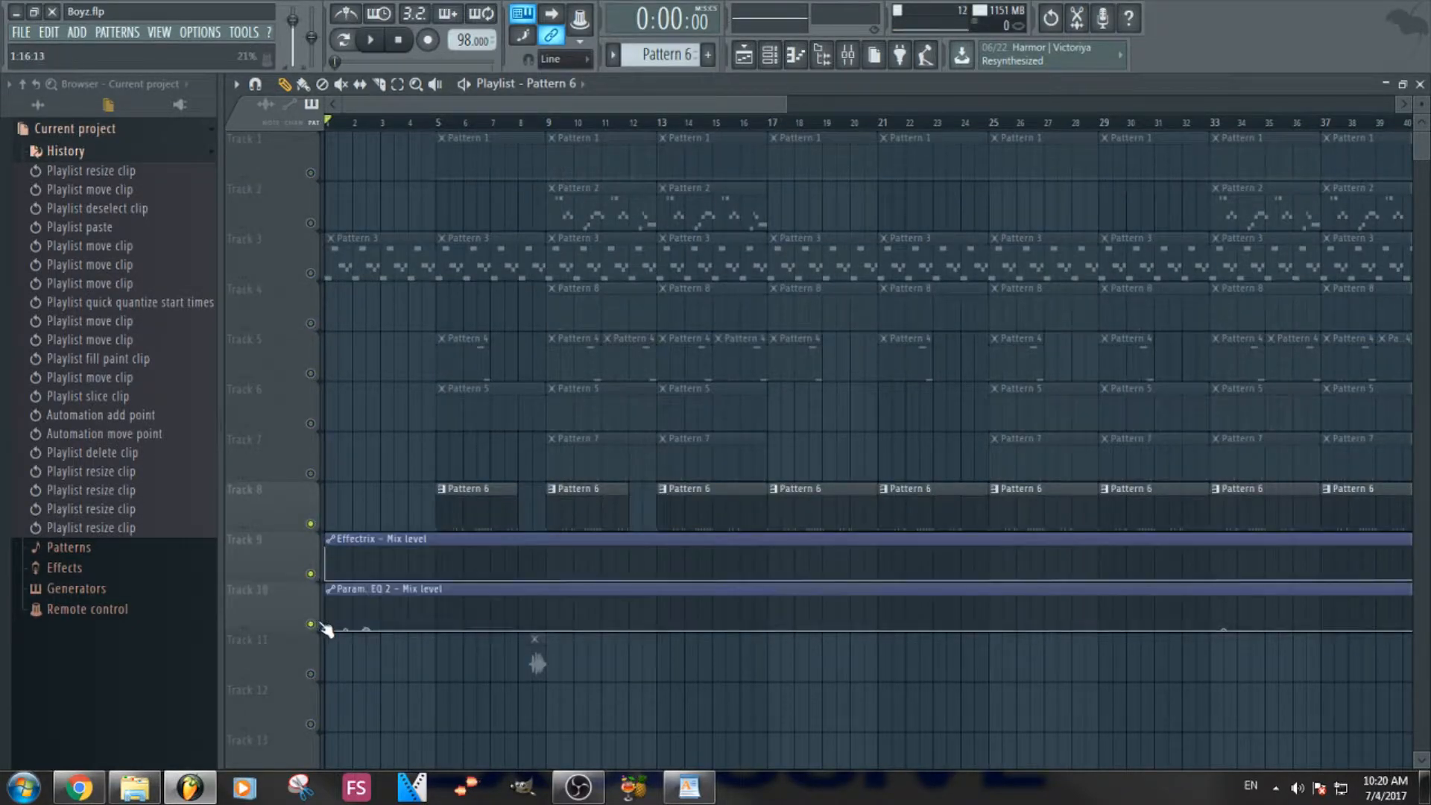
pyautogui.moveTo(569, 106); pyautogui.dragTo(513, 209)
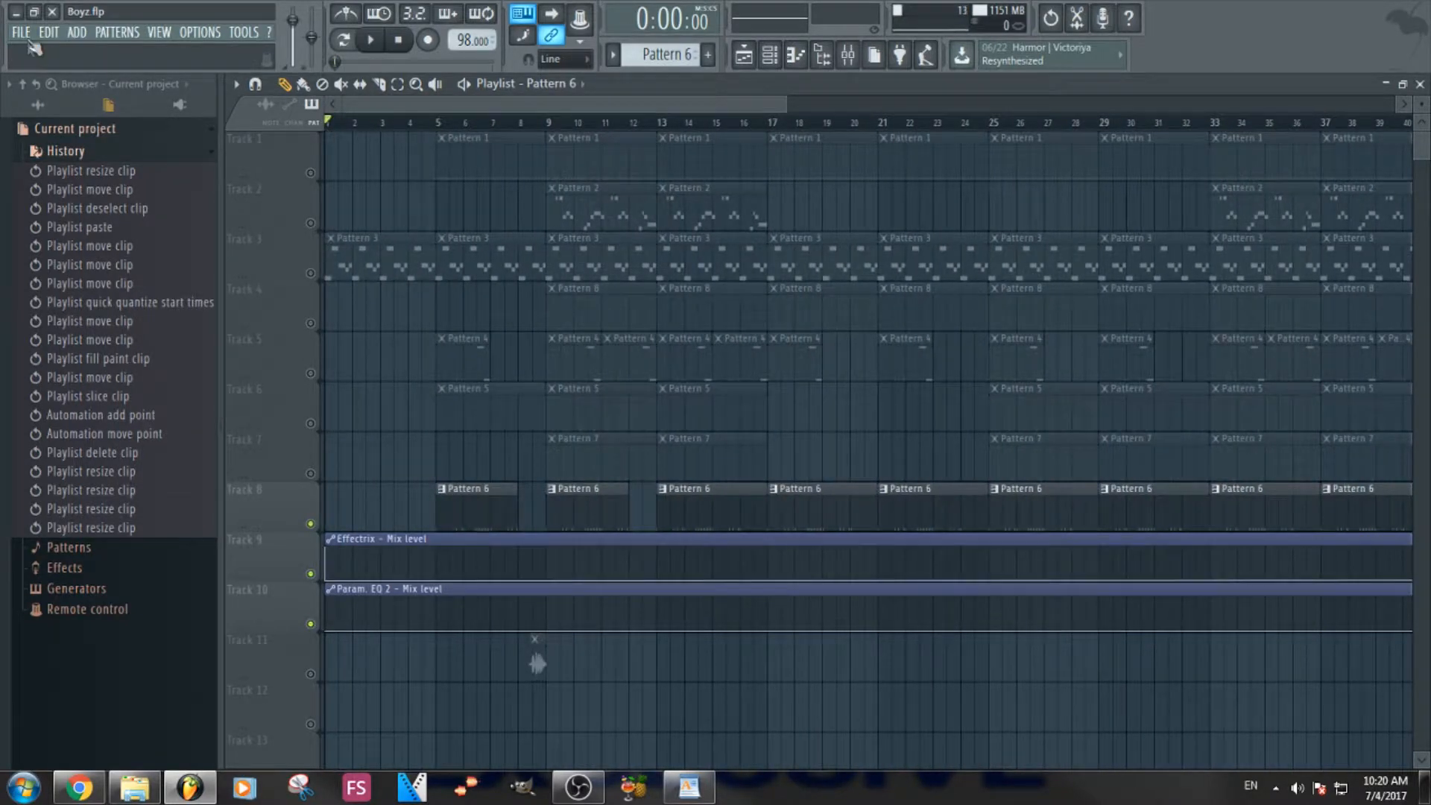
# - Start an MP3 export of the project and choose the Desktop as the save location
pyautogui.click(21, 31)
pyautogui.moveTo(74, 183)
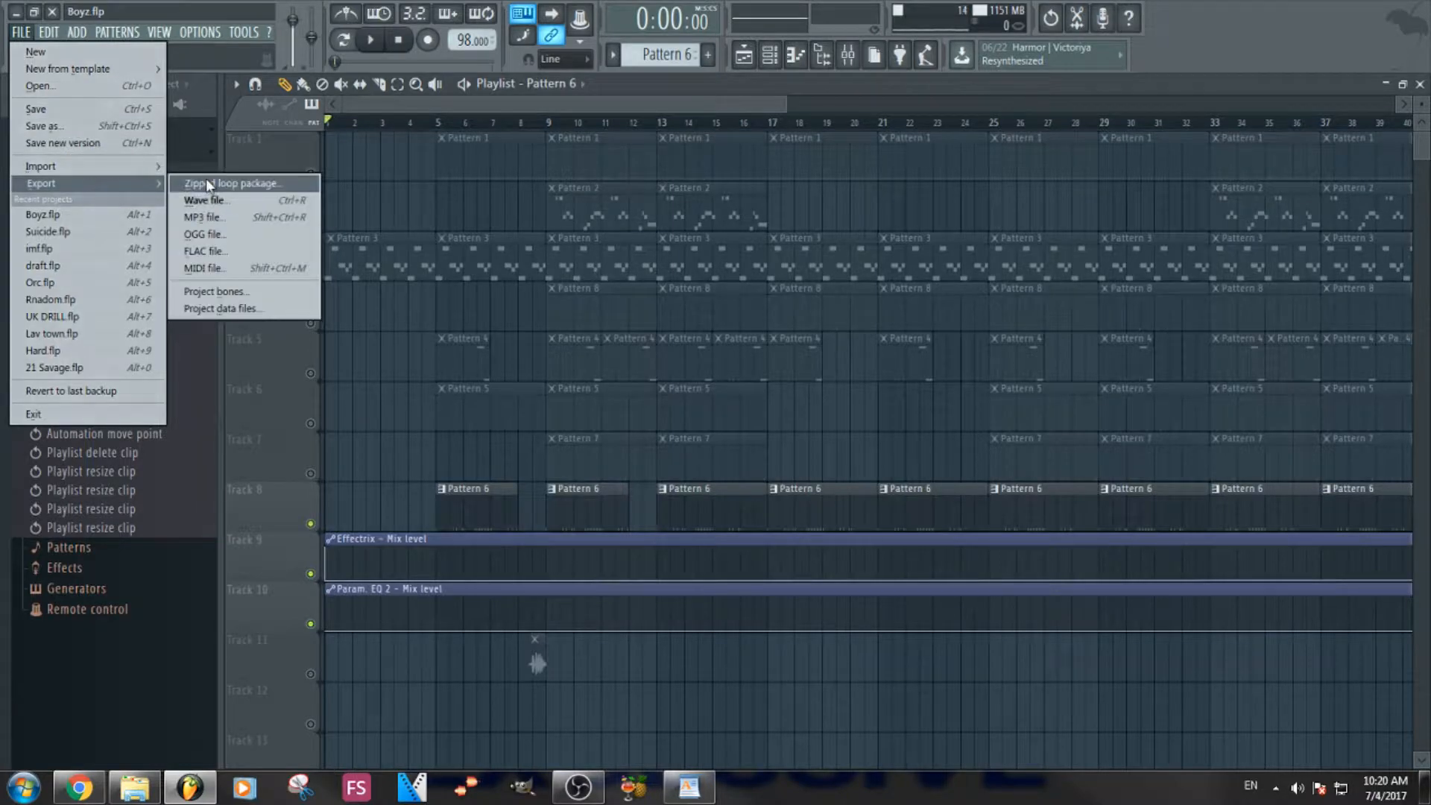
pyautogui.click(222, 218)
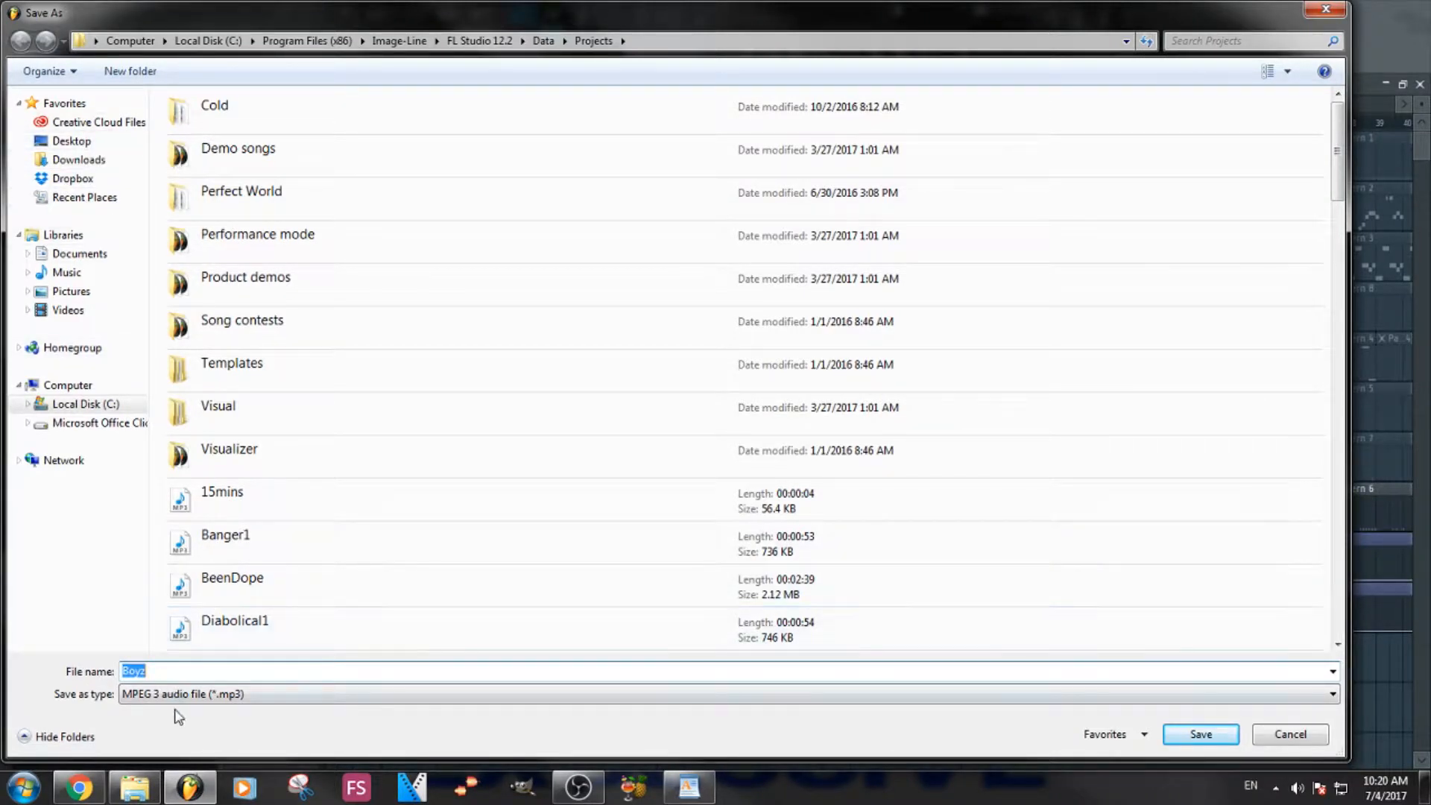
pyautogui.click(206, 674)
pyautogui.doubleClick(206, 674)
pyautogui.click(91, 143)
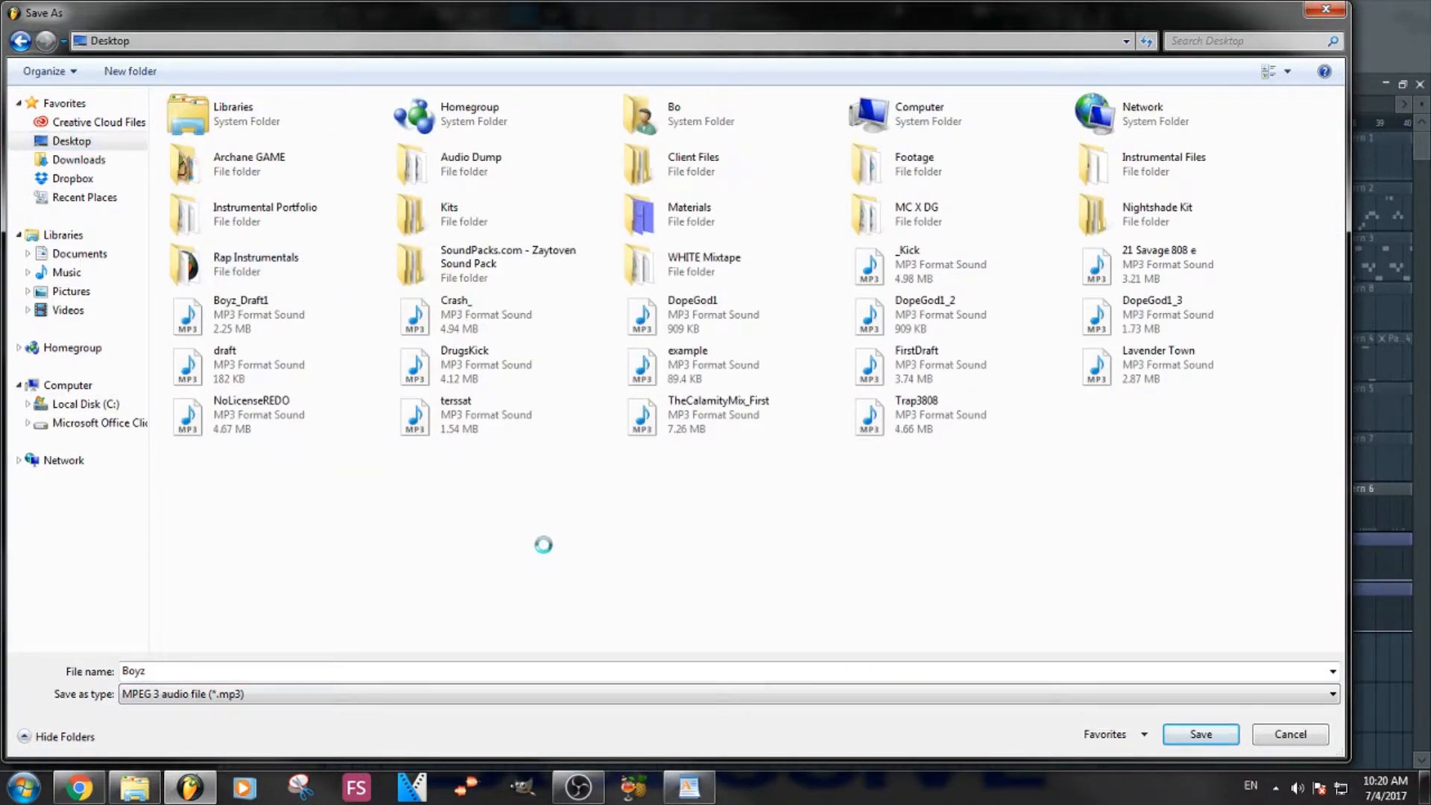
# - Create a folder on the Desktop with the default name New folder and open it
pyautogui.rightClick(543, 545)
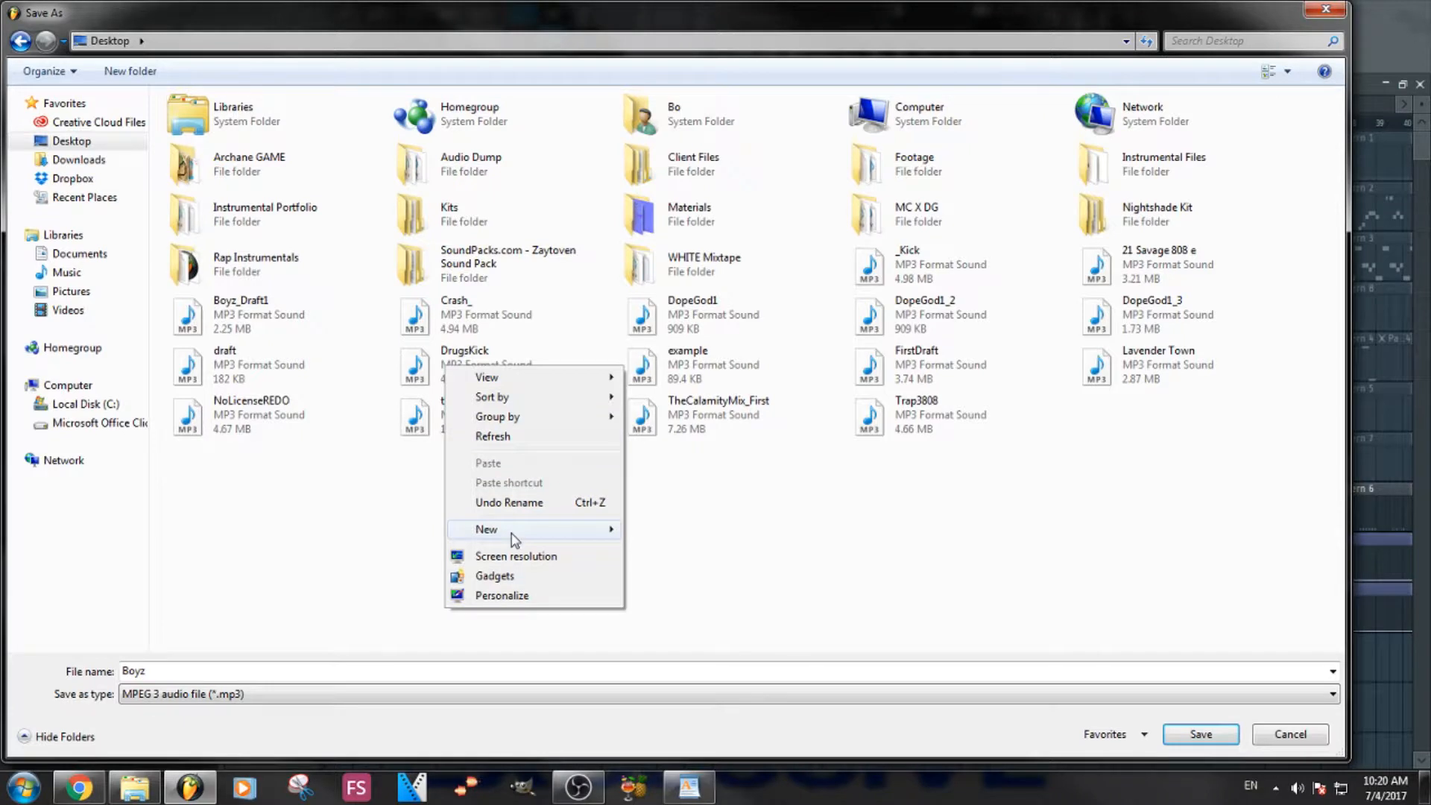
pyautogui.moveTo(515, 536)
pyautogui.click(751, 532)
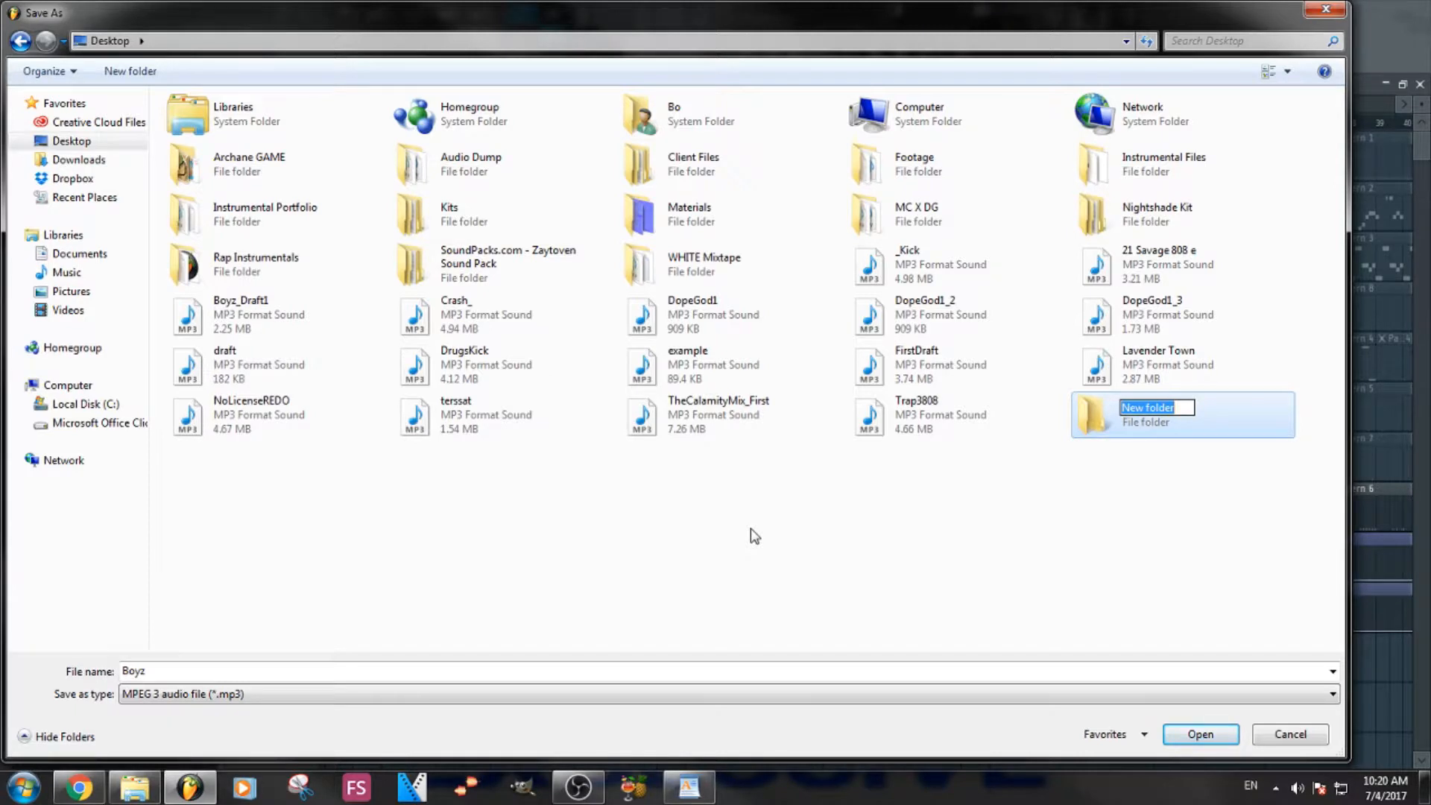
pyautogui.press('Return')
pyautogui.doubleClick(1226, 425)
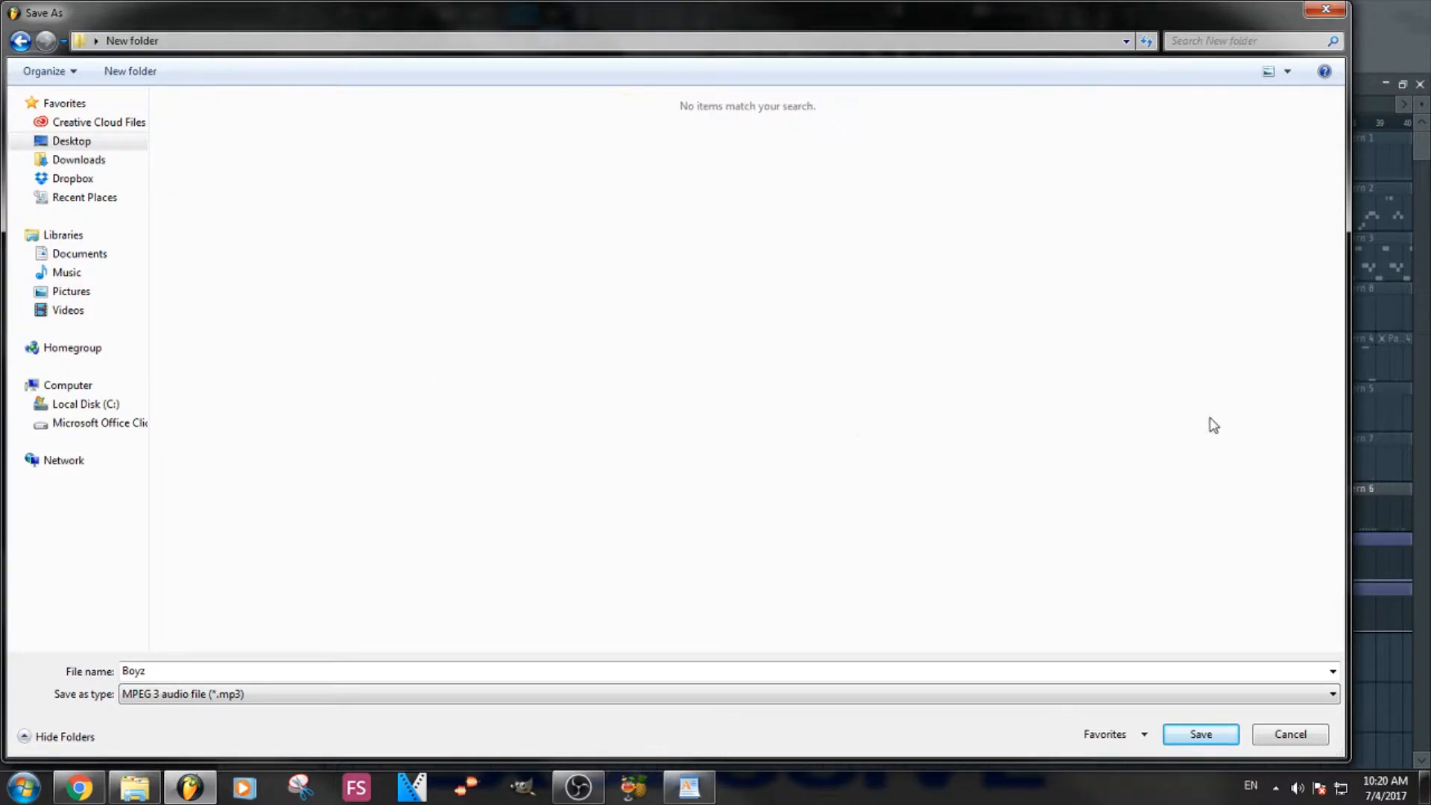
# - Render the soloed kick track as "SB Kick mp3" and unsolo Track 8 so all playlist tracks play again
pyautogui.click(223, 671)
pyautogui.write('SB')
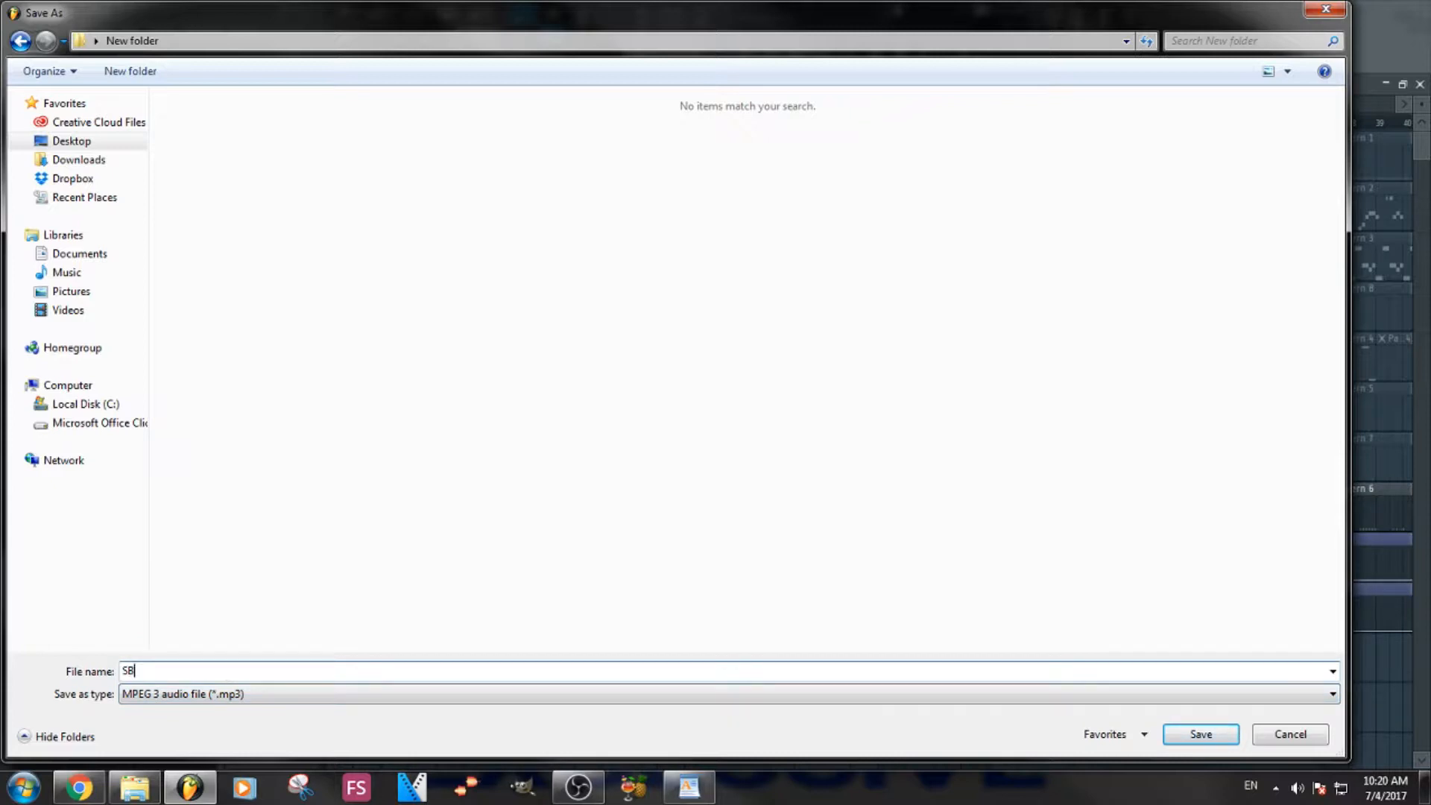
pyautogui.write(' Kick mp3')
pyautogui.press('Return')
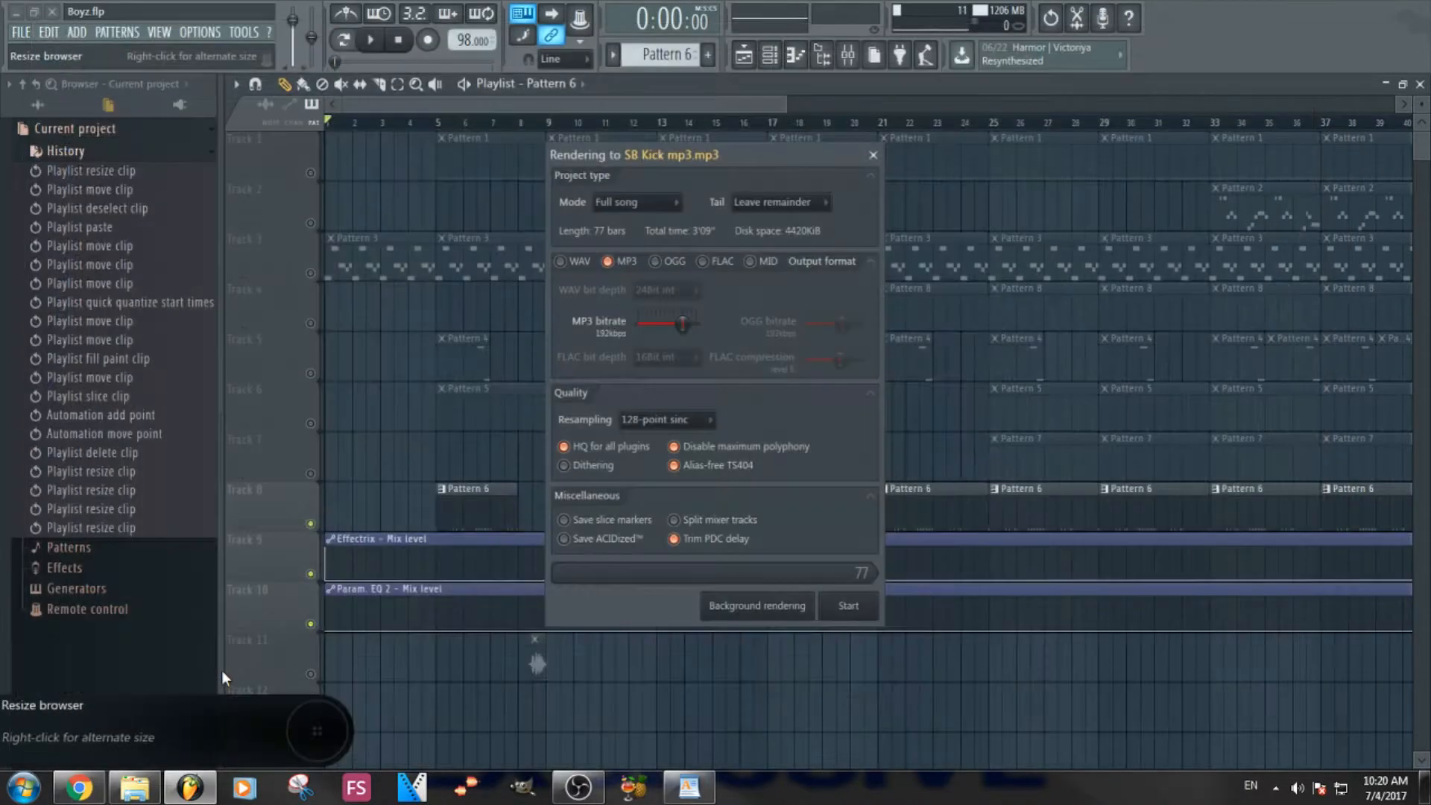
pyautogui.press('Return')
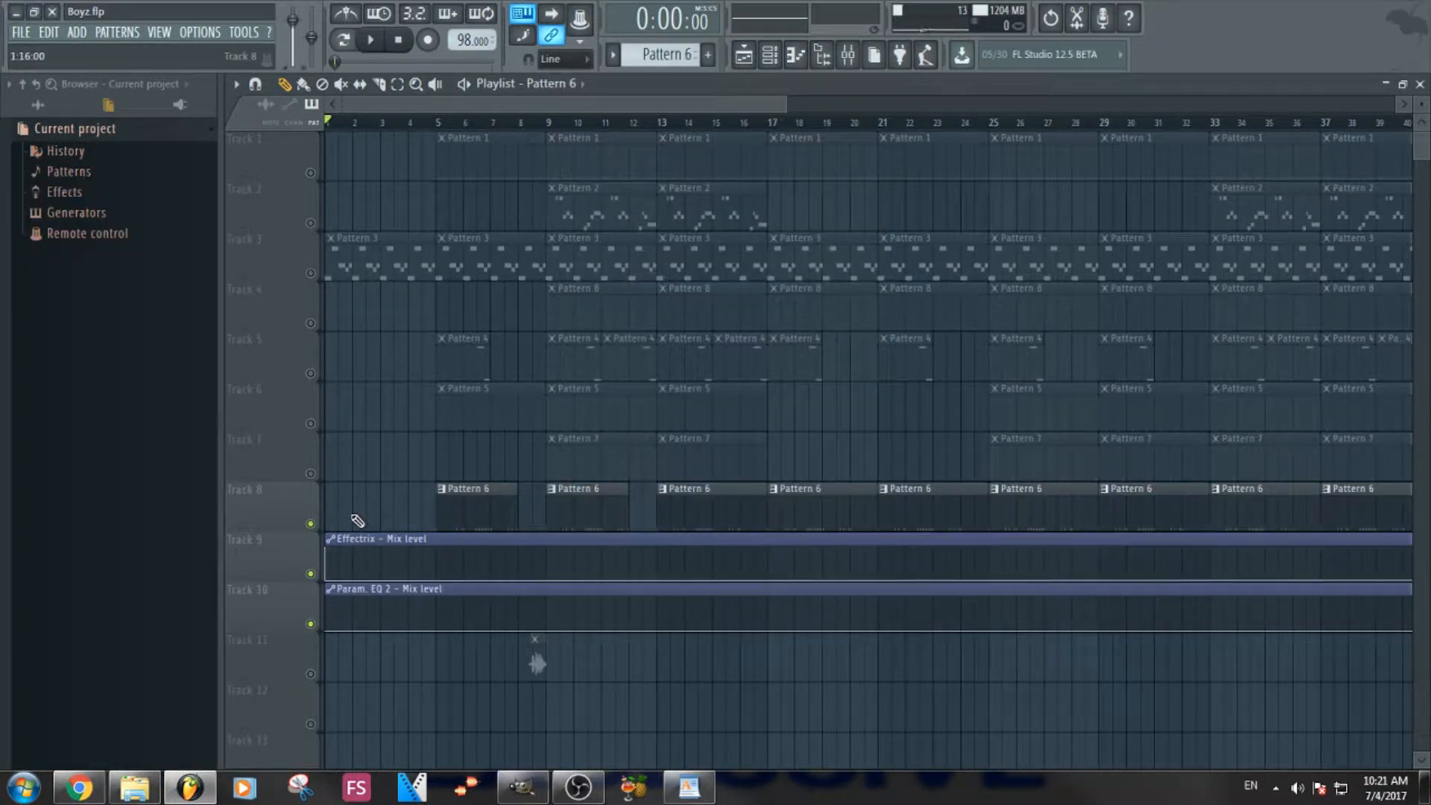
pyautogui.rightClick(320, 526)
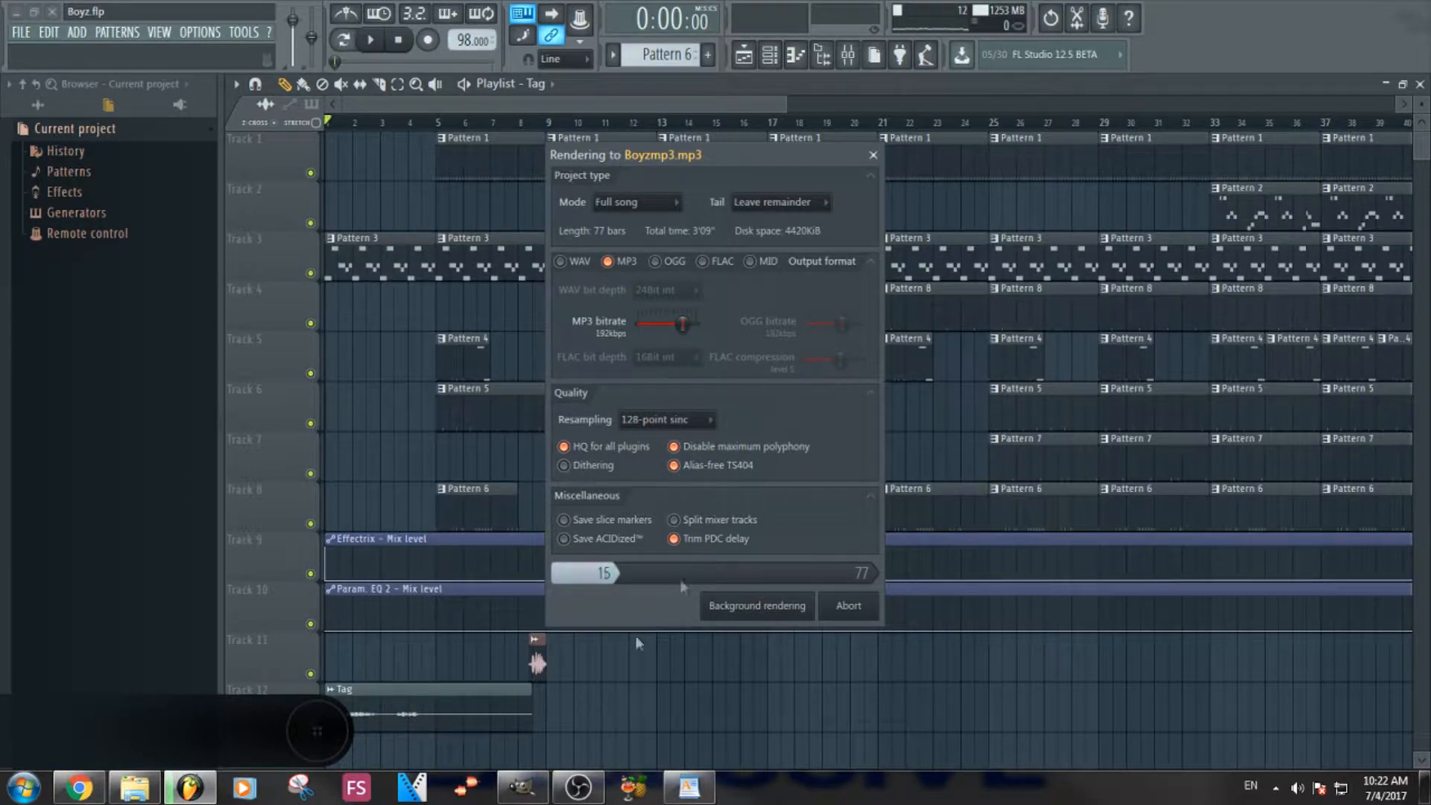
# - Switch to GIMP, close the Layers dialog, maximize the image window and move the Toolbox clear of the picture
pyautogui.click(530, 788)
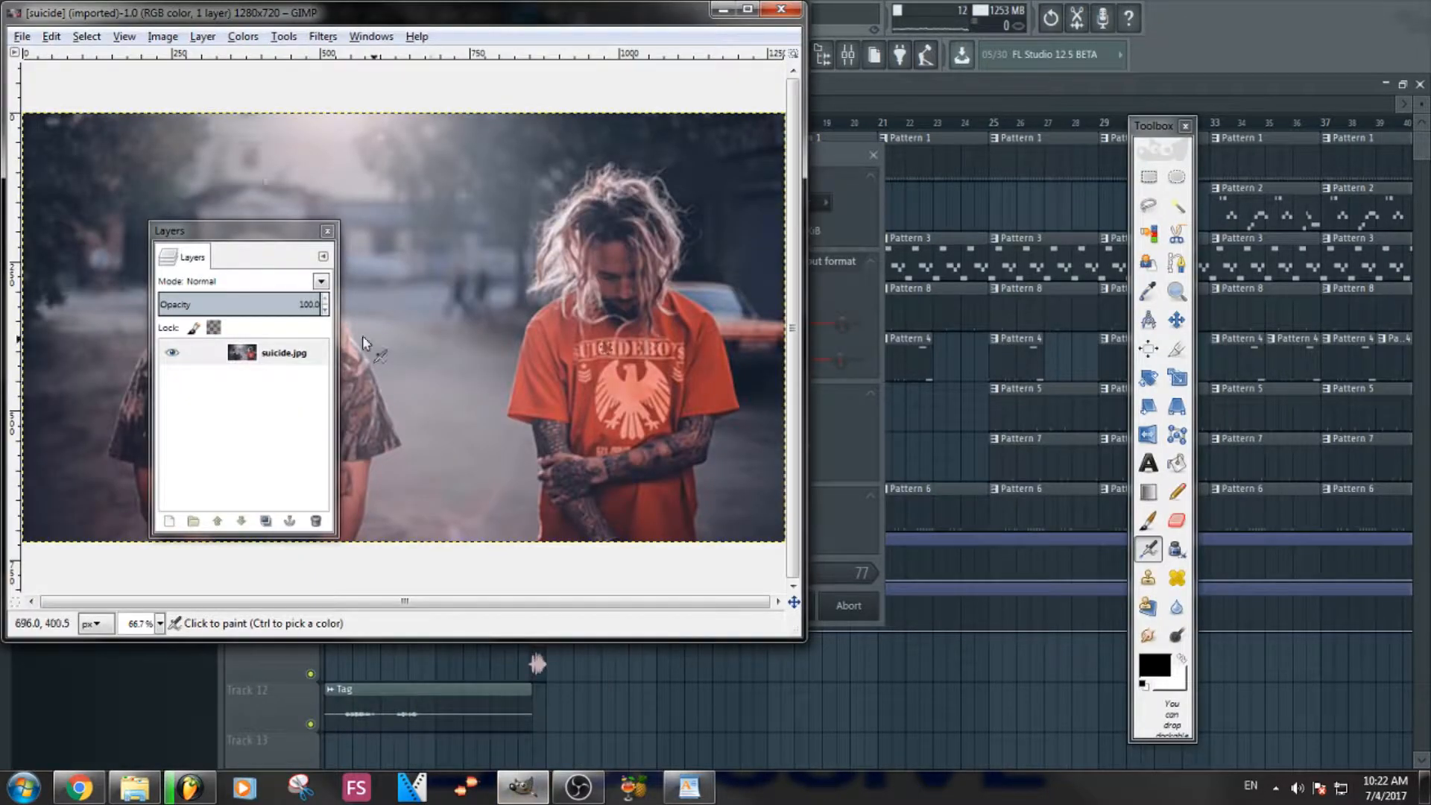
pyautogui.click(326, 230)
pyautogui.click(748, 10)
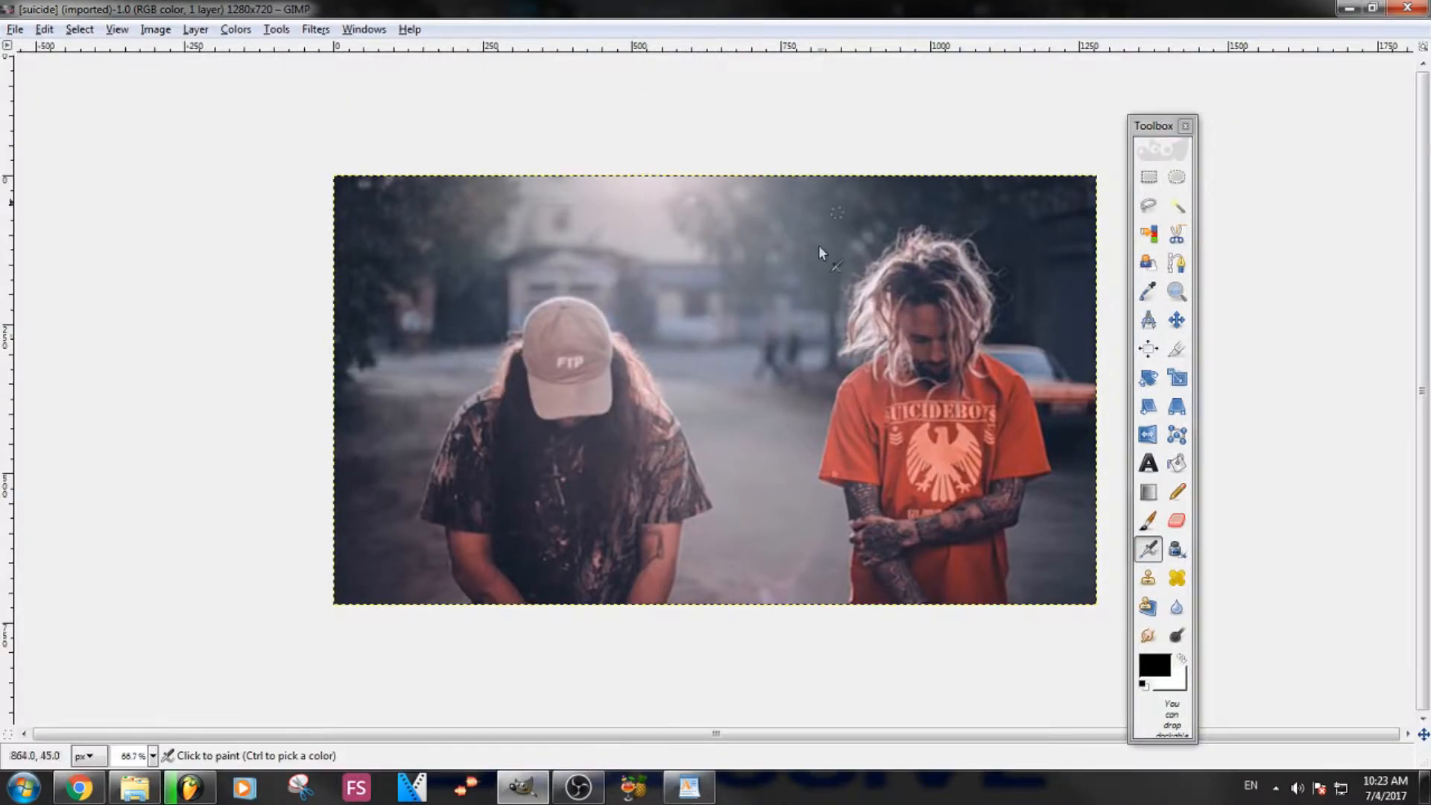
pyautogui.moveTo(1160, 133); pyautogui.dragTo(1234, 119)
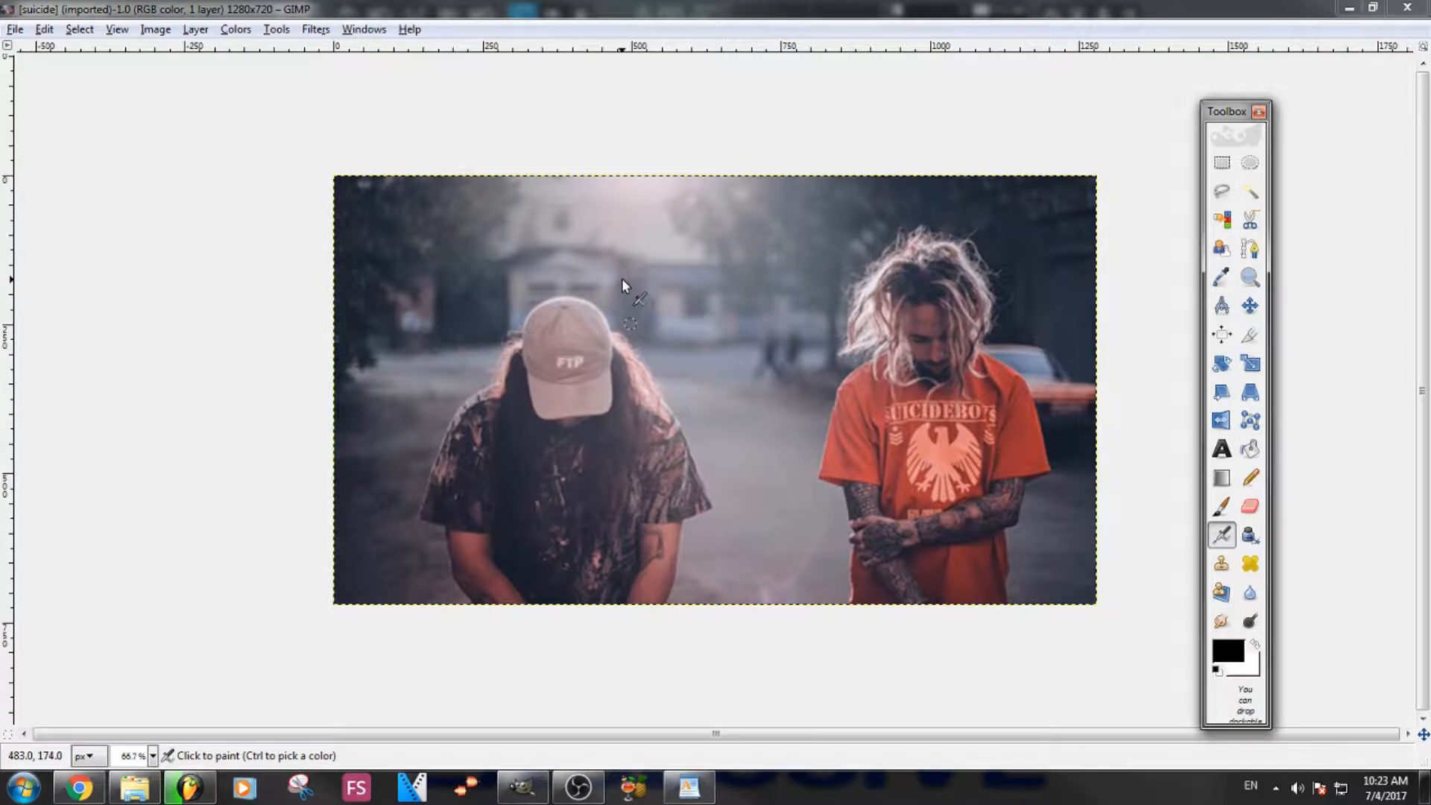
# - Apply a Hue-Saturation adjustment to suicide.jpg with hue -180, lightness -100 and saturation -100
pyautogui.click(277, 30)
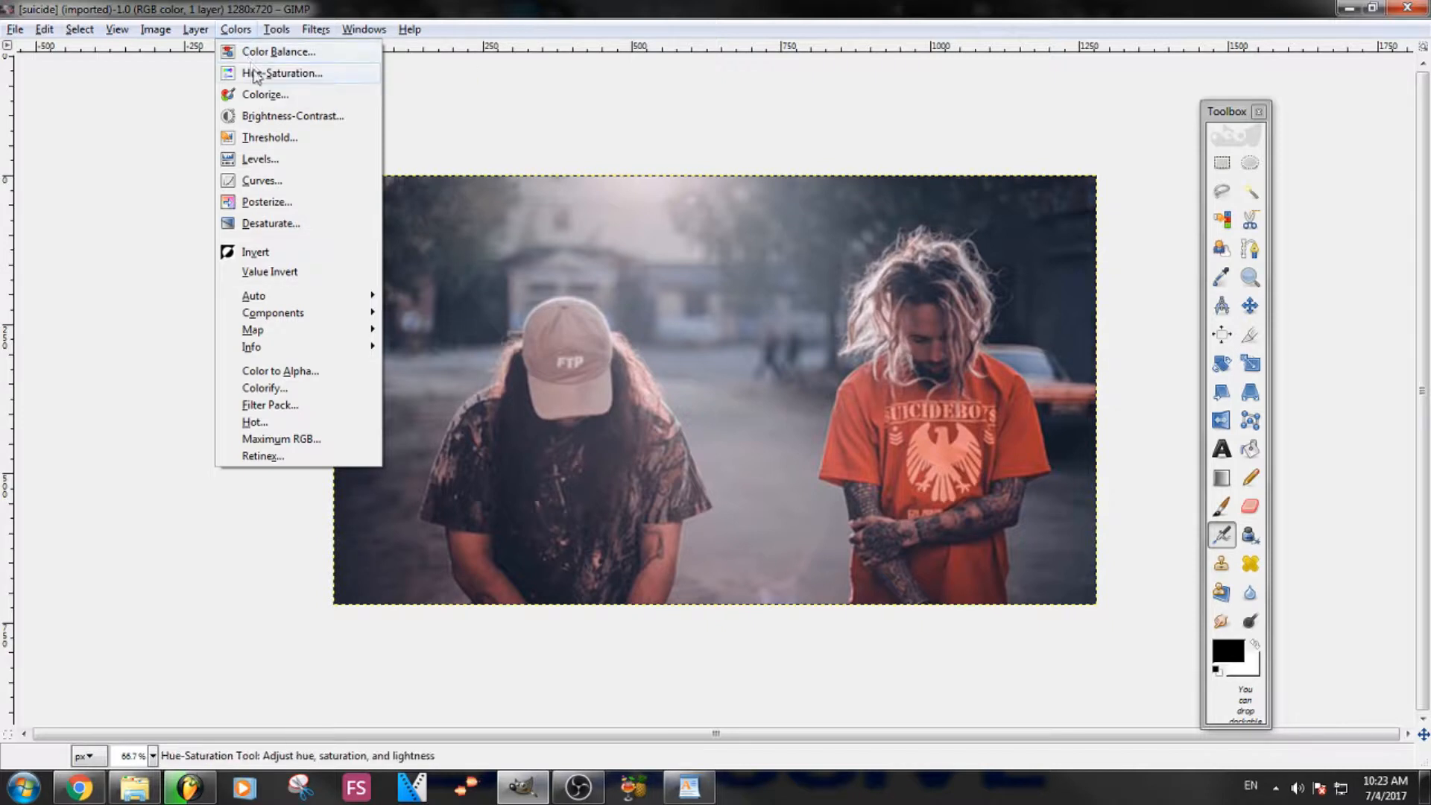
pyautogui.click(256, 75)
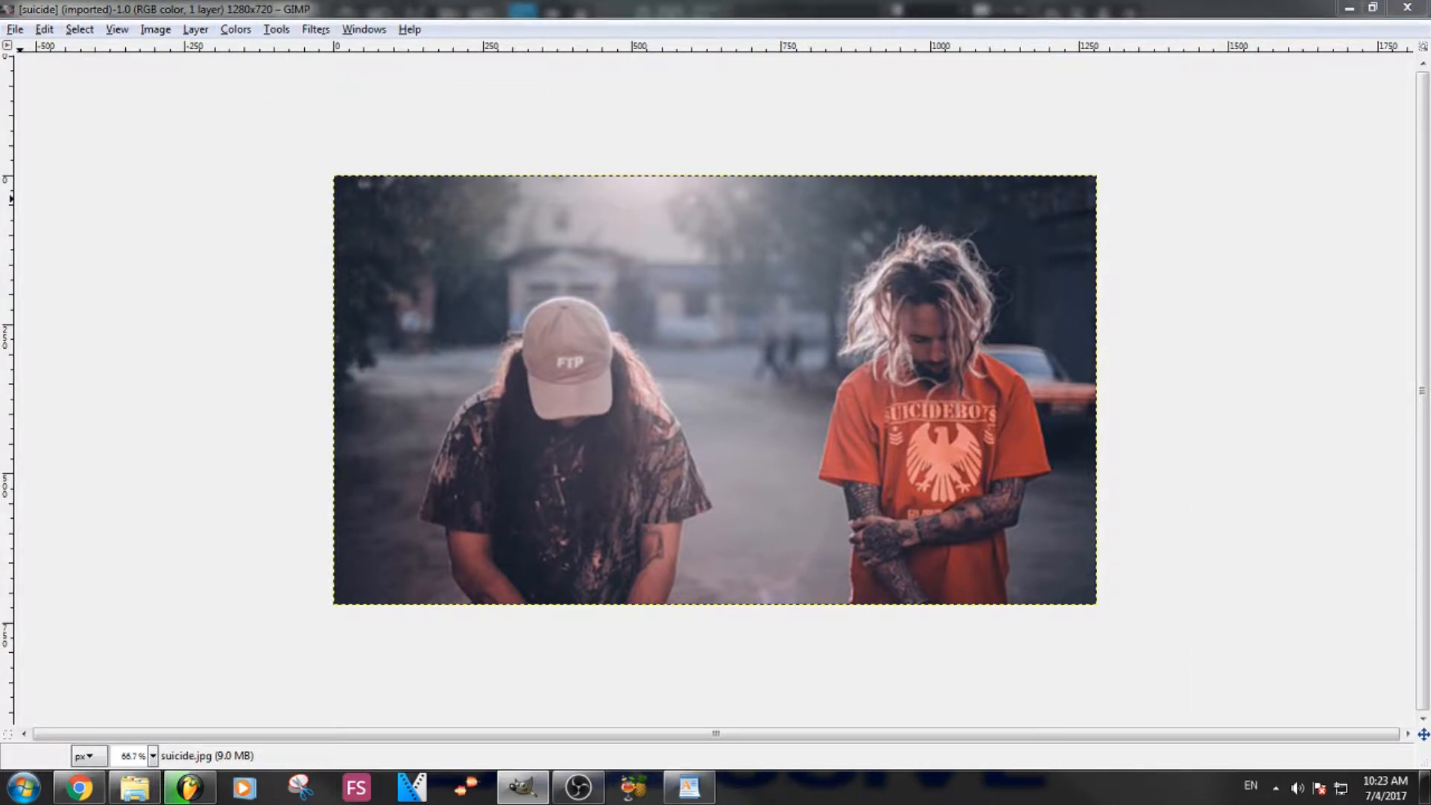
pyautogui.moveTo(335, 170); pyautogui.dragTo(287, 132)
pyautogui.scroll(-10, 209, 441)
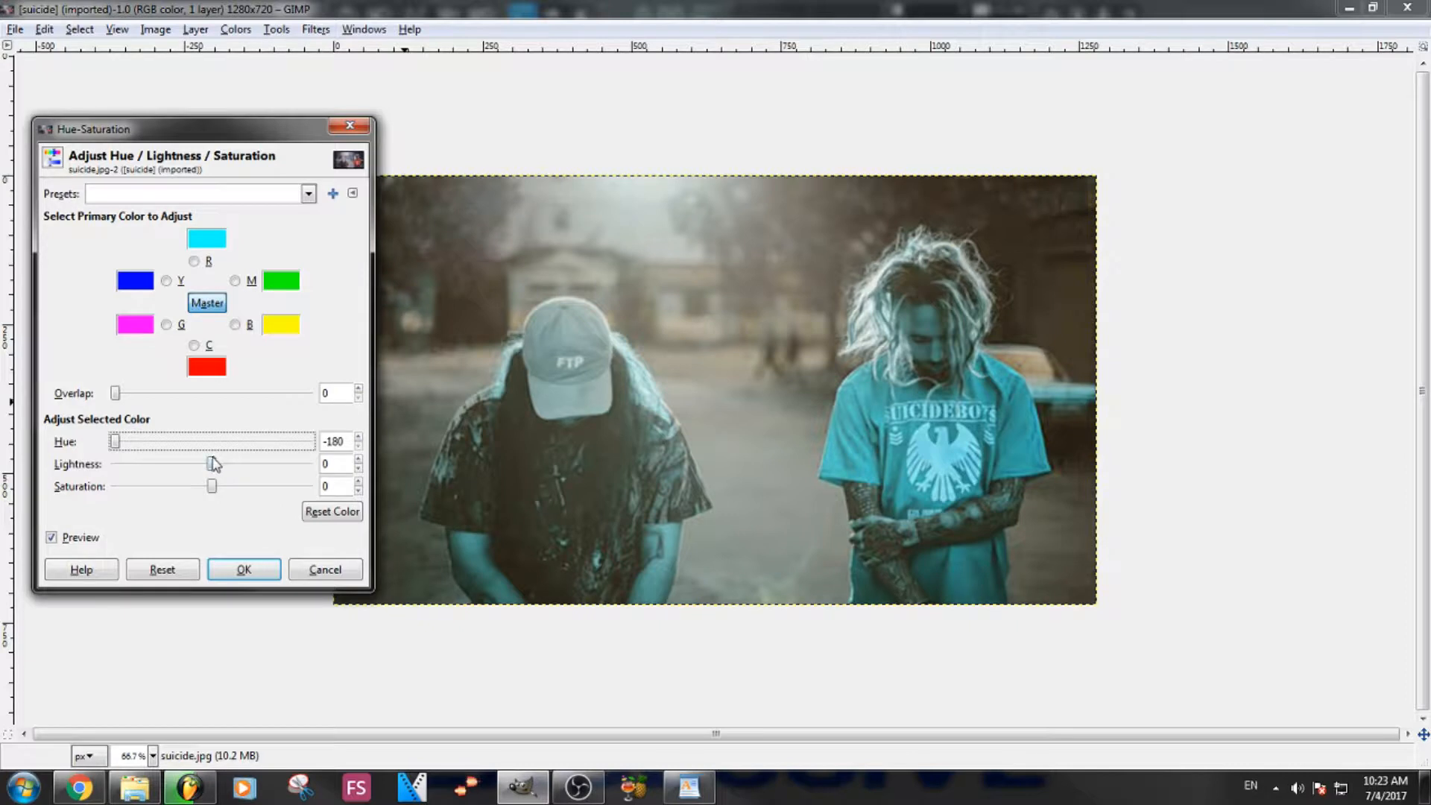
pyautogui.moveTo(214, 466); pyautogui.dragTo(321, 497)
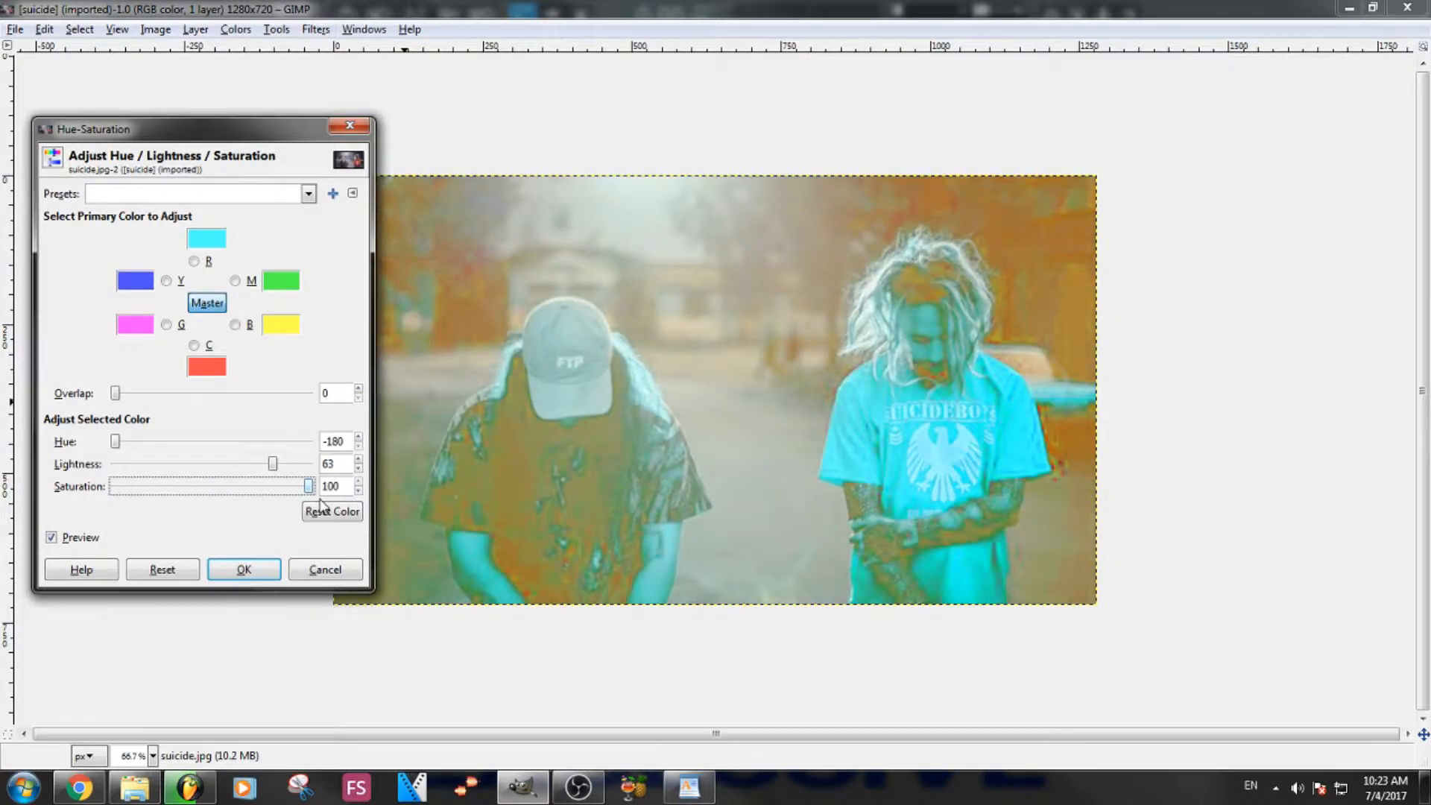
pyautogui.moveTo(116, 441)
pyautogui.mouseDown()
pyautogui.moveTo(219, 440)
pyautogui.moveTo(111, 443)
pyautogui.mouseUp()
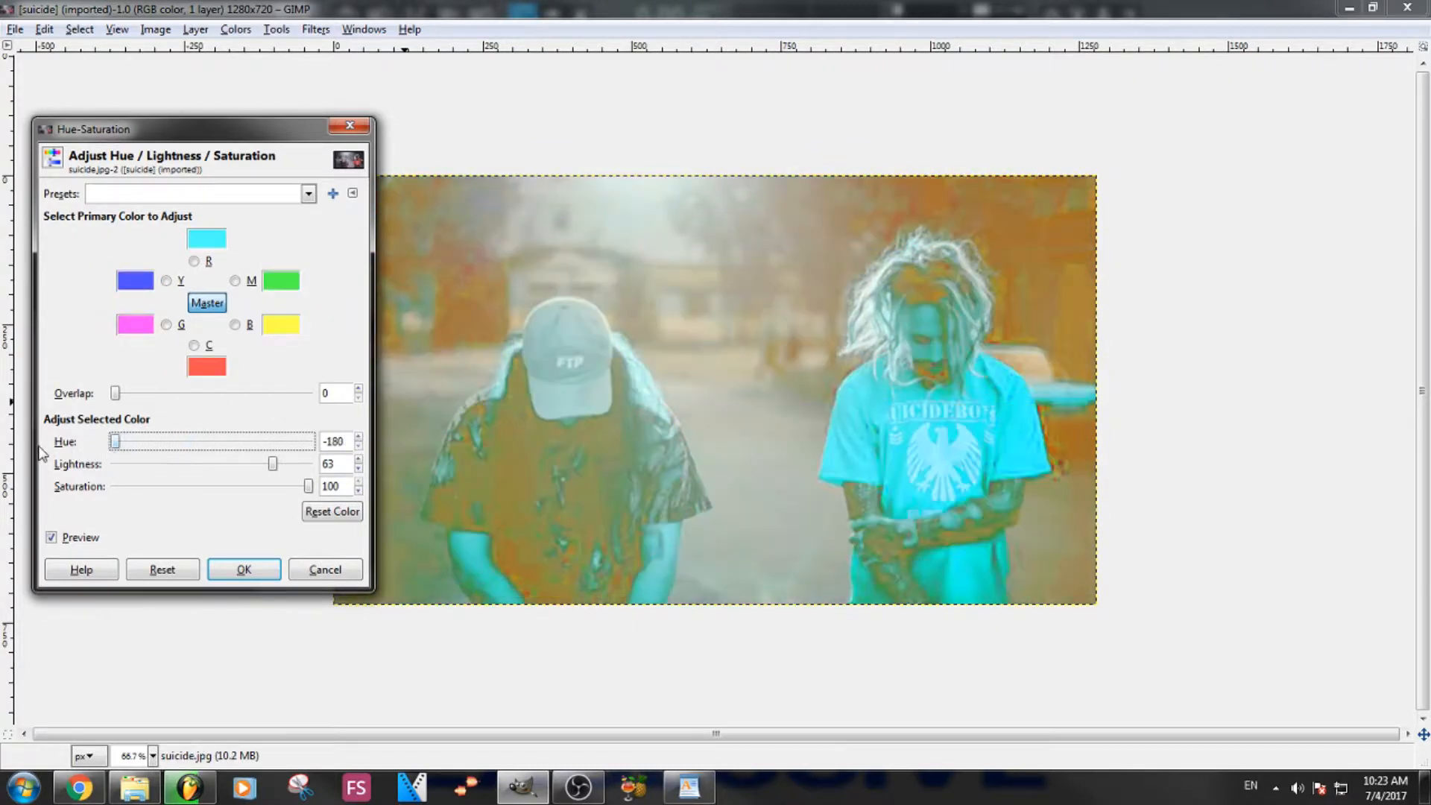
pyautogui.moveTo(271, 463); pyautogui.dragTo(113, 465)
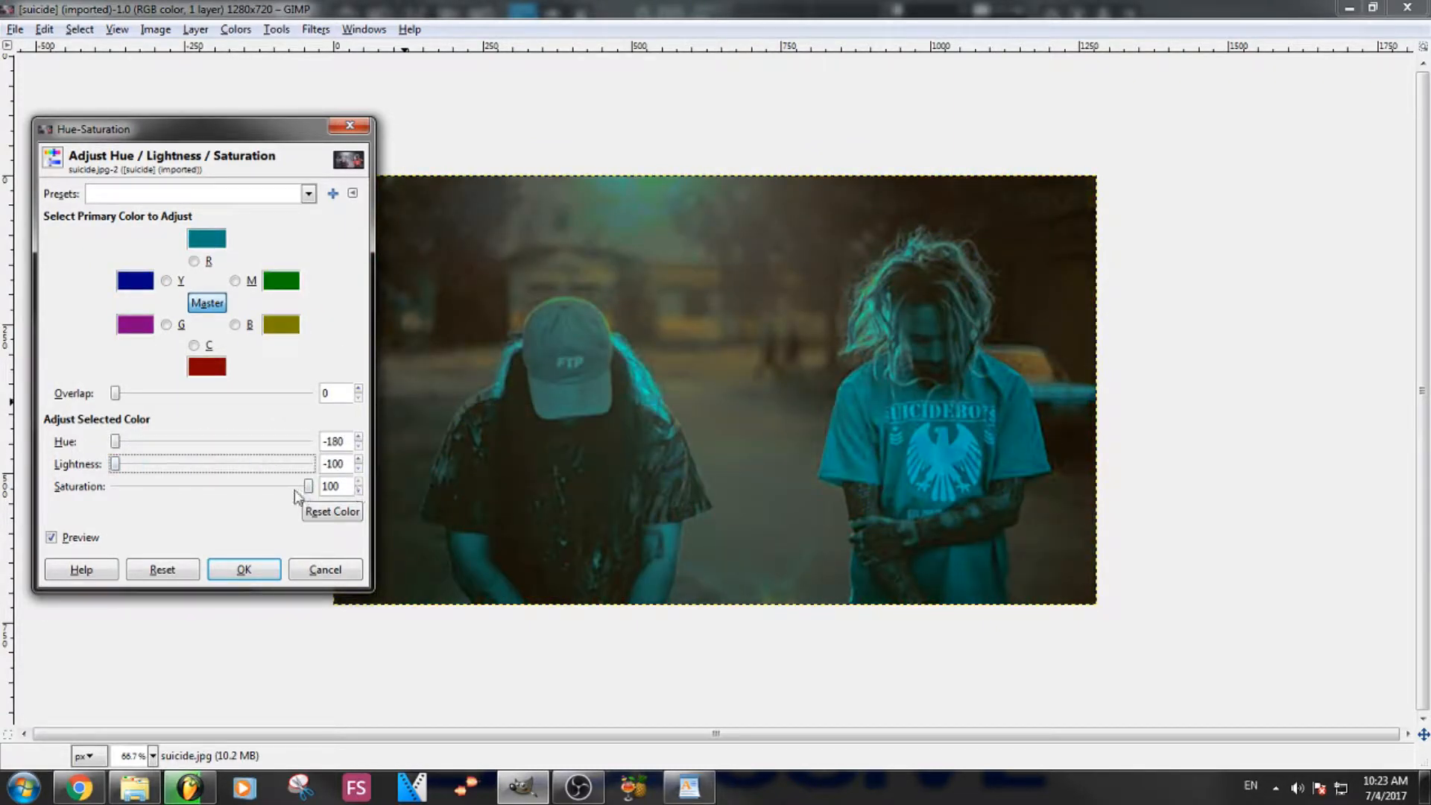
pyautogui.moveTo(310, 486); pyautogui.dragTo(116, 486)
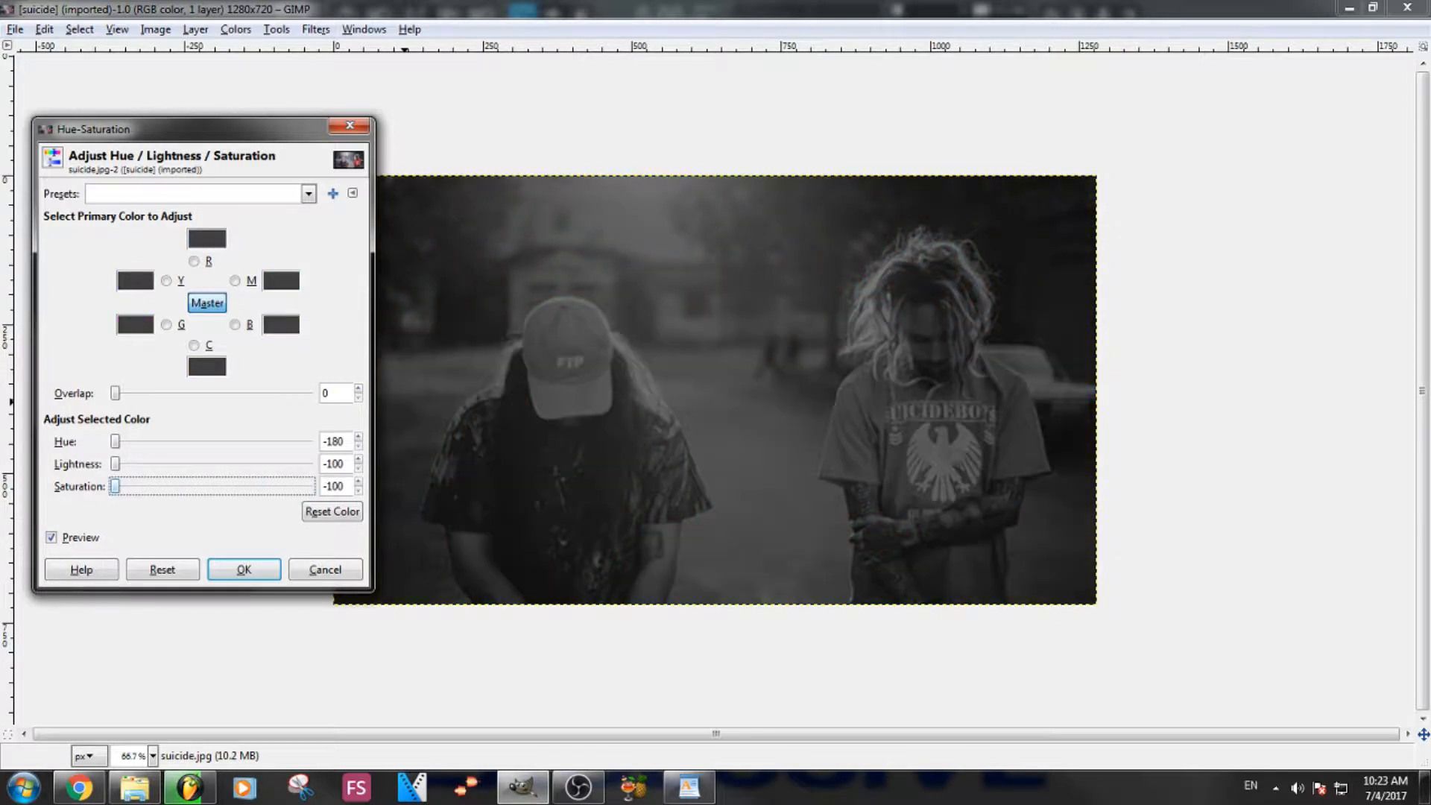
pyautogui.click(261, 570)
# - Apply a Brightness-Contrast adjustment to the image with brightness 98 and contrast 120
pyautogui.click(278, 30)
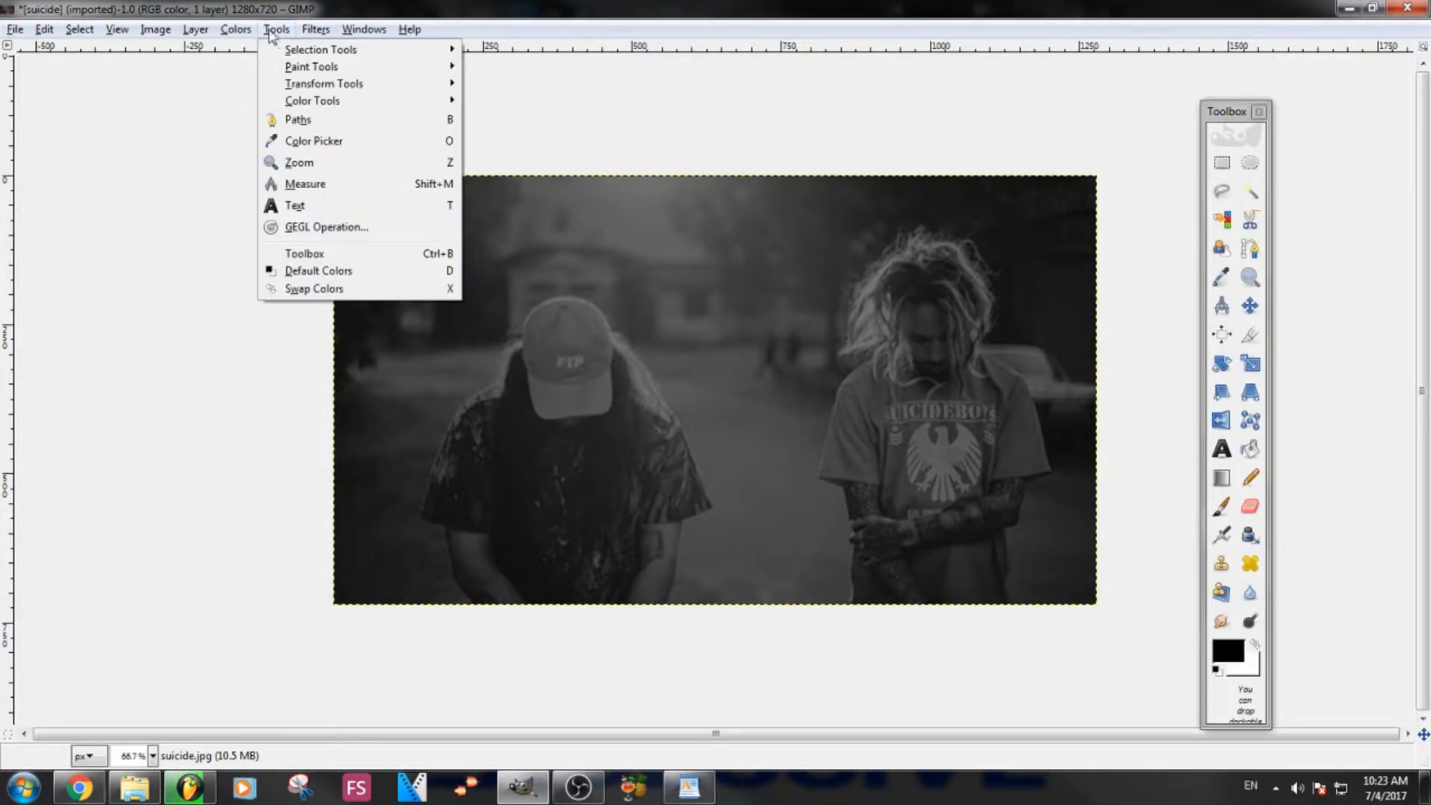
pyautogui.moveTo(239, 34)
pyautogui.click(272, 116)
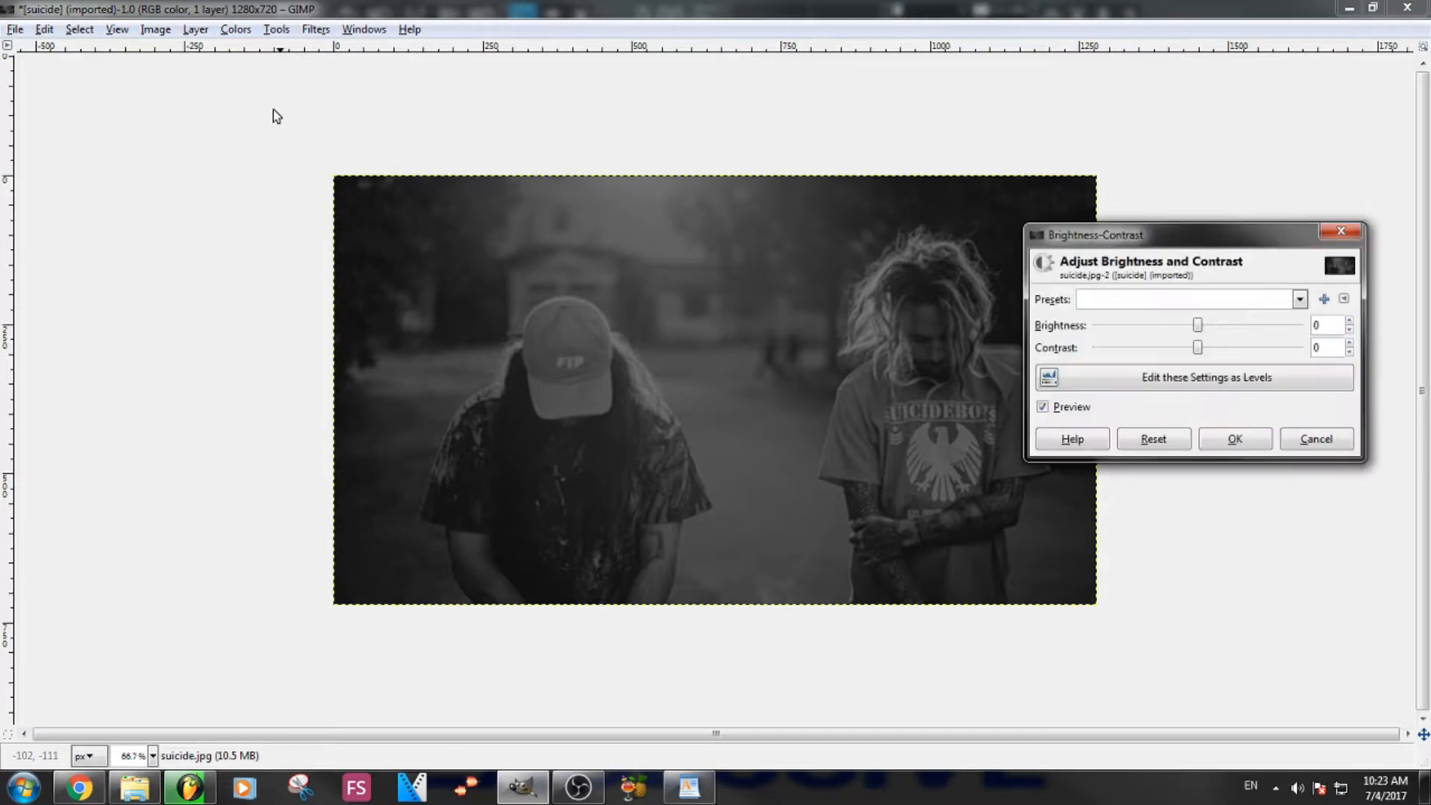
pyautogui.moveTo(1199, 326); pyautogui.dragTo(1251, 361)
pyautogui.moveTo(1163, 328); pyautogui.dragTo(1239, 349)
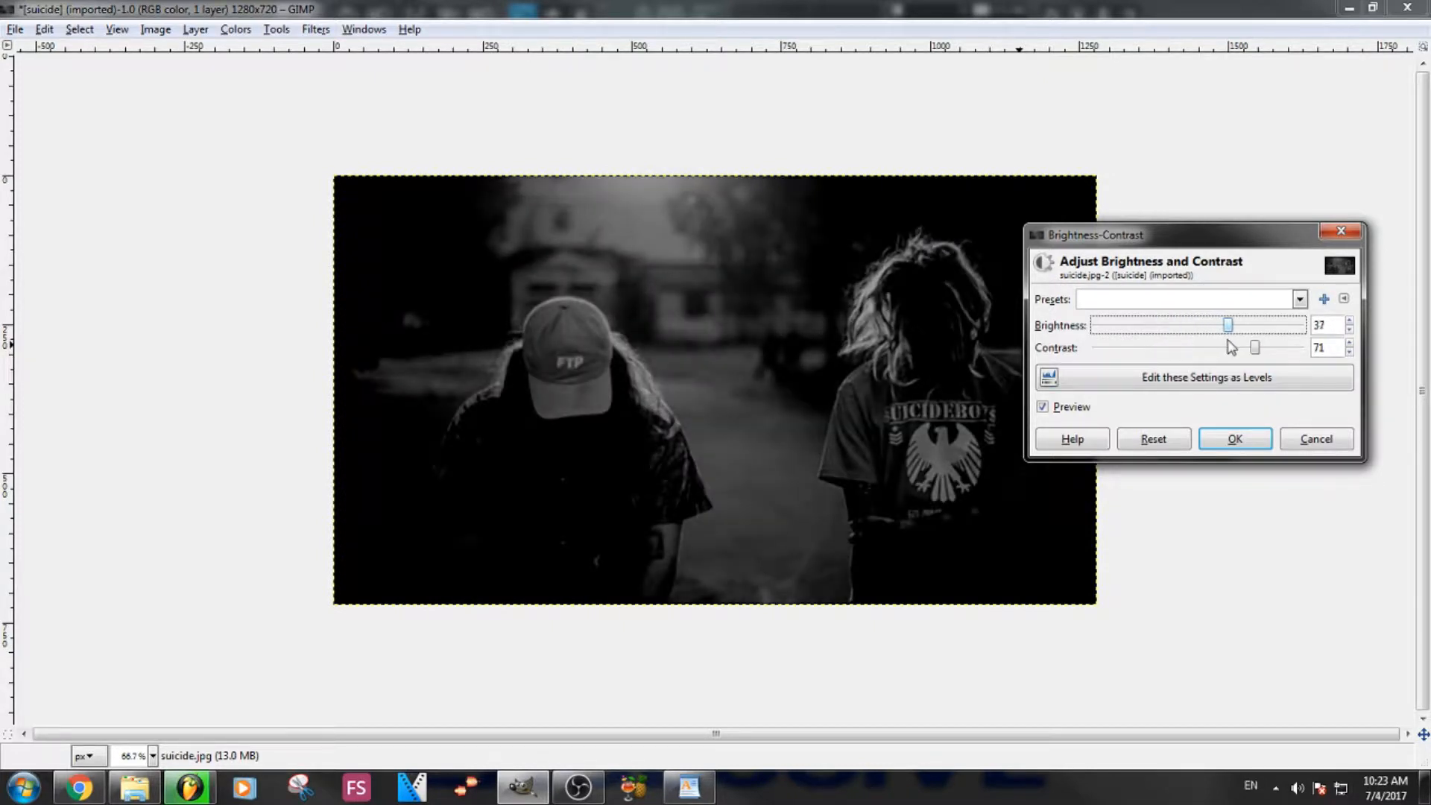
pyautogui.moveTo(1155, 234); pyautogui.dragTo(1227, 453)
pyautogui.moveTo(1308, 543); pyautogui.dragTo(1371, 567)
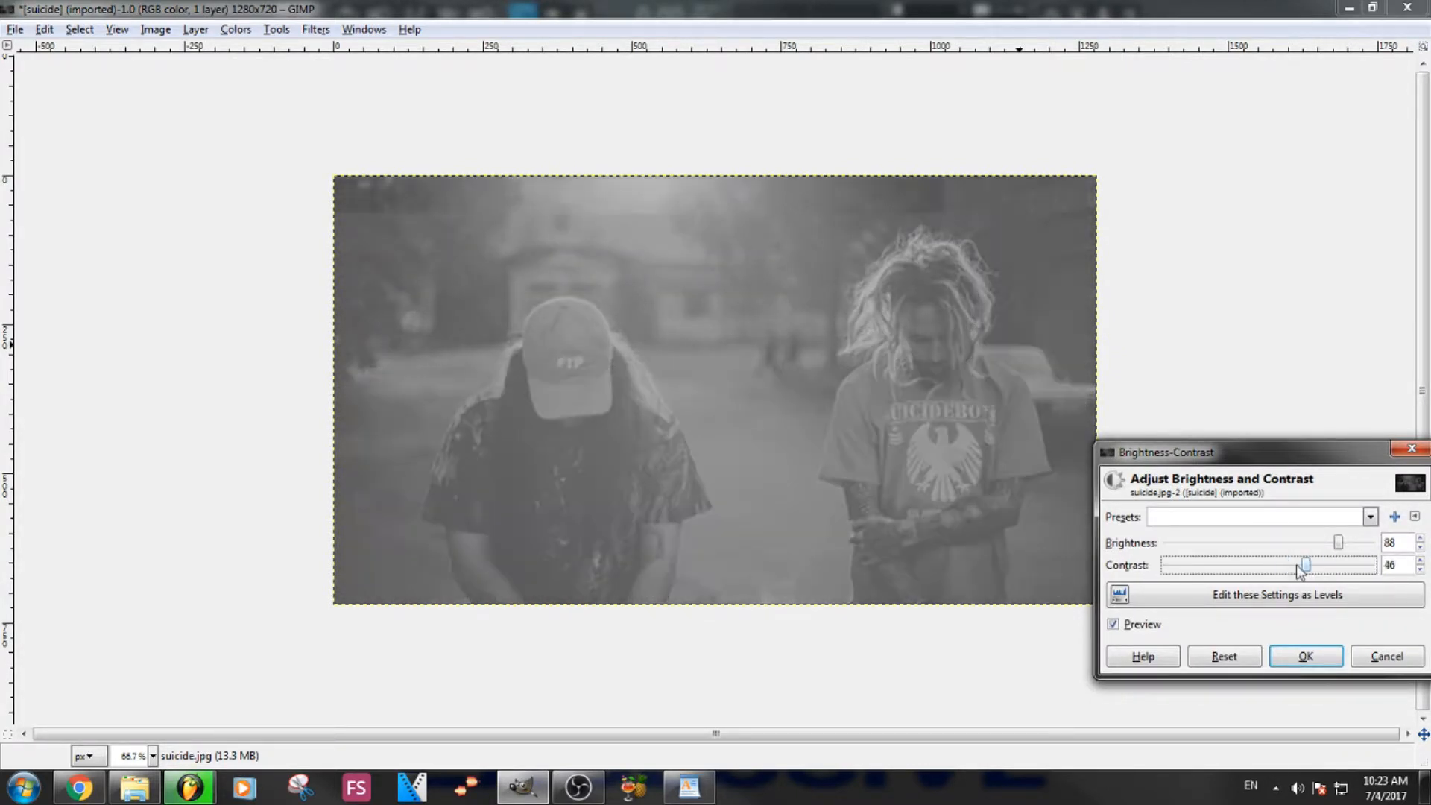
pyautogui.moveTo(1341, 550)
pyautogui.mouseDown()
pyautogui.moveTo(1372, 569)
pyautogui.moveTo(1352, 549)
pyautogui.mouseUp()
pyautogui.click(1351, 550)
pyautogui.moveTo(1346, 553); pyautogui.dragTo(1356, 550)
pyautogui.moveTo(1360, 568); pyautogui.dragTo(1349, 548)
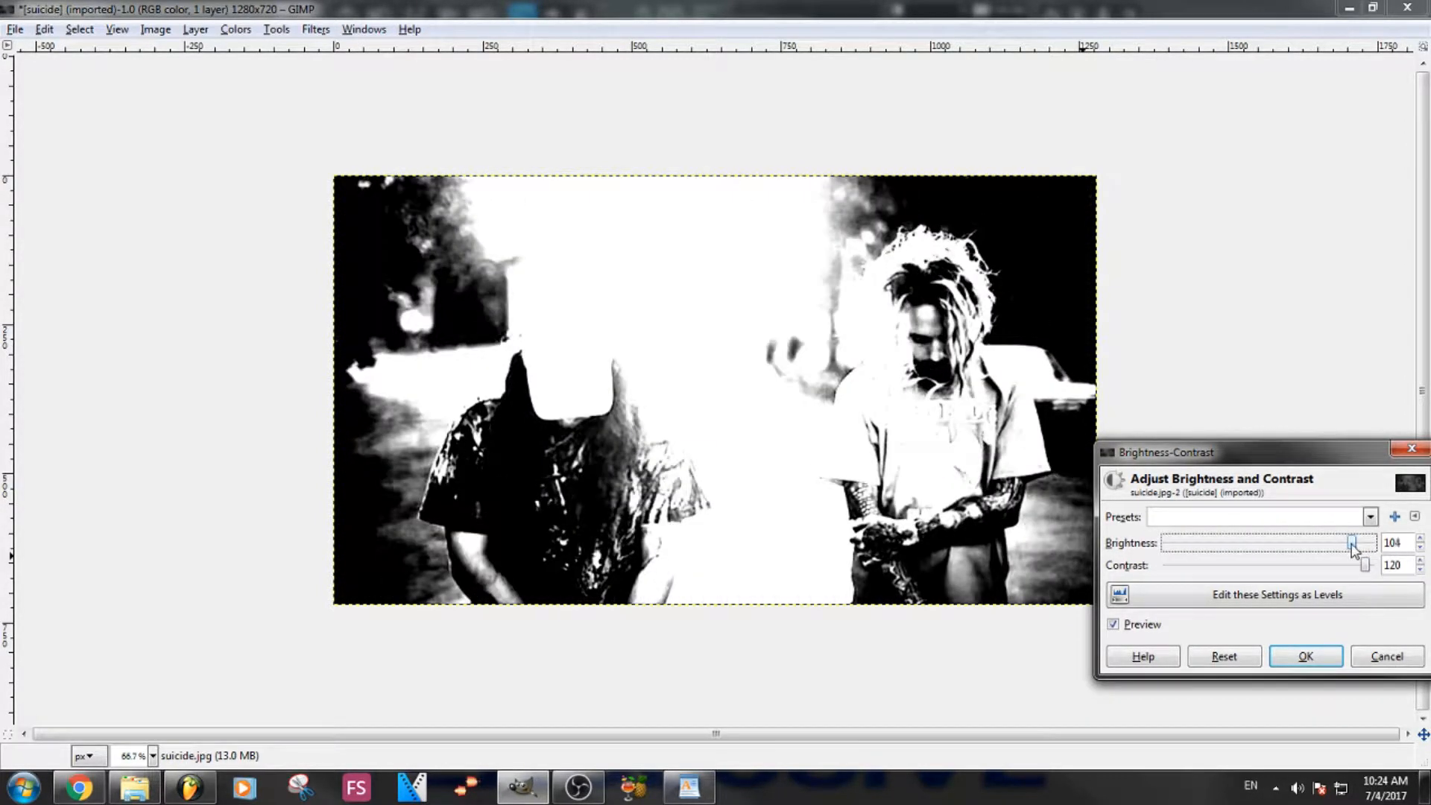
pyautogui.click(1318, 656)
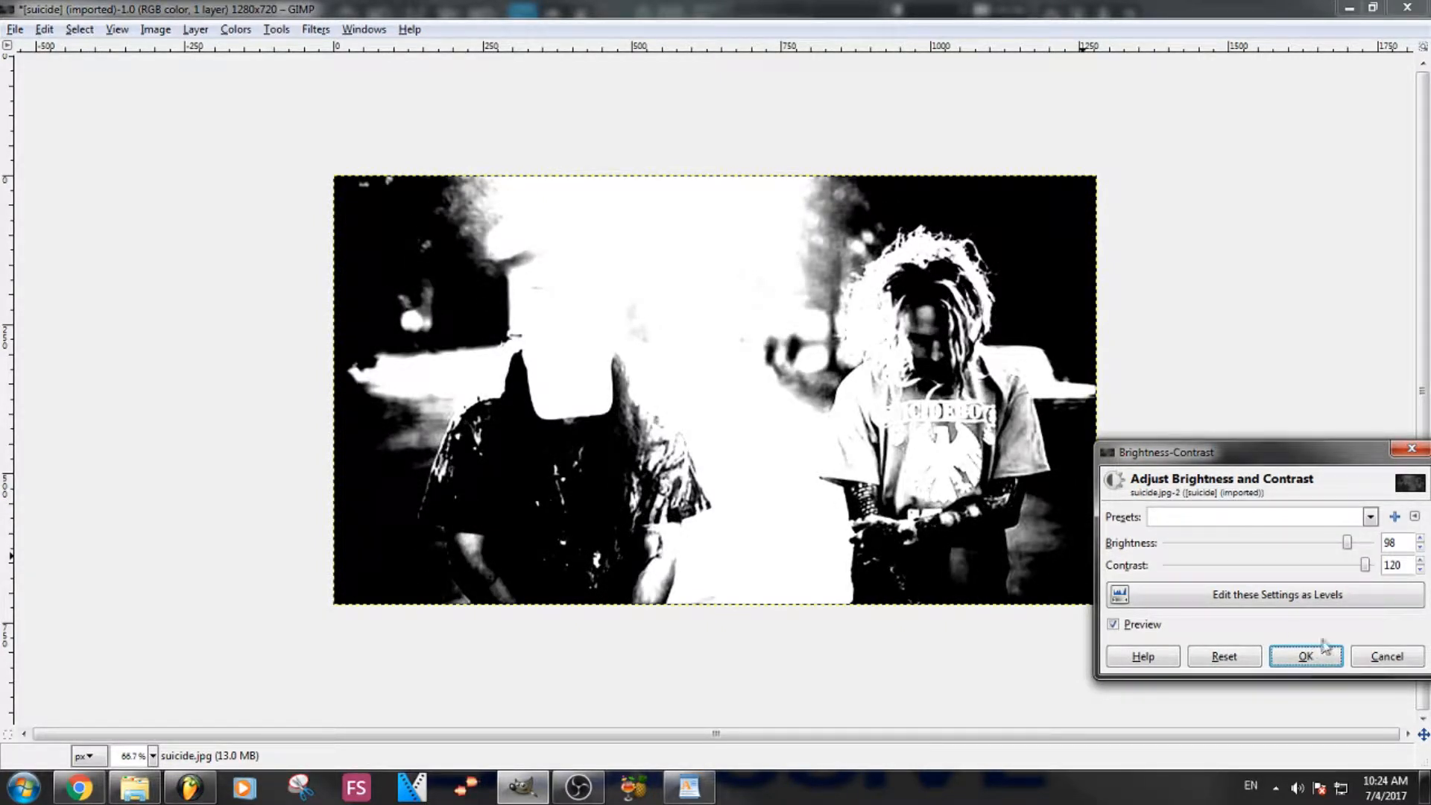
pyautogui.click(1312, 659)
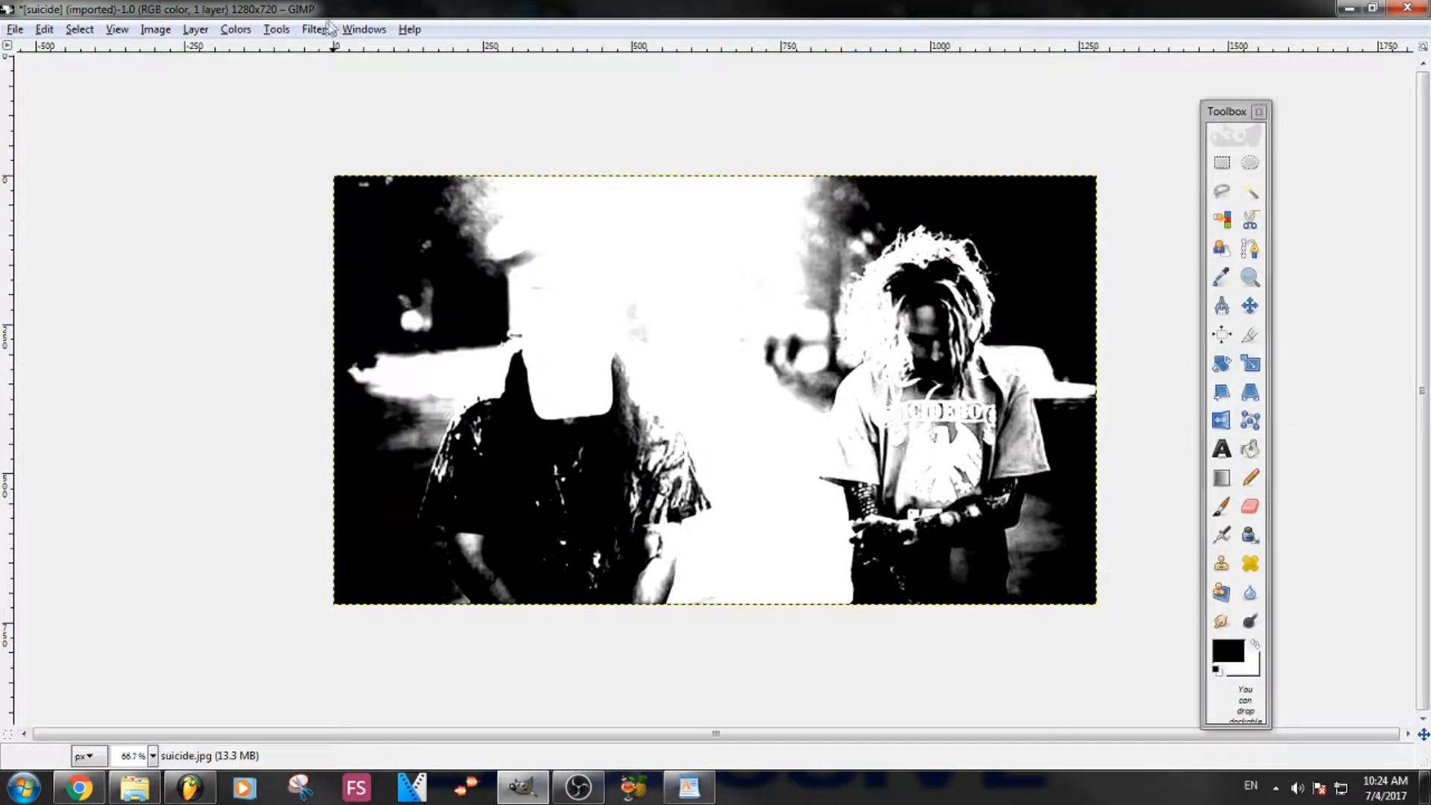
pyautogui.click(236, 30)
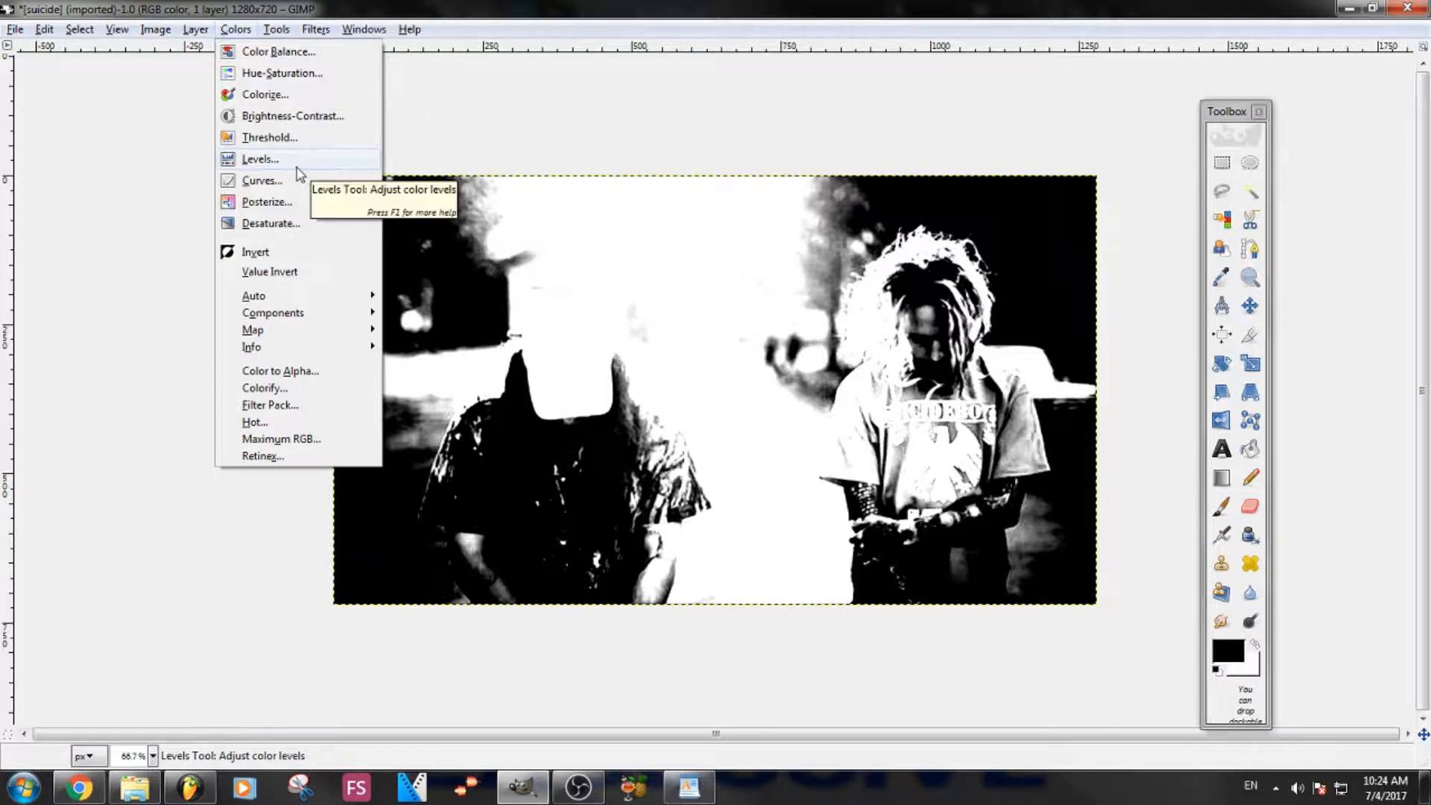
pyautogui.click(262, 95)
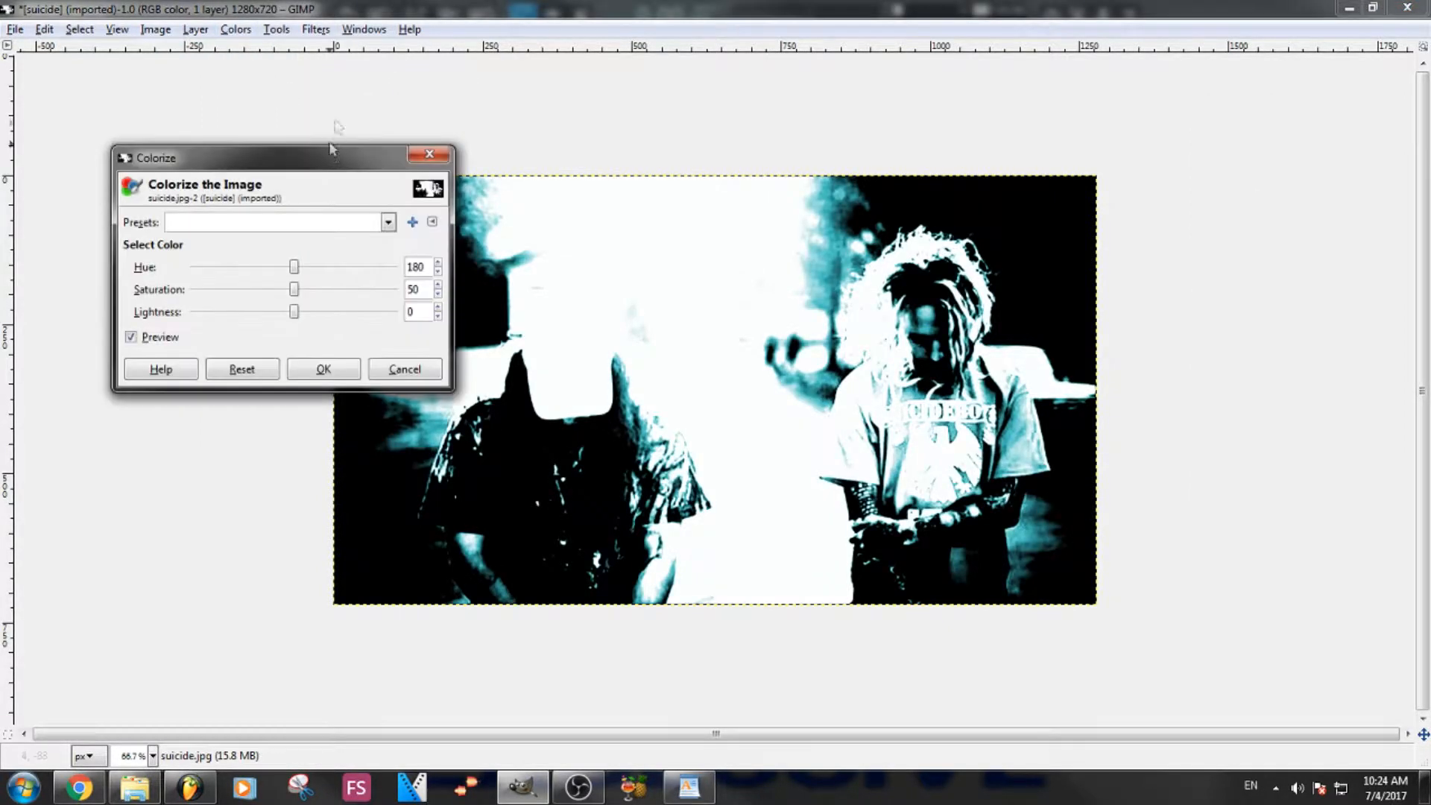
pyautogui.click(430, 153)
# - Try a Color Balance on the image's midtones with Cyan-Red -100, Magenta-Green 100 and Yellow-Blue 100
pyautogui.click(236, 30)
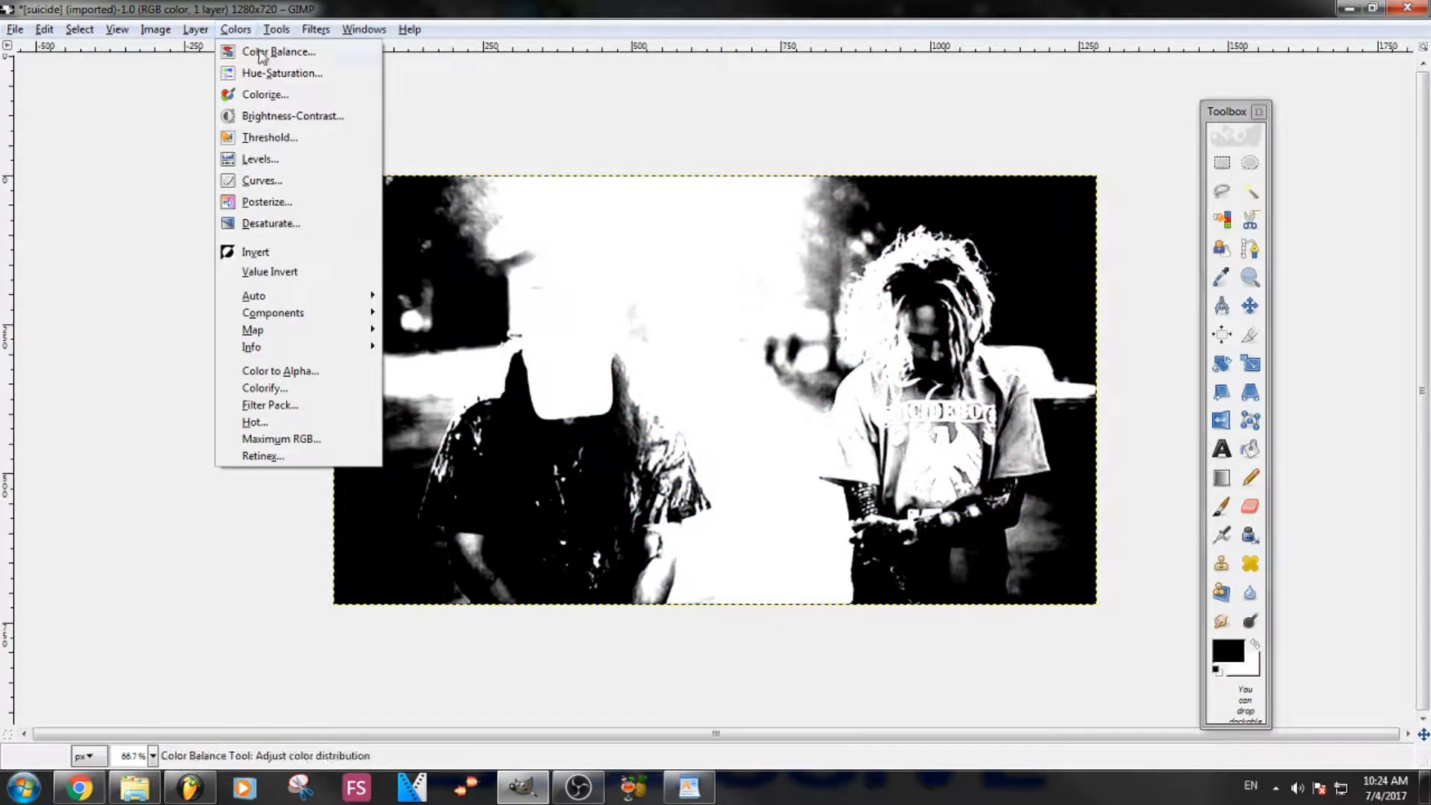
pyautogui.click(269, 52)
pyautogui.moveTo(239, 313); pyautogui.dragTo(144, 319)
pyautogui.moveTo(229, 360); pyautogui.dragTo(384, 372)
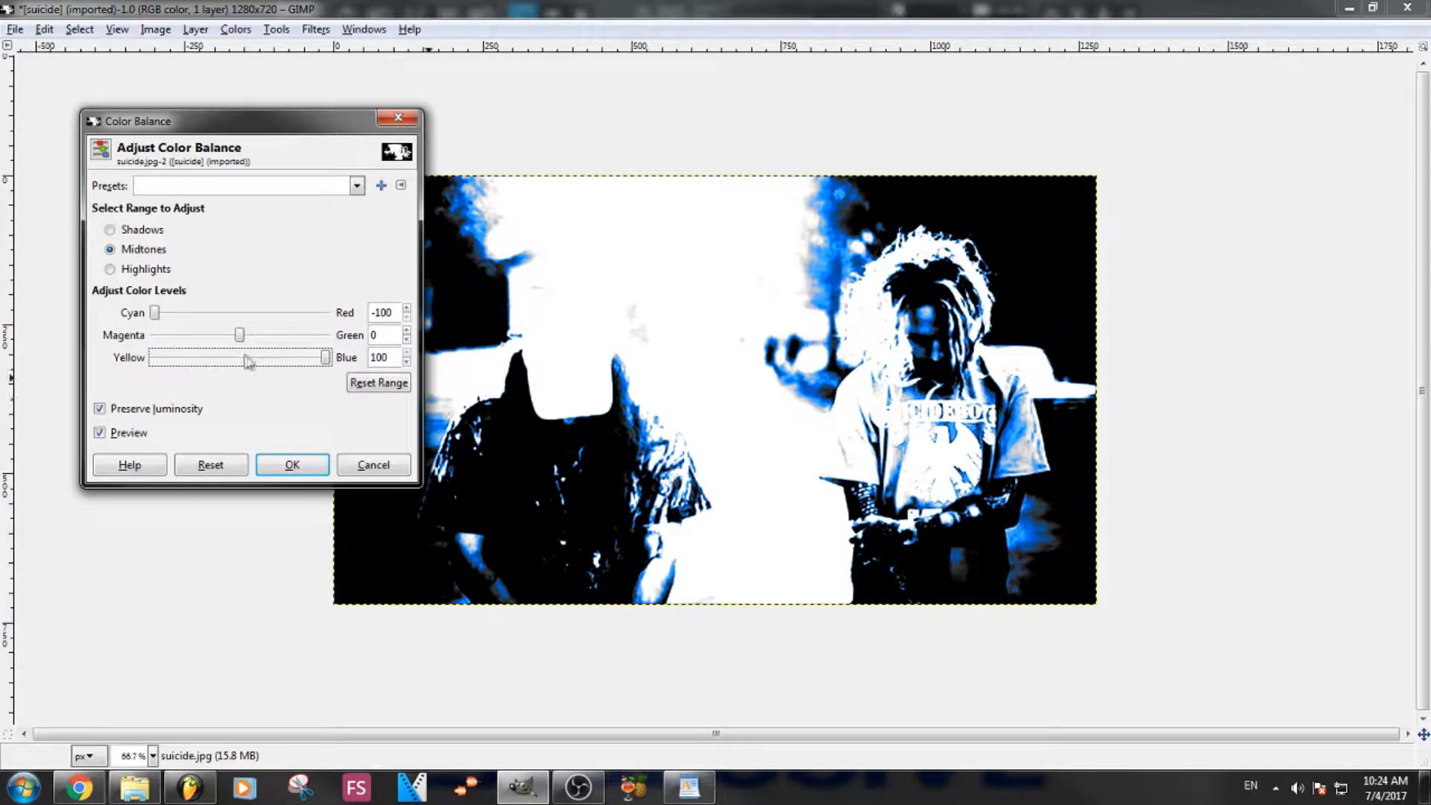
pyautogui.moveTo(239, 335); pyautogui.dragTo(334, 358)
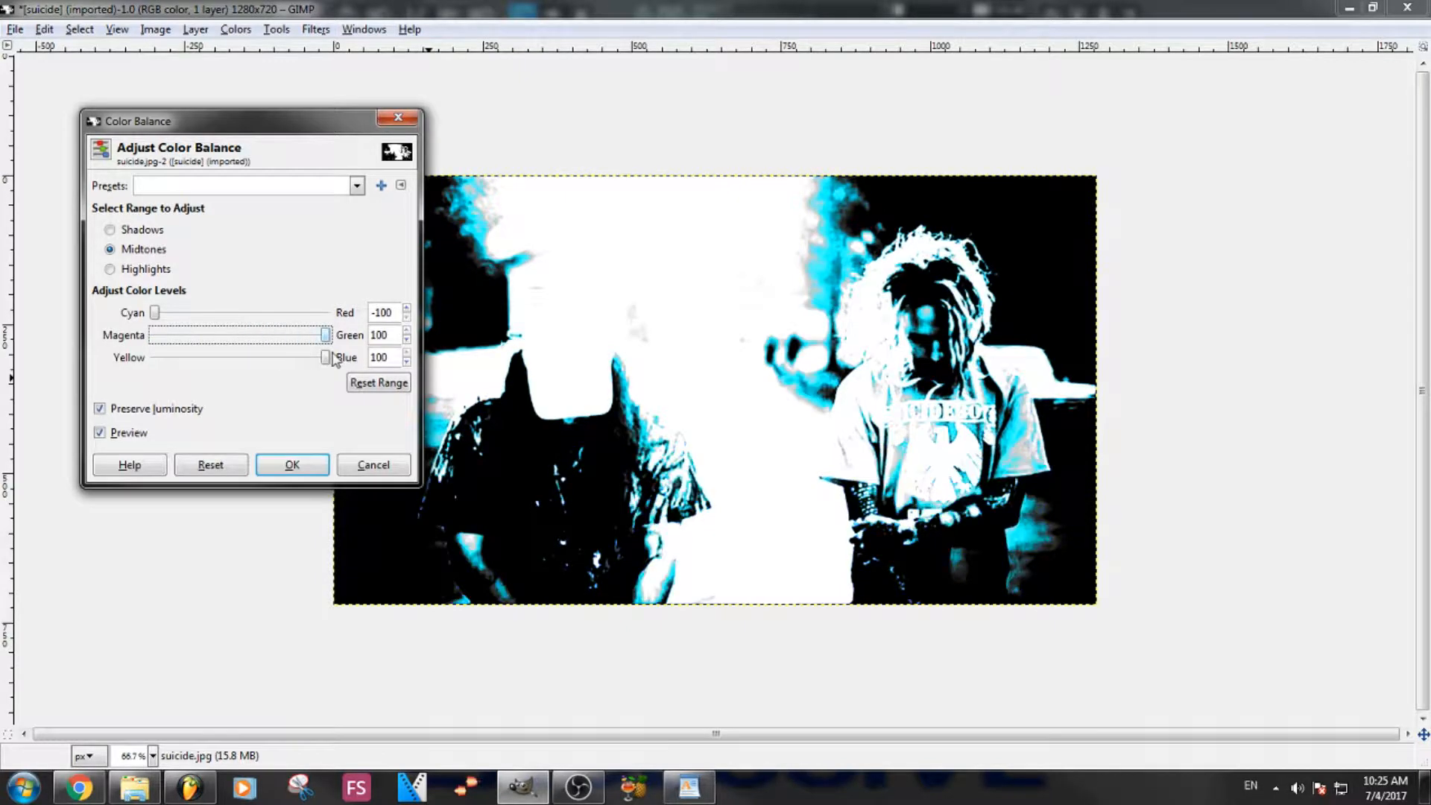
pyautogui.click(393, 468)
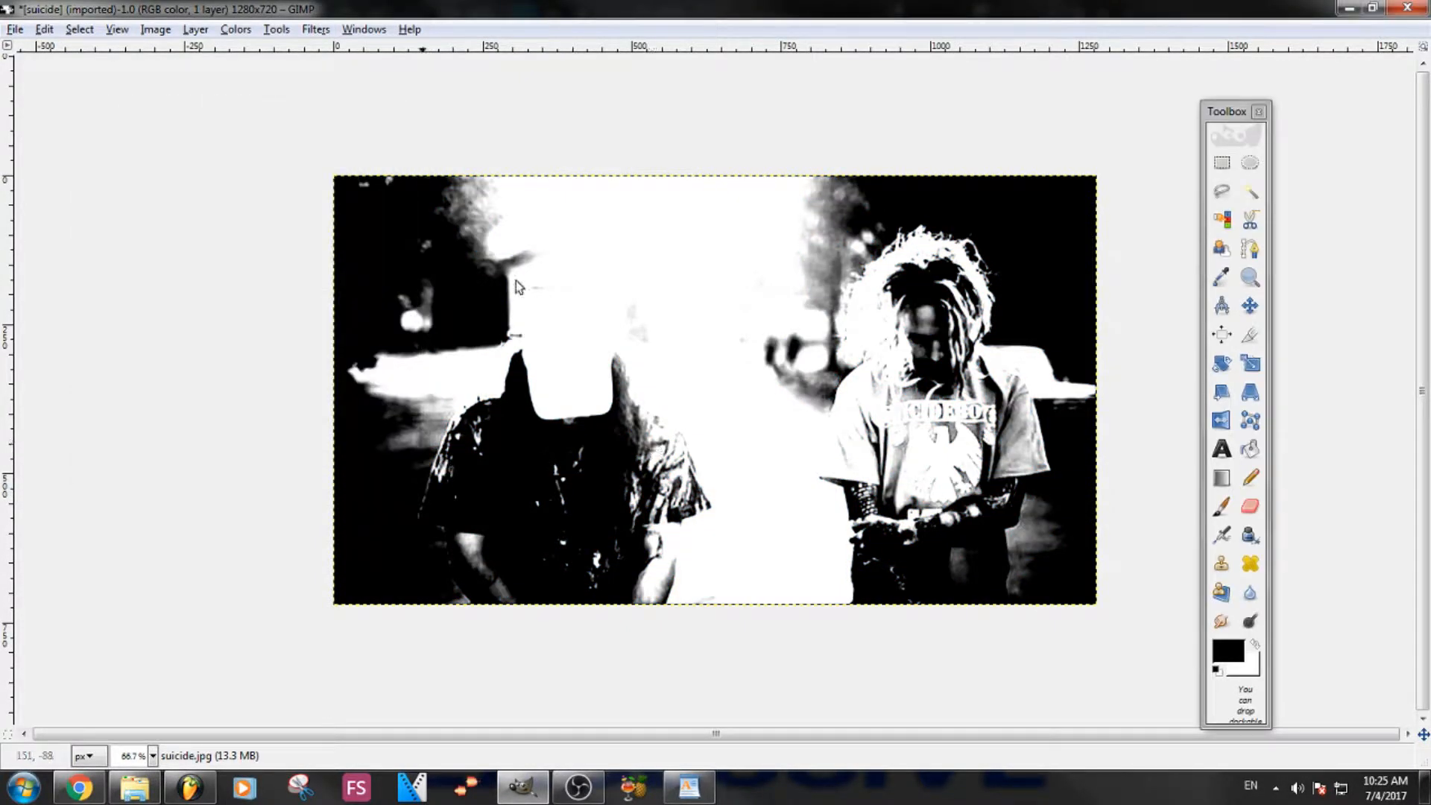
# - Invert the colors of the black-and-white image
pyautogui.click(274, 31)
pyautogui.click(236, 30)
pyautogui.click(236, 30)
pyautogui.click(279, 255)
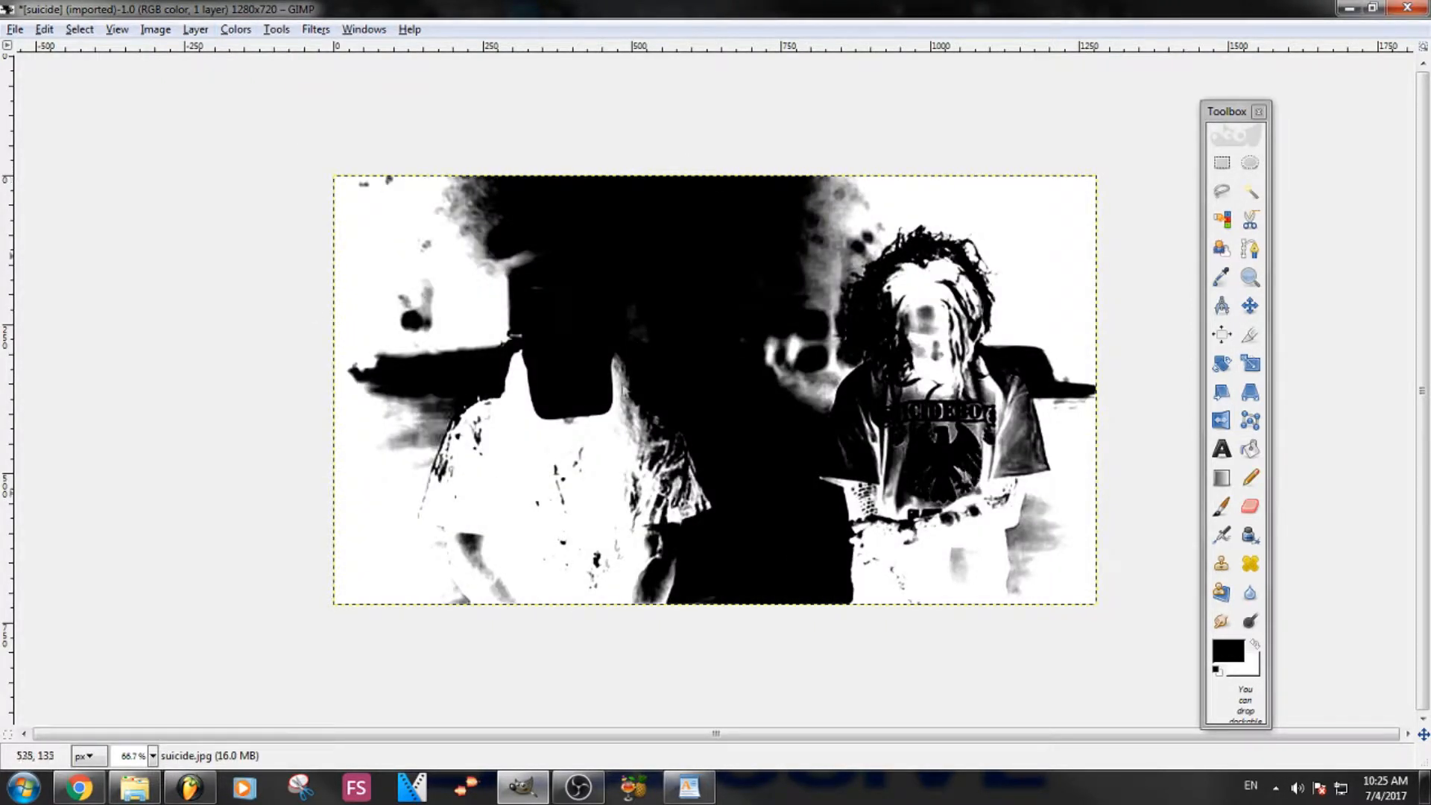
pyautogui.click(195, 30)
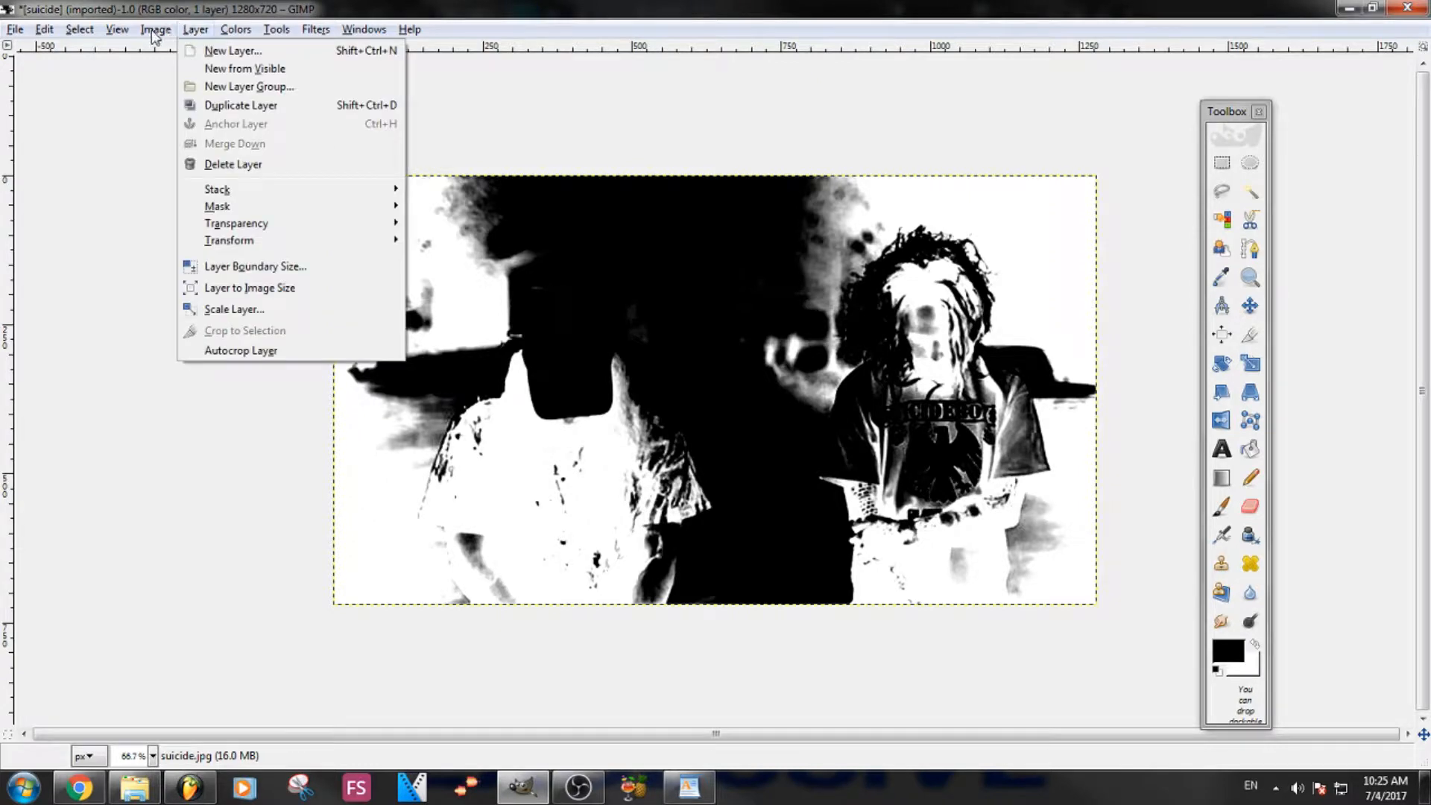
pyautogui.click(158, 32)
pyautogui.click(158, 31)
pyautogui.click(249, 32)
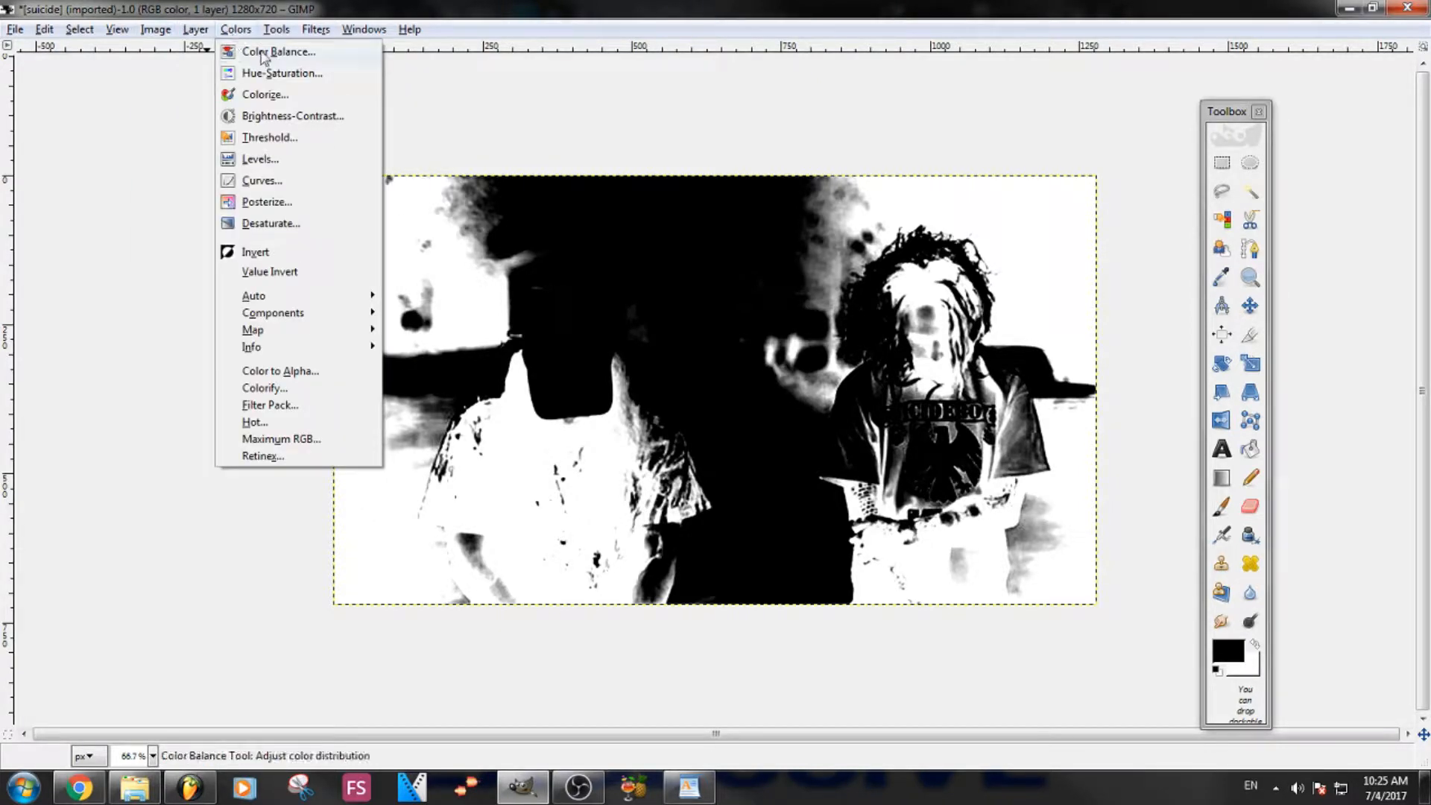
pyautogui.click(271, 97)
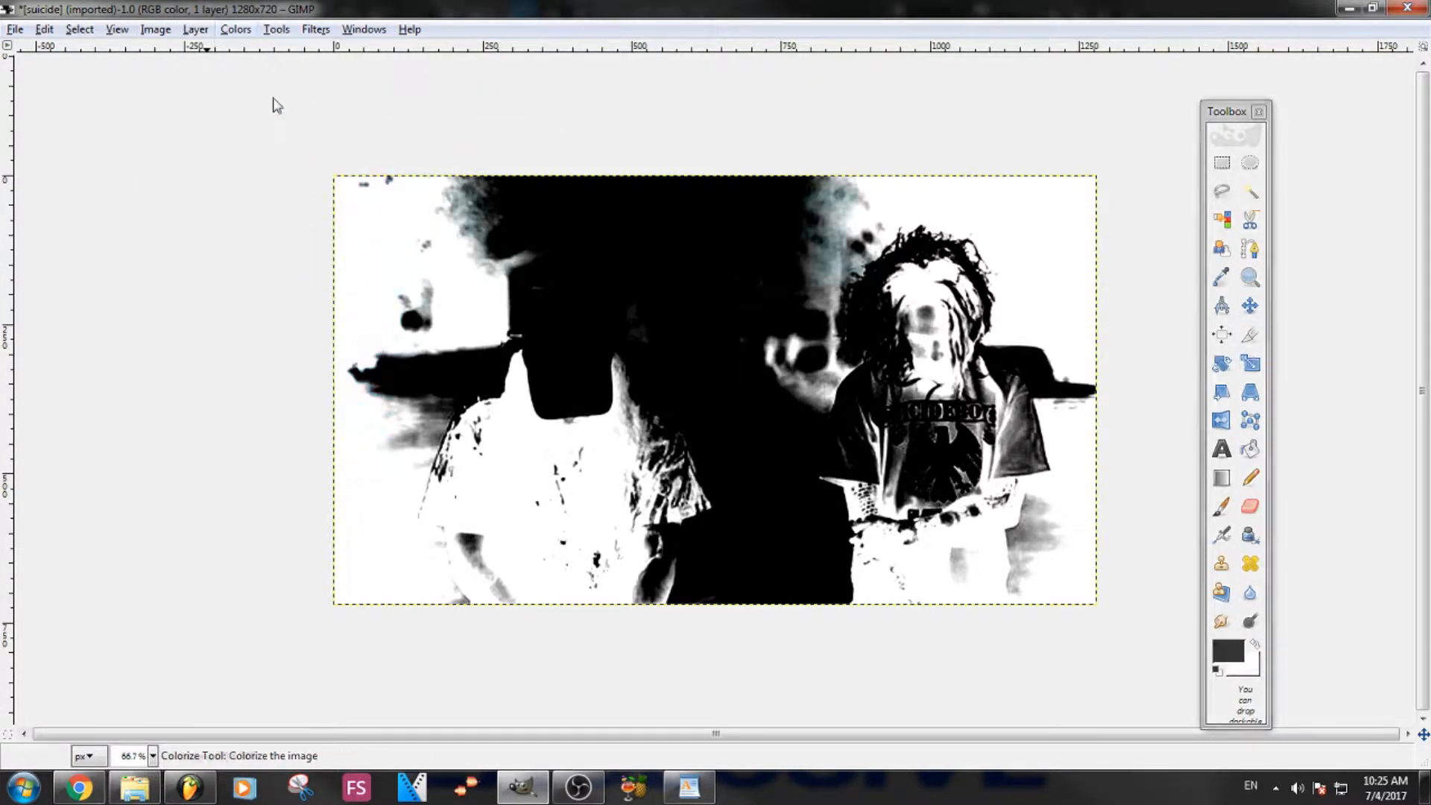
pyautogui.click(295, 267)
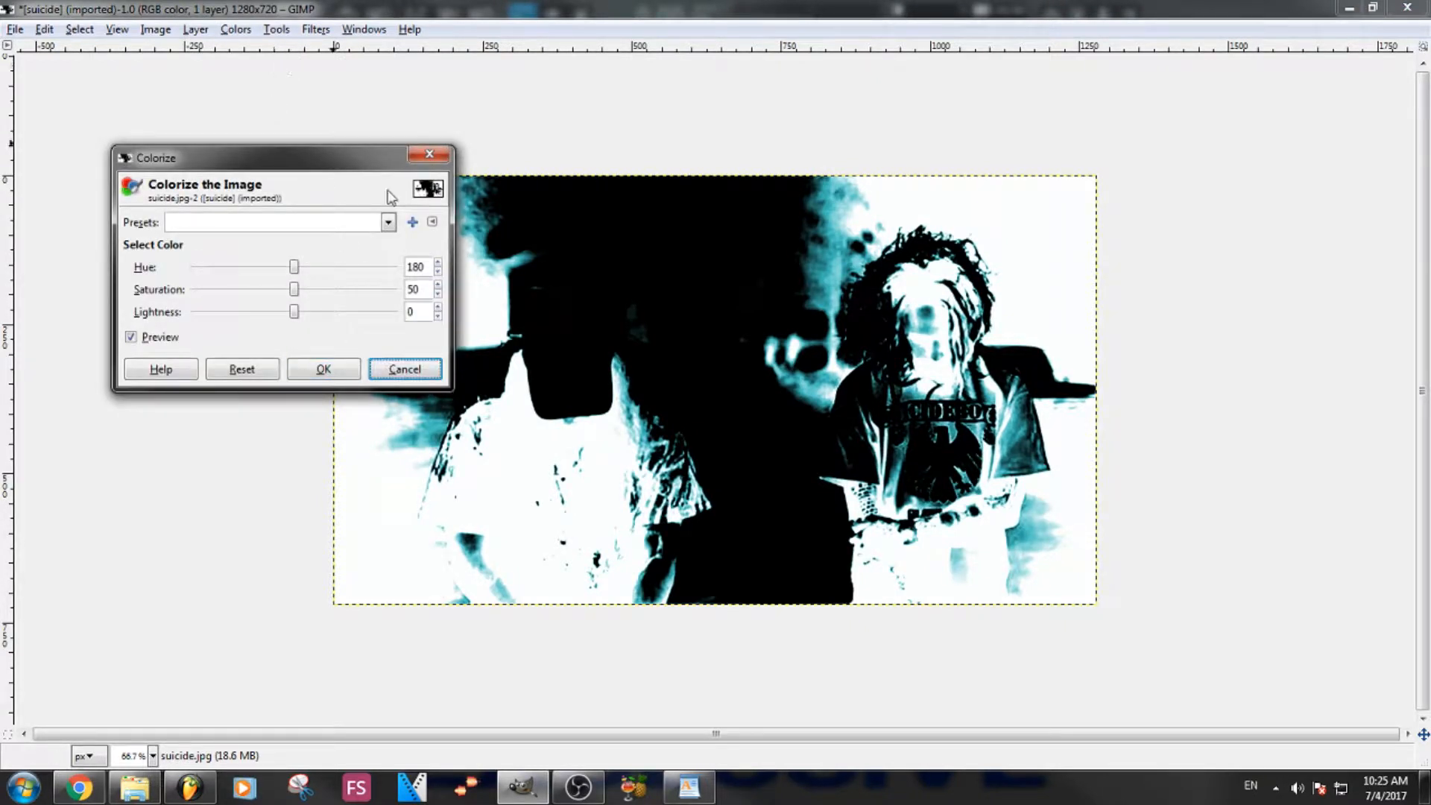
pyautogui.click(430, 153)
# - Start a Colorize adjustment on the inverted image with hue 195, saturation 100 and lightness -18
pyautogui.click(240, 29)
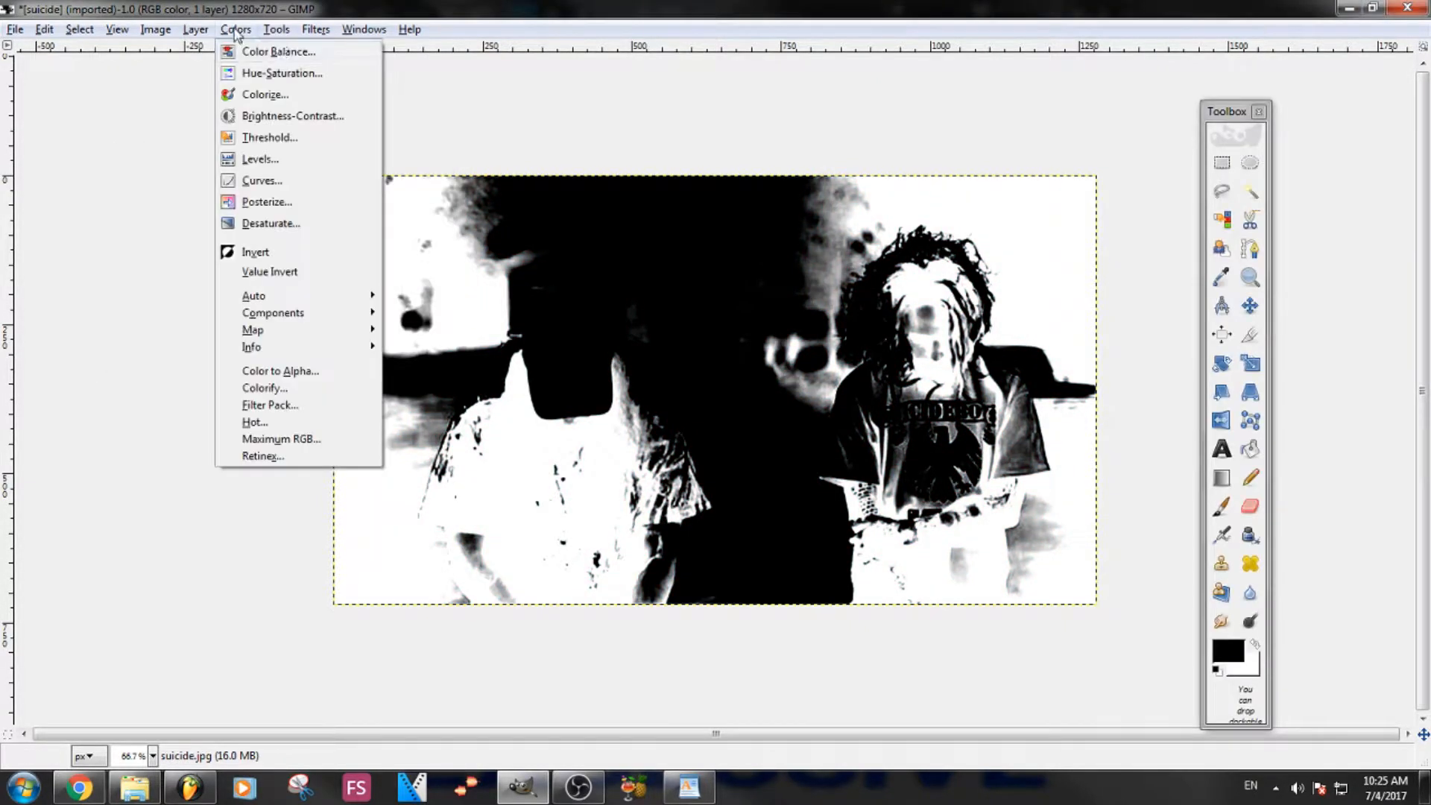
pyautogui.click(271, 92)
pyautogui.moveTo(295, 266); pyautogui.dragTo(183, 284)
pyautogui.click(296, 297)
pyautogui.moveTo(295, 297); pyautogui.dragTo(219, 316)
pyautogui.moveTo(358, 296); pyautogui.dragTo(322, 297)
pyautogui.moveTo(195, 270); pyautogui.dragTo(304, 271)
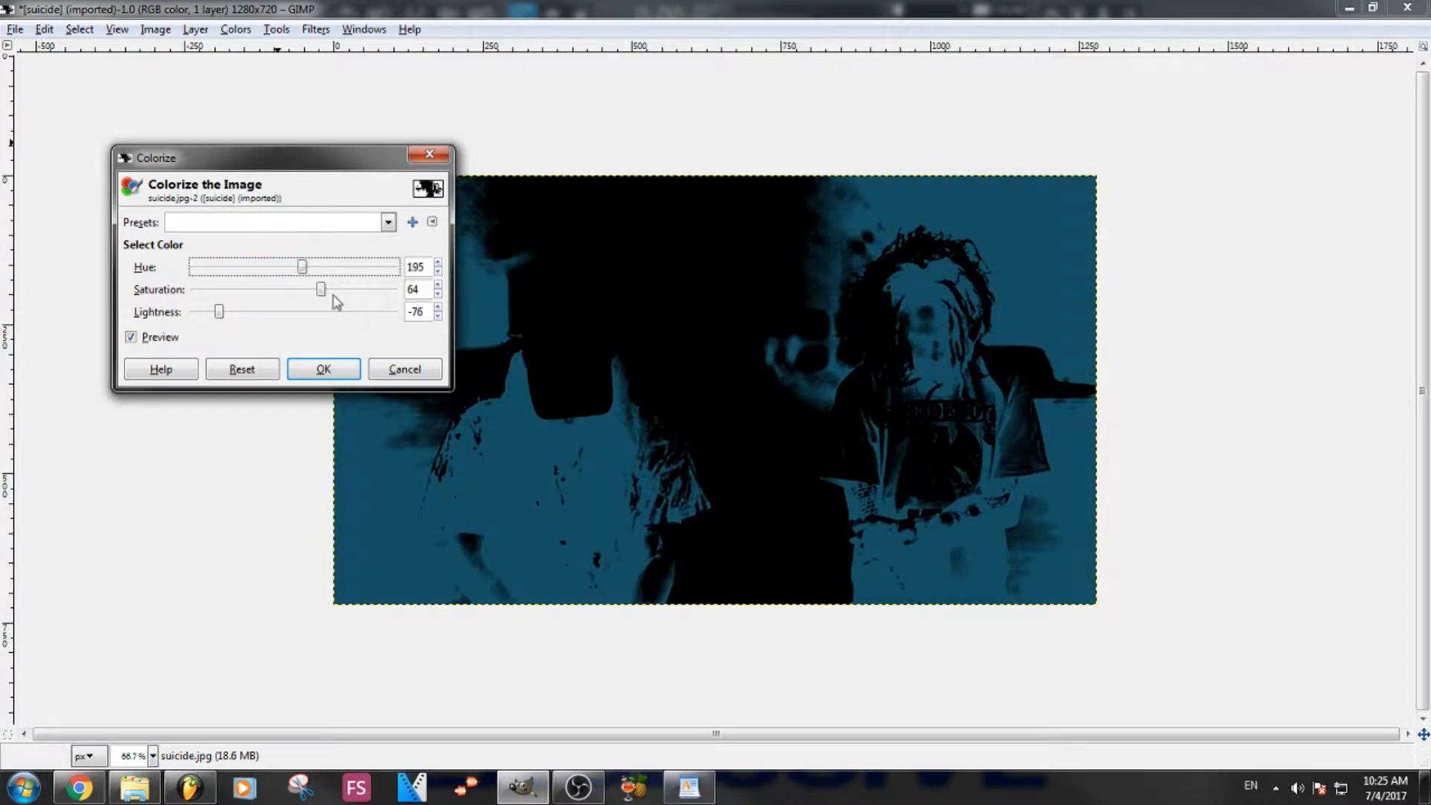
pyautogui.moveTo(321, 290); pyautogui.dragTo(401, 300)
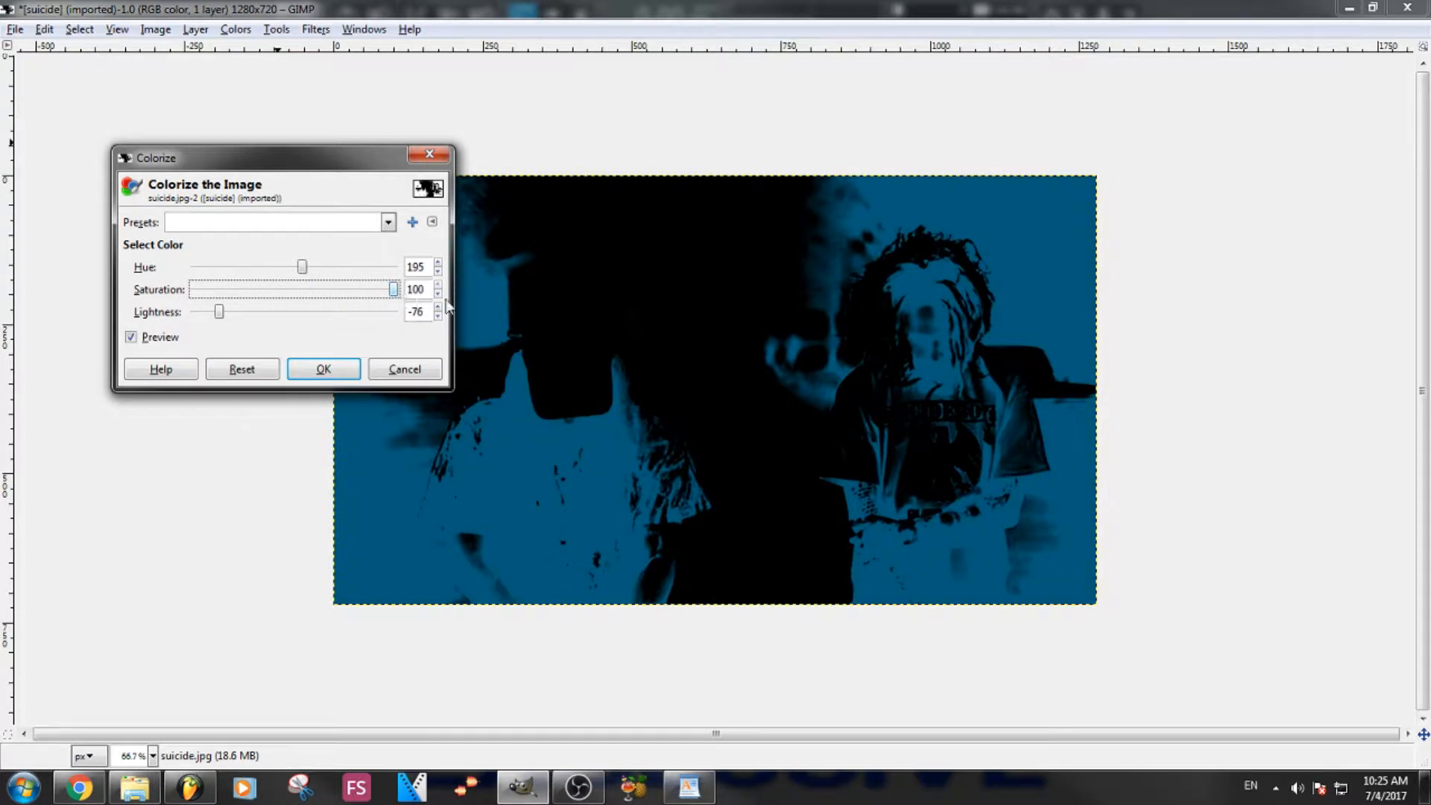
pyautogui.moveTo(219, 313); pyautogui.dragTo(281, 328)
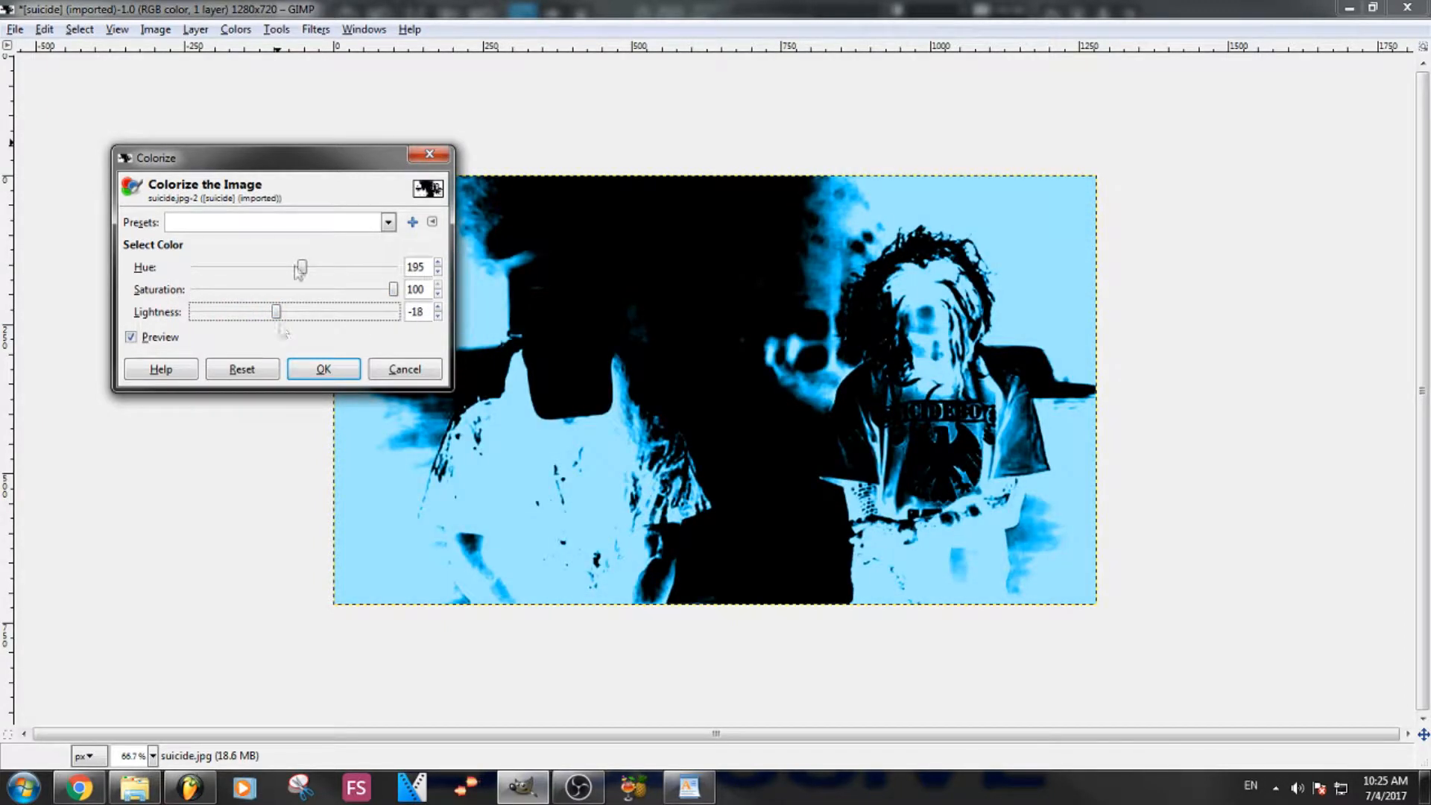
# - Move the Colorize dialog clear of the picture, set hue to 217 and lightness to -41, and apply the adjustment
pyautogui.moveTo(326, 157); pyautogui.dragTo(240, 157)
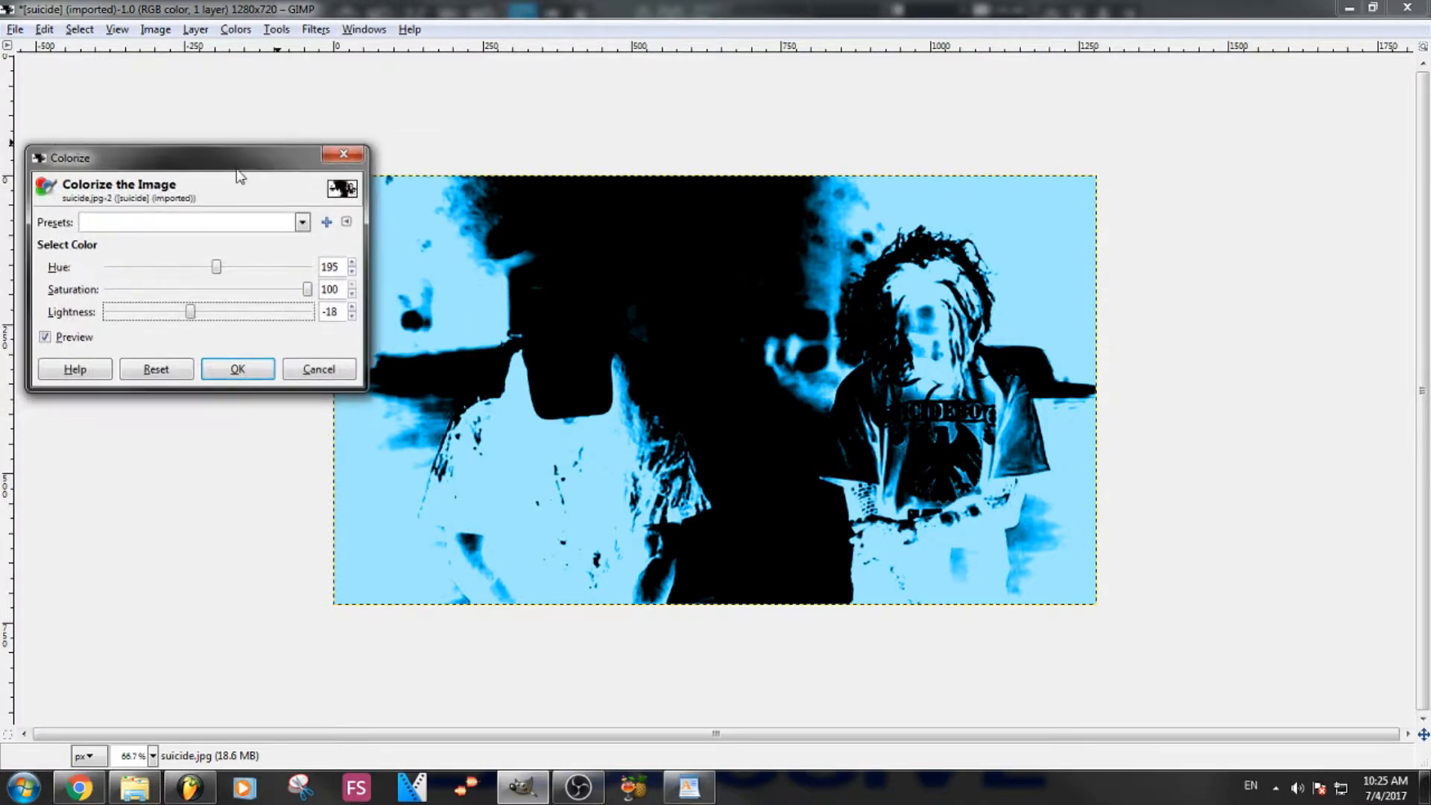
pyautogui.moveTo(217, 268); pyautogui.dragTo(308, 295)
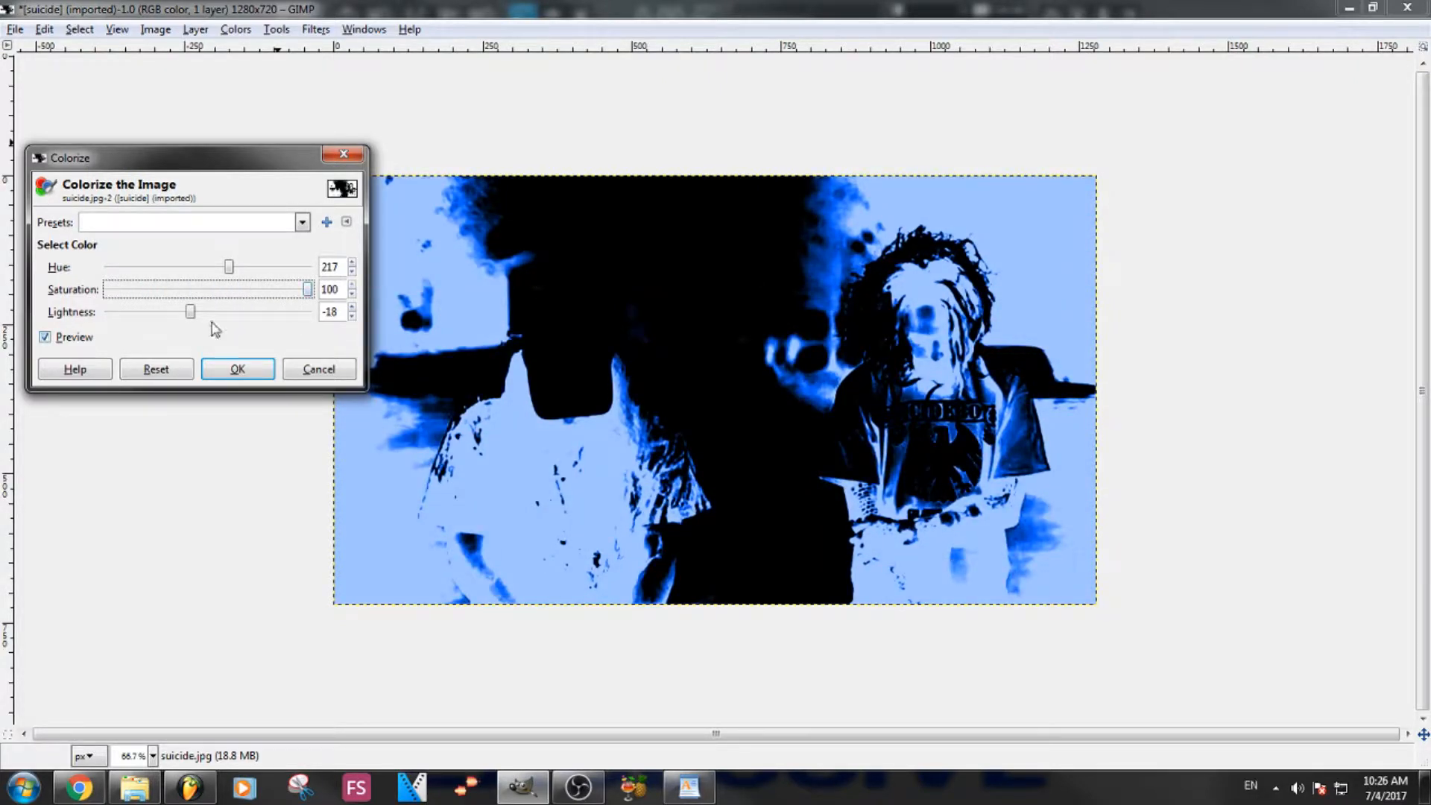
pyautogui.moveTo(192, 312); pyautogui.dragTo(172, 317)
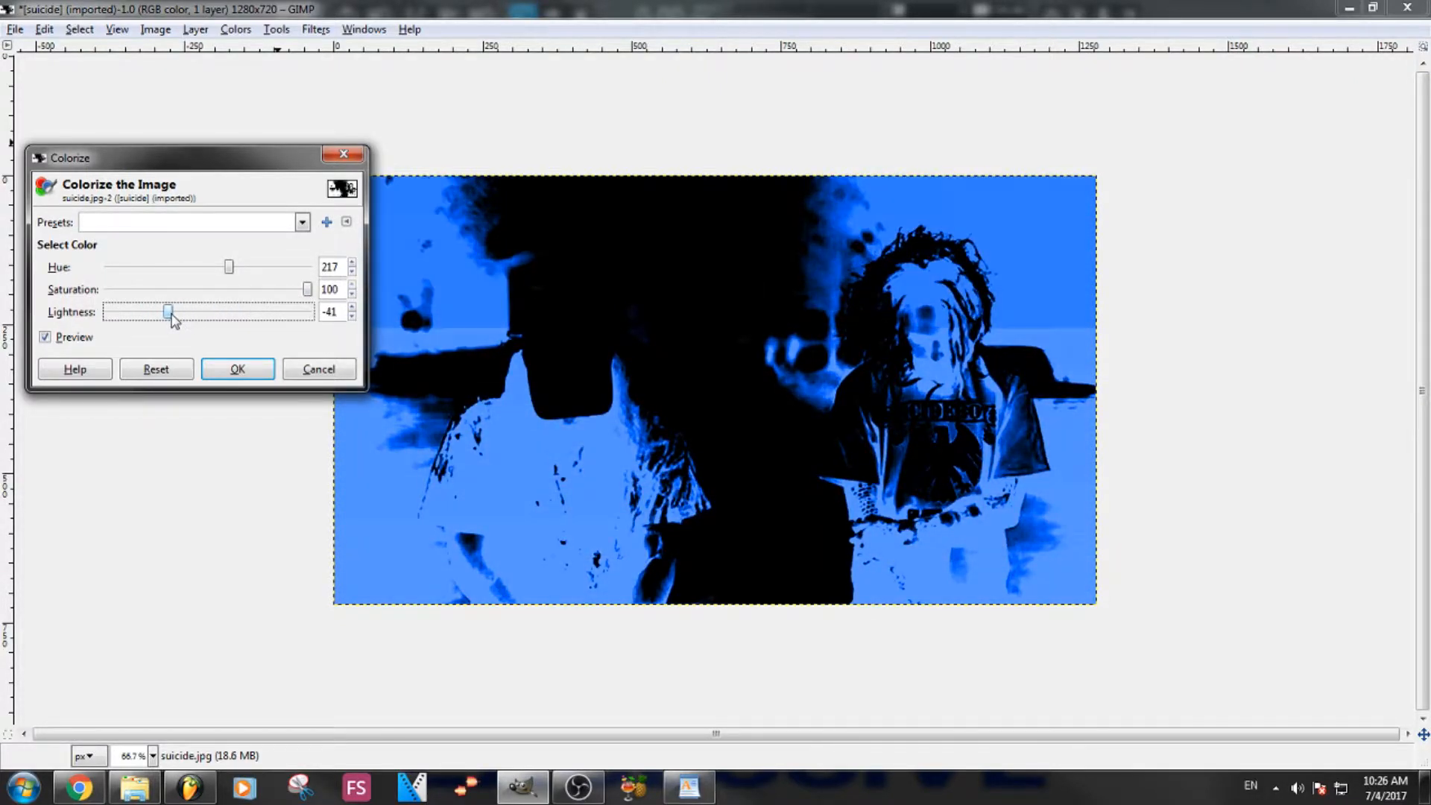
pyautogui.click(238, 370)
pyautogui.click(238, 369)
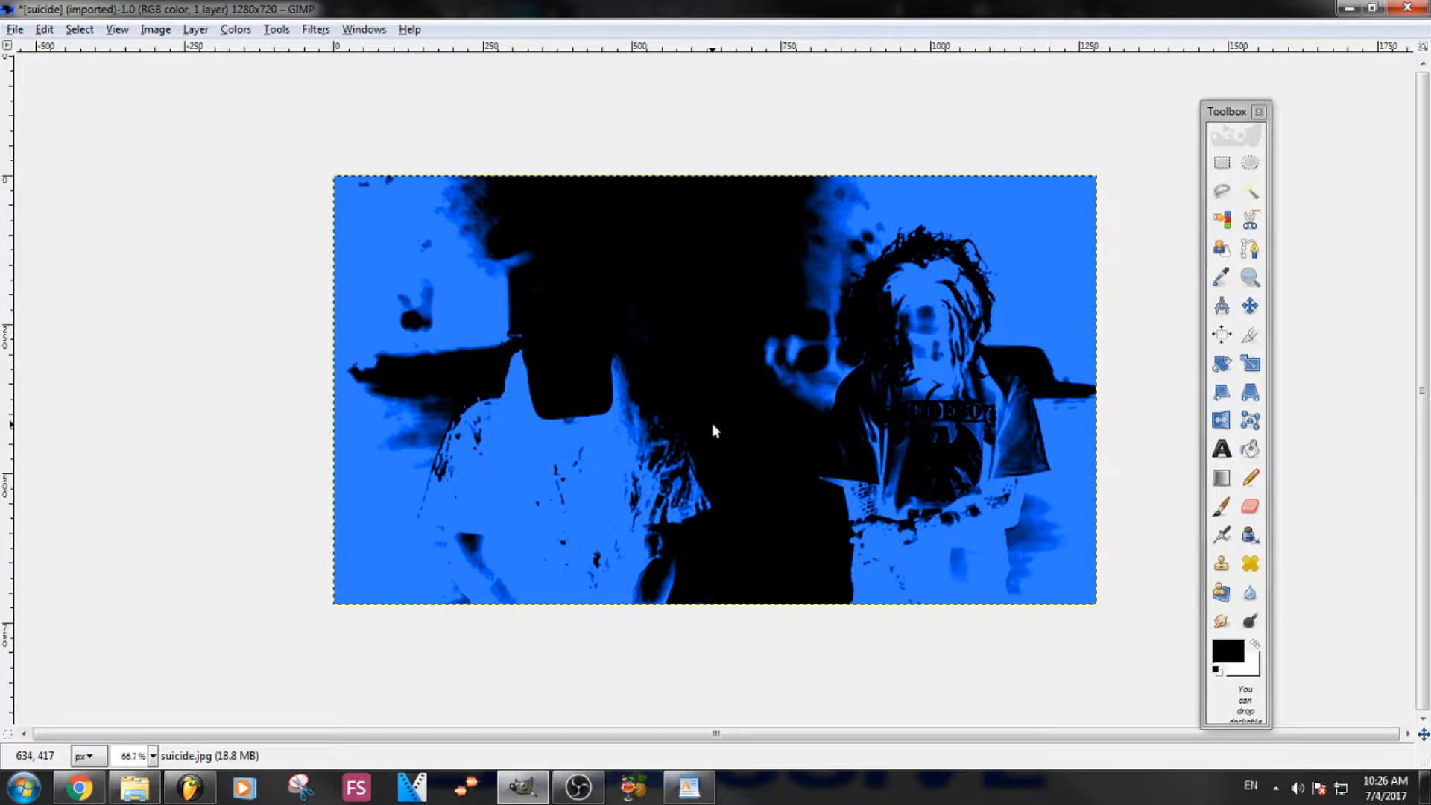
# - Export the blue colorized image as VIDEO1.jpg in the Downloads folder
pyautogui.click(15, 29)
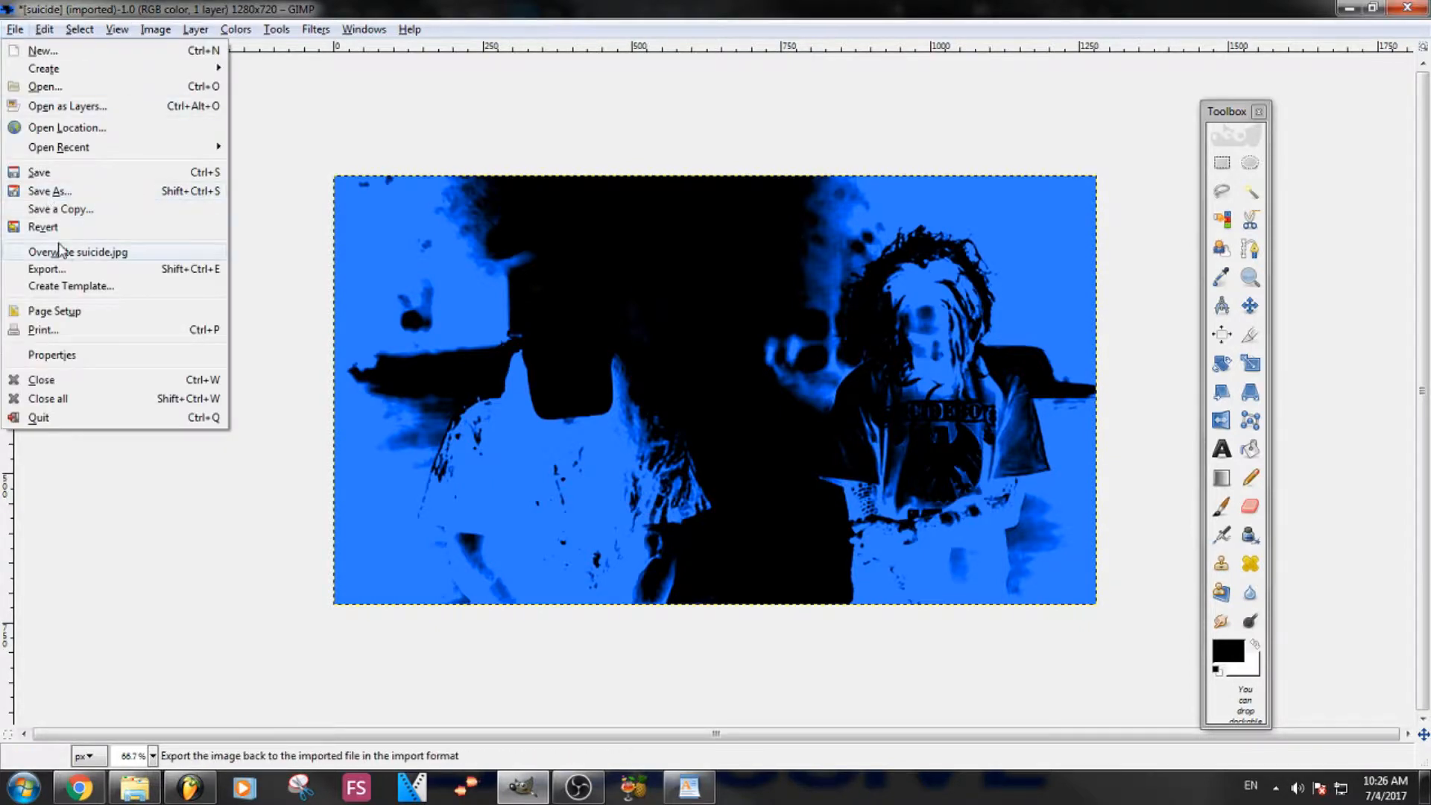
pyautogui.click(73, 270)
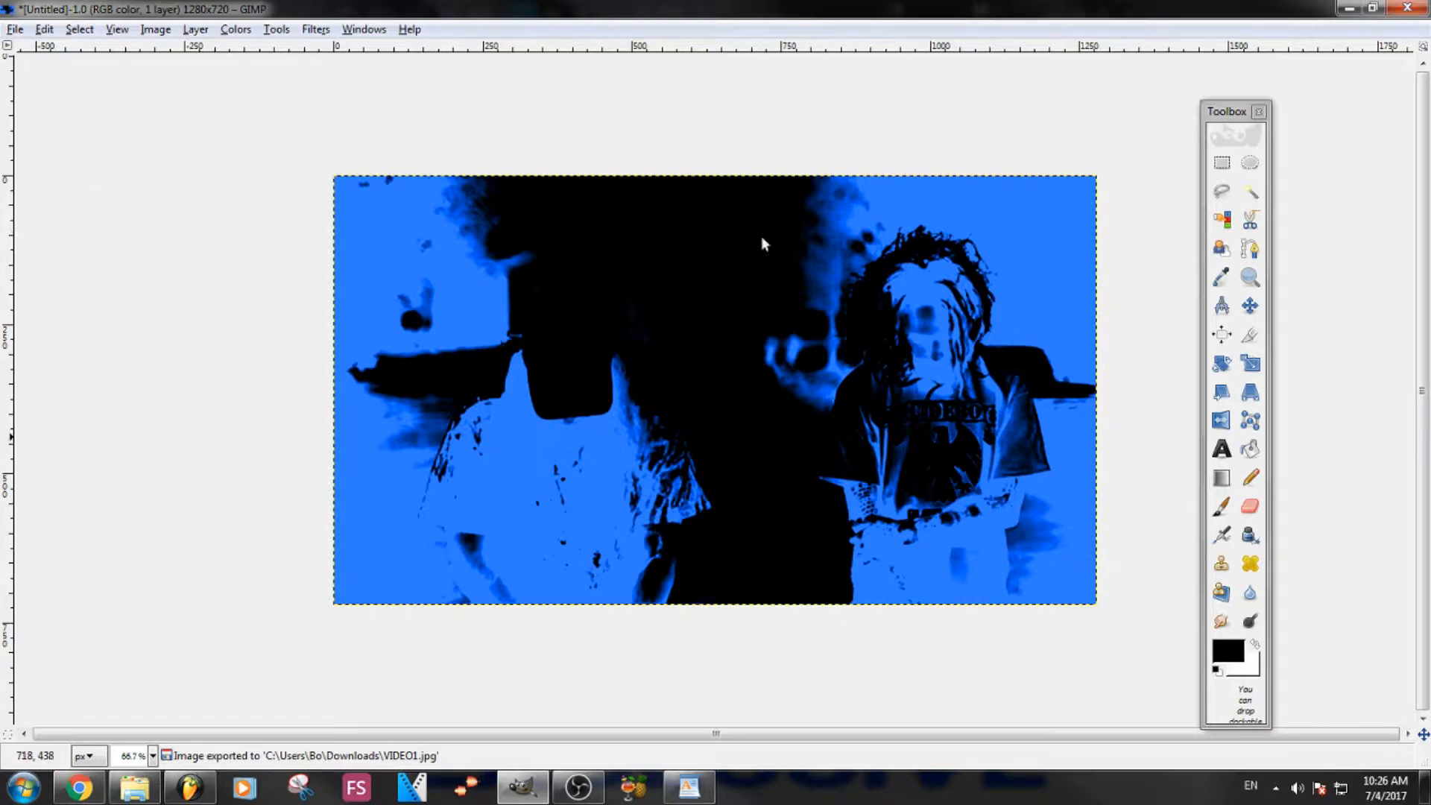
# - Switch to FL Studio and close it, saving the changes to Boyz.flp, and close the image window in GIMP
pyautogui.click(197, 796)
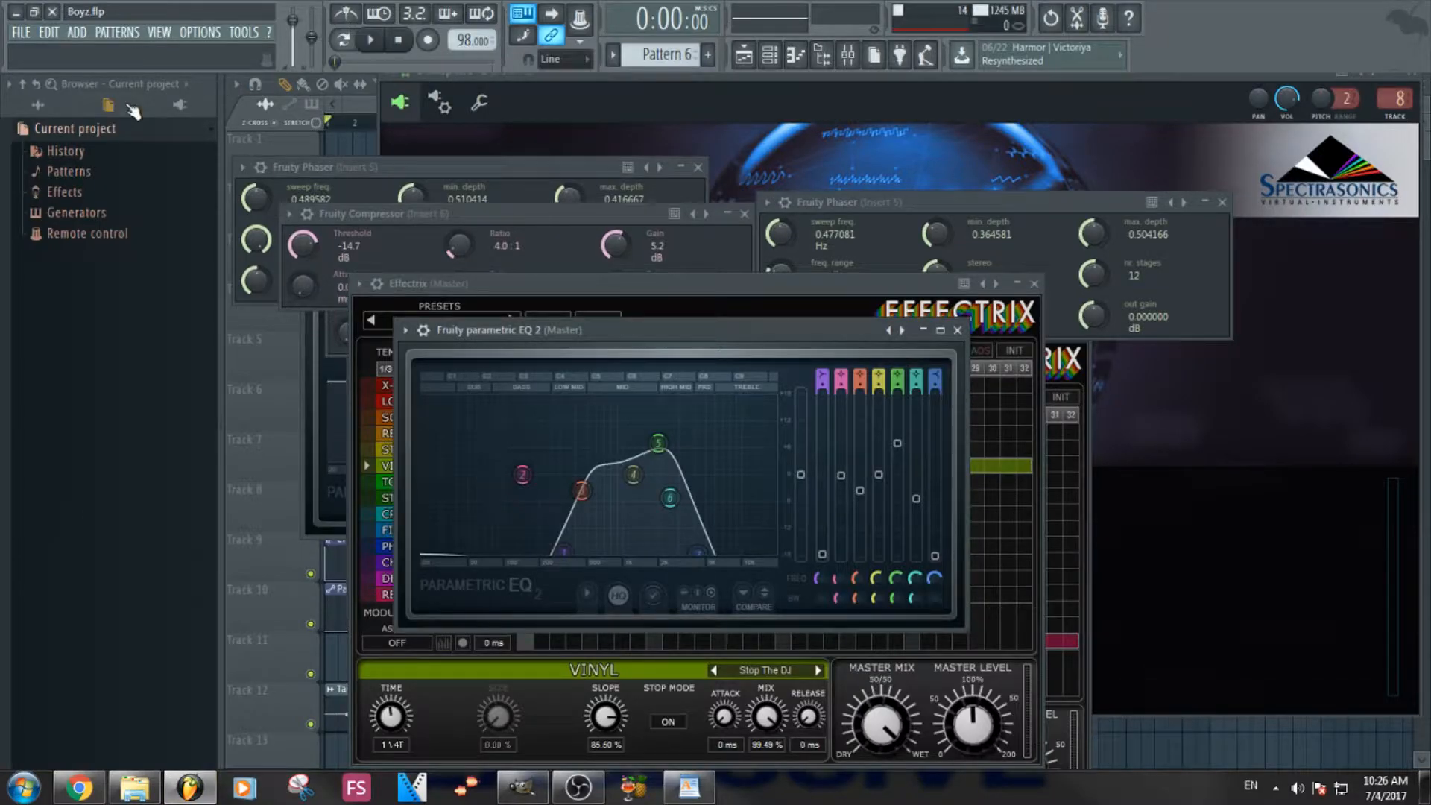
pyautogui.click(54, 10)
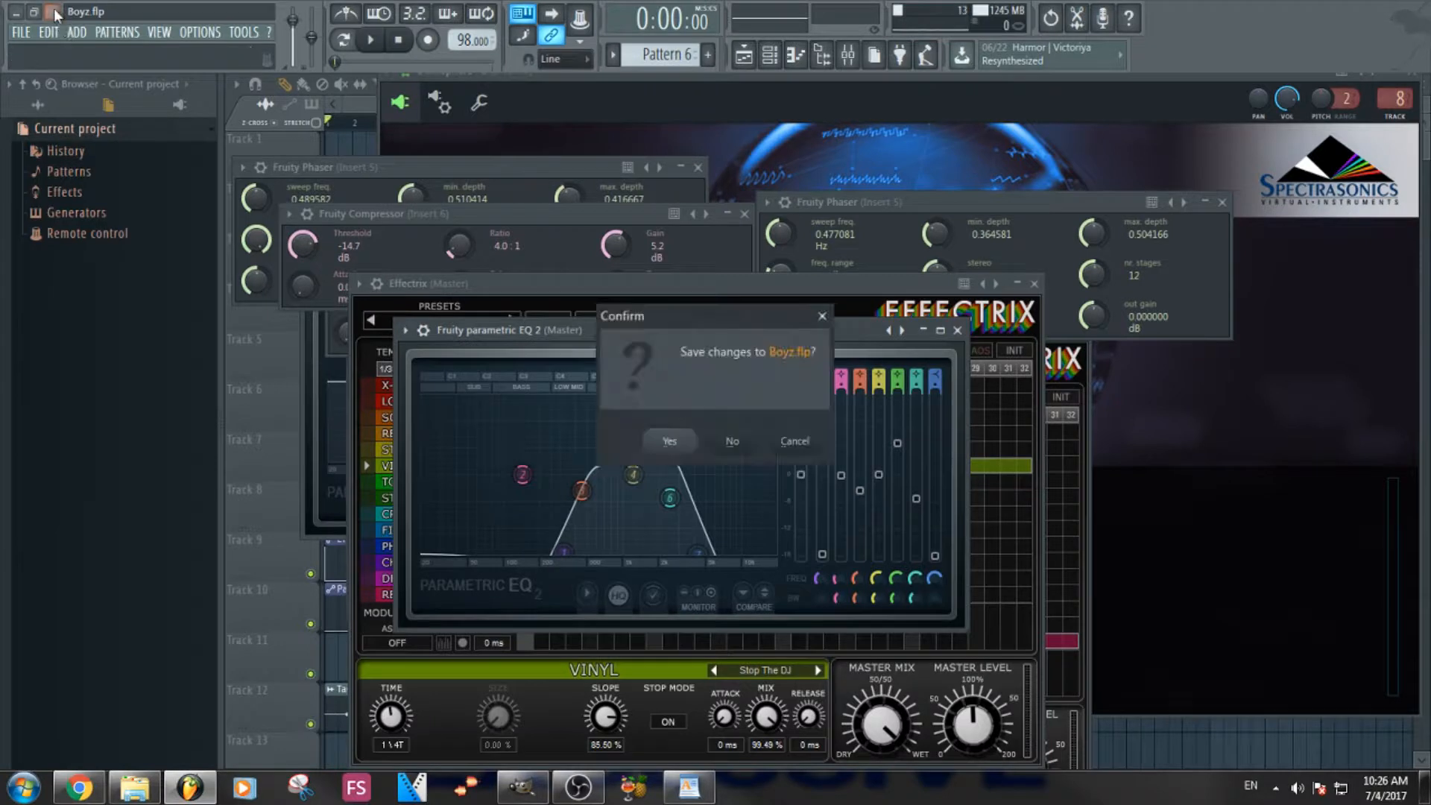
pyautogui.click(664, 441)
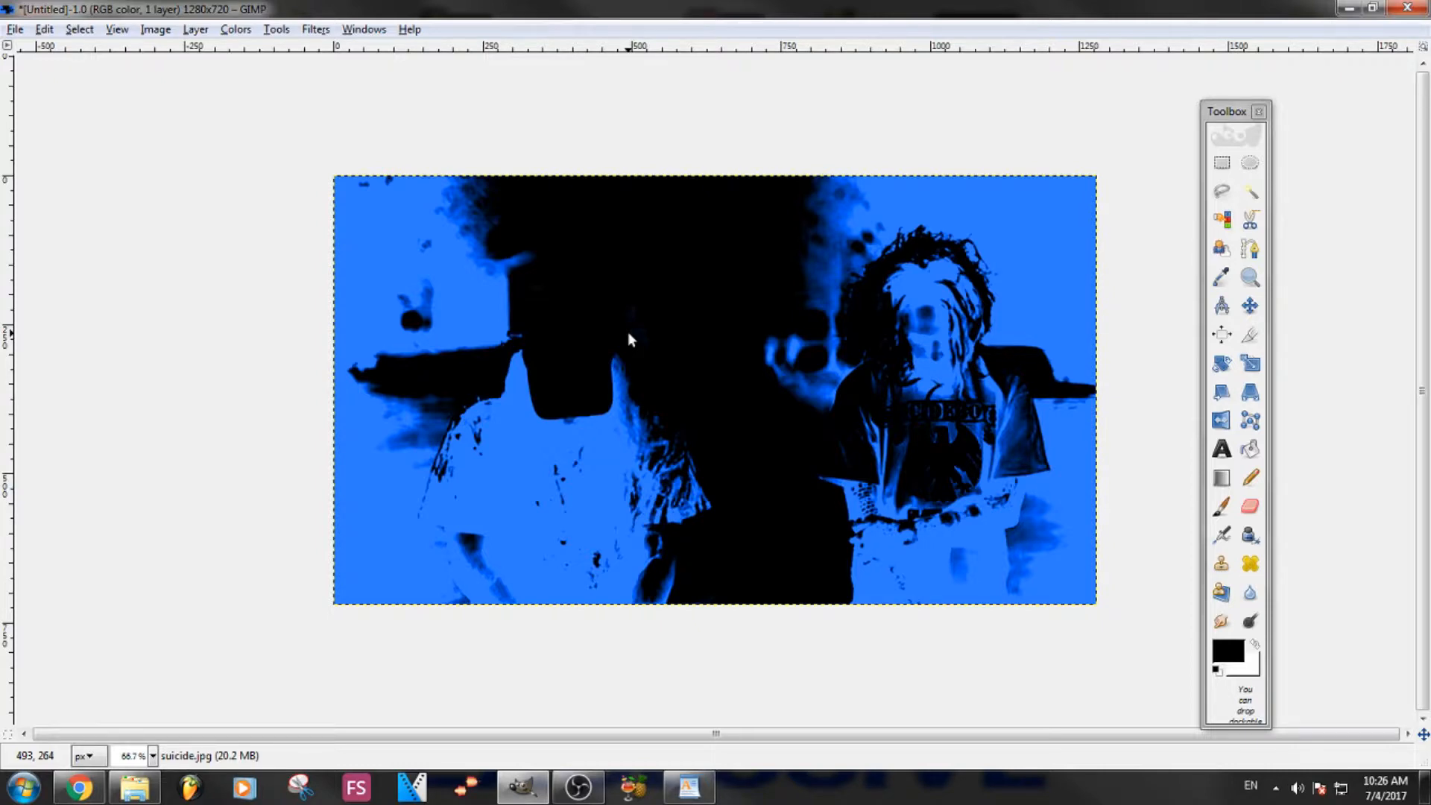
pyautogui.click(1408, 7)
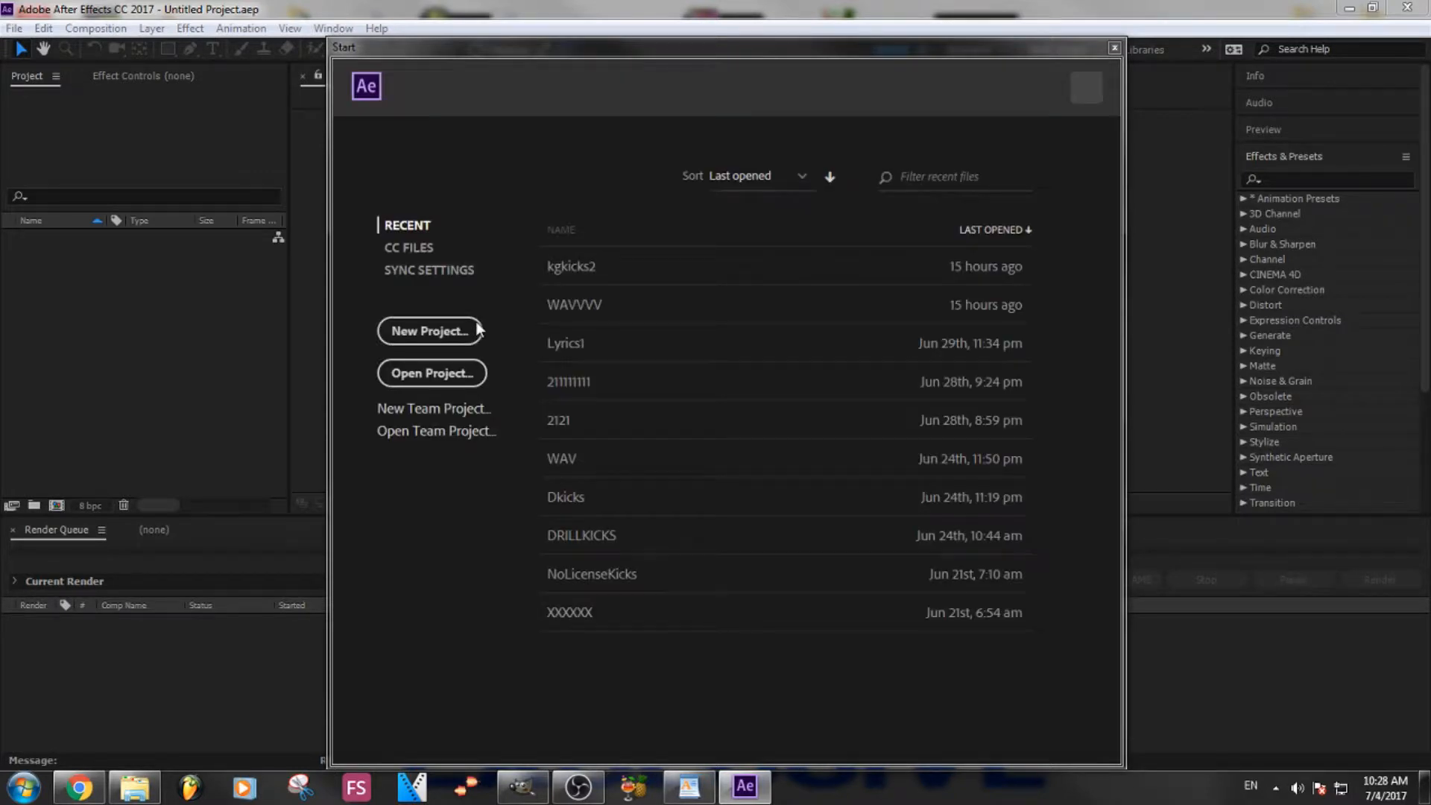
# - Start a new After Effects project and create Comp 1 with the HDTV 1080 29.97 preset and a duration of 0;03;00;04
pyautogui.click(443, 331)
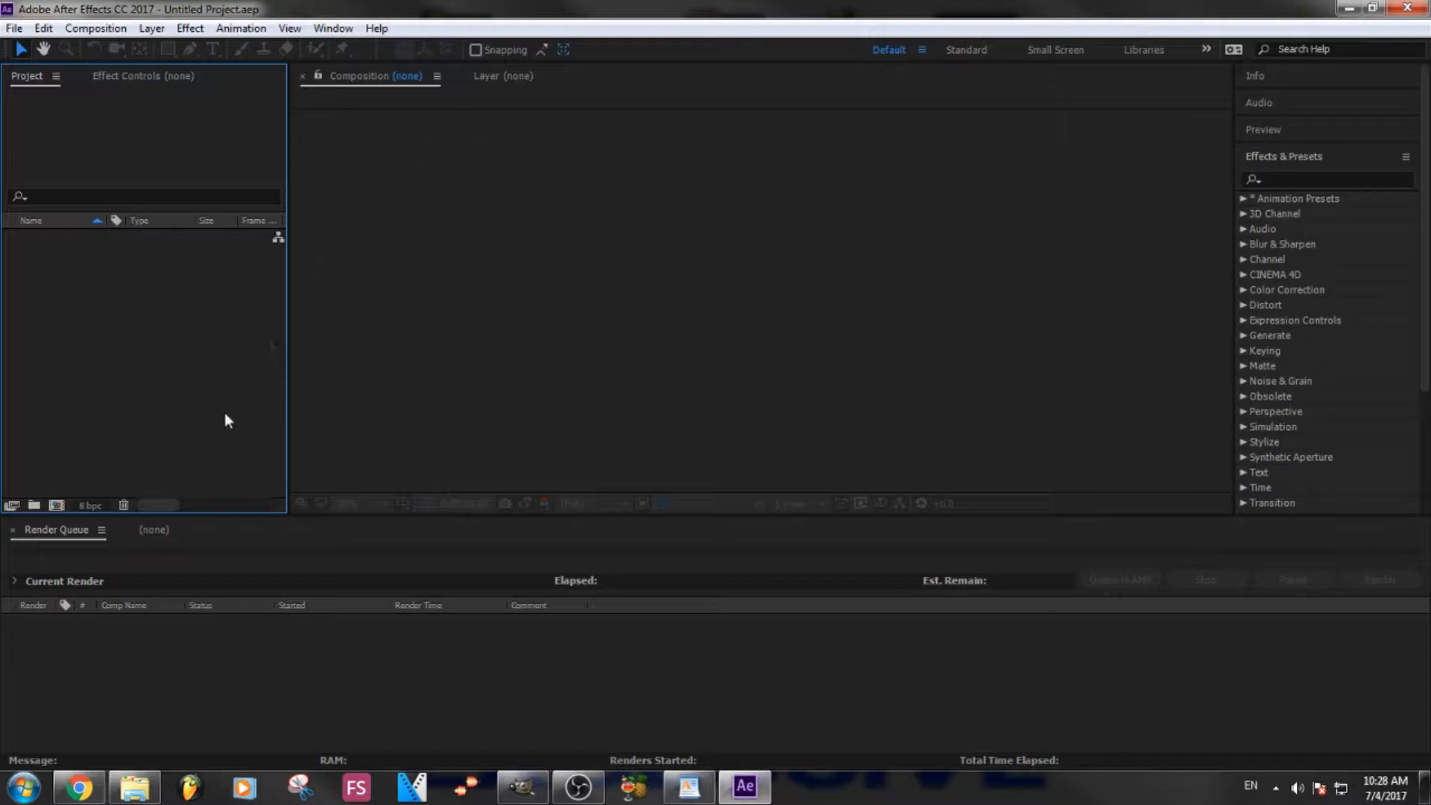
pyautogui.rightClick(118, 375)
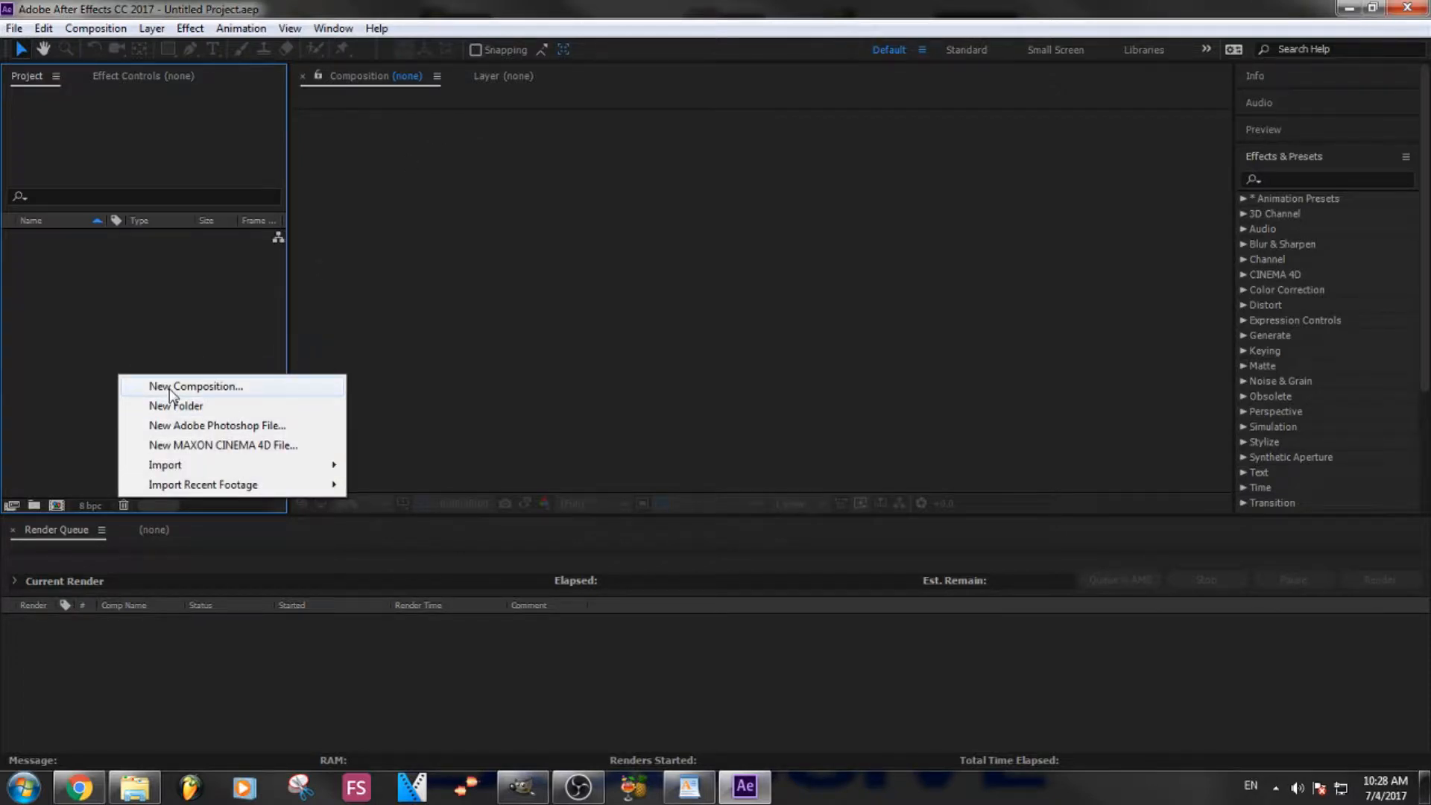
pyautogui.click(195, 386)
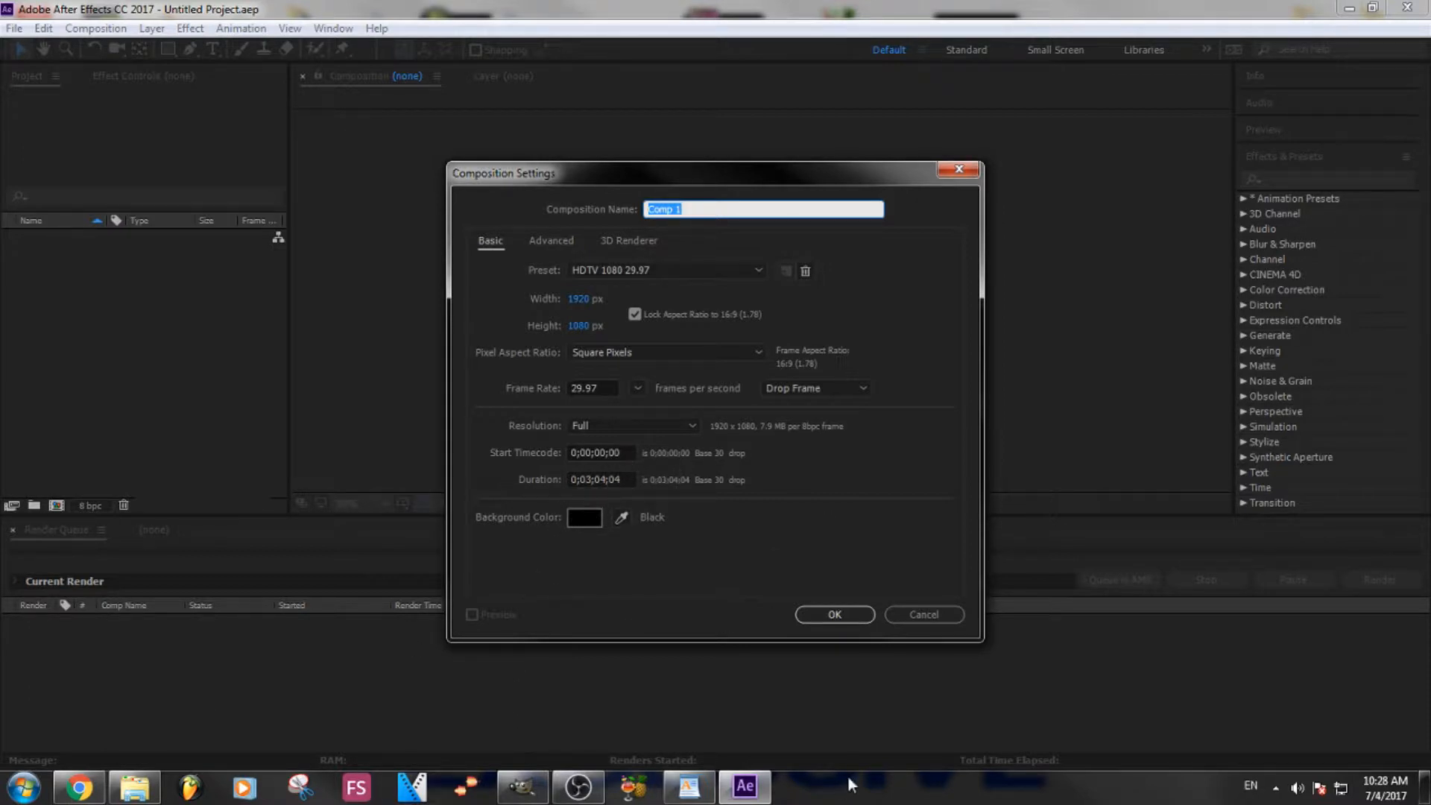
pyautogui.moveTo(1424, 782)
pyautogui.click(605, 478)
pyautogui.press('BackSpace')
pyautogui.write('0')
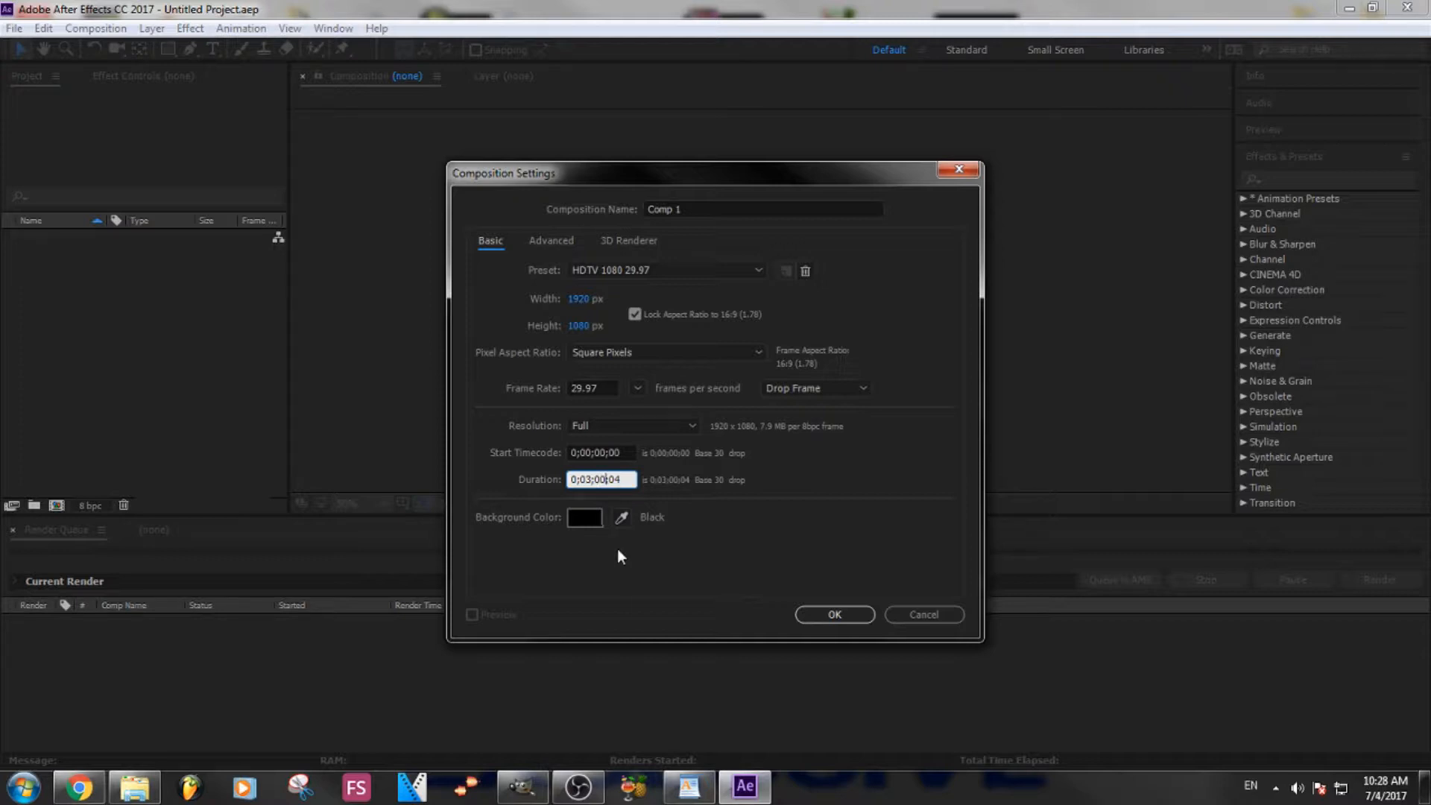
pyautogui.click(837, 614)
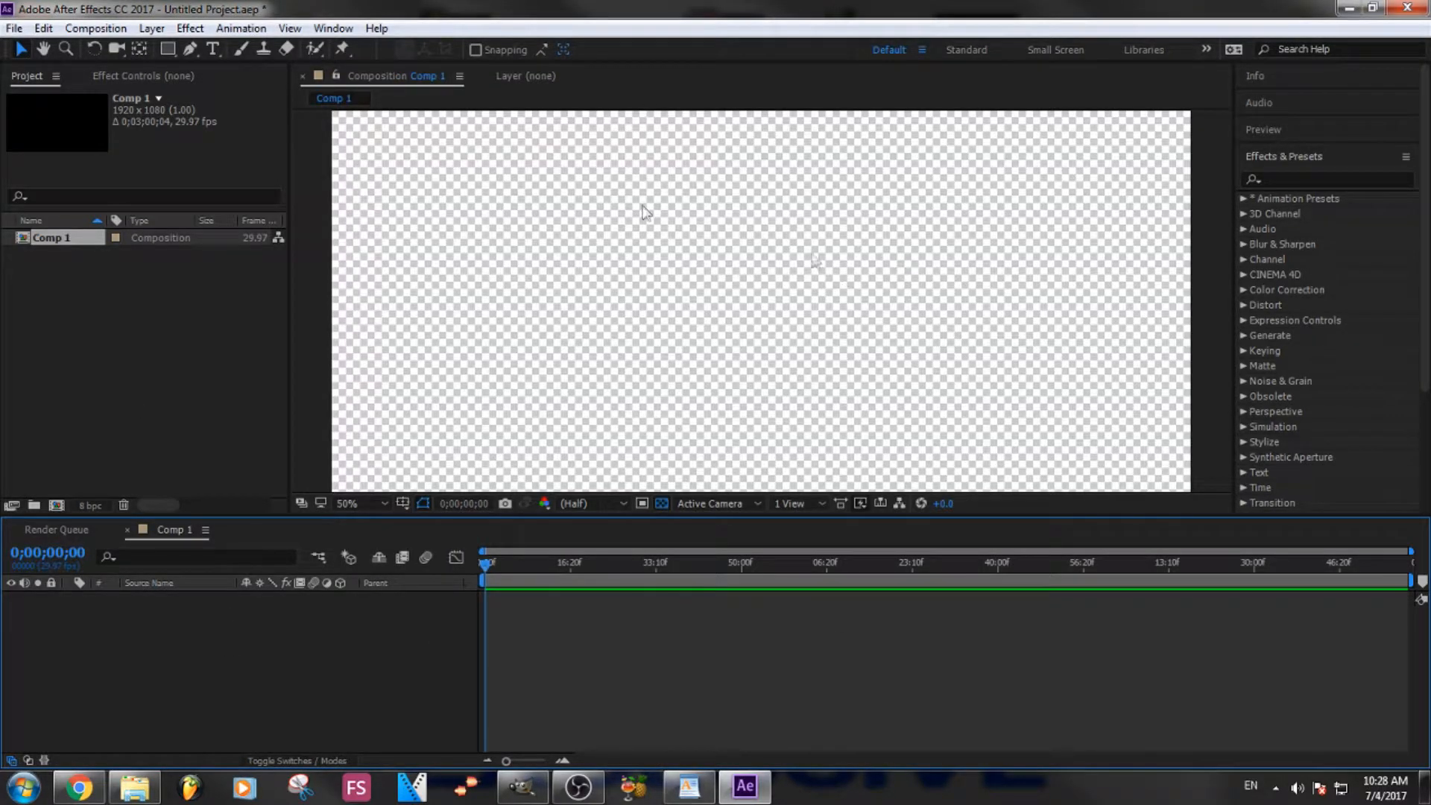
# - Search the computer for "hahblu" and add the HAHBLUEWHITE PNG logo to the Comp 1 timeline
pyautogui.rightClick(136, 661)
pyautogui.click(76, 696)
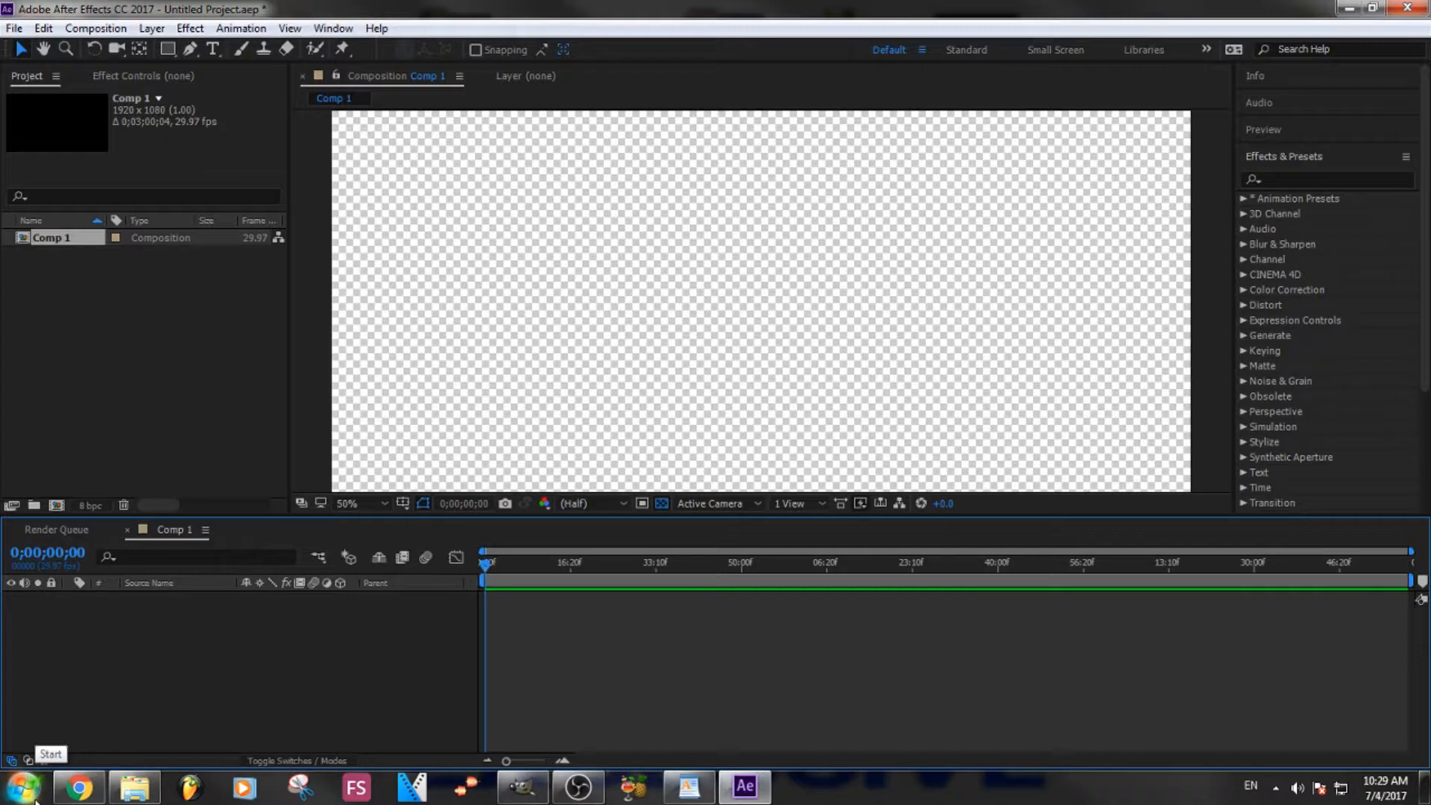
pyautogui.click(35, 801)
pyautogui.write('hahblu')
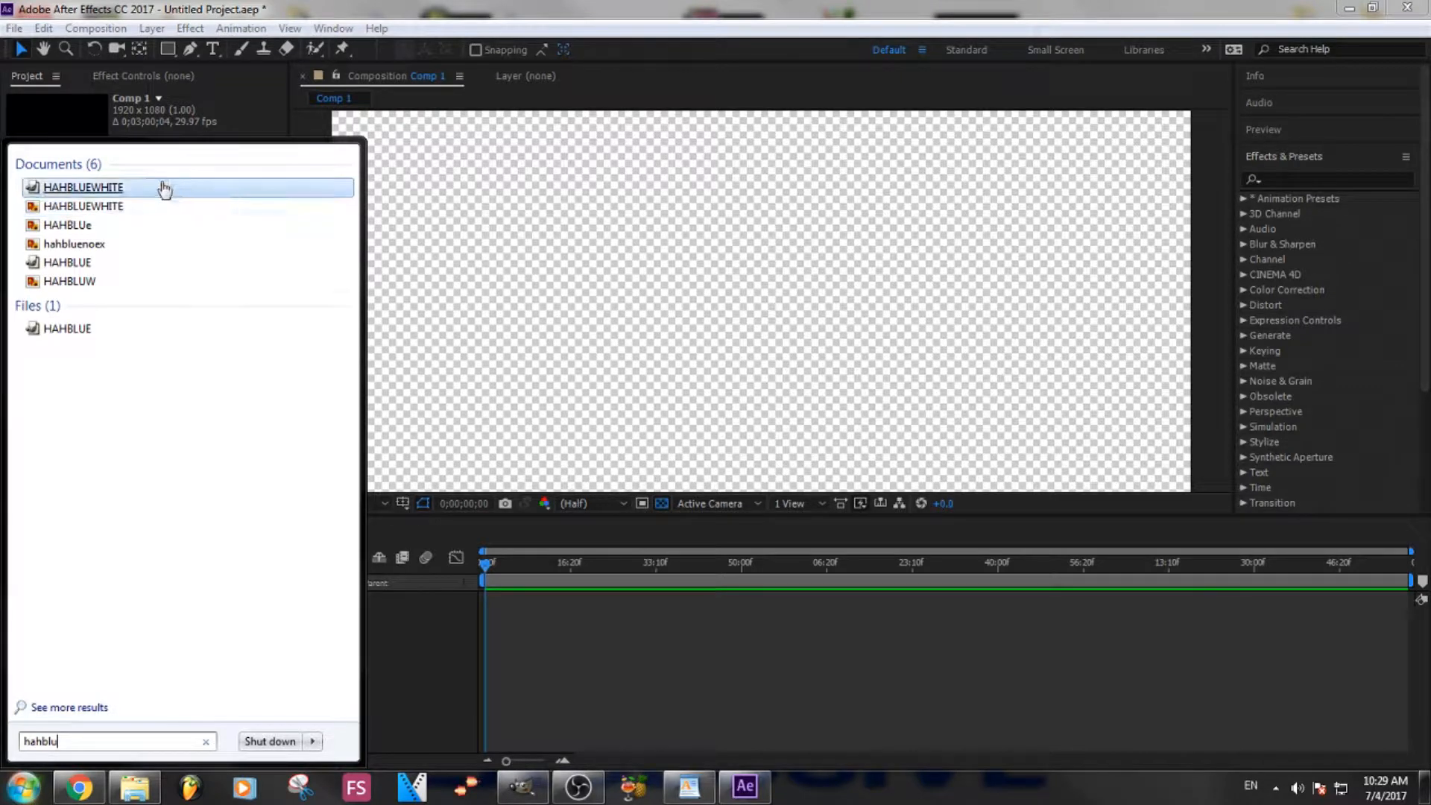
pyautogui.moveTo(105, 213); pyautogui.dragTo(418, 666)
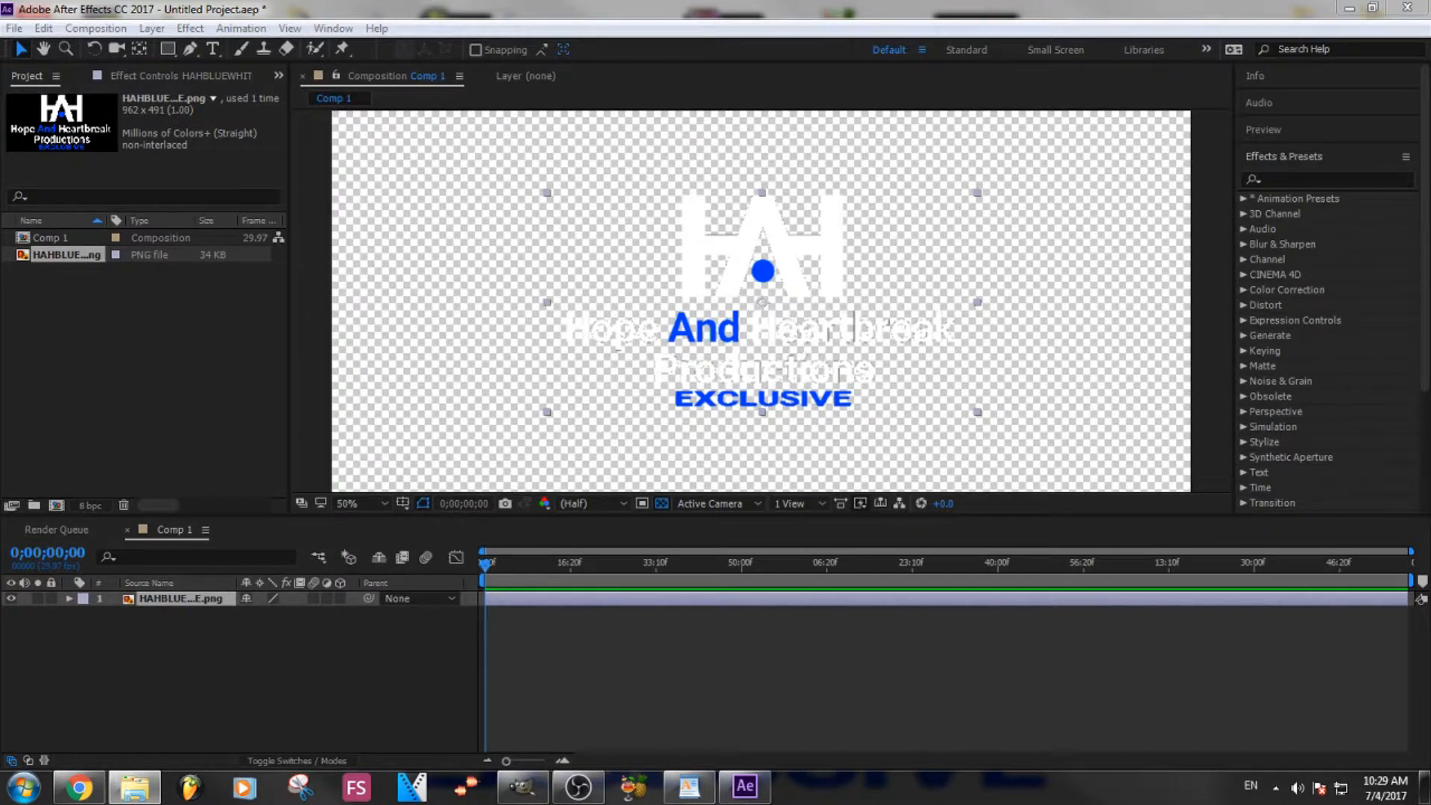
# - Add SB Kick mp3.mp3 to the Comp 1 timeline and convert its audio to keyframes
pyautogui.moveTo(0, 455); pyautogui.dragTo(297, 653)
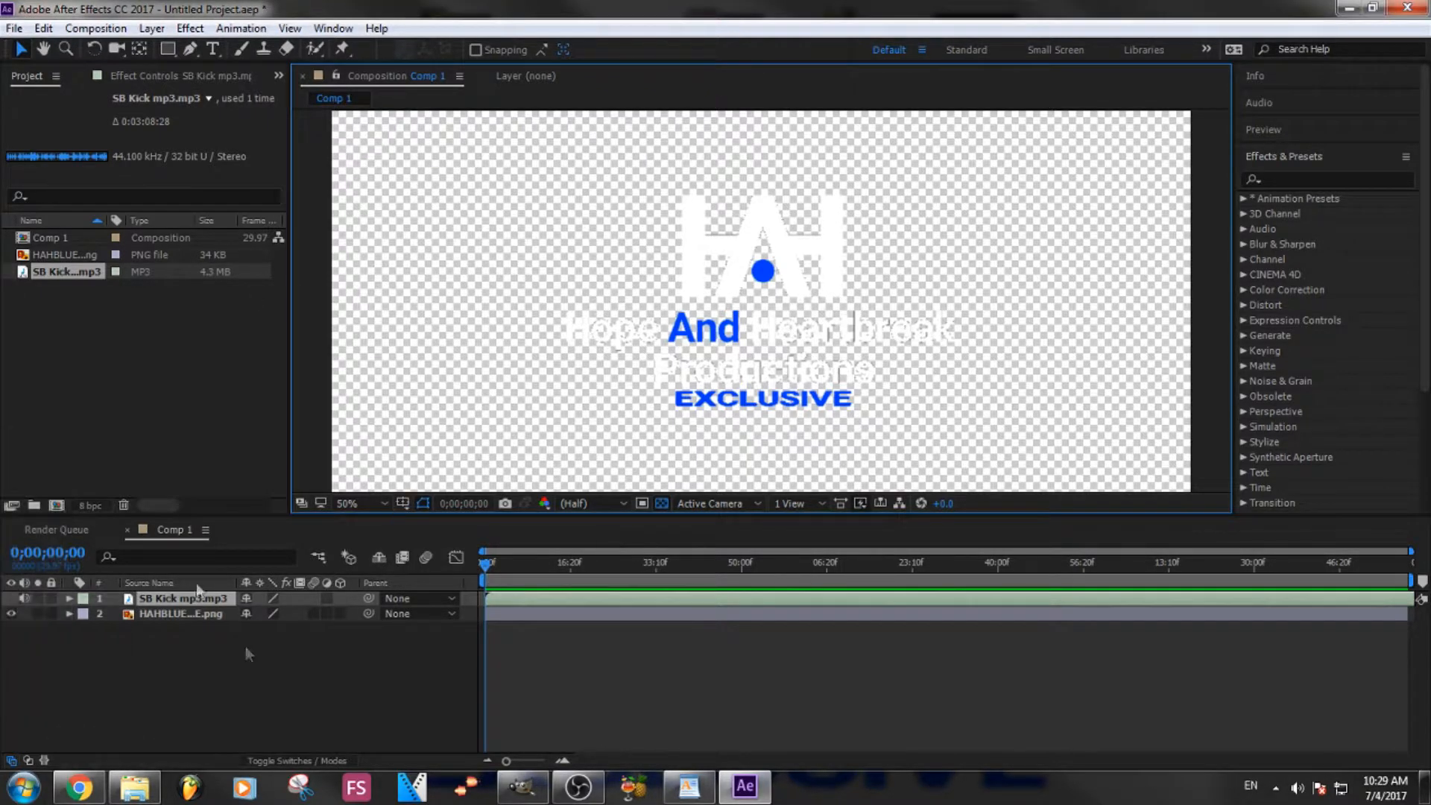
pyautogui.rightClick(181, 598)
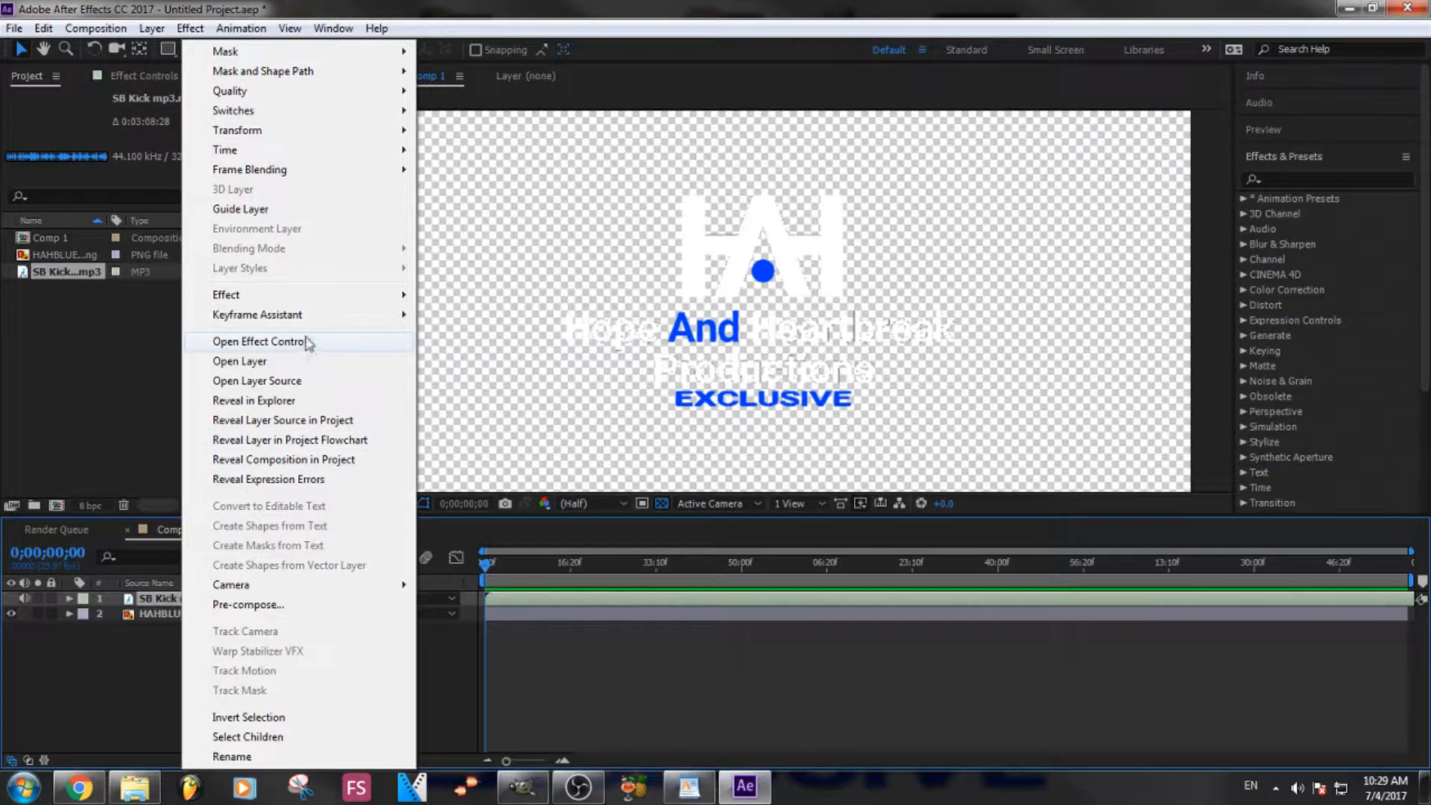
pyautogui.moveTo(306, 314)
pyautogui.click(491, 316)
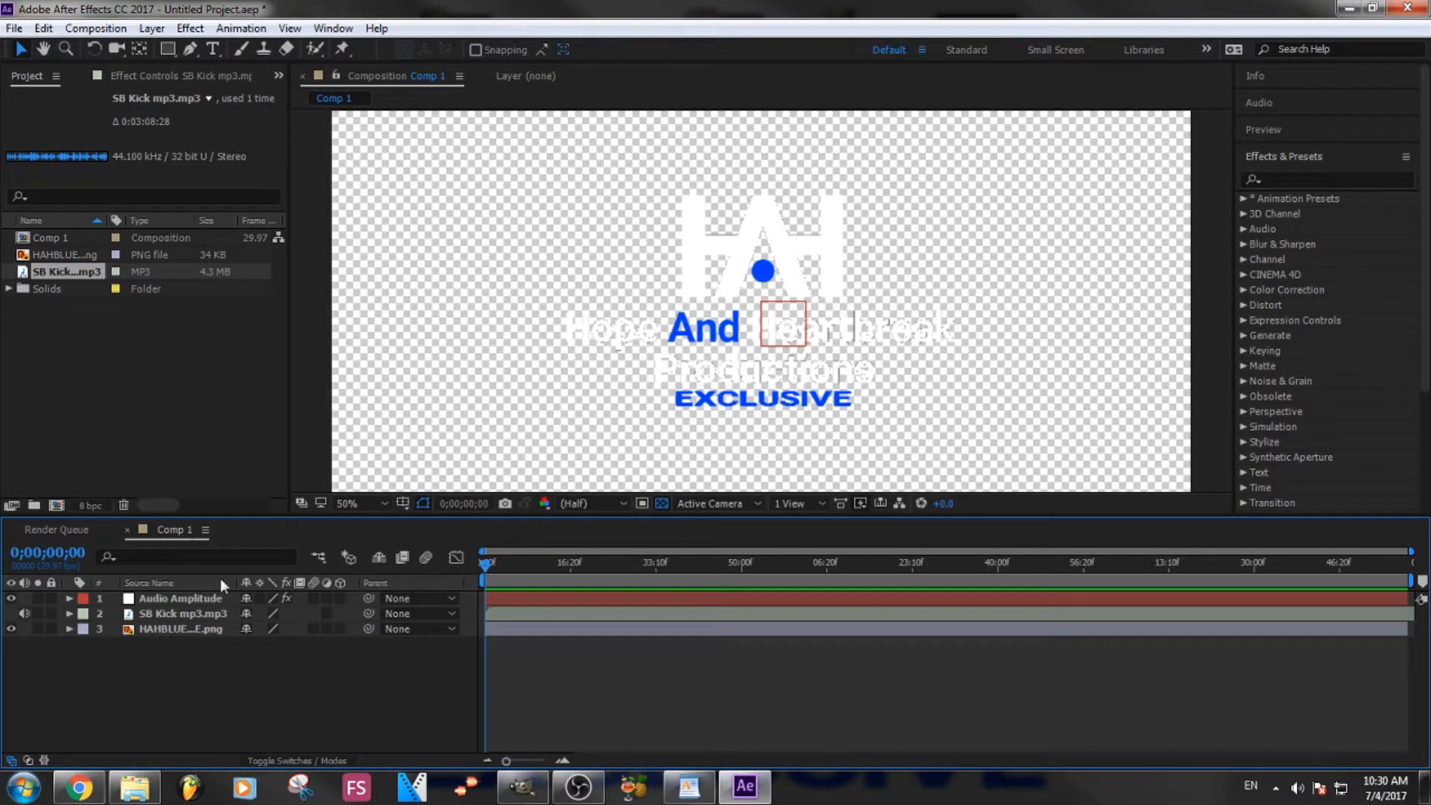
# - Delete the Left Channel and Right Channel effects from the Audio Amplitude layer
pyautogui.click(69, 629)
pyautogui.click(69, 599)
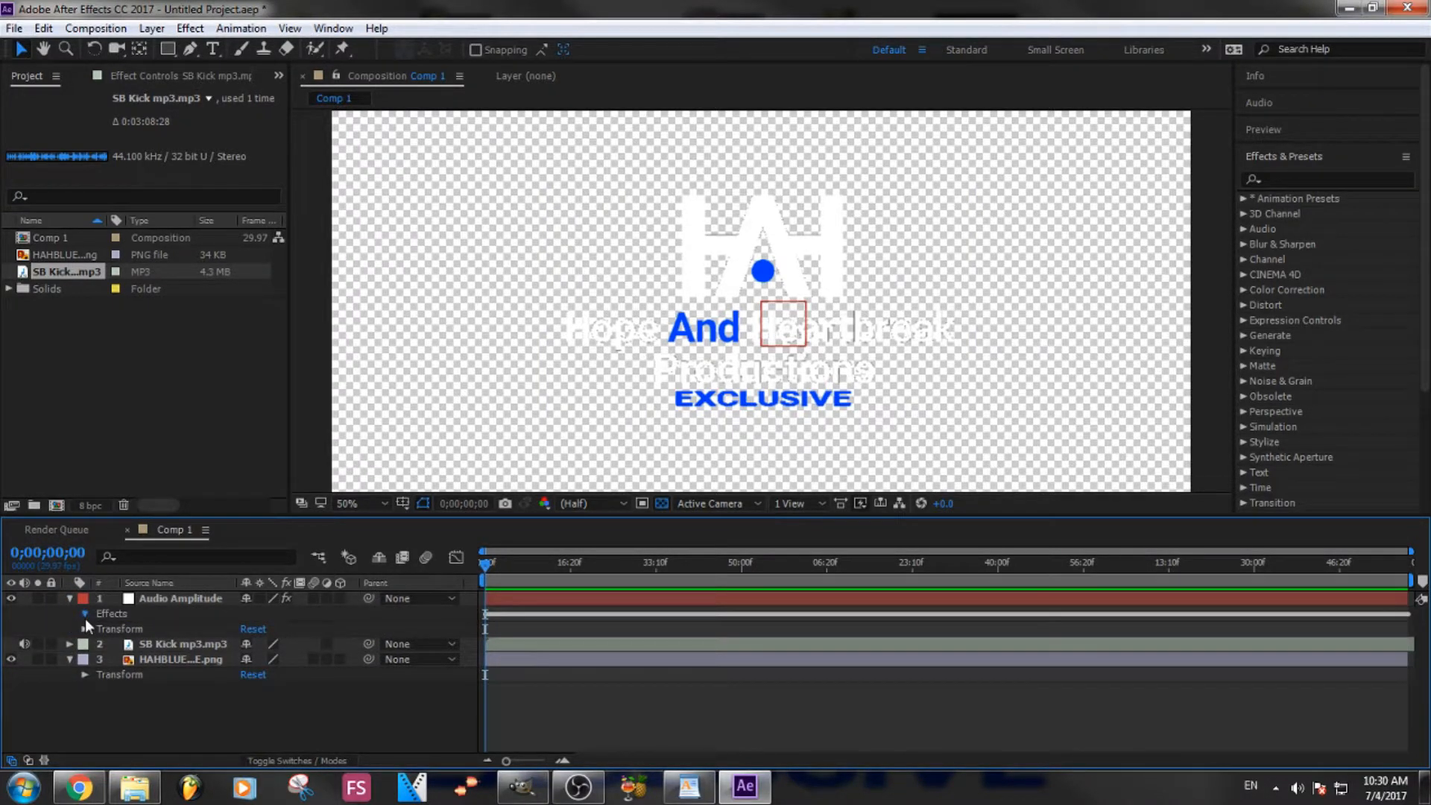
pyautogui.click(84, 615)
pyautogui.click(136, 630)
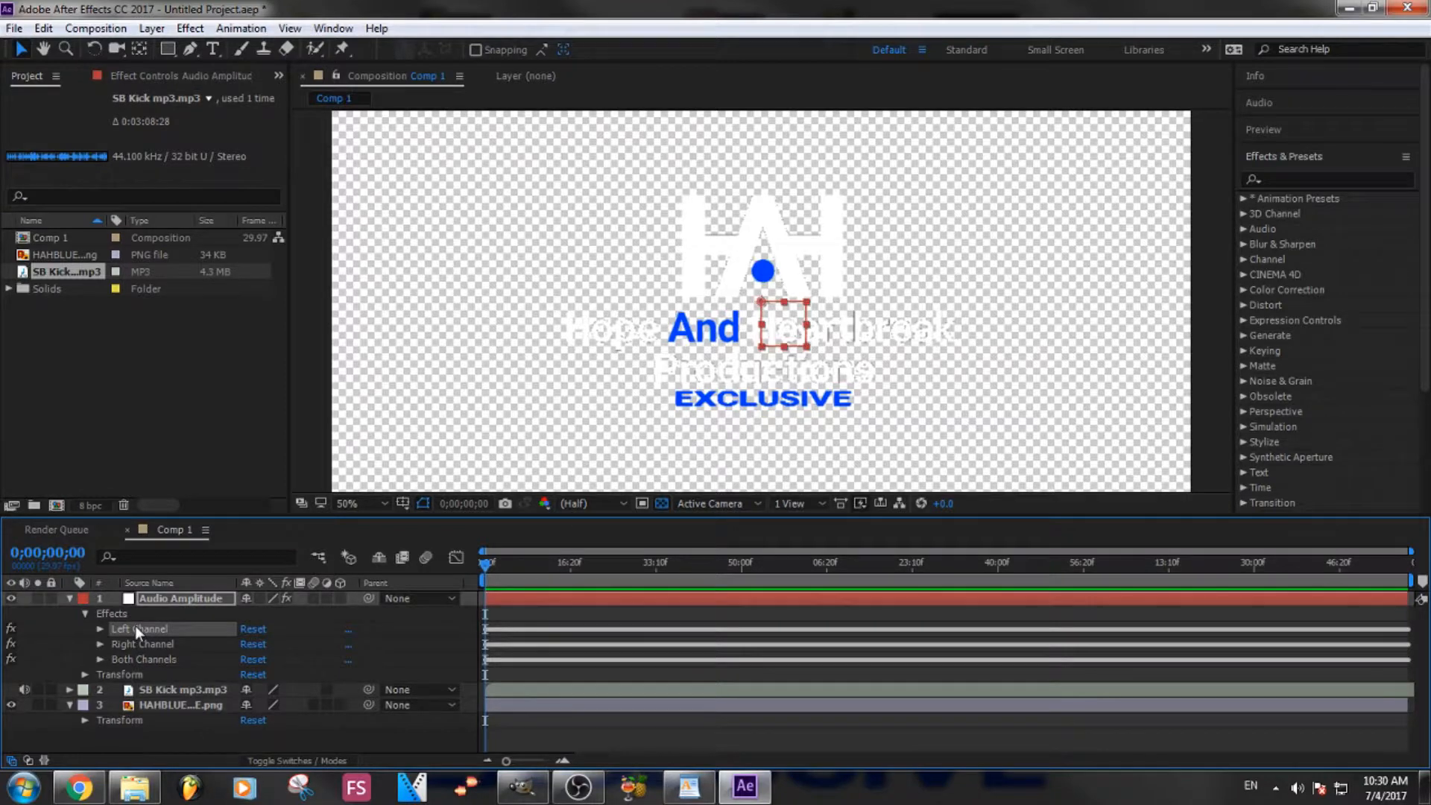
pyautogui.press('Delete')
pyautogui.click(137, 627)
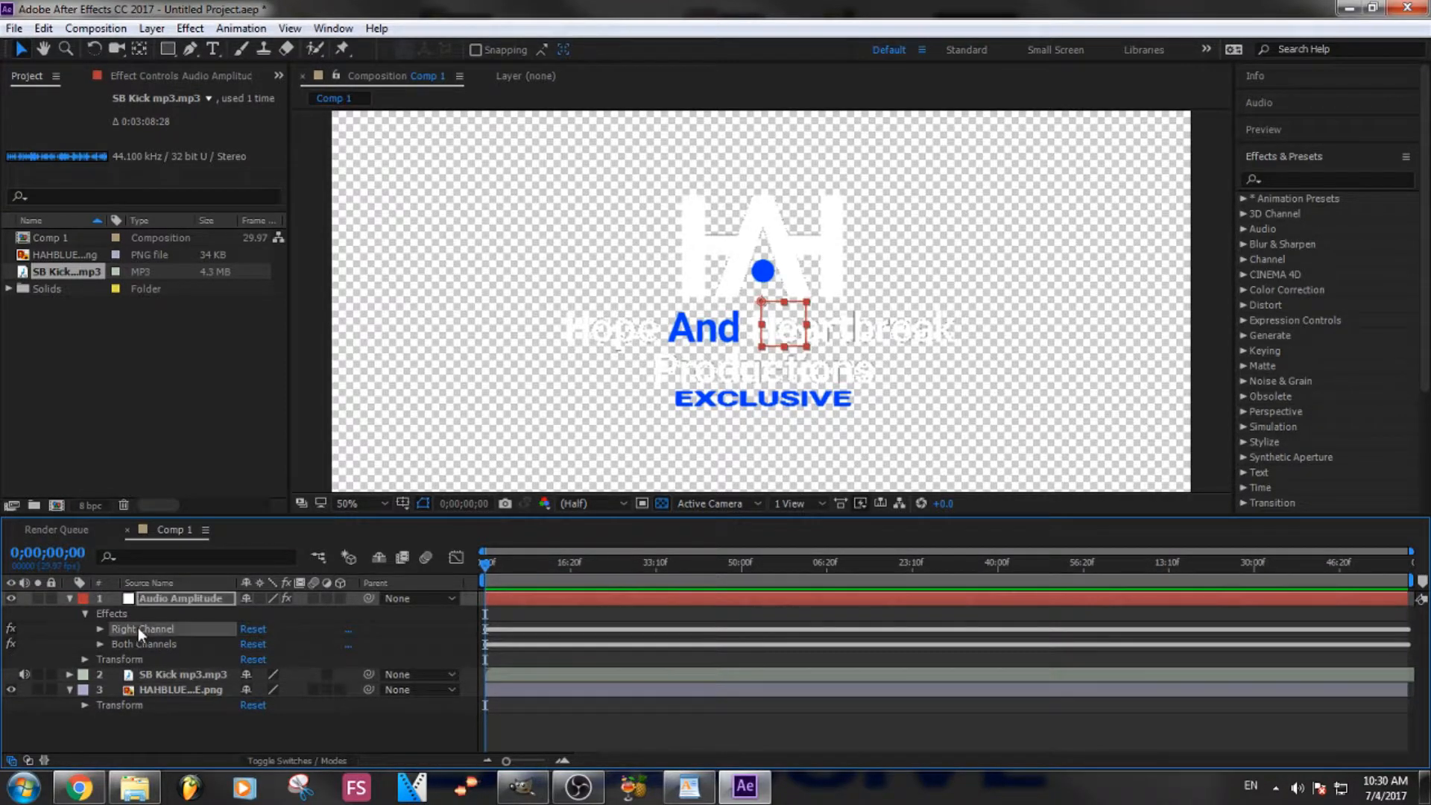
pyautogui.press('Delete')
# - Link the logo layer's Scale by expression to the Both Channels Slider of Audio Amplitude and scrub the timeline to preview it
pyautogui.click(99, 630)
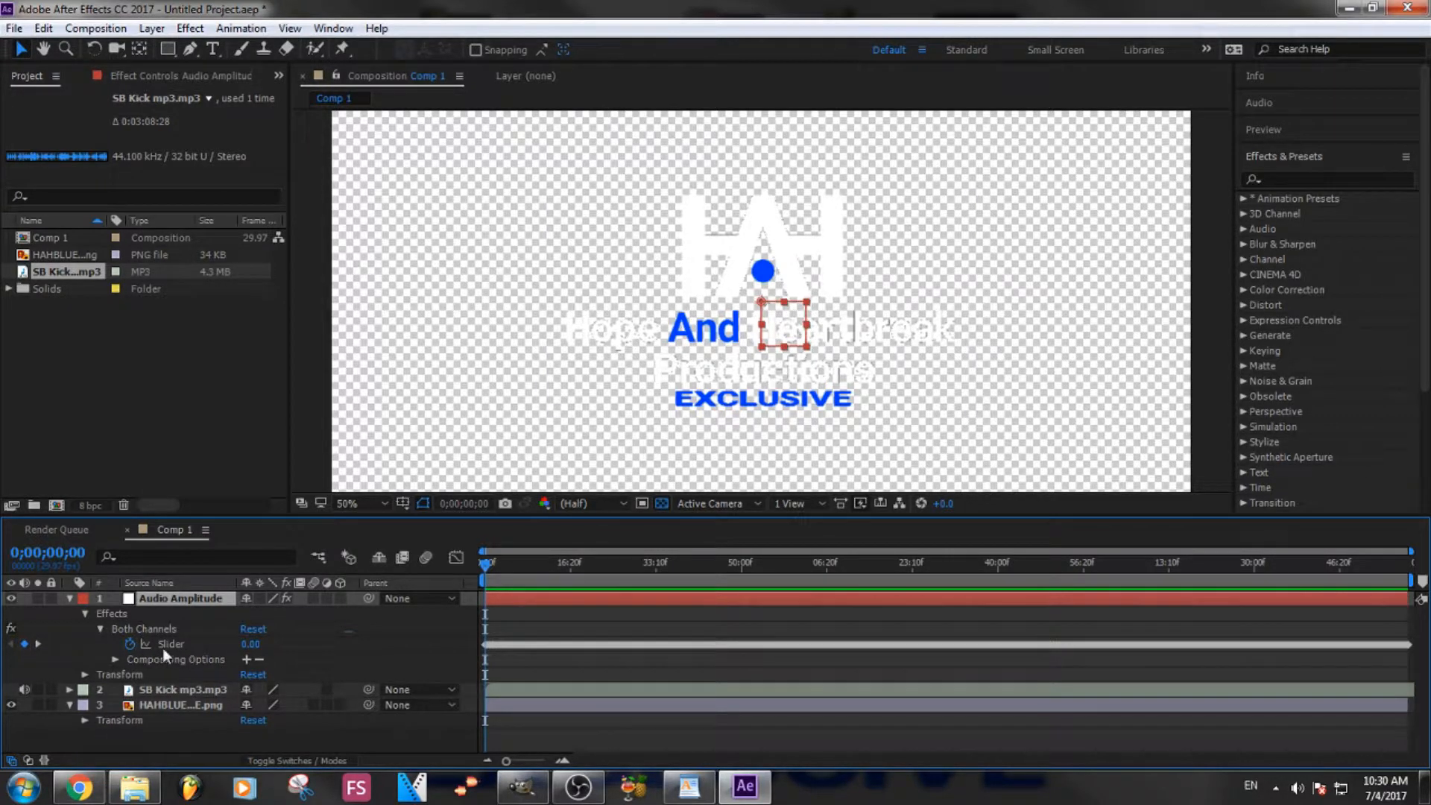
pyautogui.click(85, 721)
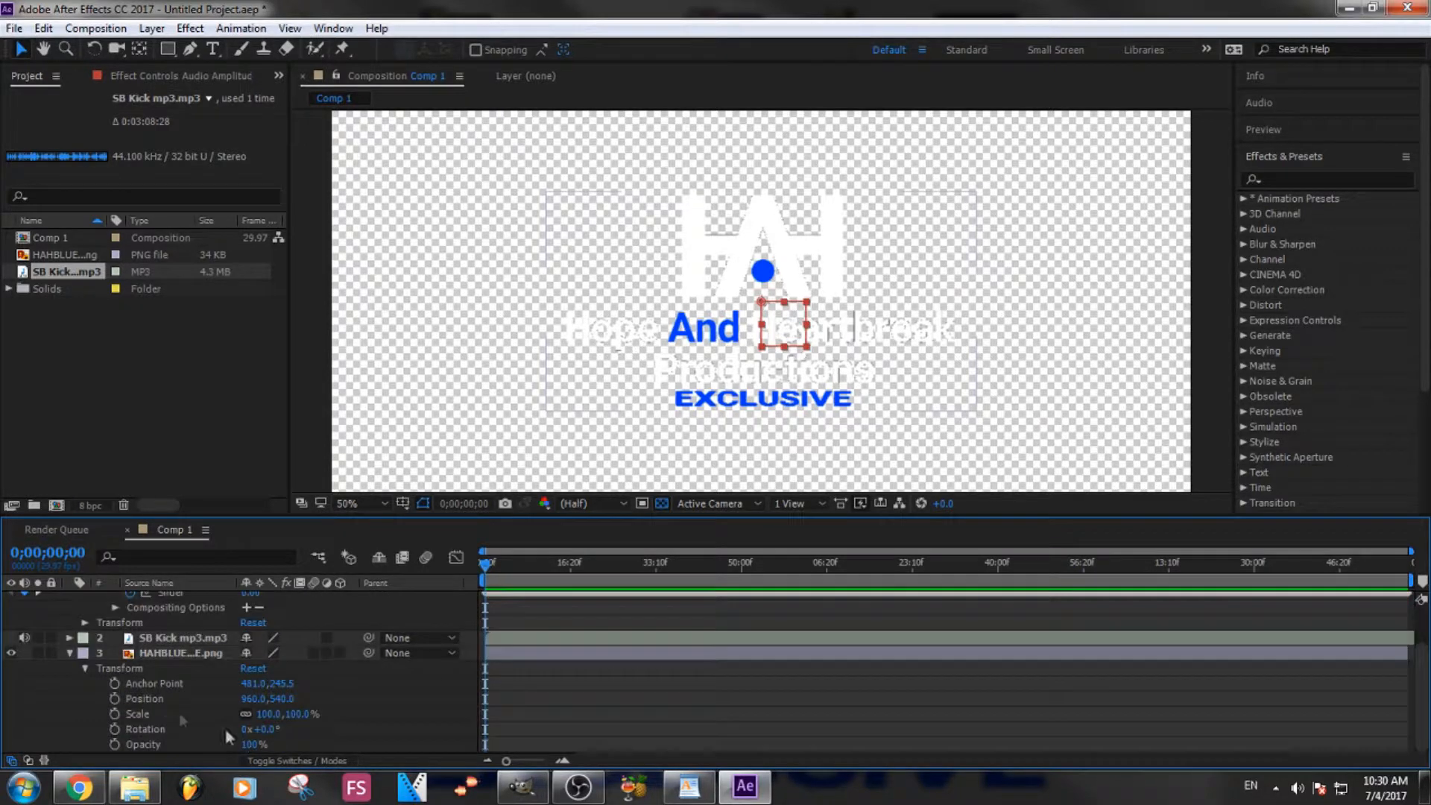
pyautogui.keyDown('alt'); pyautogui.click(114, 714); pyautogui.keyUp('alt')
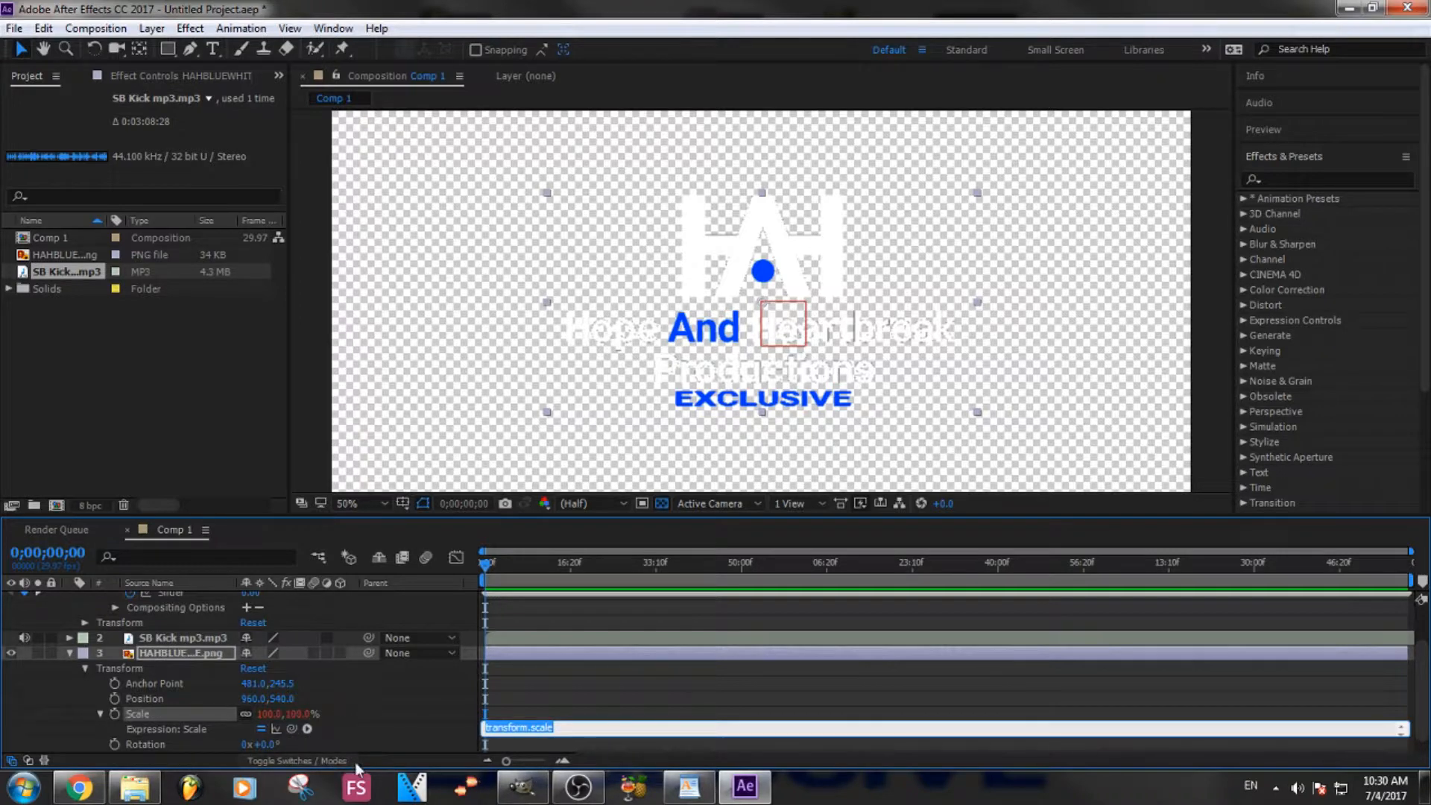
pyautogui.moveTo(290, 728); pyautogui.dragTo(176, 623)
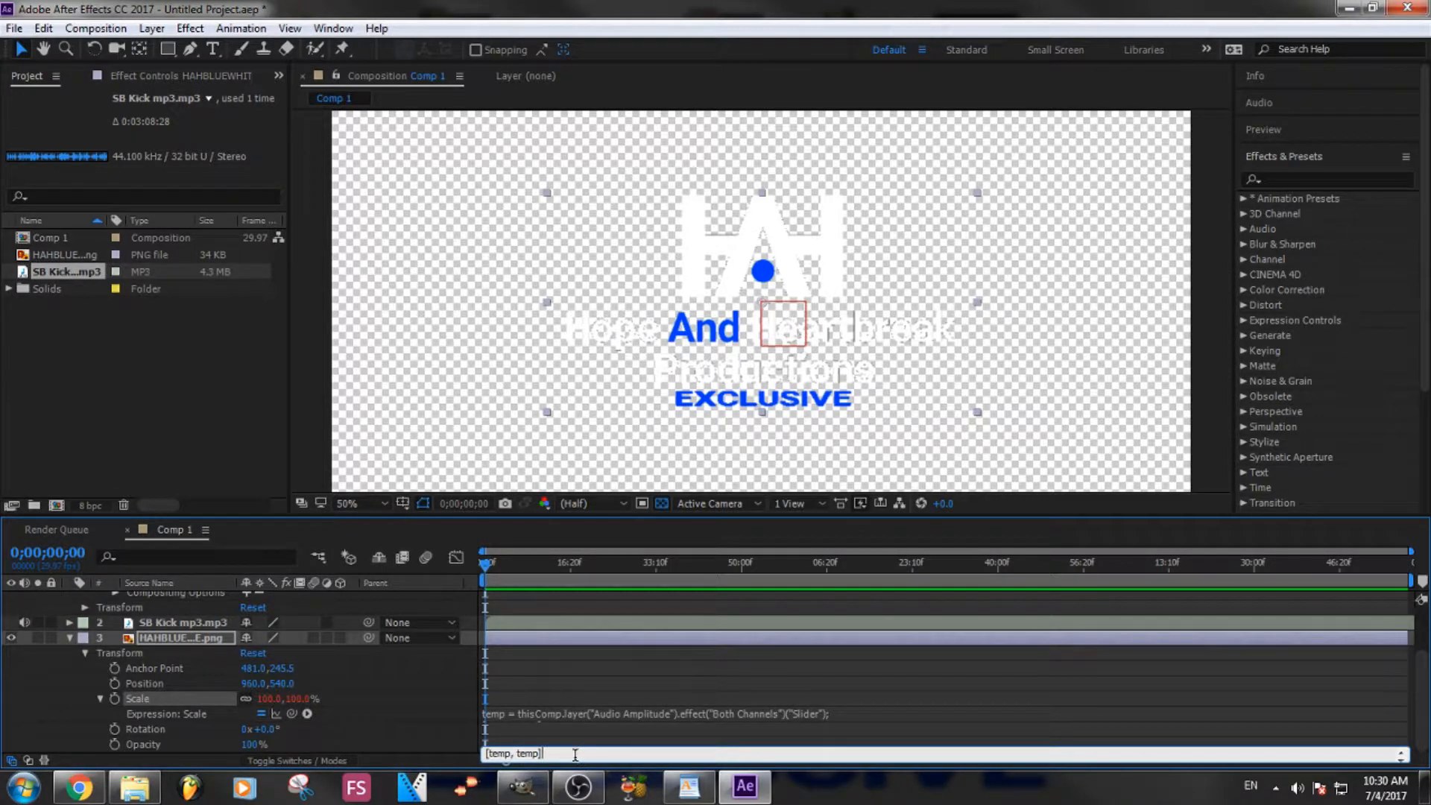
pyautogui.click(837, 714)
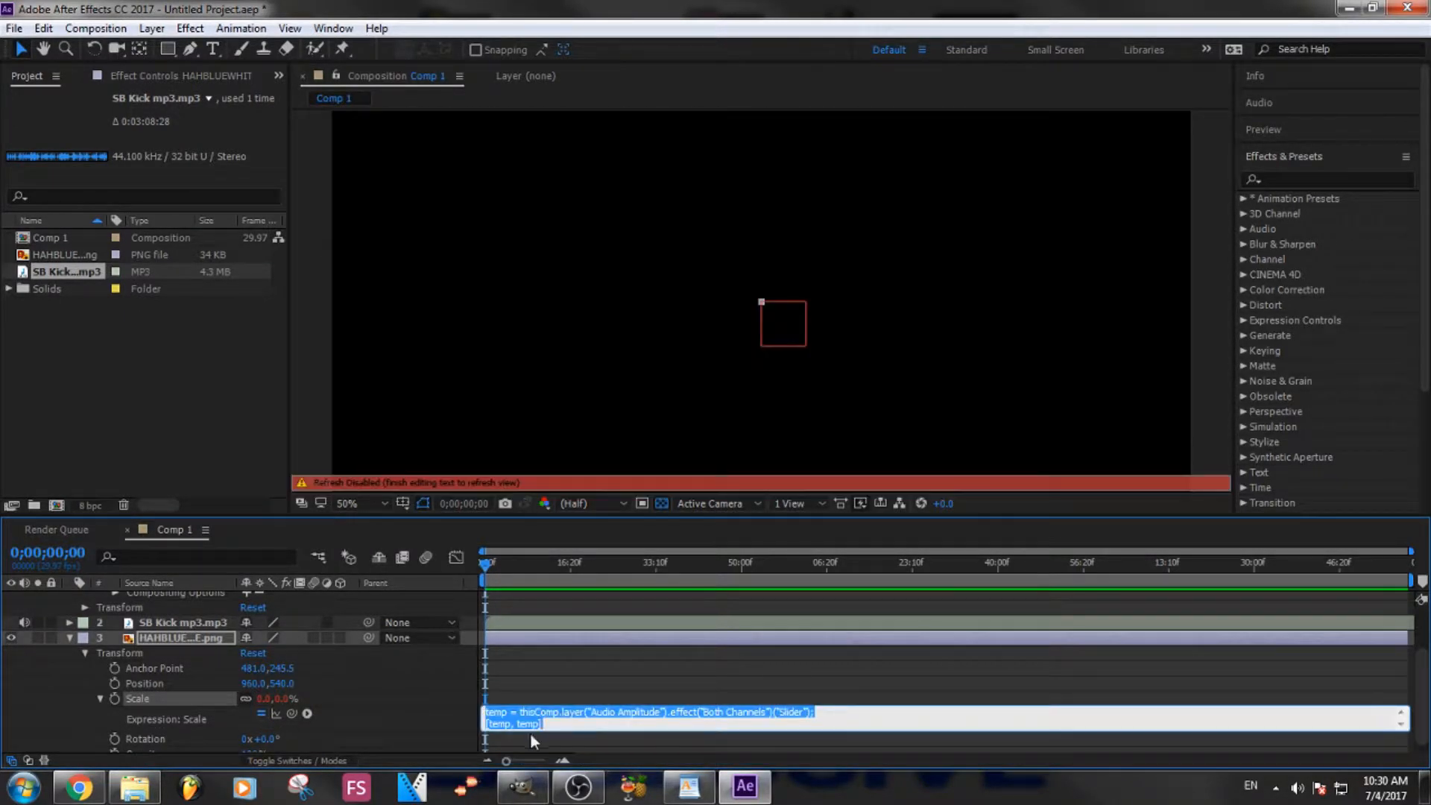
pyautogui.click(579, 724)
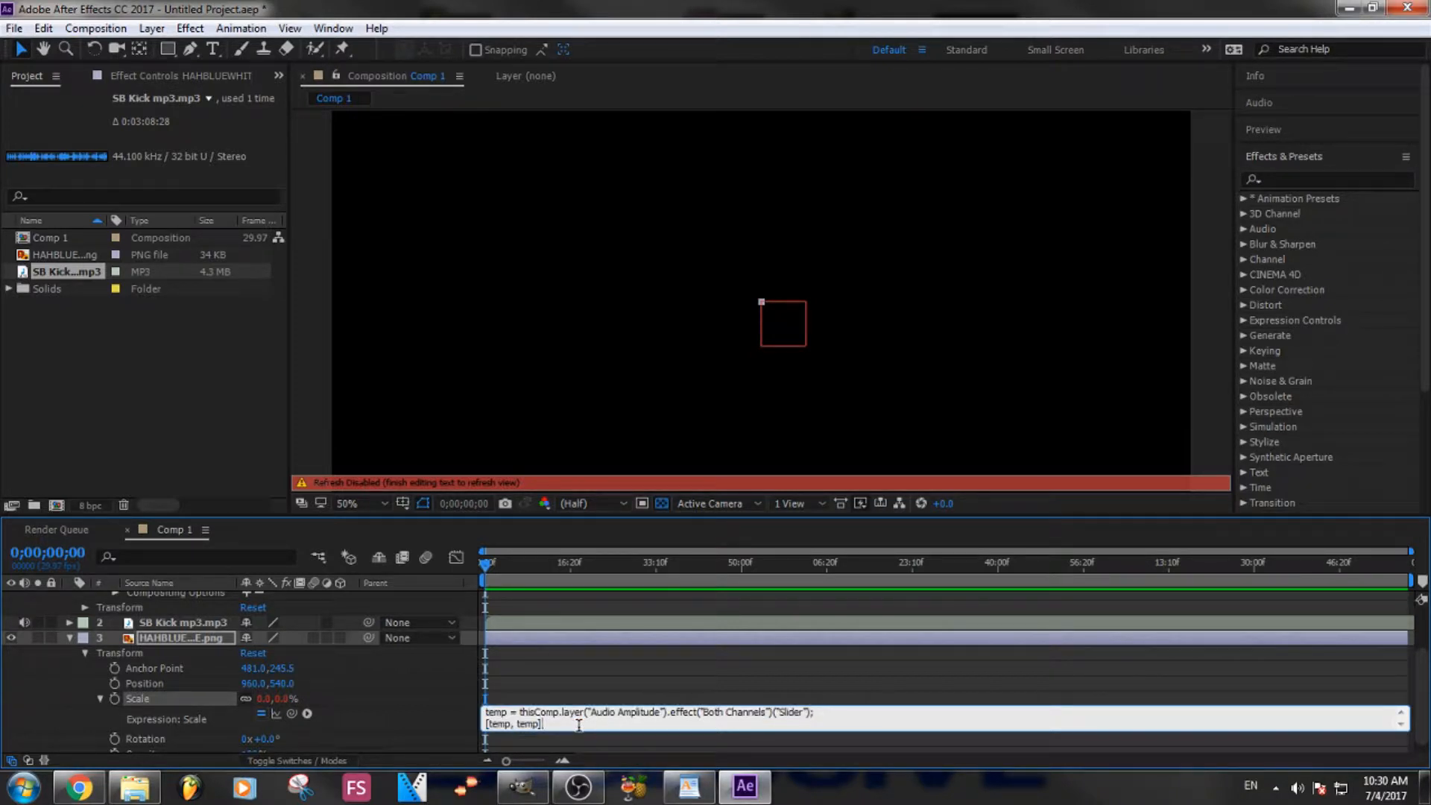
pyautogui.press('capslock')
pyautogui.moveTo(488, 565); pyautogui.dragTo(508, 615)
pyautogui.press('capslock')
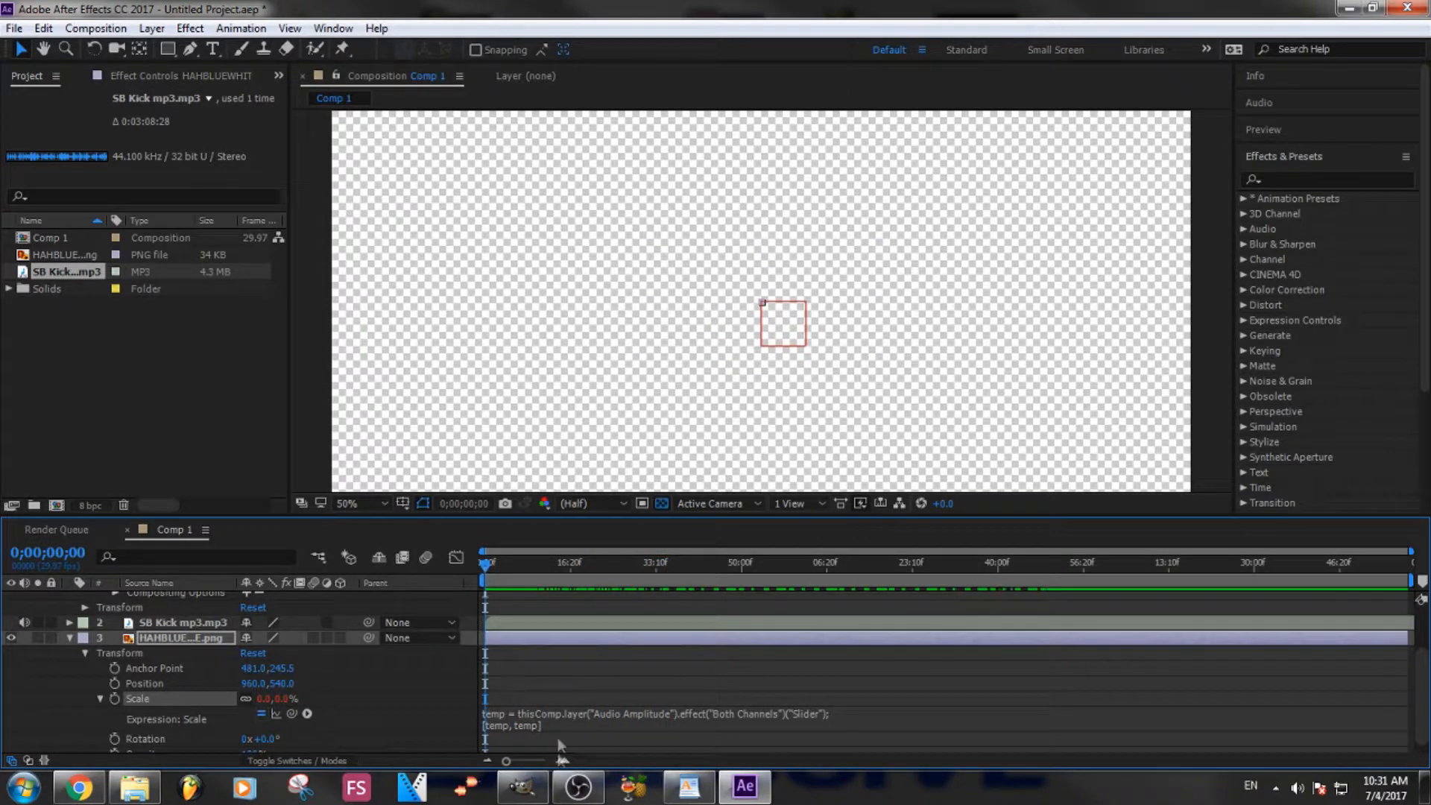
# - Append "+ [100, 100]" to the logo's Scale expression and scrub the timeline to check the animation
pyautogui.click(556, 722)
pyautogui.click(556, 722)
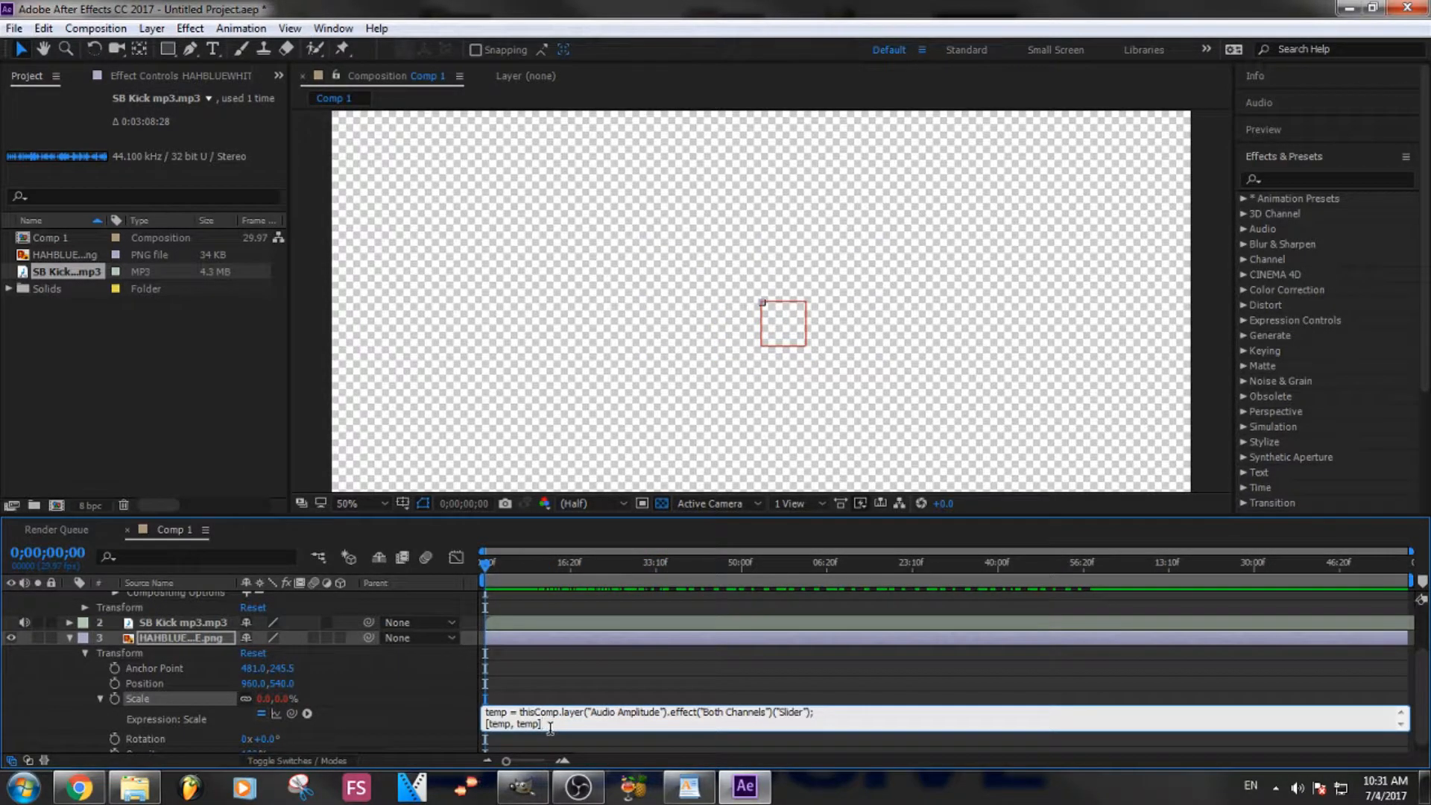
pyautogui.write('+ [100, 100]')
pyautogui.click(649, 655)
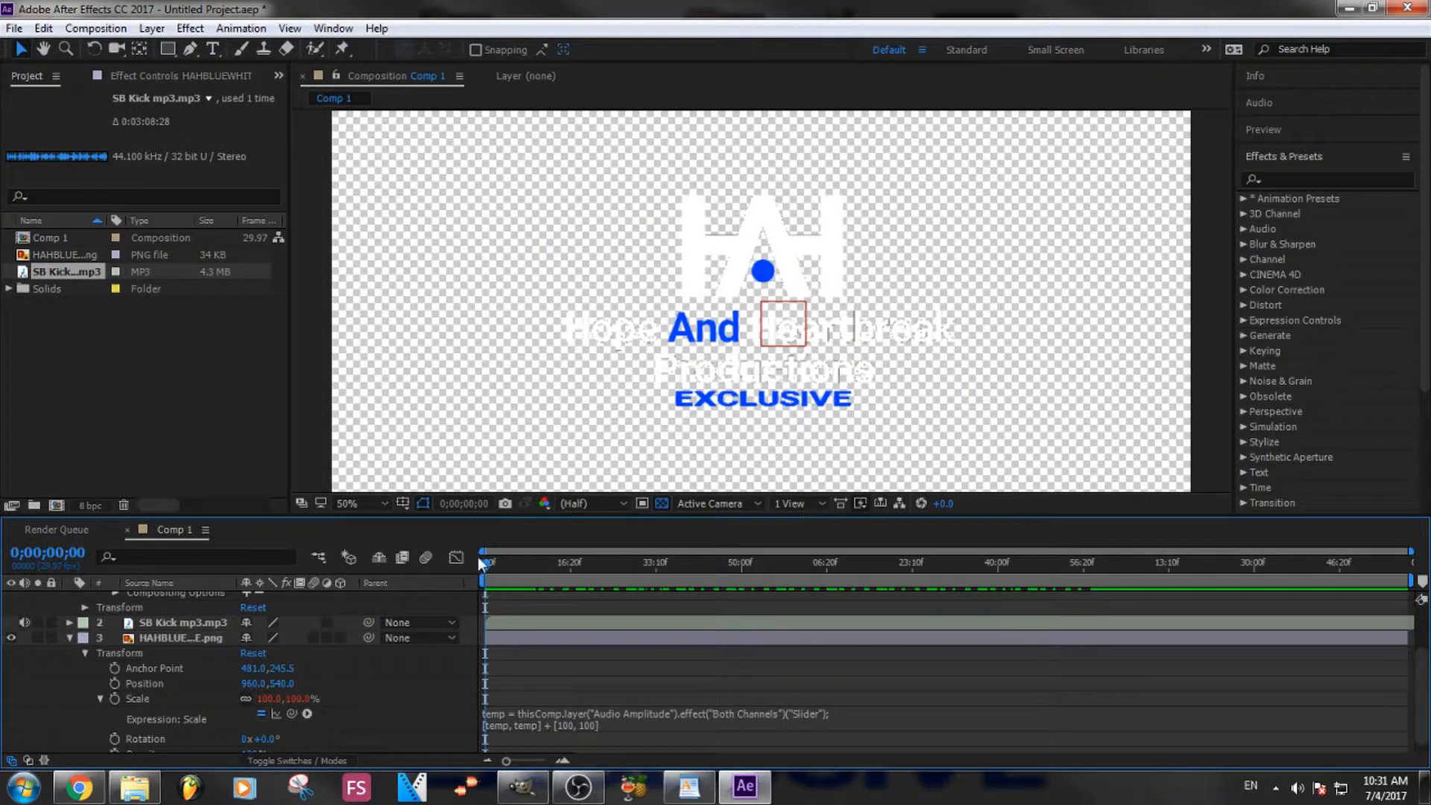
pyautogui.moveTo(485, 562); pyautogui.dragTo(471, 619)
pyautogui.moveTo(488, 566); pyautogui.dragTo(446, 634)
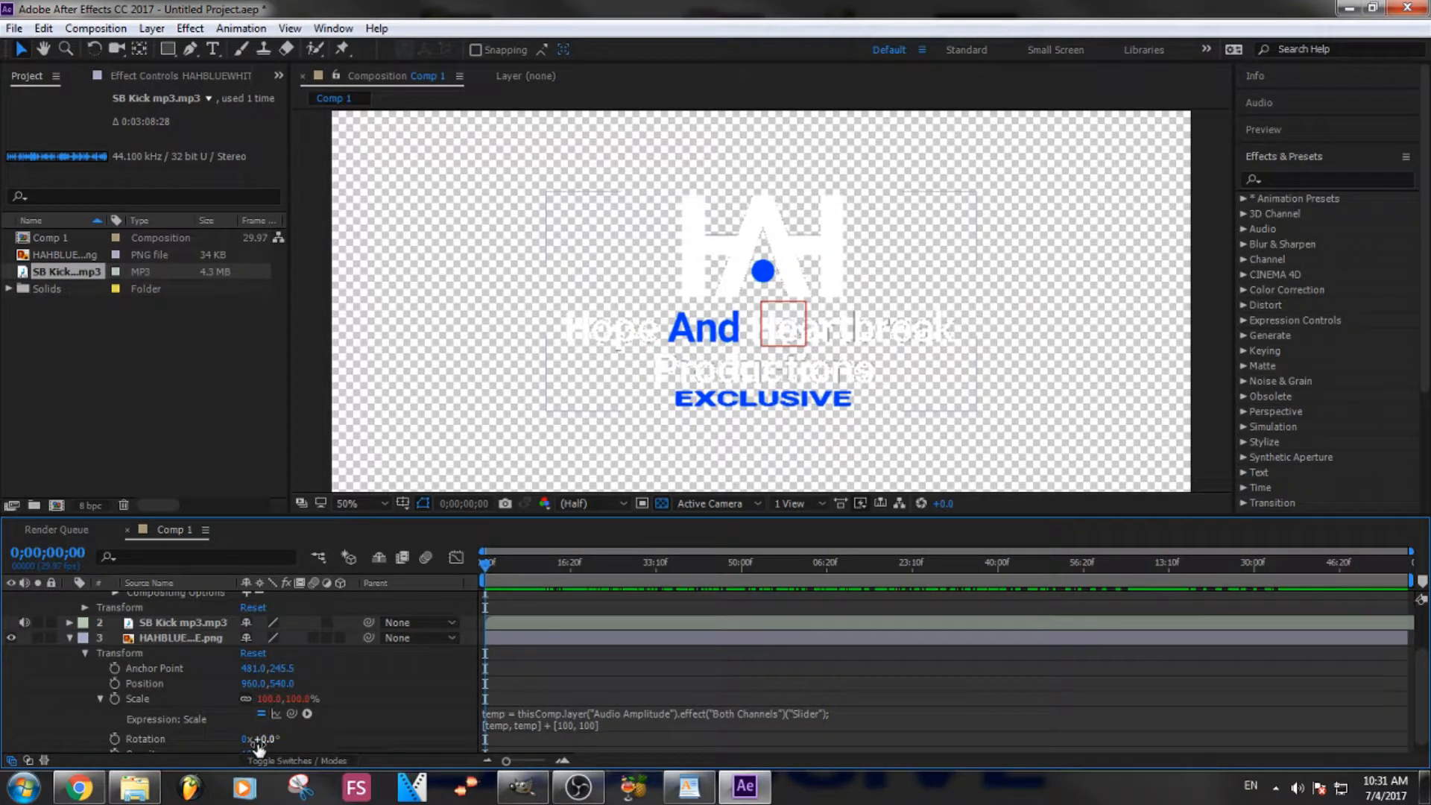
# - Add Comp 1 to the render queue and accept its render settings with Best quality and Full resolution
pyautogui.hotkey('ctrl', 'm')
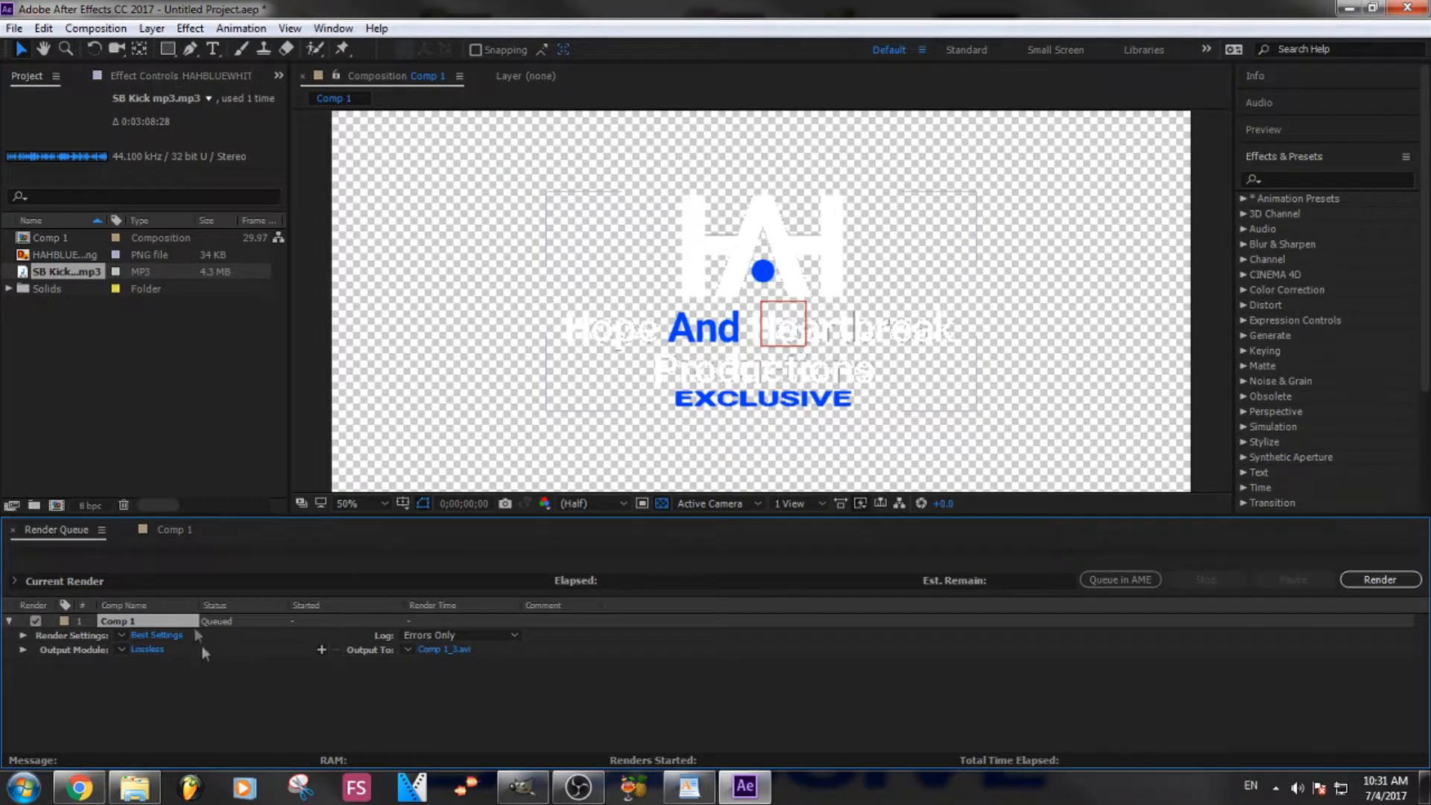
pyautogui.click(146, 634)
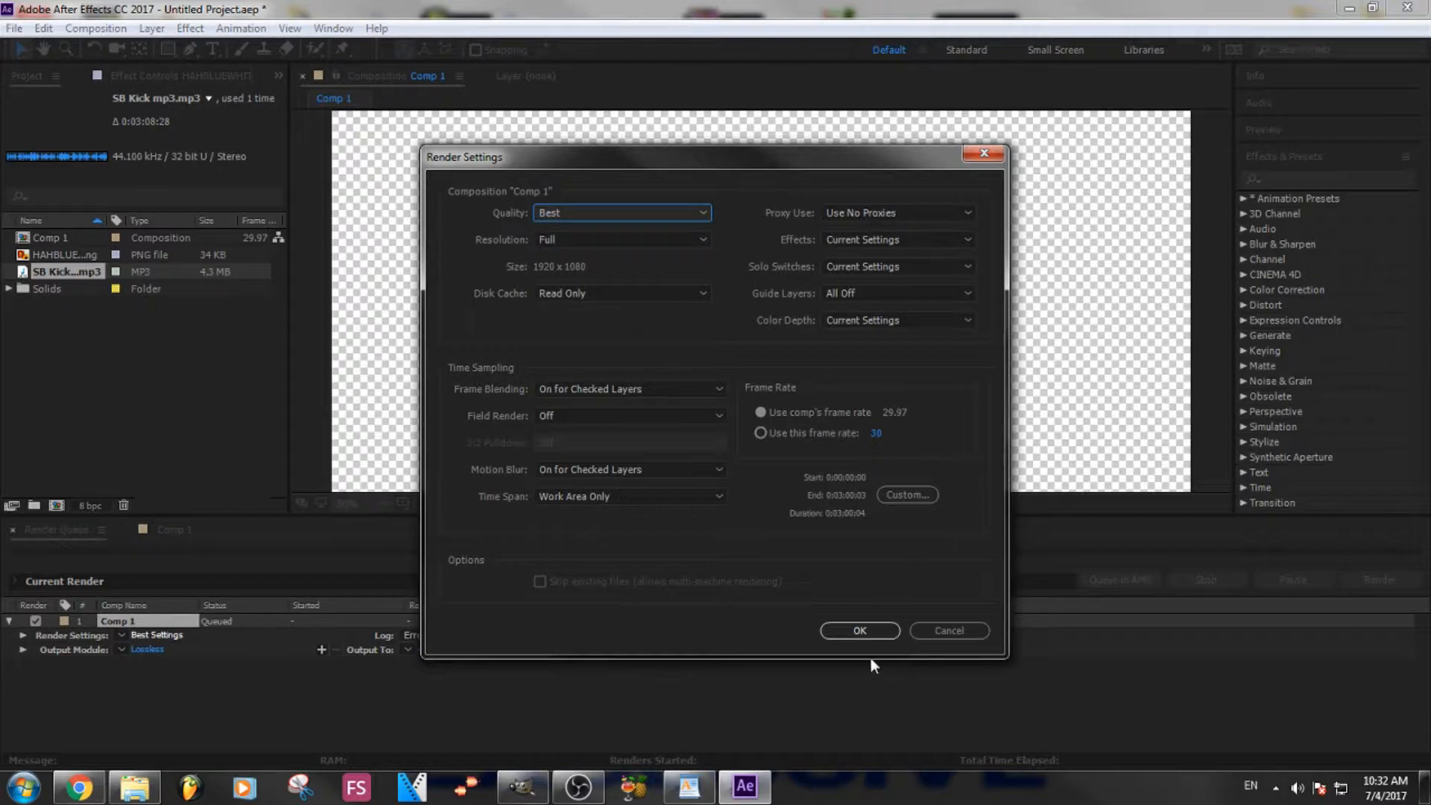
pyautogui.click(829, 631)
# - Configure the AVI output module with RGB + Alpha channels and audio output off
pyautogui.click(153, 651)
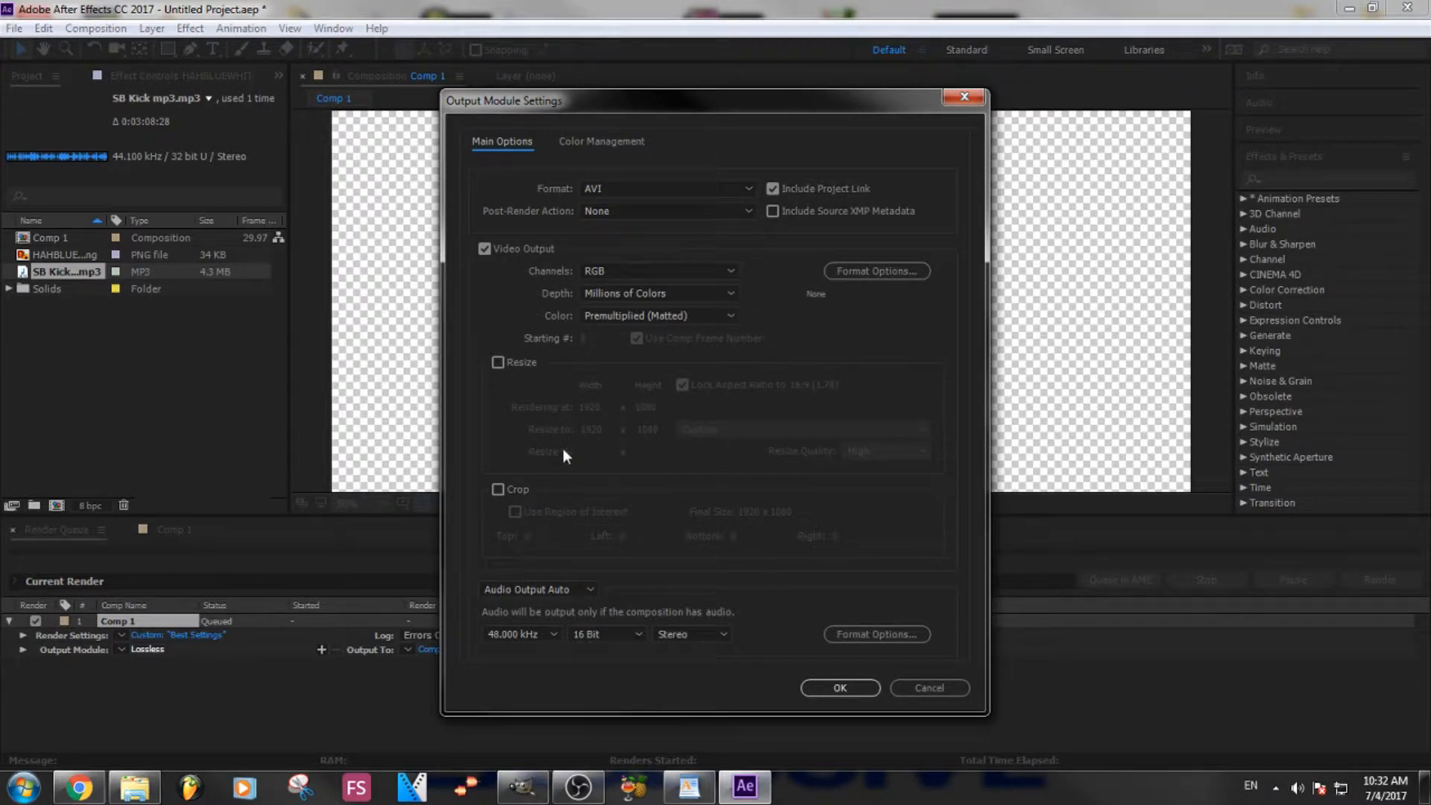
pyautogui.click(632, 268)
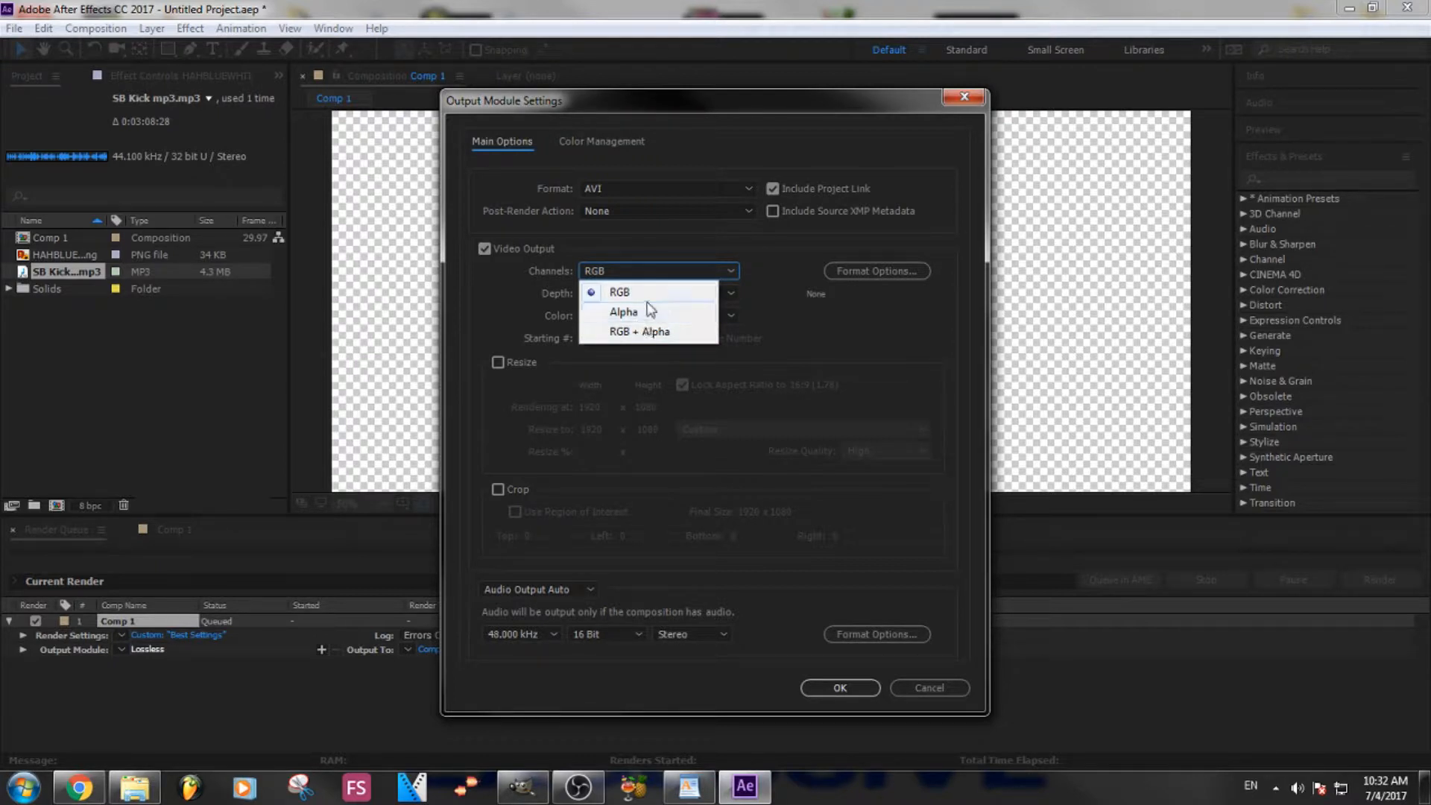
pyautogui.click(643, 332)
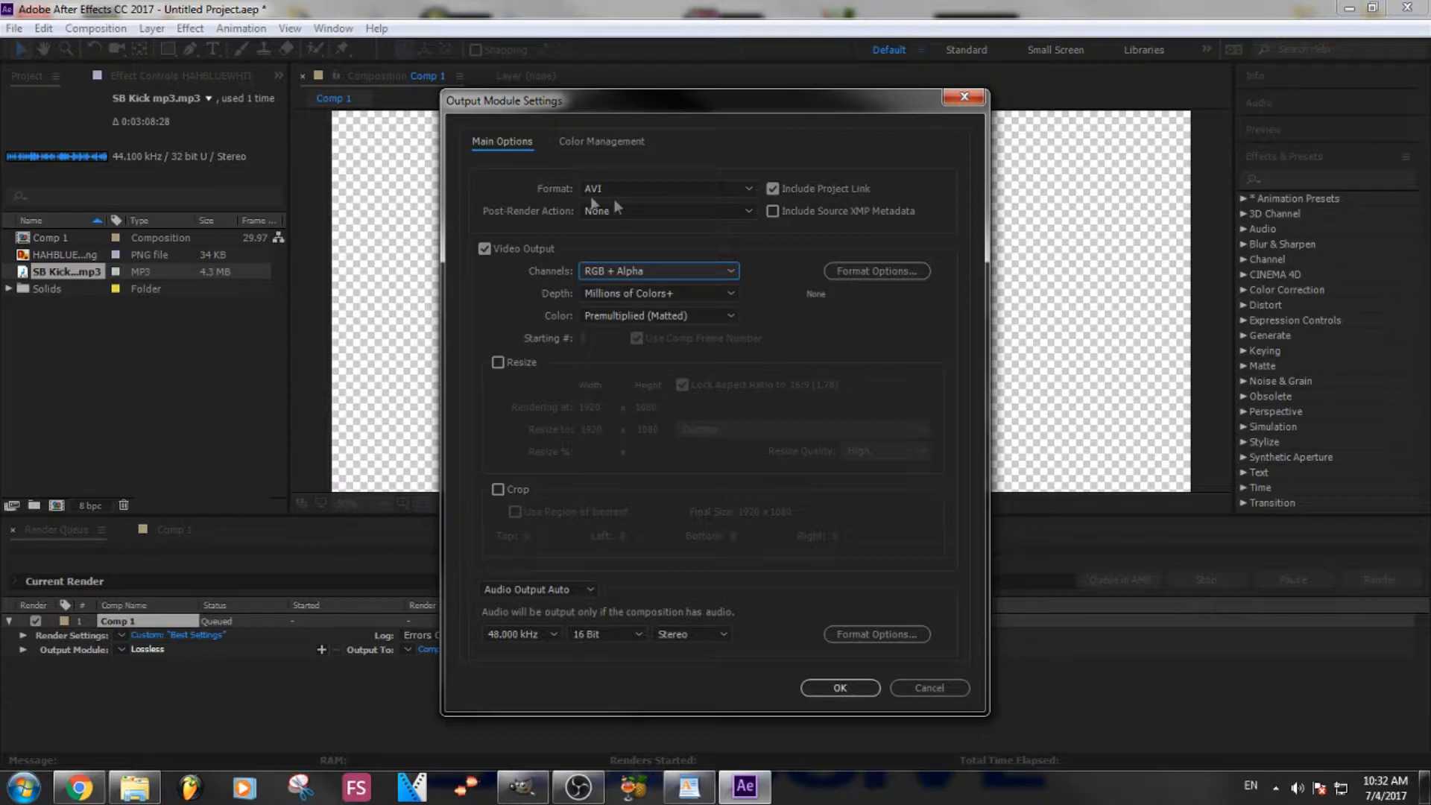
pyautogui.click(560, 590)
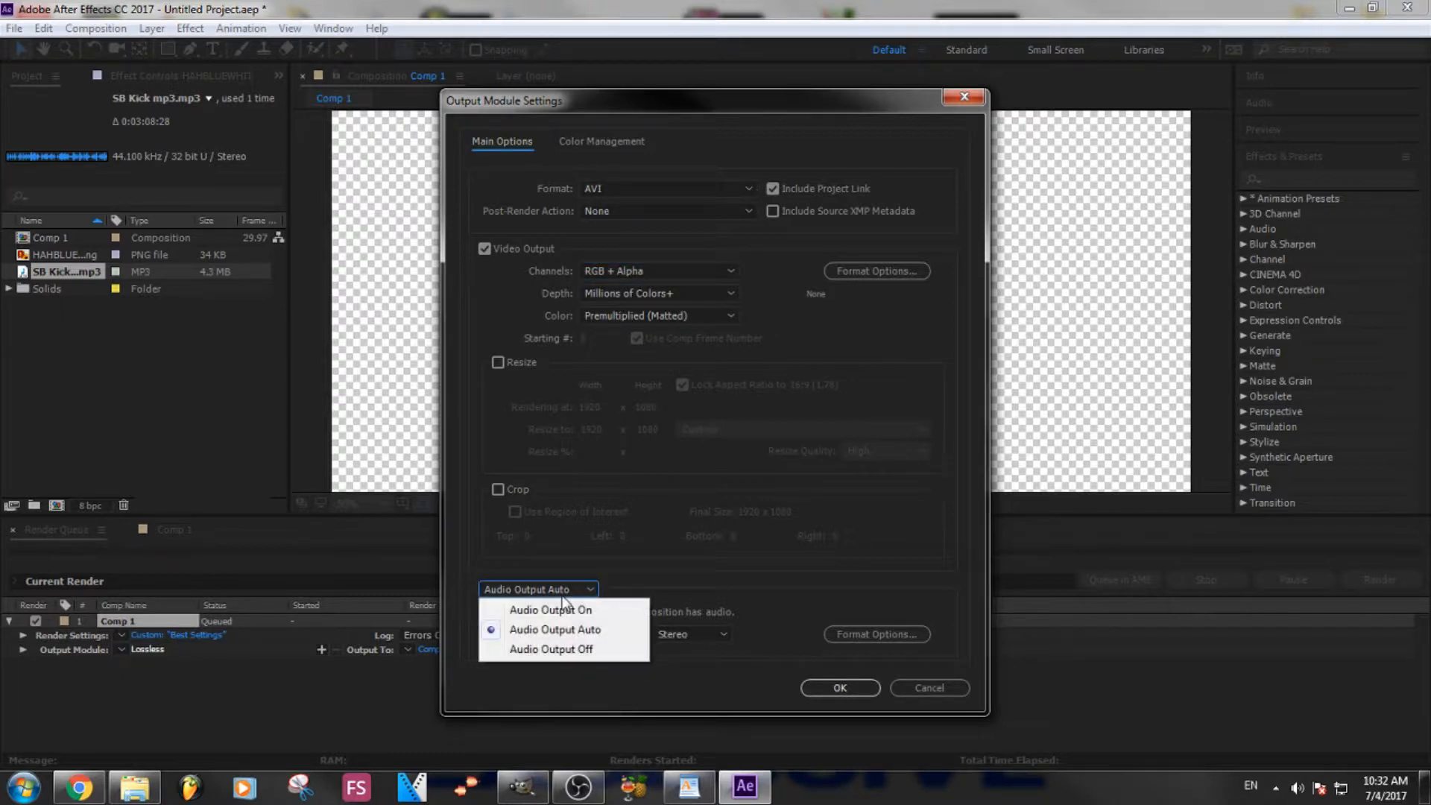
pyautogui.click(572, 653)
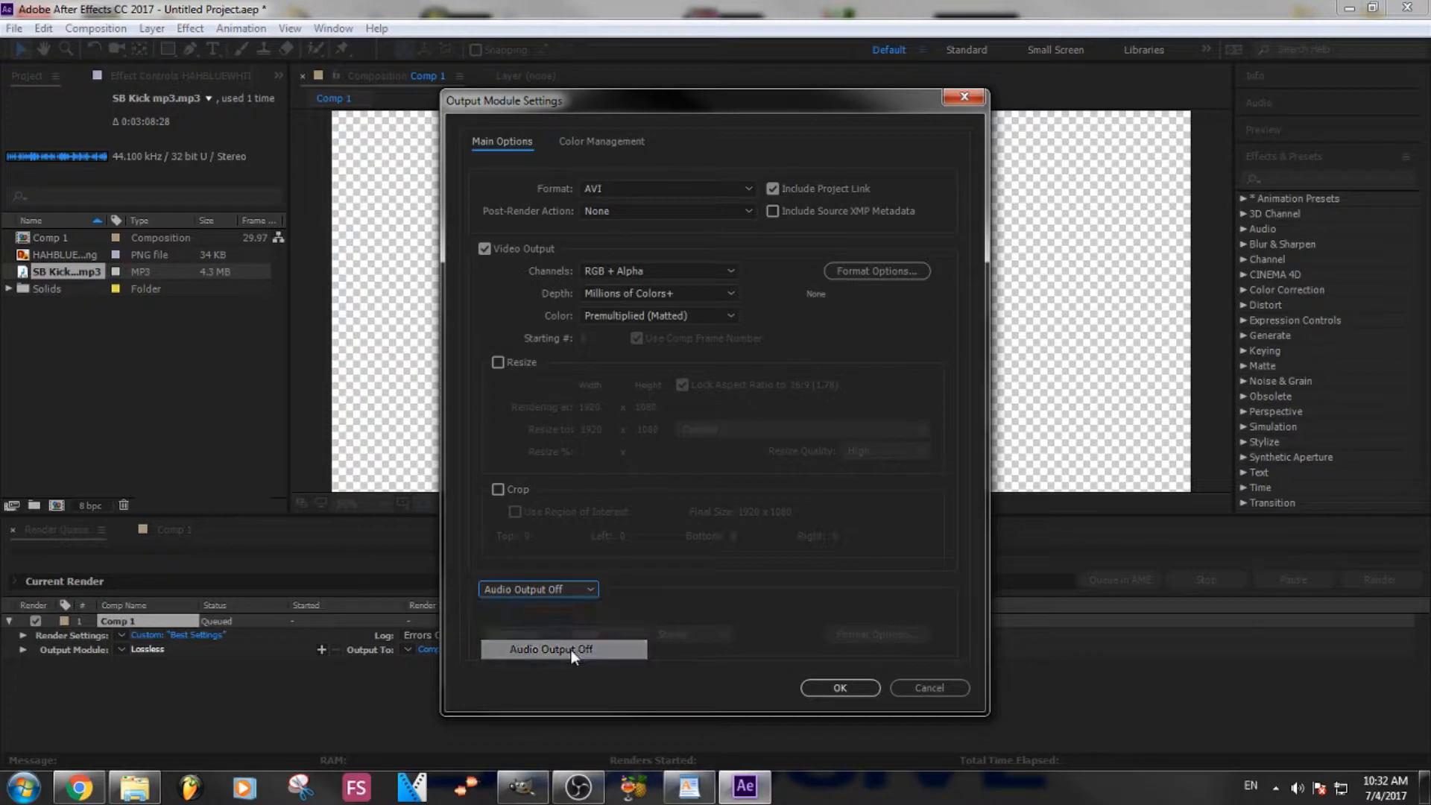
pyautogui.click(840, 688)
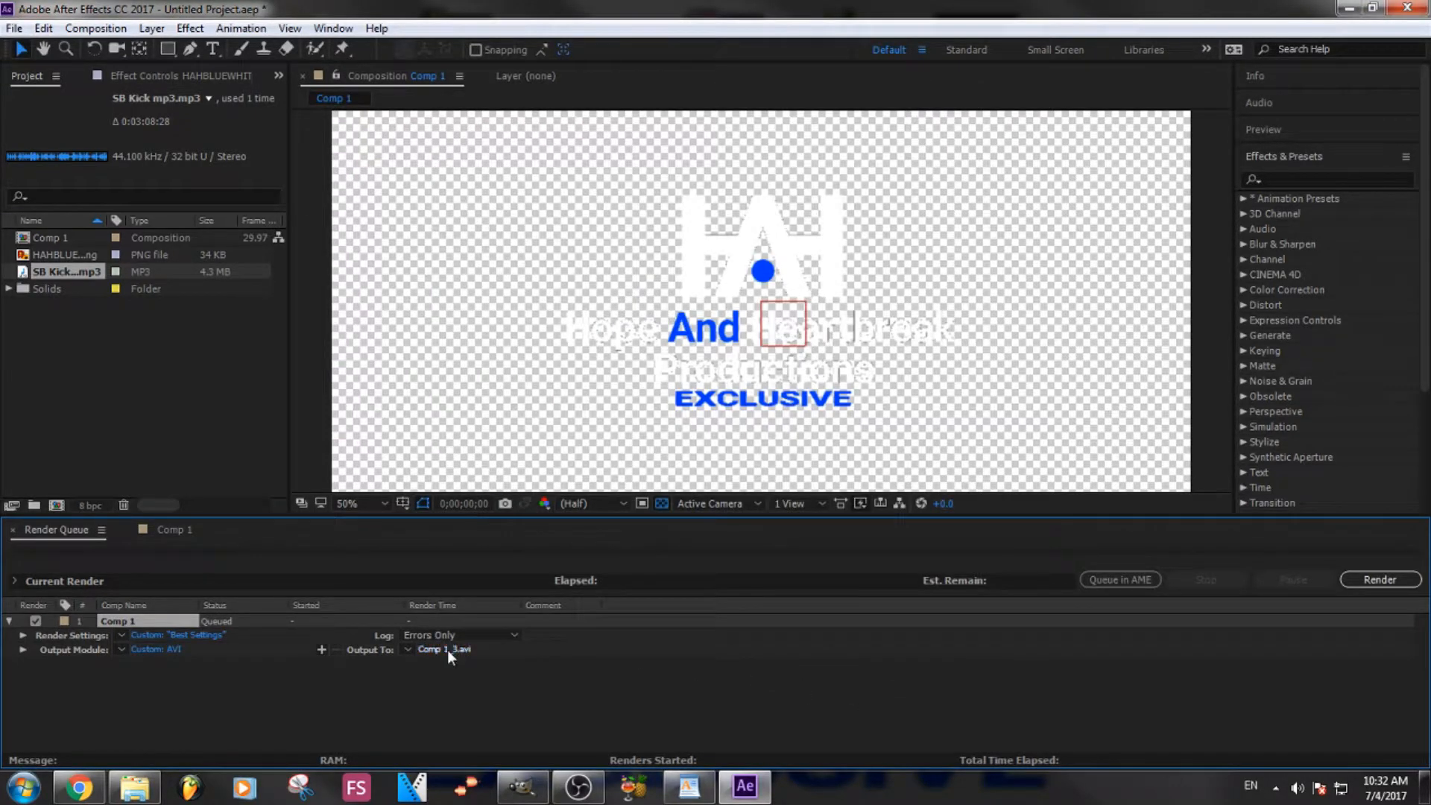
# - Set the output file to SB KICKS1 as AVI in the Documents library and render Comp 1
pyautogui.click(448, 650)
pyautogui.click(270, 377)
pyautogui.moveTo(270, 376); pyautogui.dragTo(89, 379)
pyautogui.write('SB KICKS1')
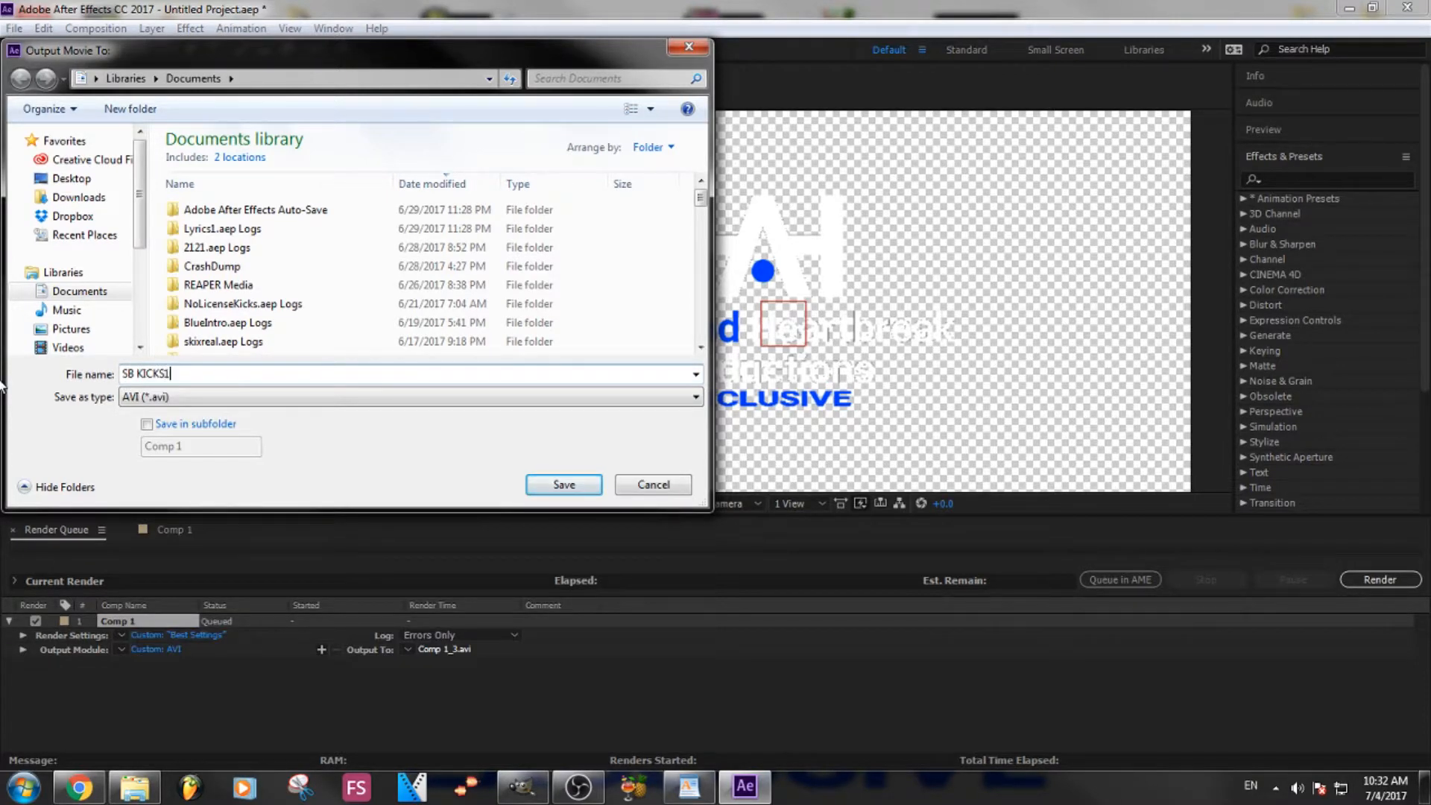
pyautogui.press('Return')
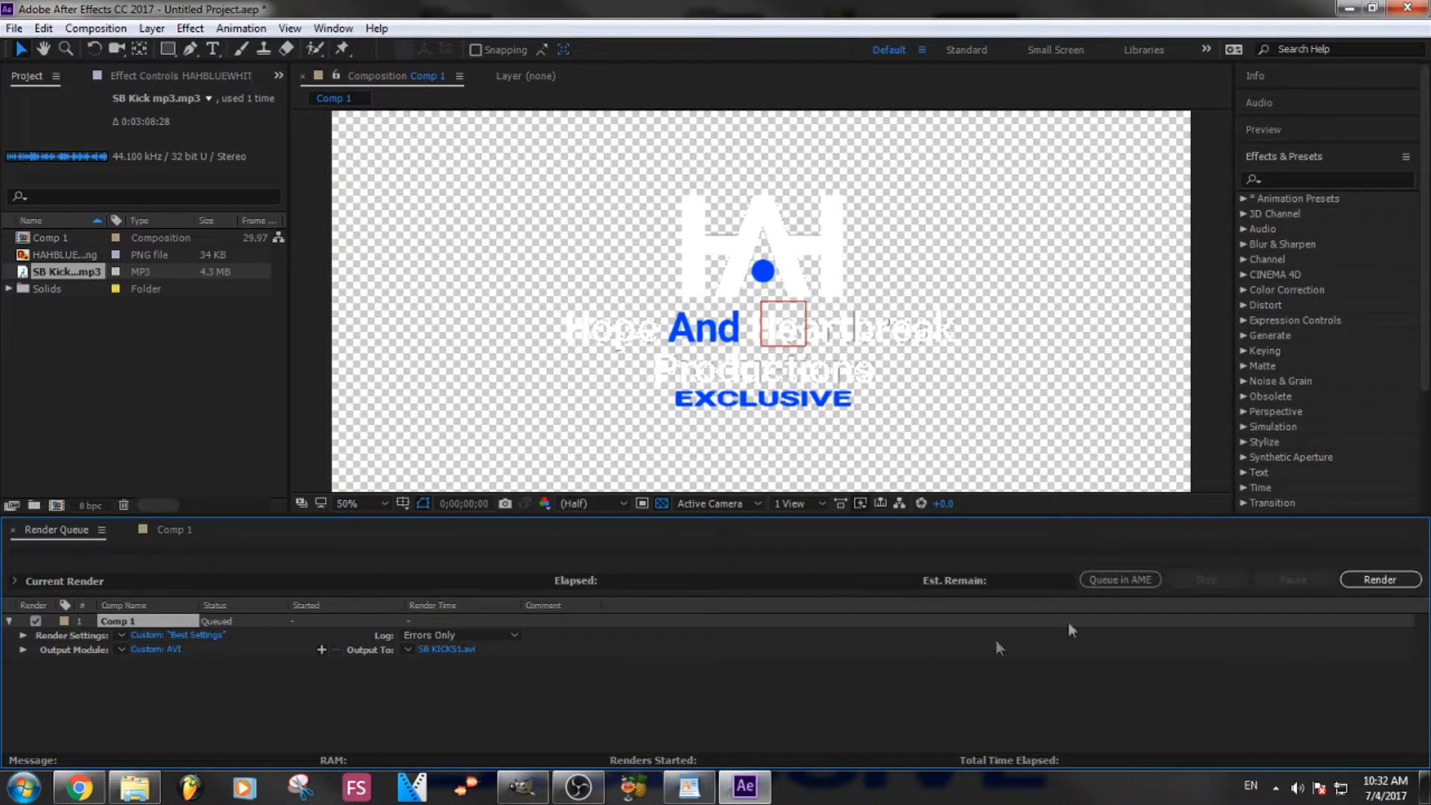
pyautogui.click(1379, 580)
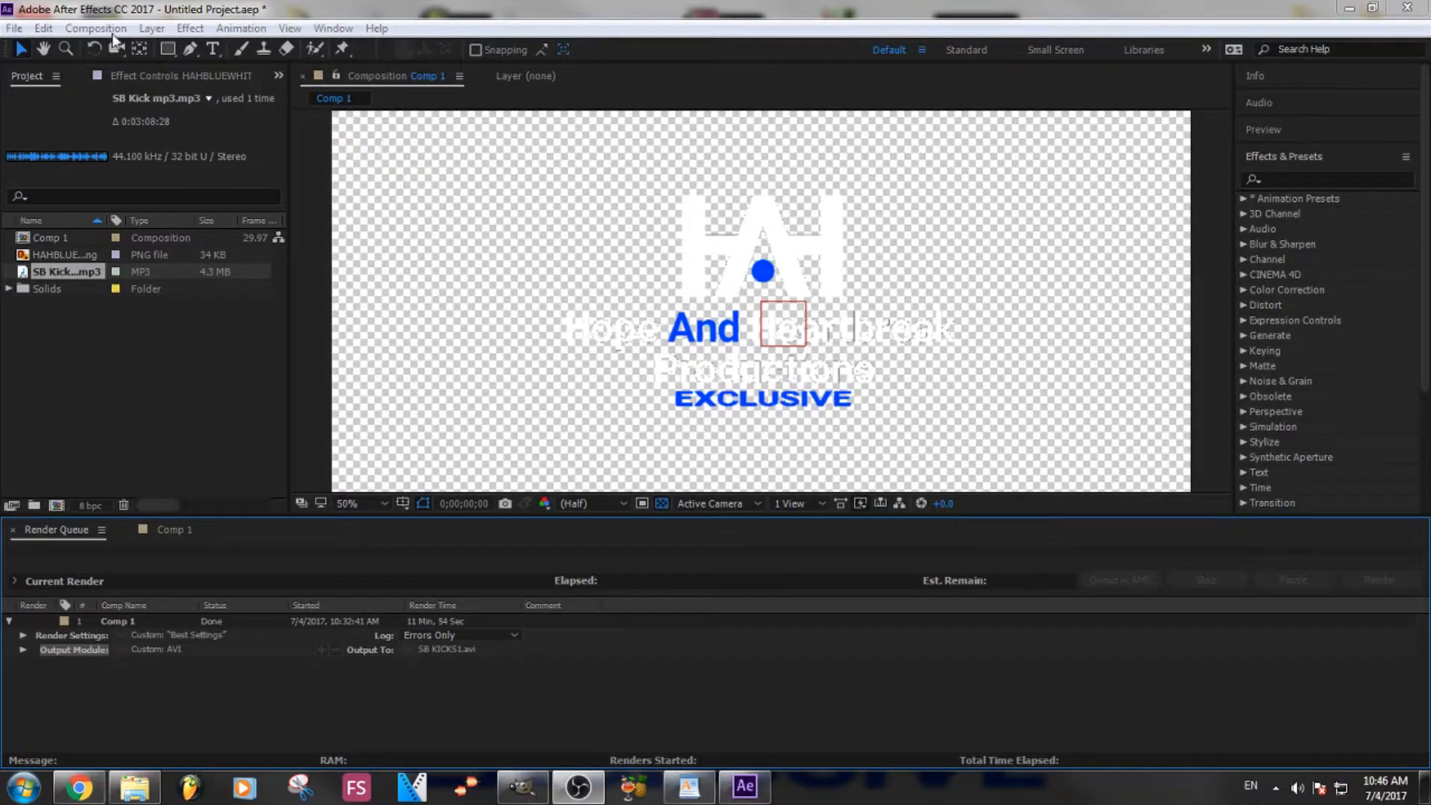
# - Start a new project, saving the current one as sb KICKS1 in the Documents library
pyautogui.click(18, 32)
pyautogui.moveTo(42, 48)
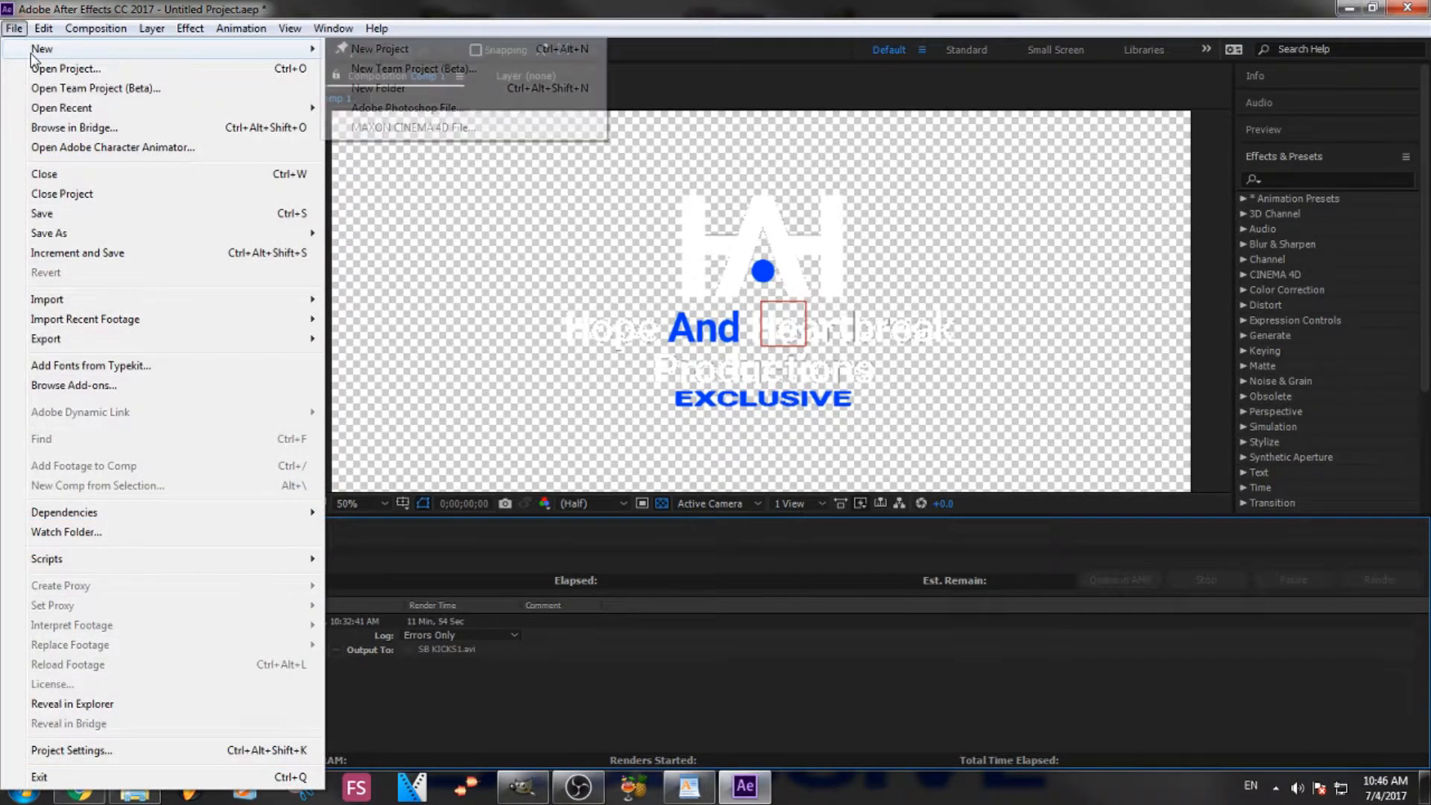
pyautogui.click(356, 49)
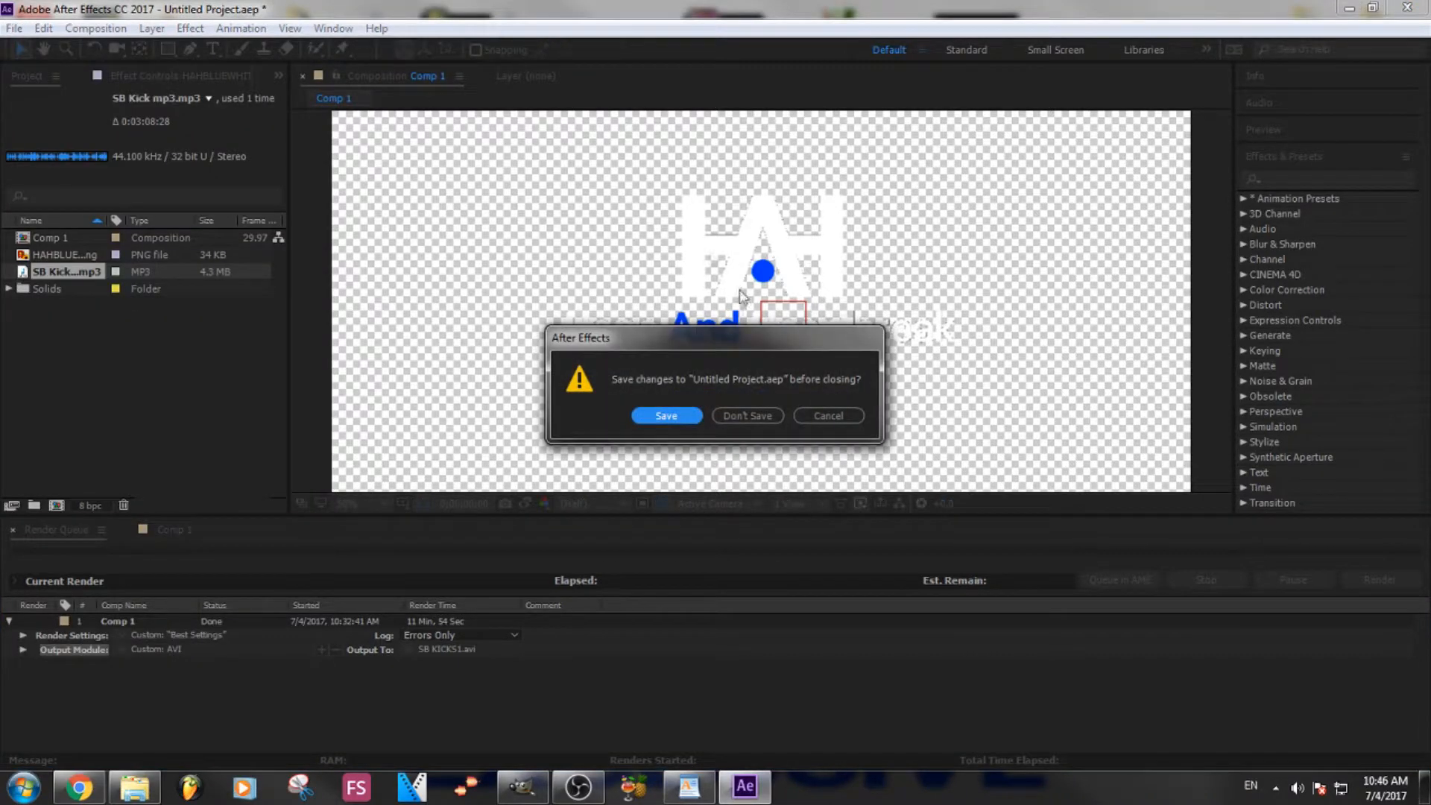
pyautogui.click(669, 416)
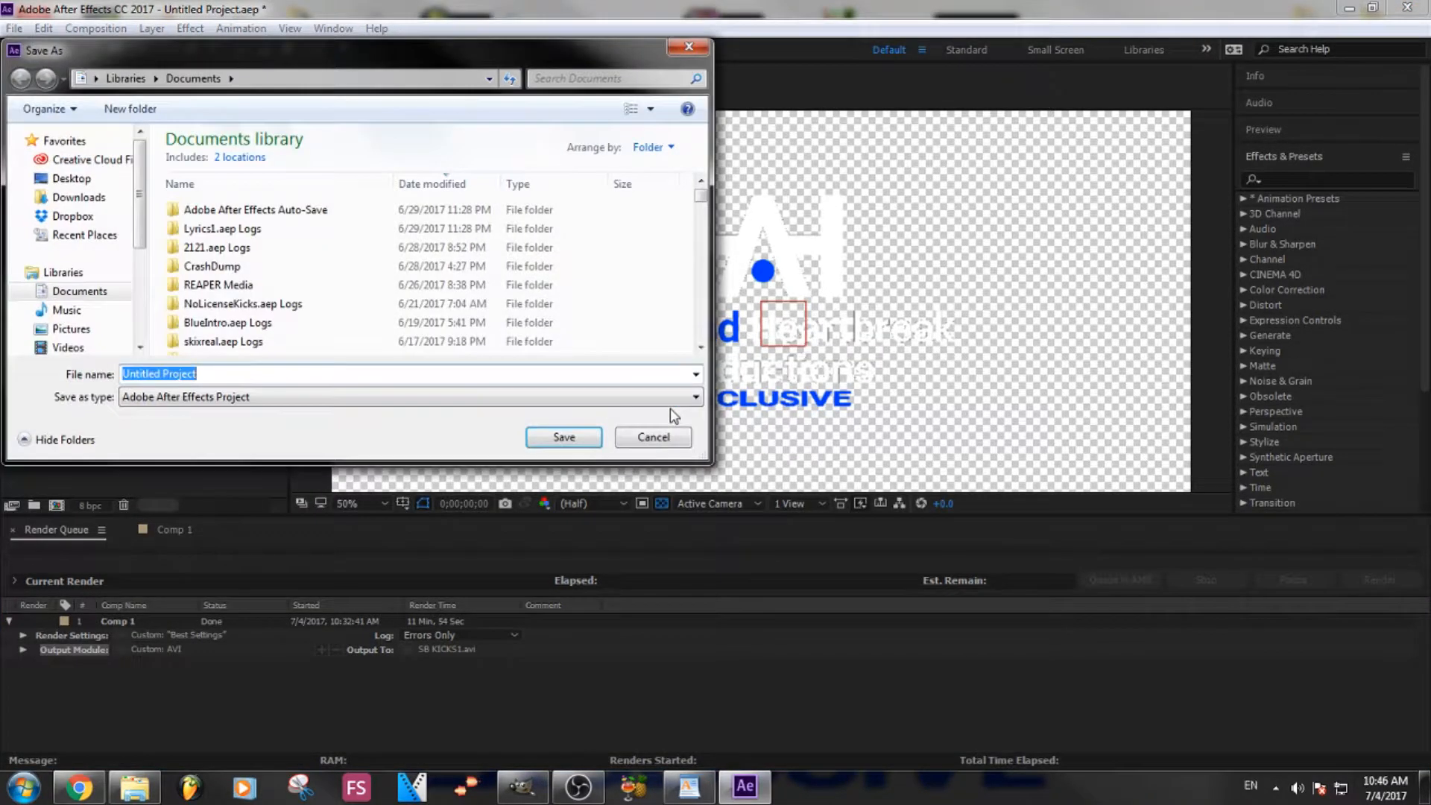
pyautogui.write('sb KICKS')
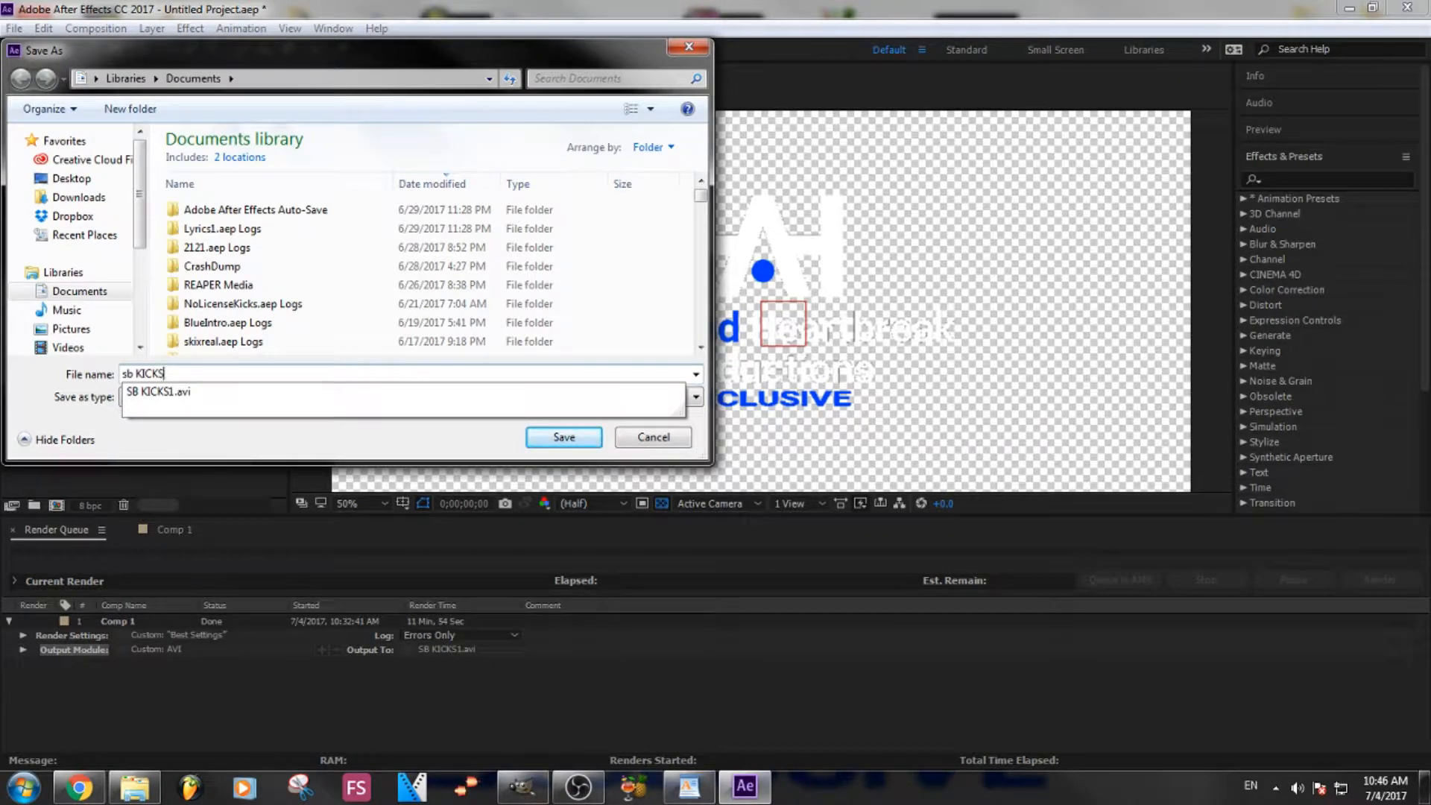
pyautogui.write('1')
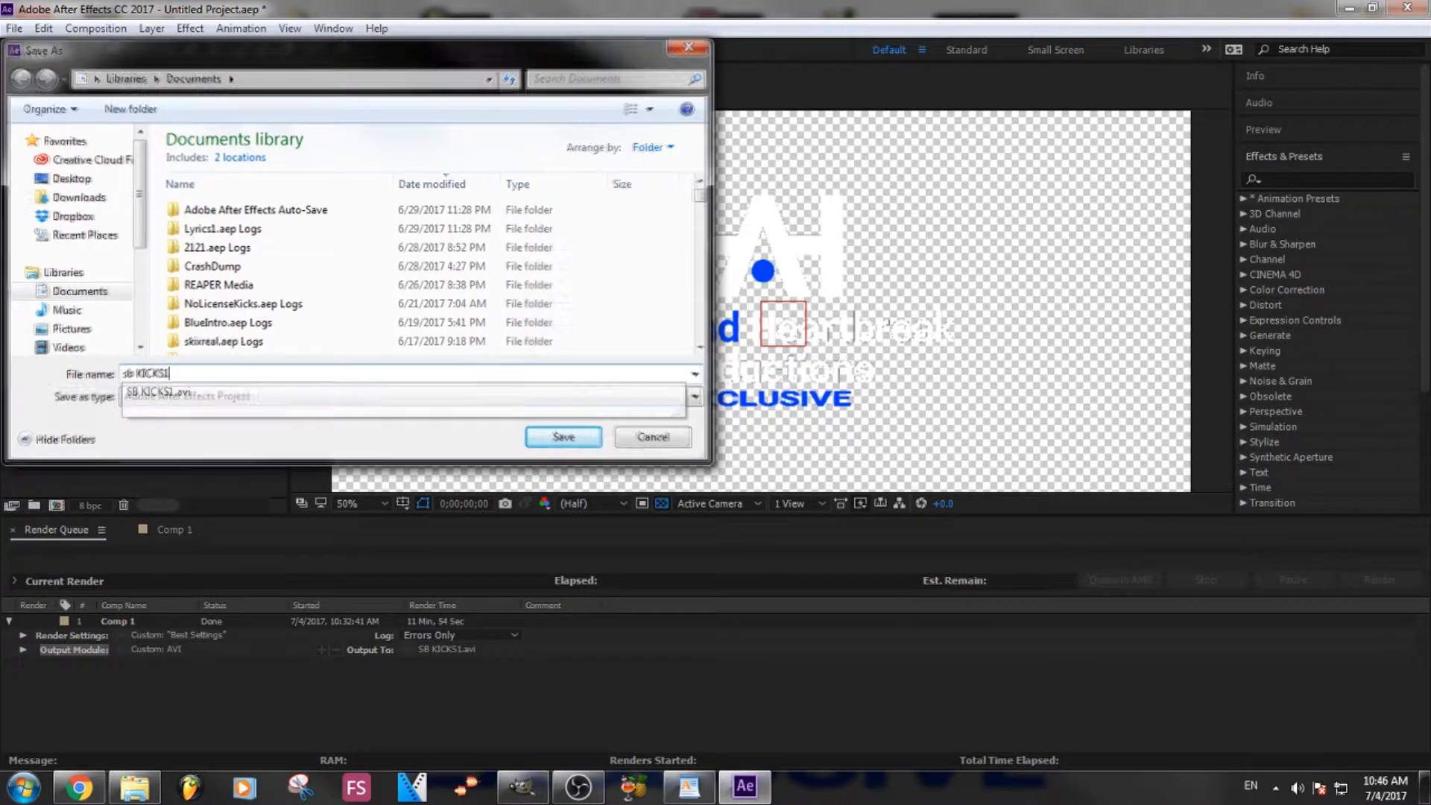
pyautogui.press('Return')
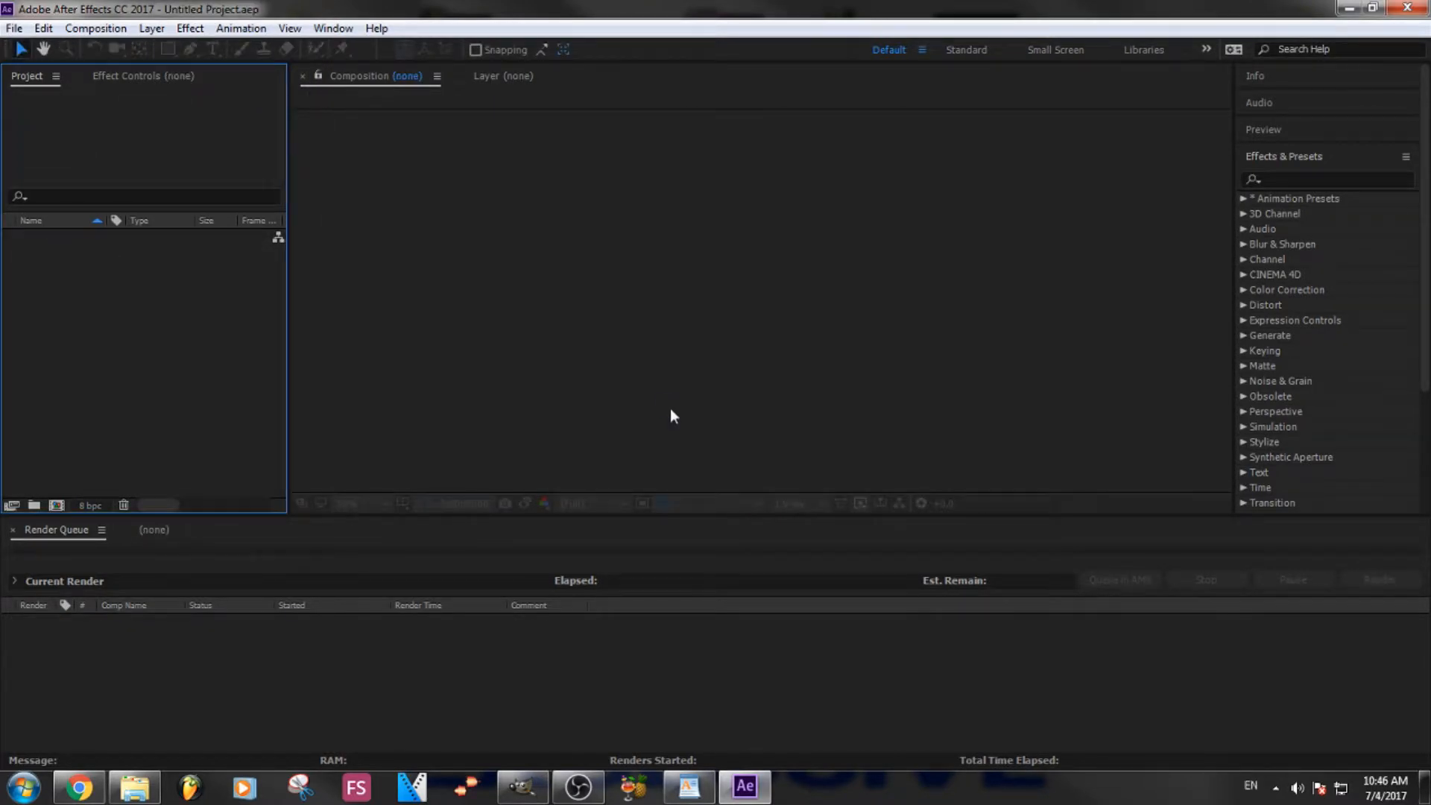
# - Create a composition with the HDTV 1080 29.97 preset, full resolution and a duration of 0;03;00;04
pyautogui.rightClick(139, 313)
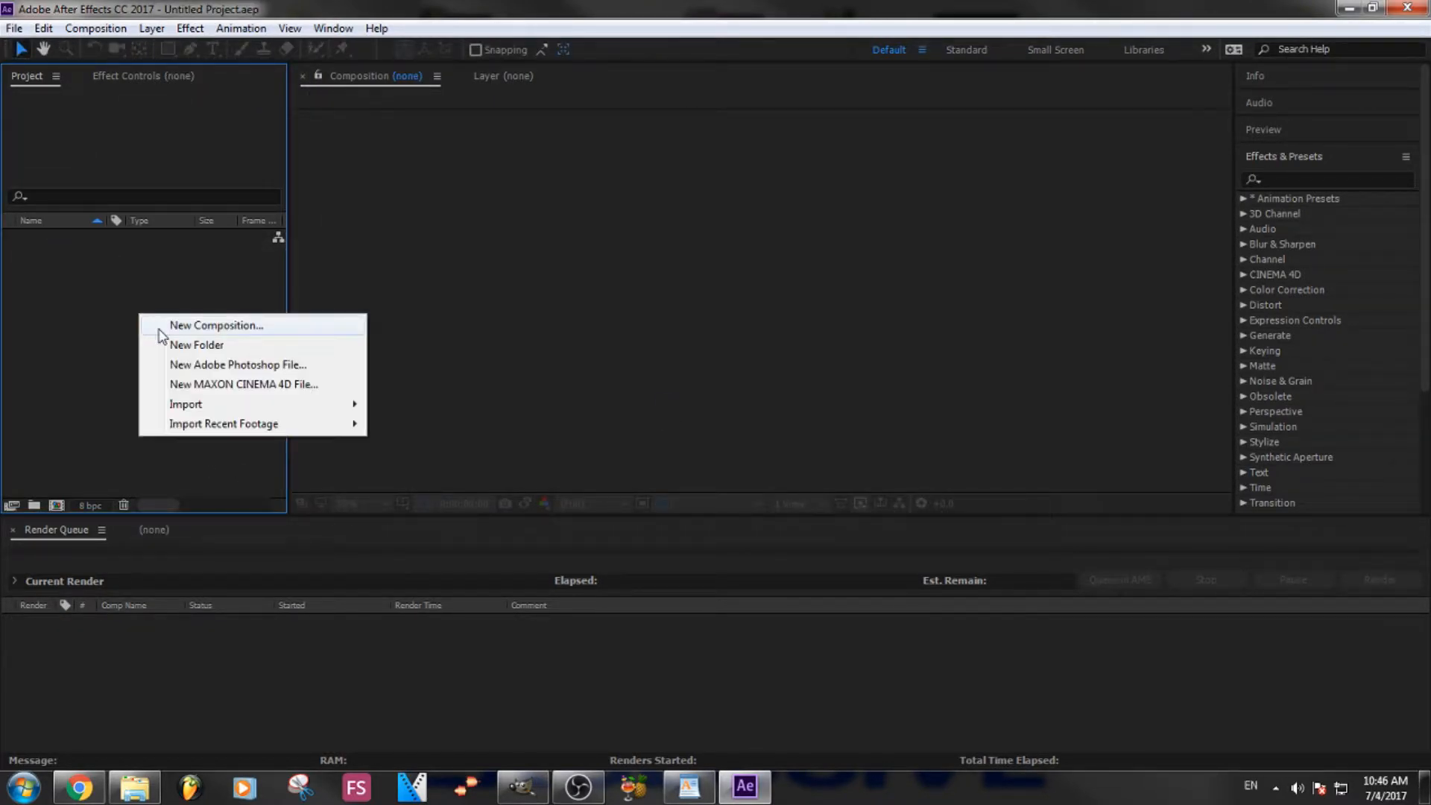
pyautogui.click(161, 328)
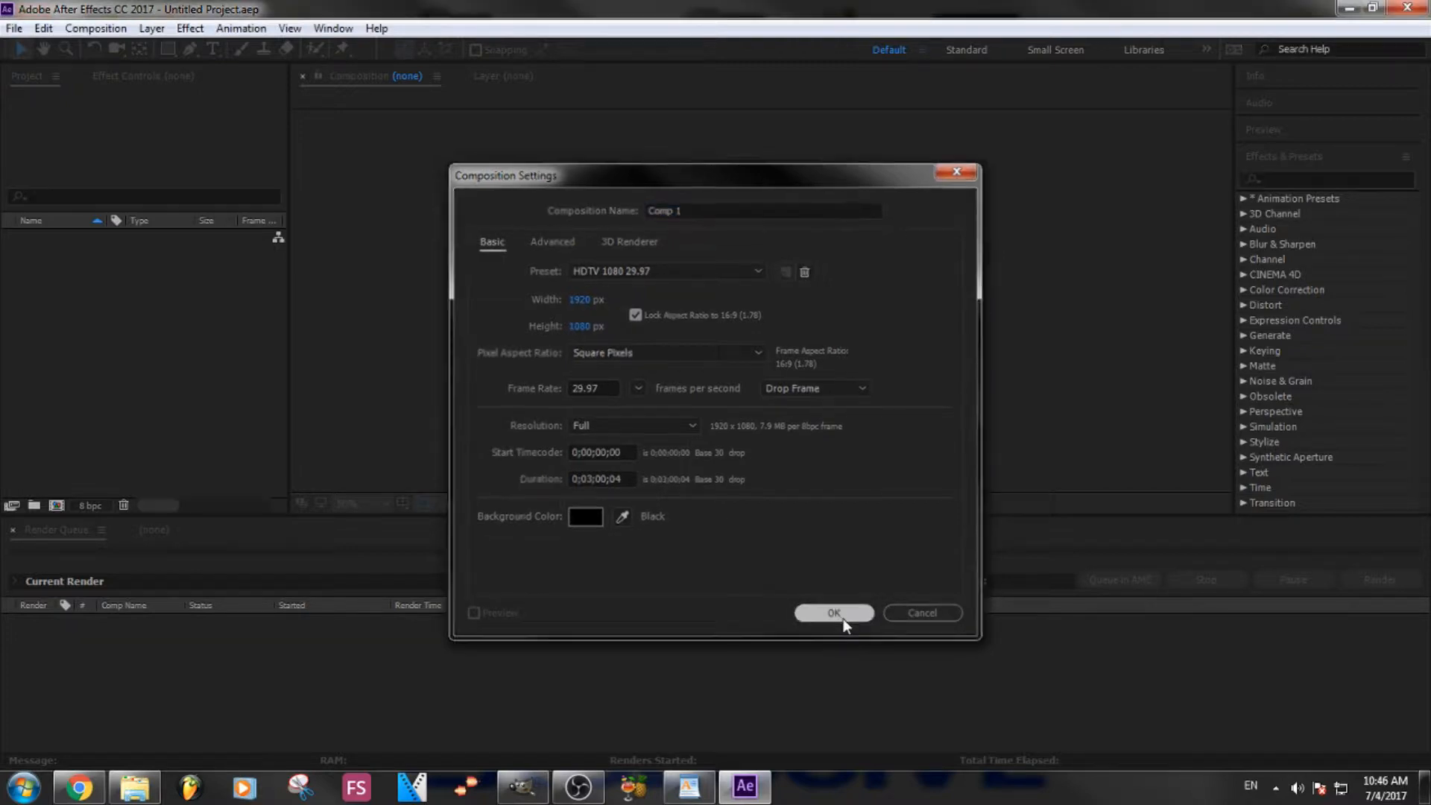
pyautogui.click(843, 619)
# - Add a white 1920 x 1080 px solid layer to the composition
pyautogui.rightClick(237, 690)
pyautogui.moveTo(327, 492)
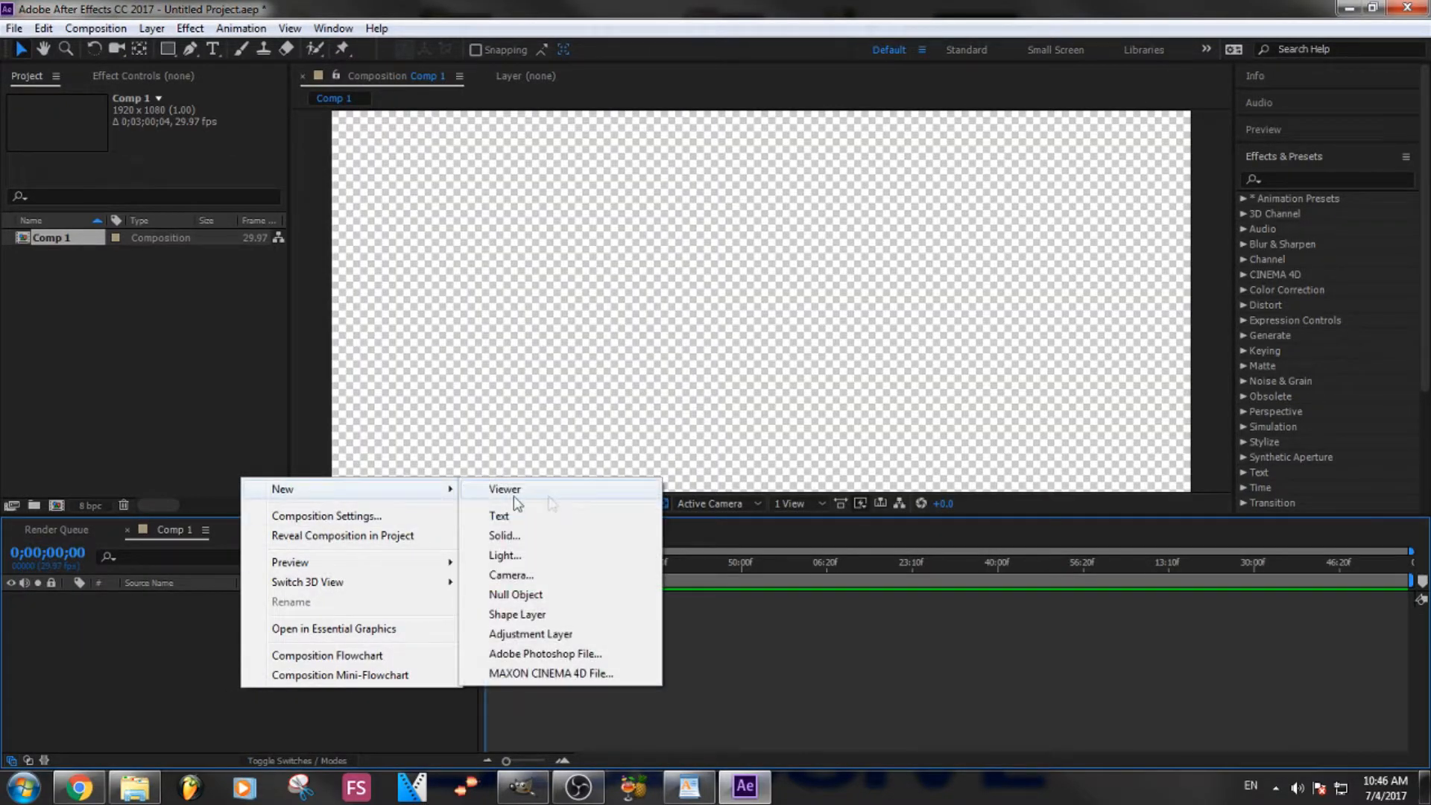
pyautogui.click(537, 534)
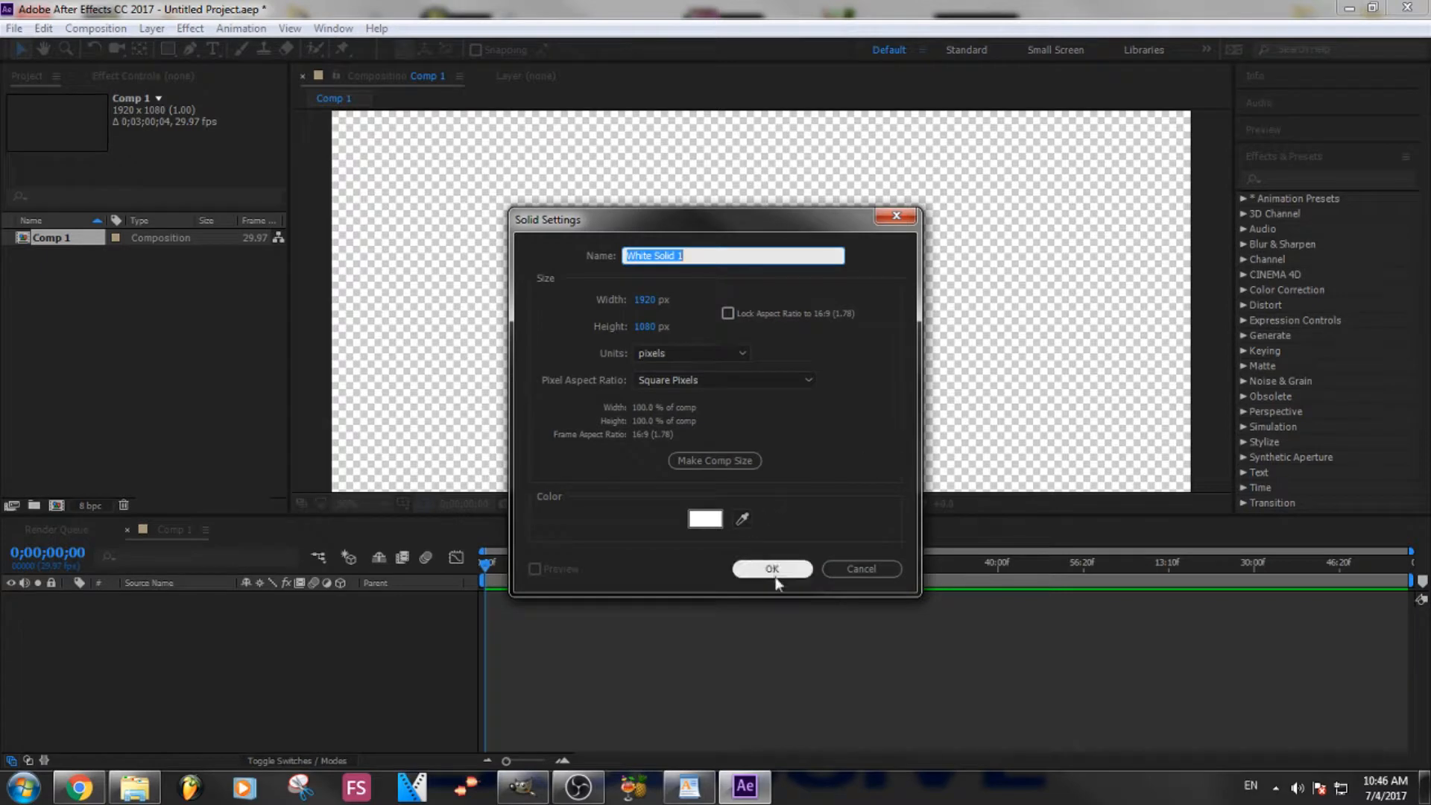
pyautogui.click(777, 571)
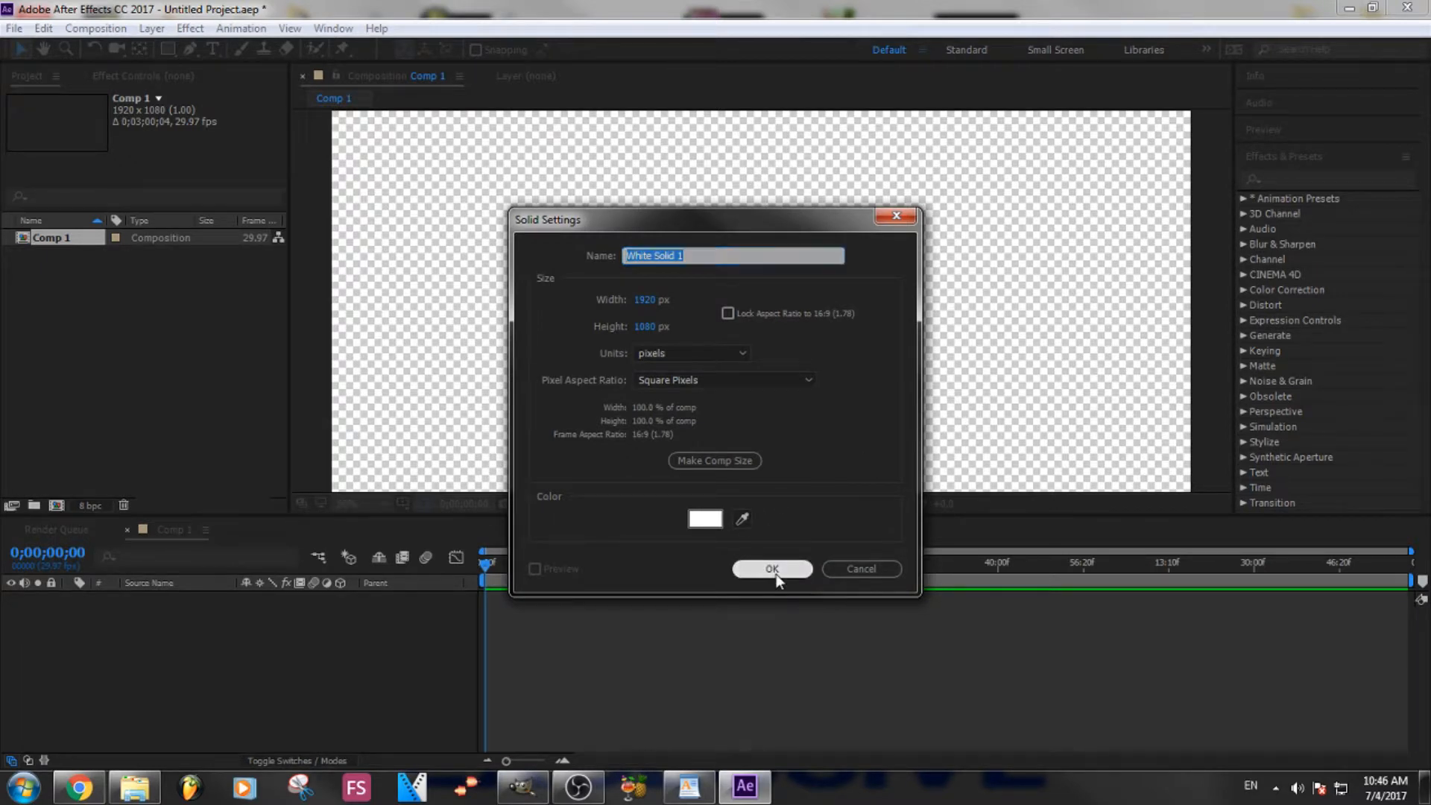
# - Find the Audio Spectrum effect and apply it to the white solid layer
pyautogui.click(1296, 180)
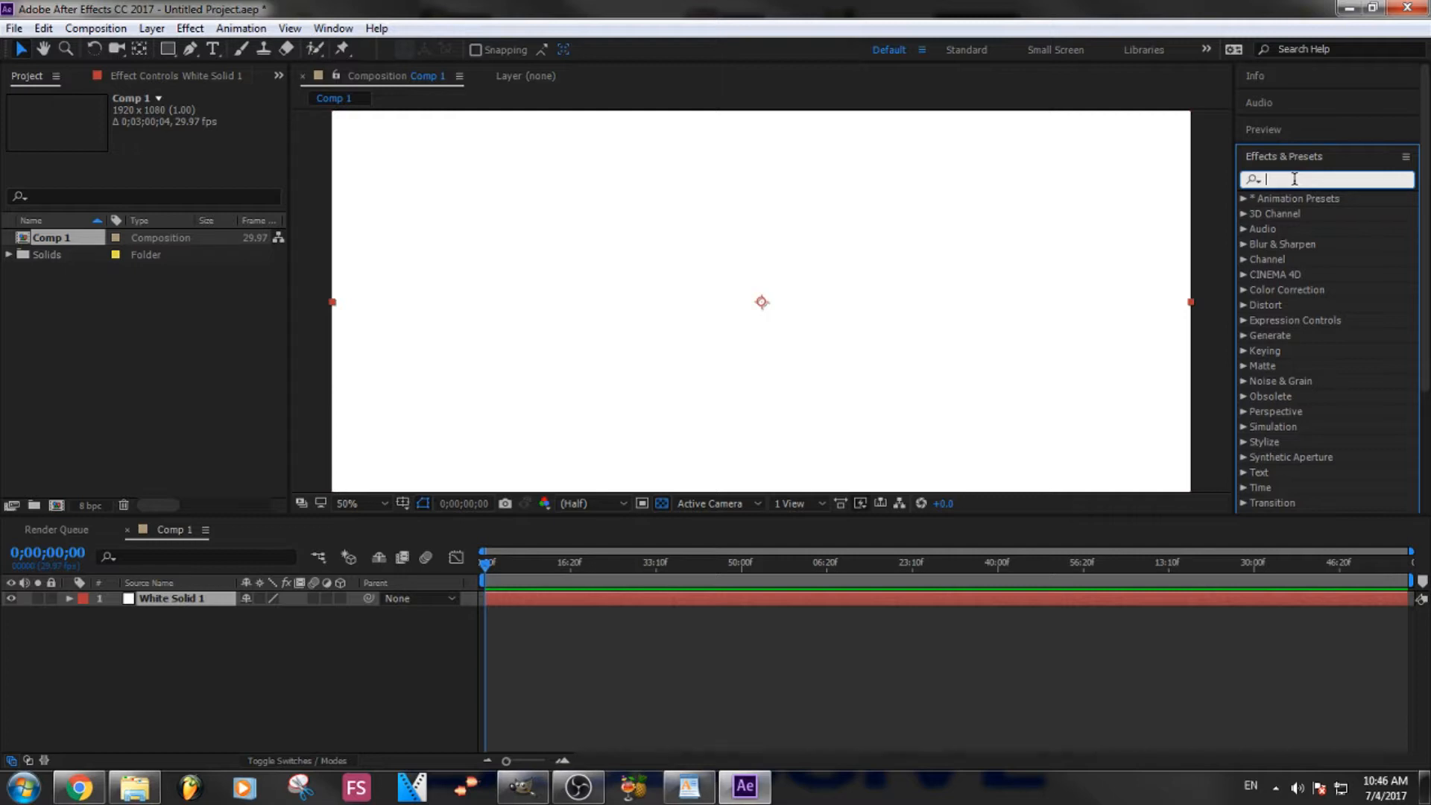
pyautogui.write('AUDI')
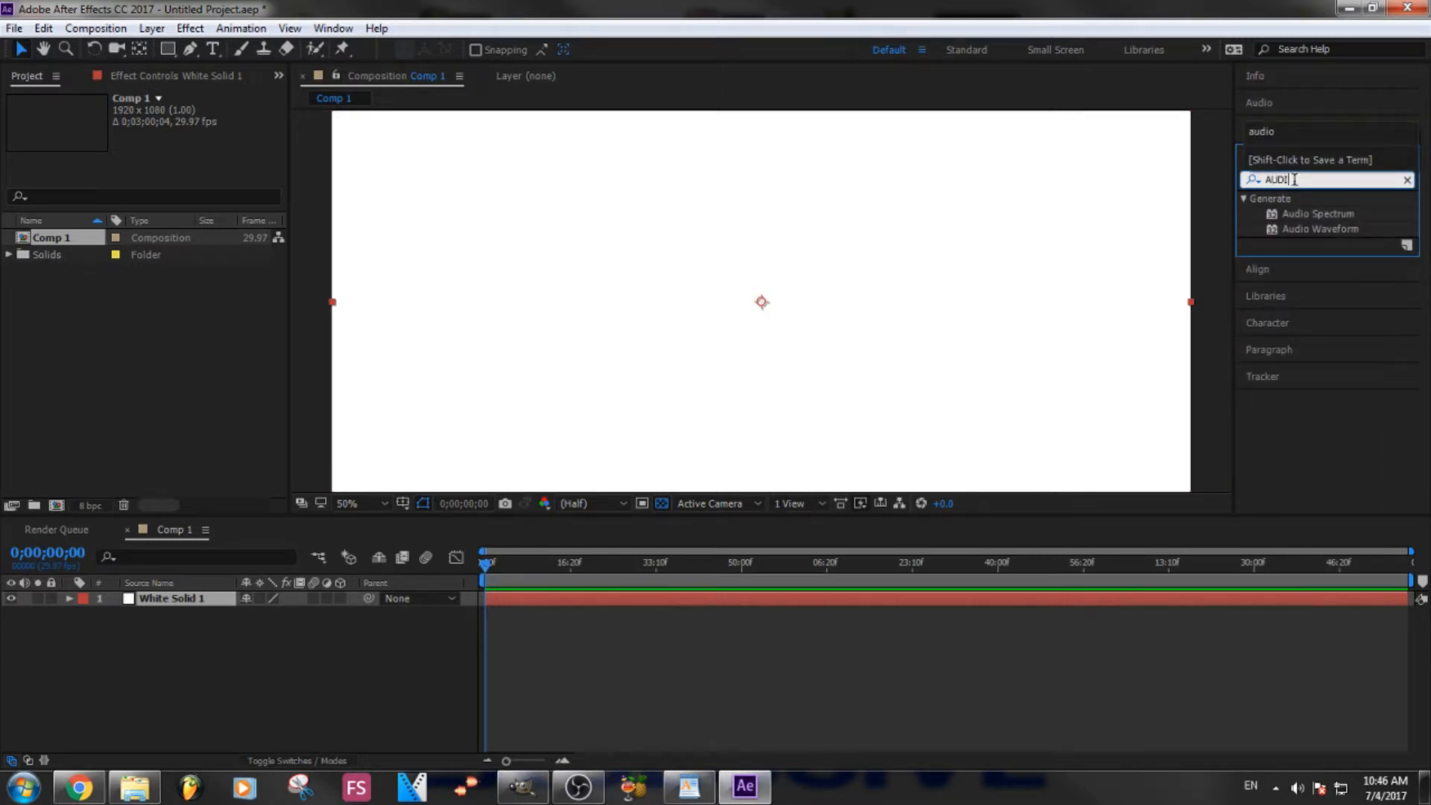
pyautogui.moveTo(1335, 213); pyautogui.dragTo(183, 598)
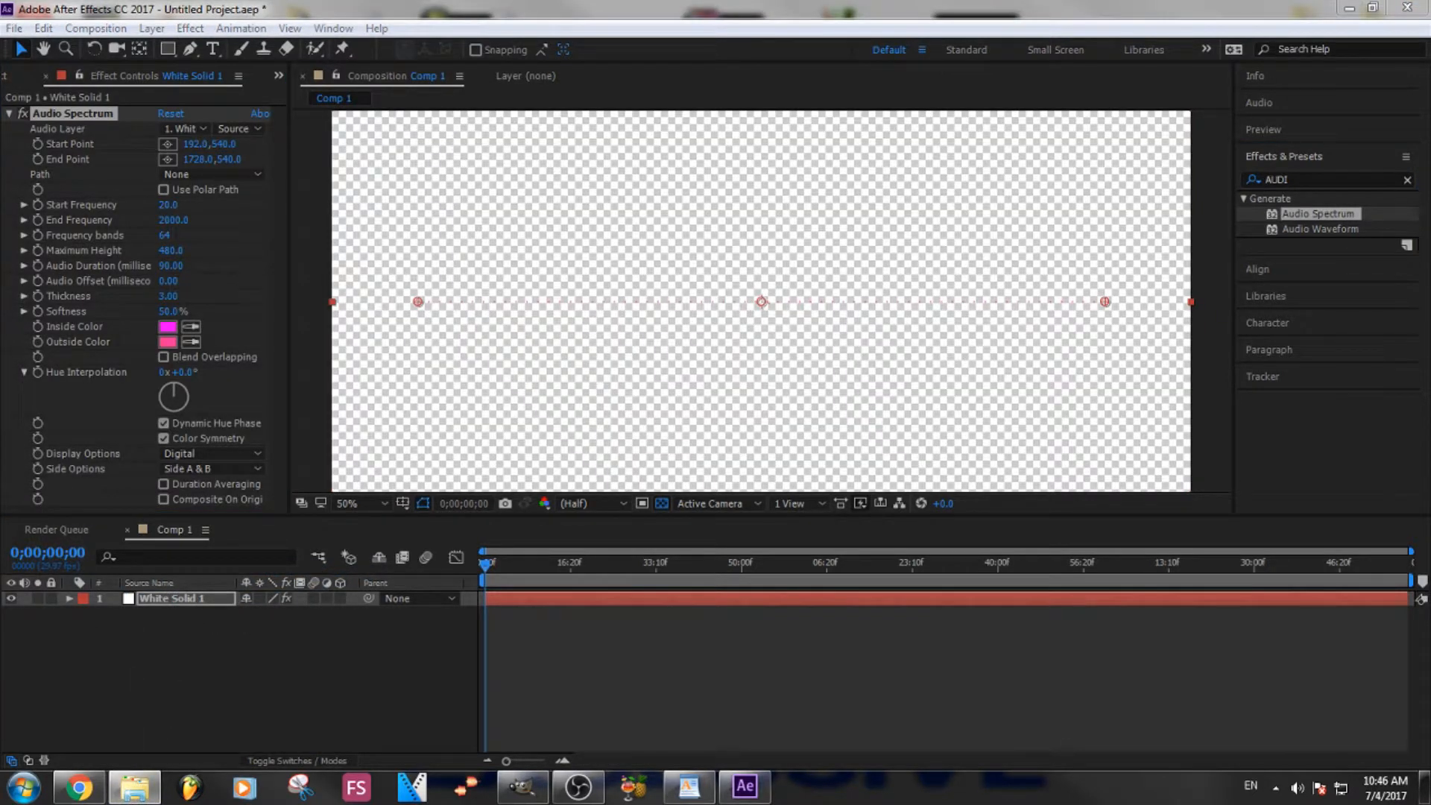
# - Add Boyzmp3.mp3 to the composition and make it the Audio Spectrum's audio layer, with view refresh enabled
pyautogui.moveTo(316, 496); pyautogui.dragTo(256, 649)
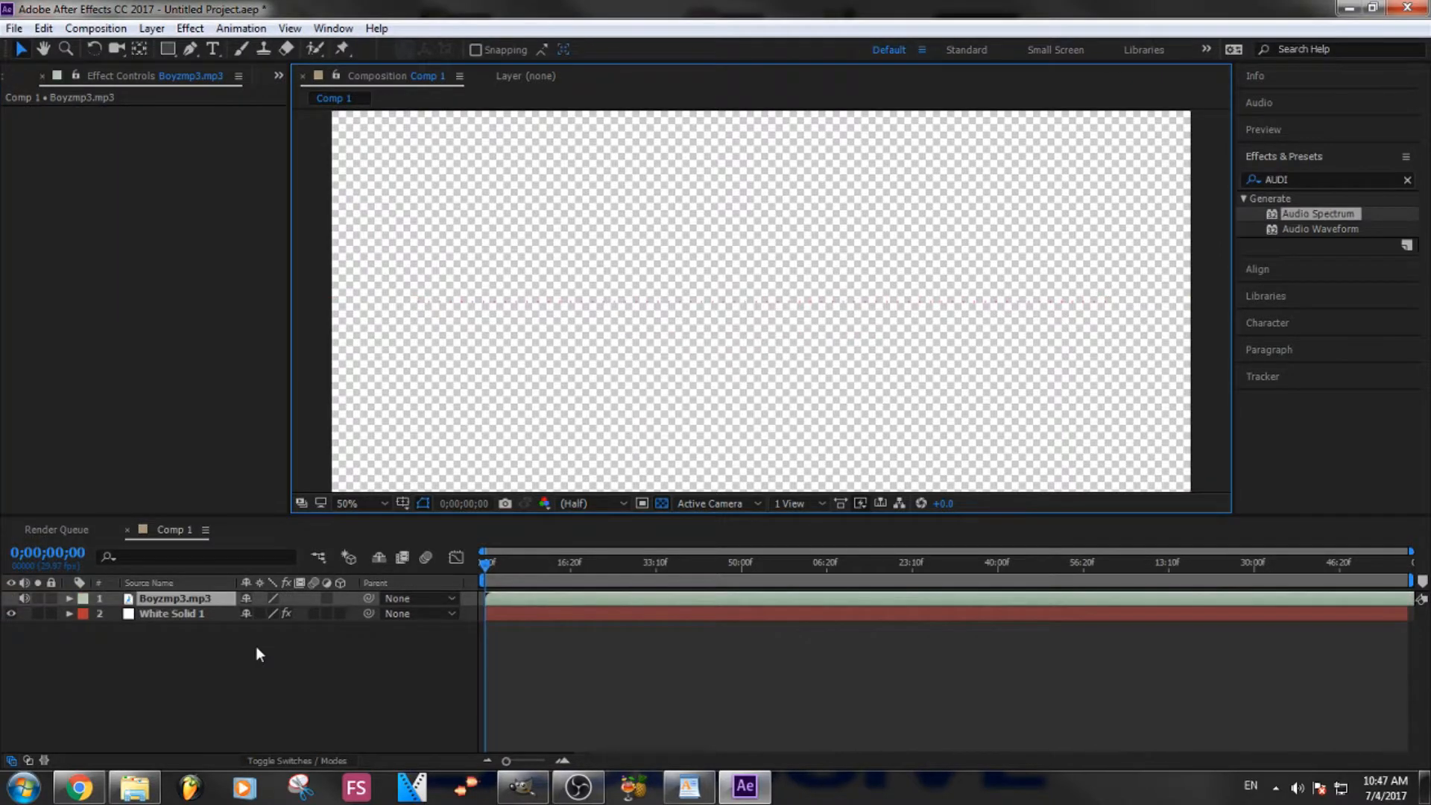
pyautogui.click(168, 612)
pyautogui.click(185, 129)
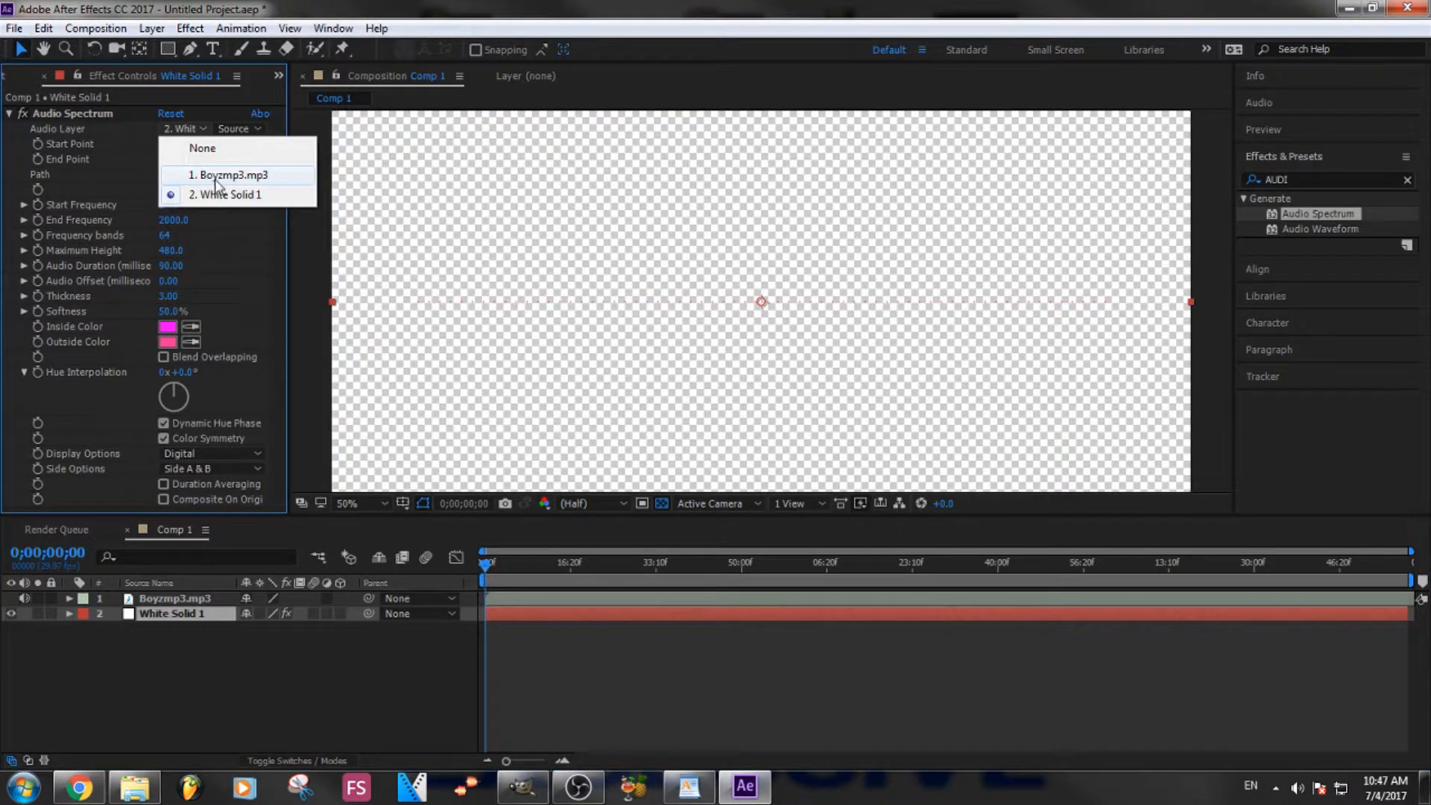
pyautogui.click(215, 176)
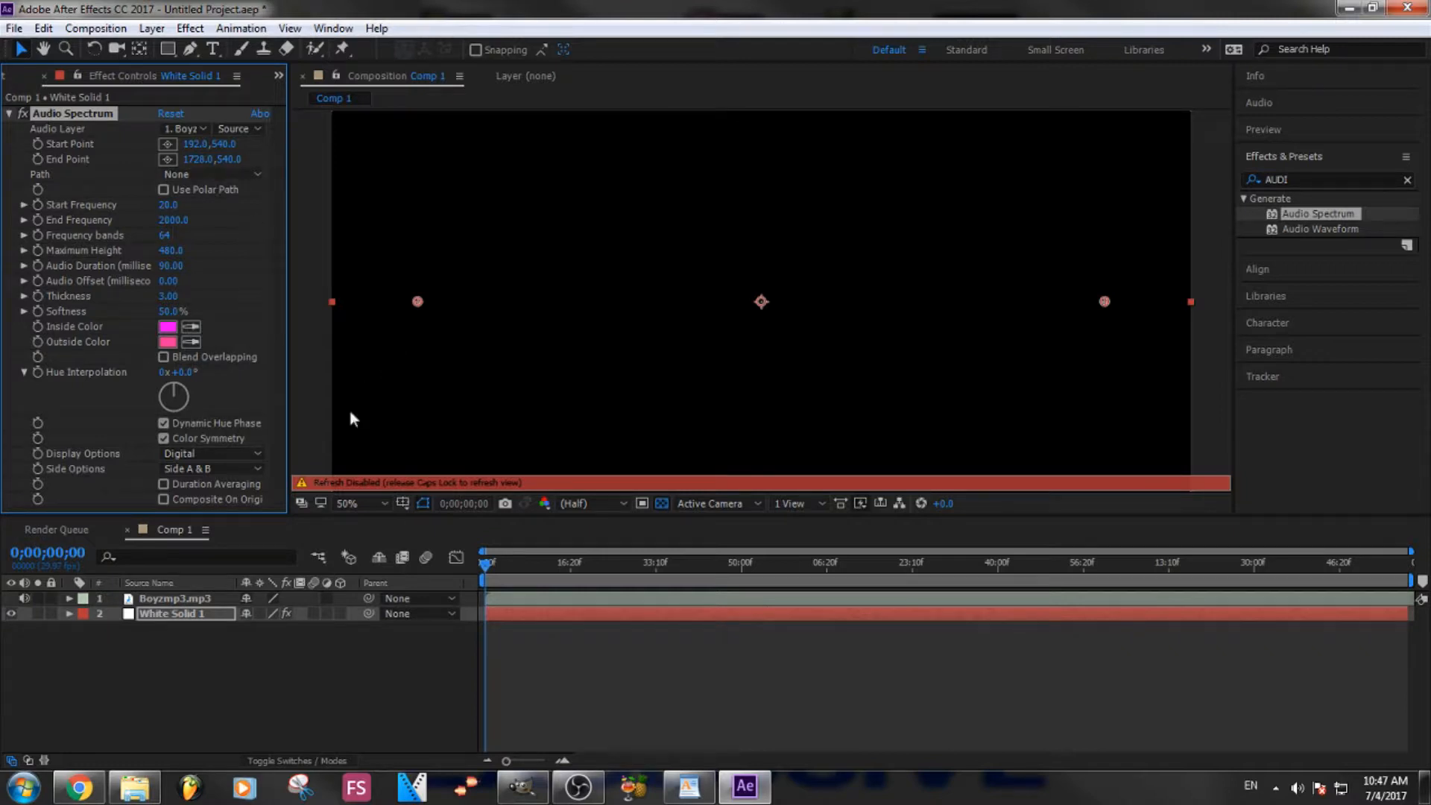
pyautogui.press('capslock')
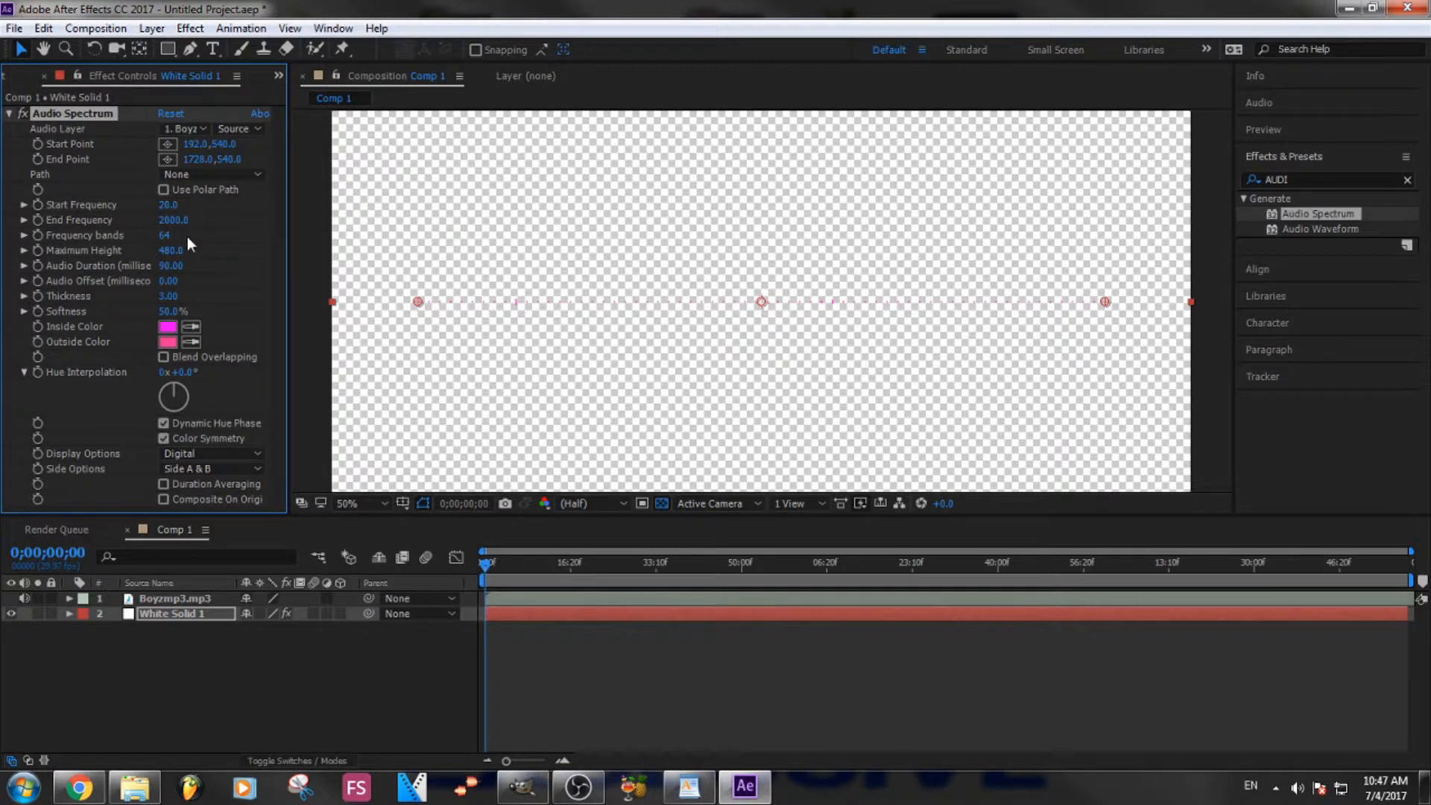
# - Set the Audio Spectrum's frequency bands to 150 and its maximum height to 5000
pyautogui.click(165, 234)
pyautogui.write('150')
pyautogui.press('Return')
pyautogui.click(177, 251)
pyautogui.write('1000')
pyautogui.press('Return')
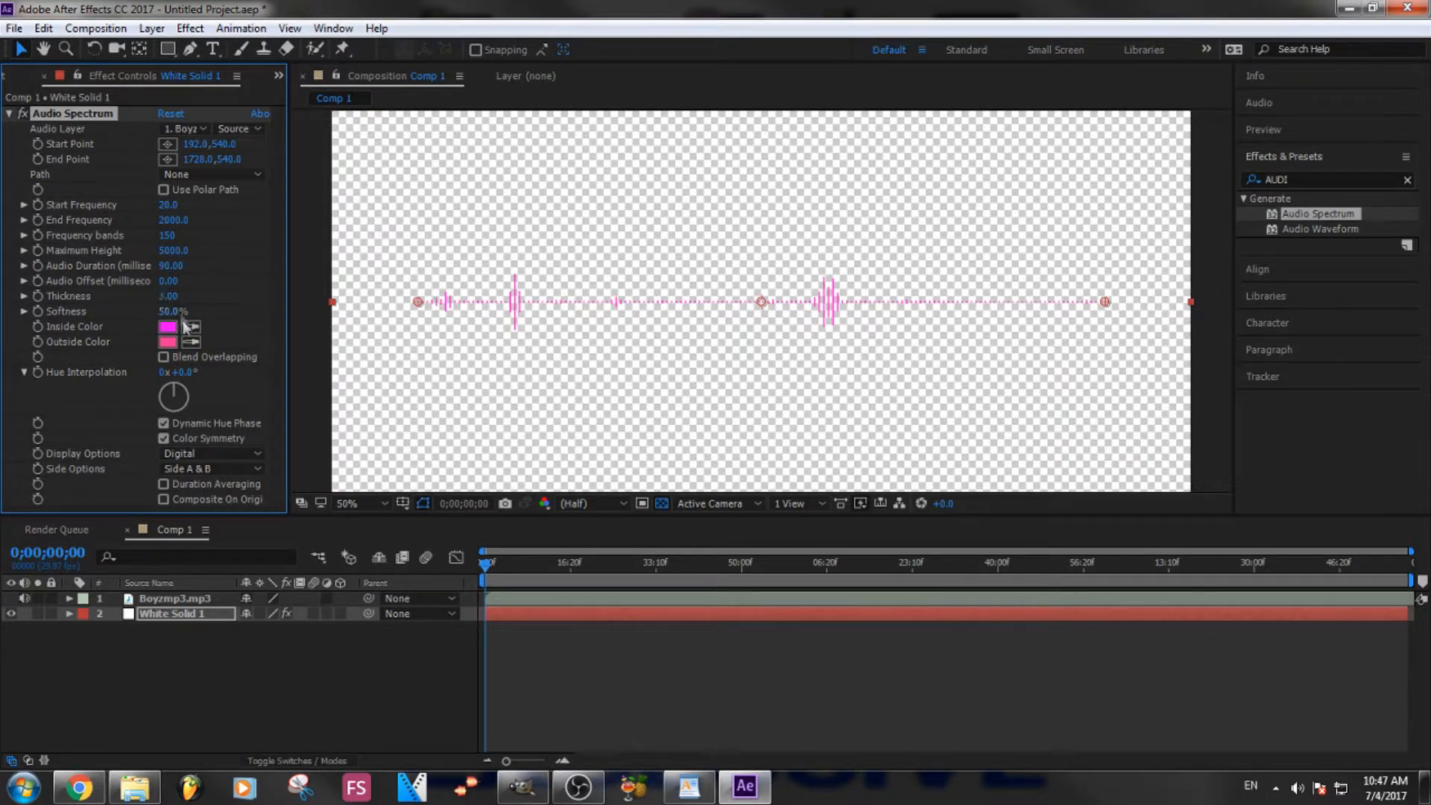
# - Try Audio Spectrum thicknesses of 5 and 10, settle on 8, and set the softness to 100%
pyautogui.click(171, 296)
pyautogui.write('5')
pyautogui.press('Return')
pyautogui.click(171, 296)
pyautogui.write('10')
pyautogui.press('Return')
pyautogui.click(174, 296)
pyautogui.write('3')
pyautogui.click(268, 280)
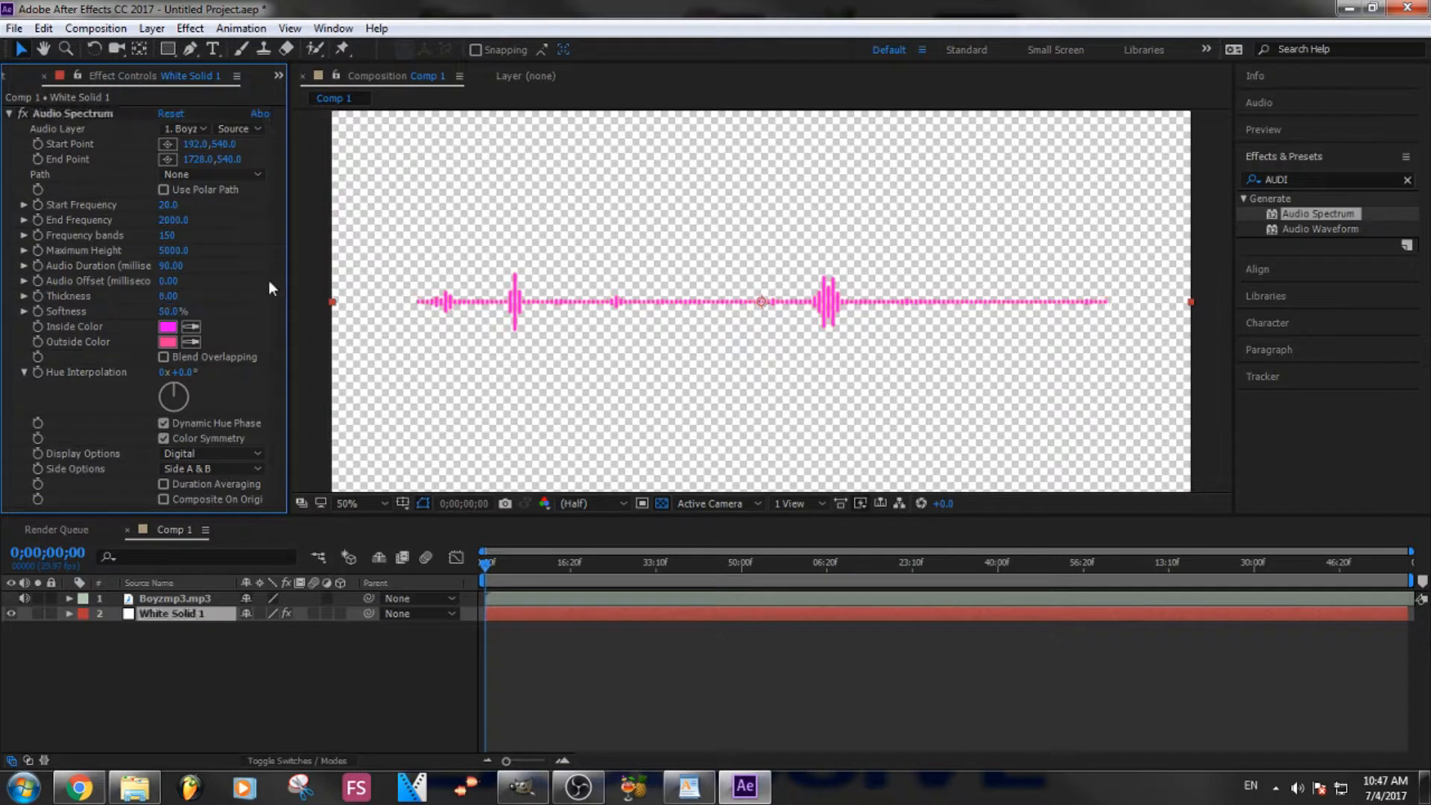
pyautogui.moveTo(169, 312); pyautogui.dragTo(195, 119)
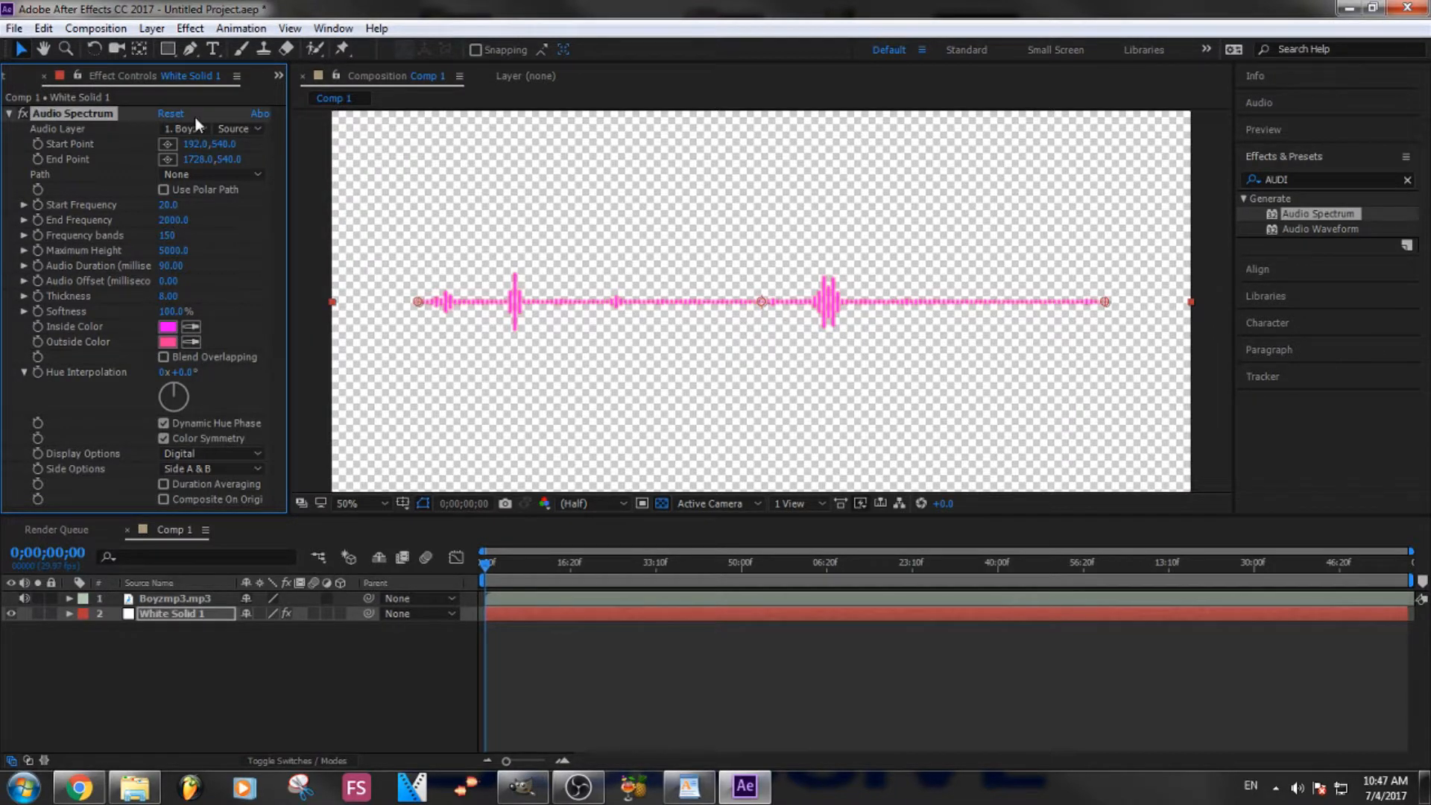
# - Set the Audio Spectrum's inside color to blue 2F3CDC and its outside color to white FFFFFF
pyautogui.click(172, 328)
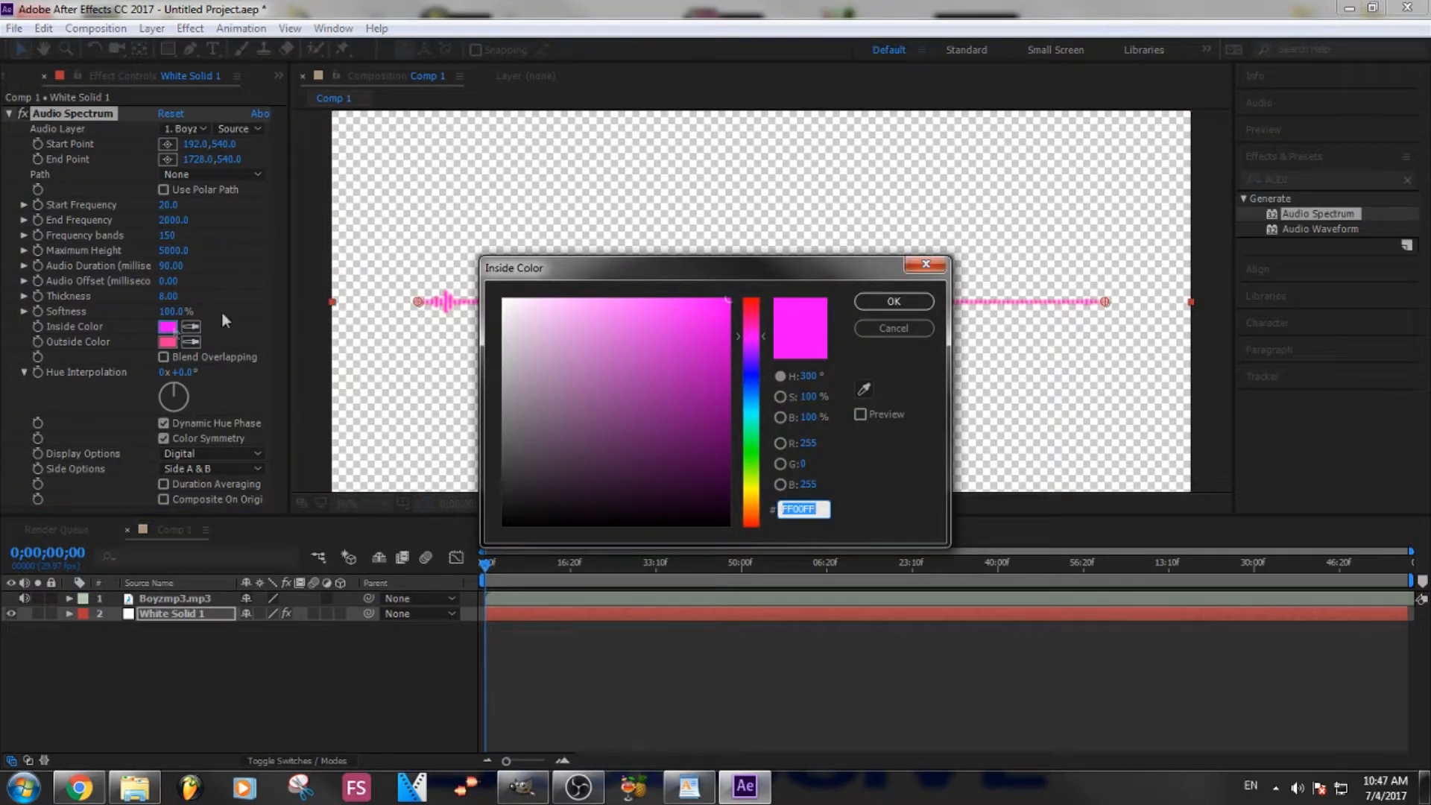
pyautogui.moveTo(760, 395); pyautogui.dragTo(755, 378)
pyautogui.moveTo(656, 319)
pyautogui.mouseDown()
pyautogui.moveTo(661, 306)
pyautogui.moveTo(682, 334)
pyautogui.mouseUp()
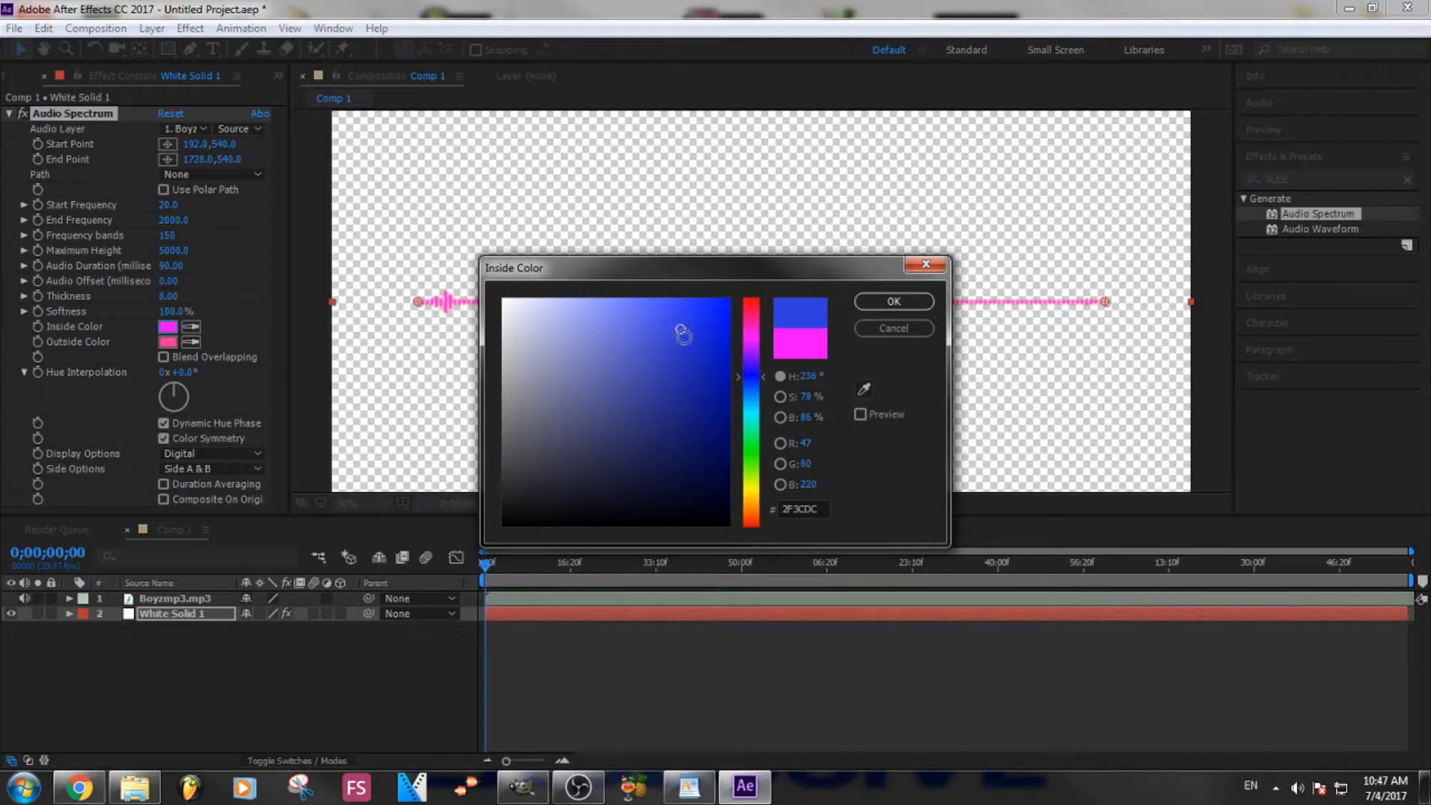
pyautogui.click(893, 301)
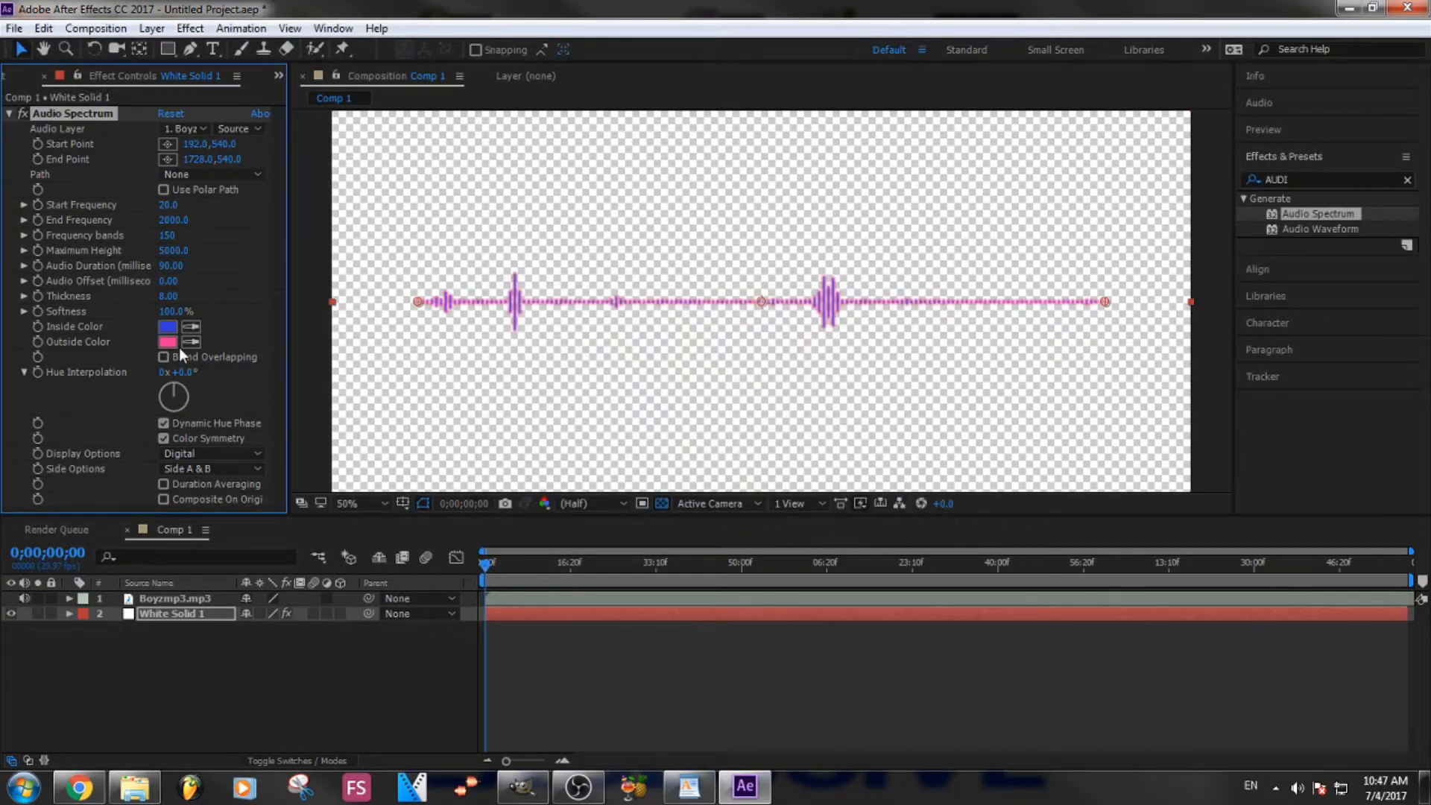
pyautogui.click(167, 343)
pyautogui.moveTo(687, 325); pyautogui.dragTo(415, 284)
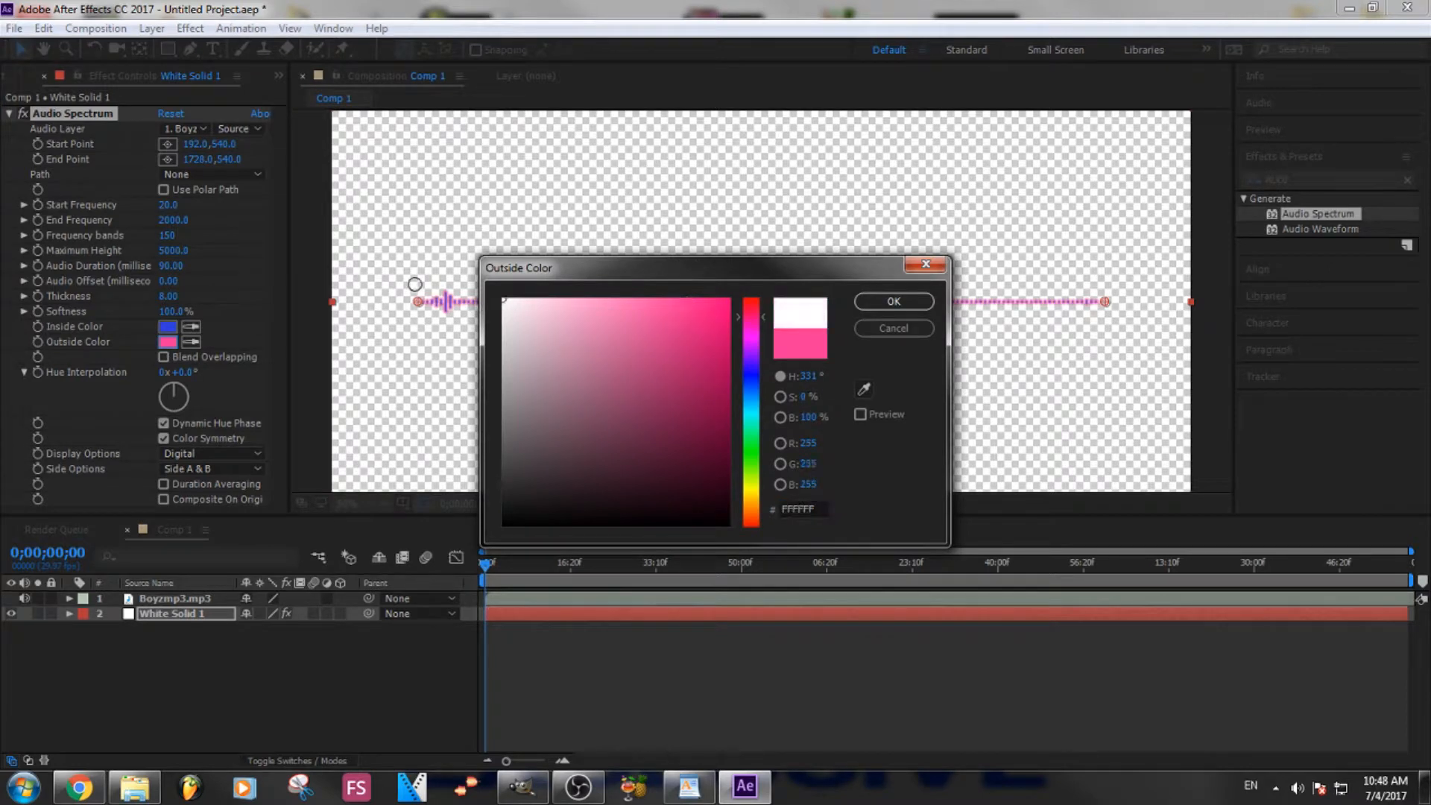
pyautogui.click(894, 302)
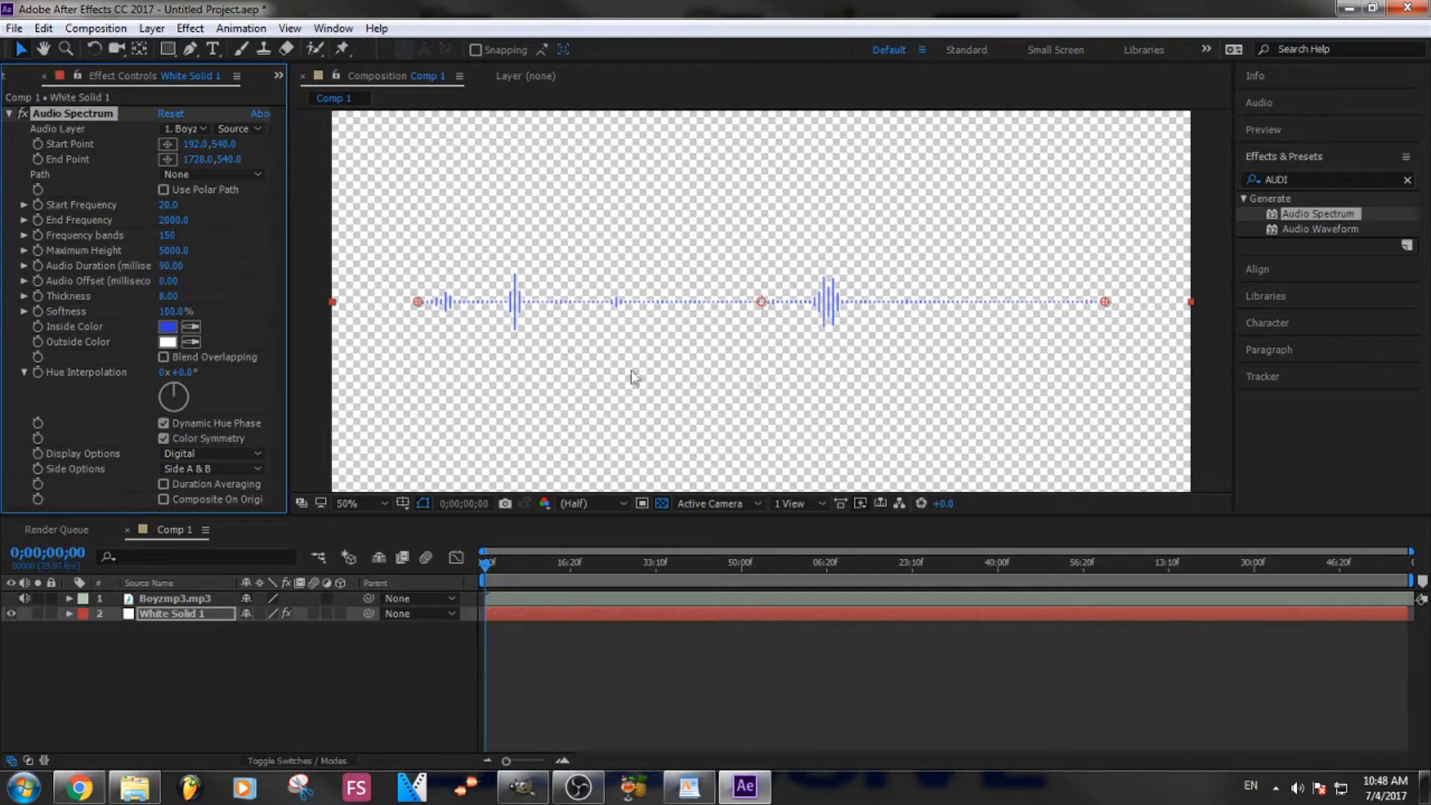
# - Set the spectrum's hue interpolation to -6° and its side option to Side A after trying Side B
pyautogui.moveTo(177, 386)
pyautogui.mouseDown()
pyautogui.moveTo(193, 416)
pyautogui.moveTo(200, 346)
pyautogui.moveTo(189, 406)
pyautogui.moveTo(176, 382)
pyautogui.moveTo(175, 393)
pyautogui.mouseUp()
pyautogui.click(194, 468)
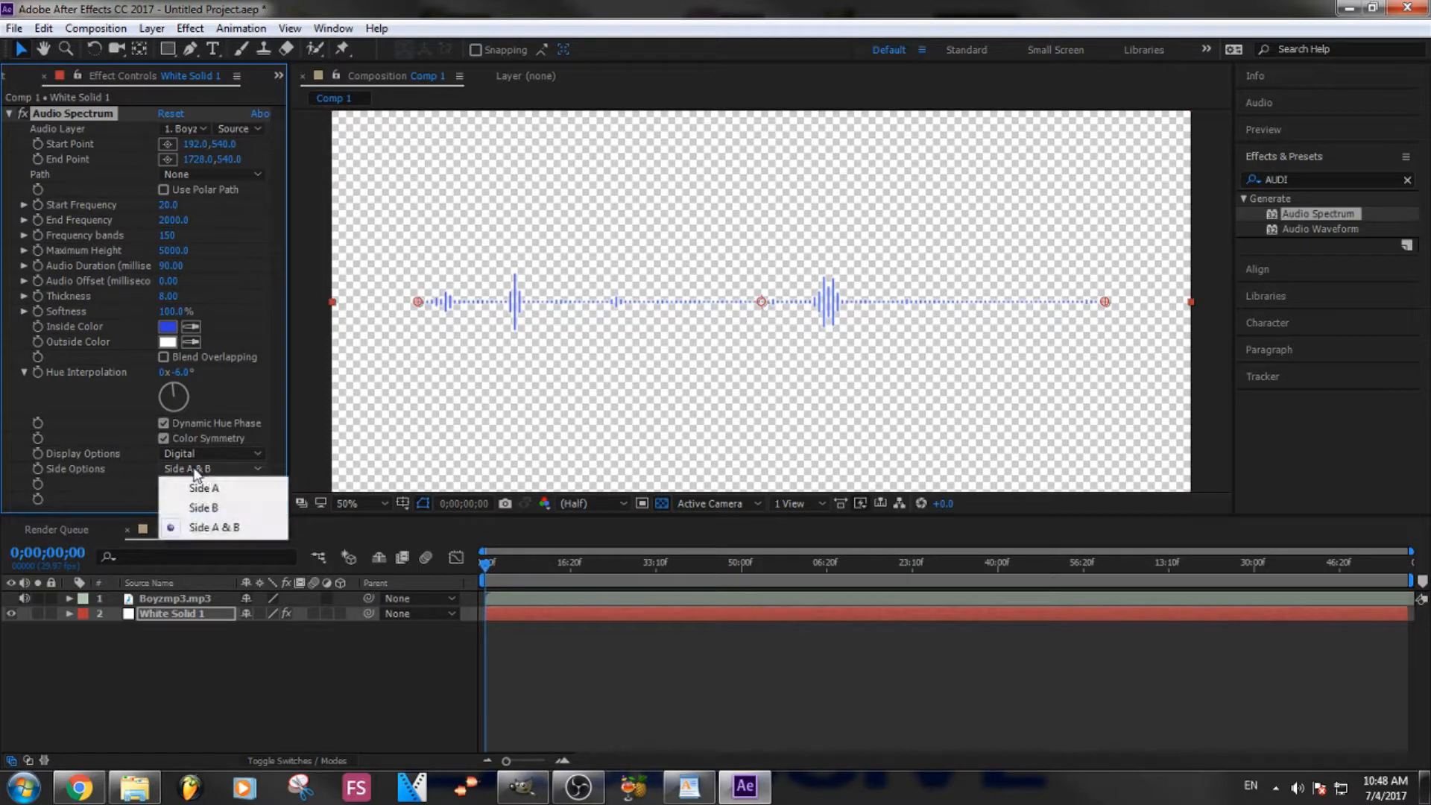
pyautogui.click(220, 508)
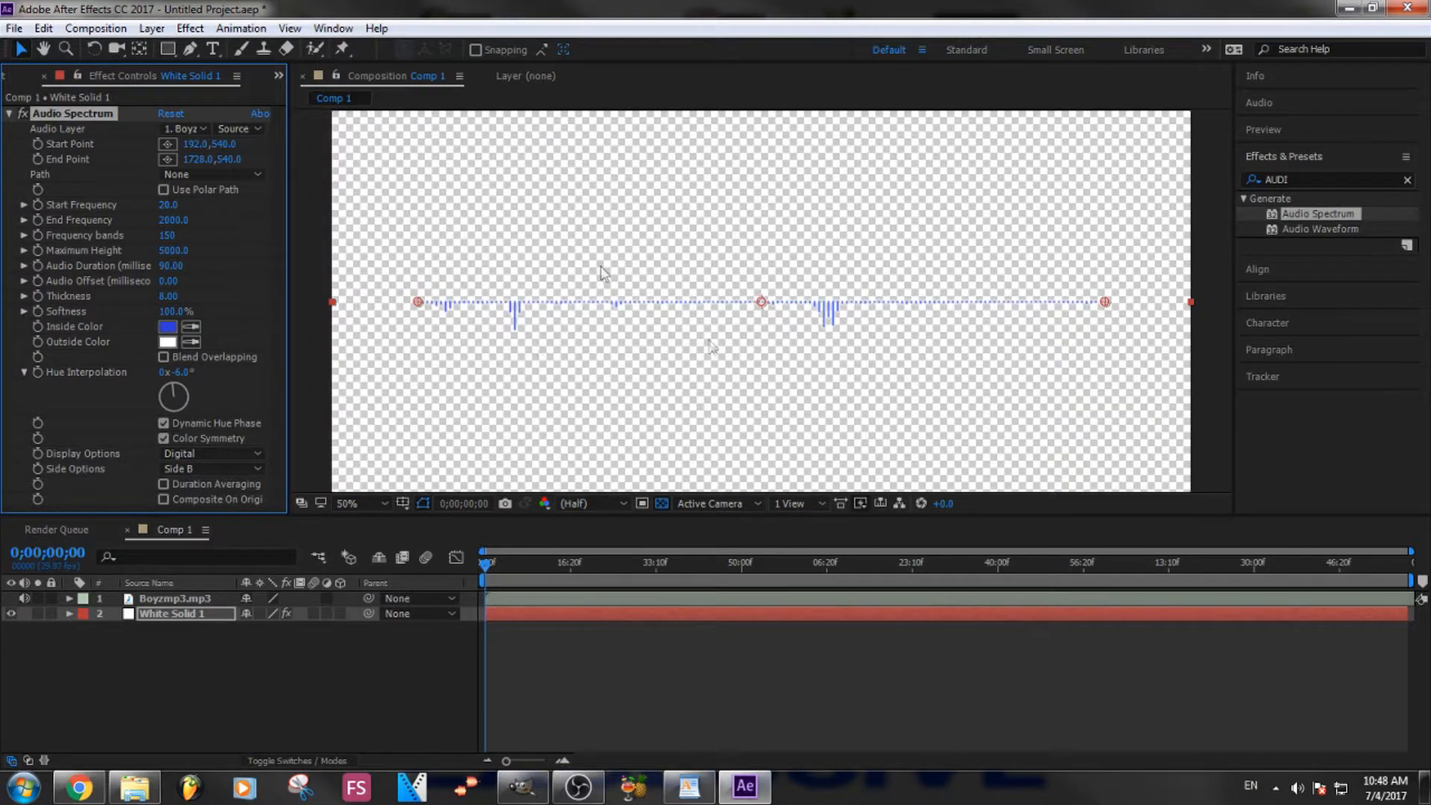
pyautogui.click(189, 465)
pyautogui.click(193, 487)
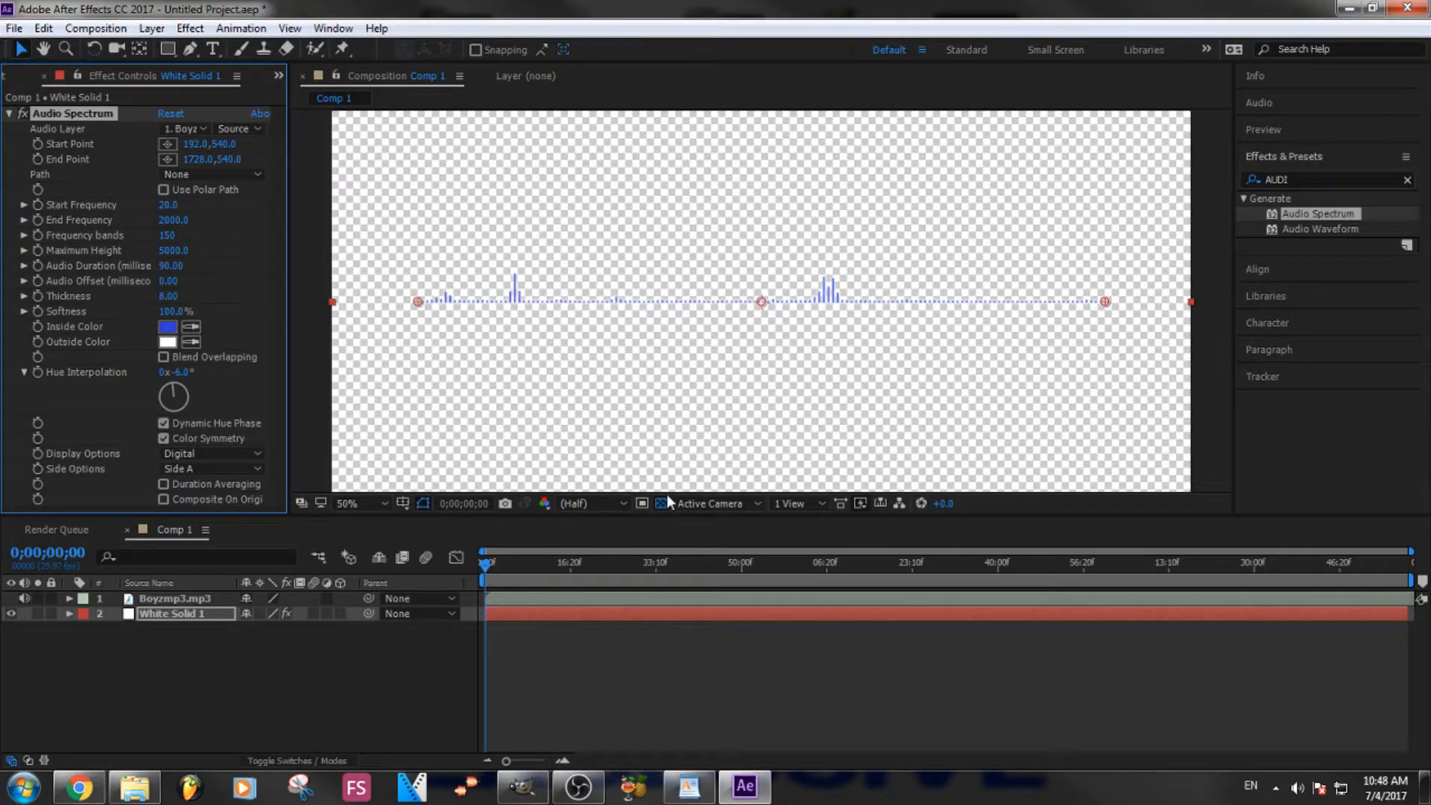
# - Check the spectrum at several points up to 0;01;51;09 and try 128 and 200 frequency bands
pyautogui.moveTo(486, 568); pyautogui.dragTo(893, 616)
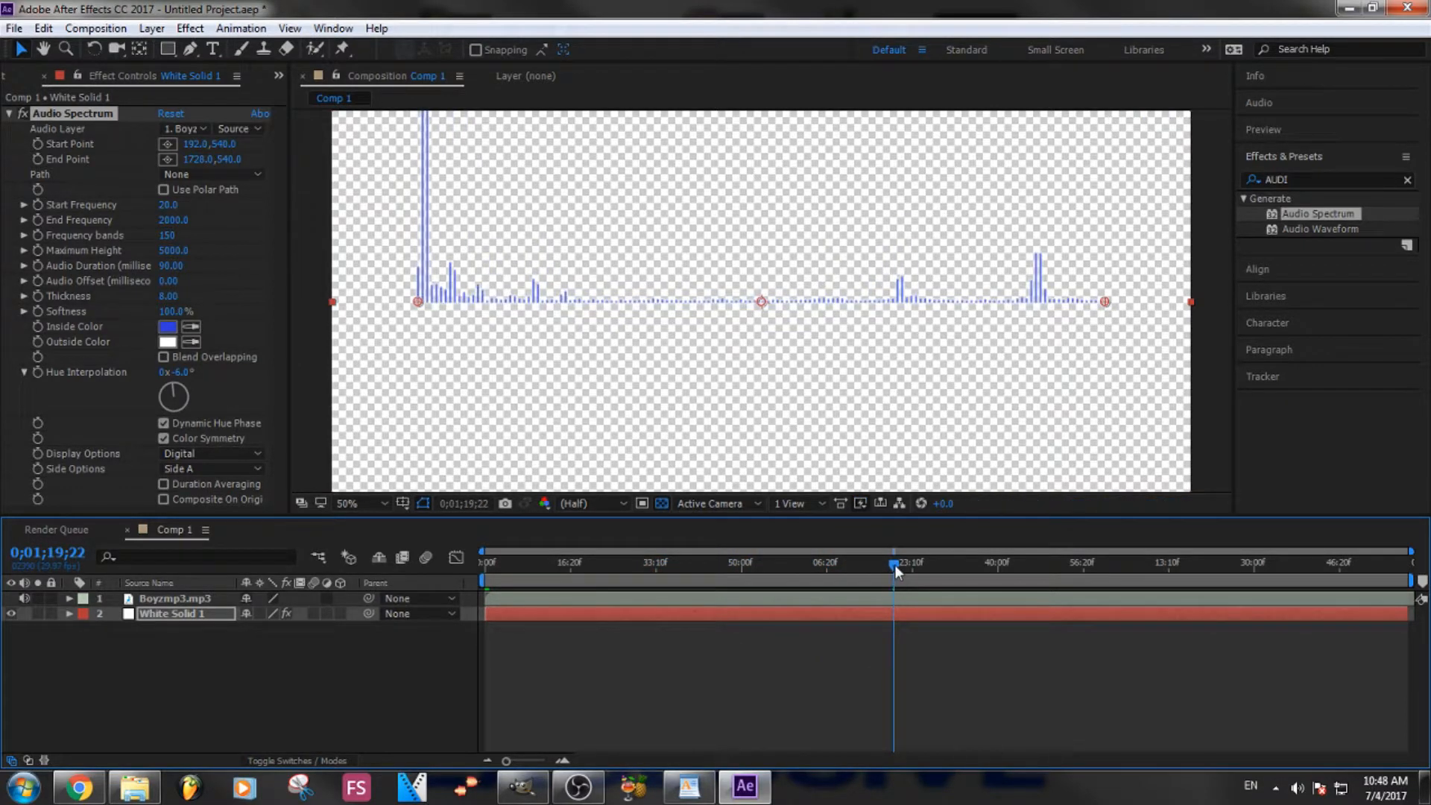
pyautogui.click(939, 580)
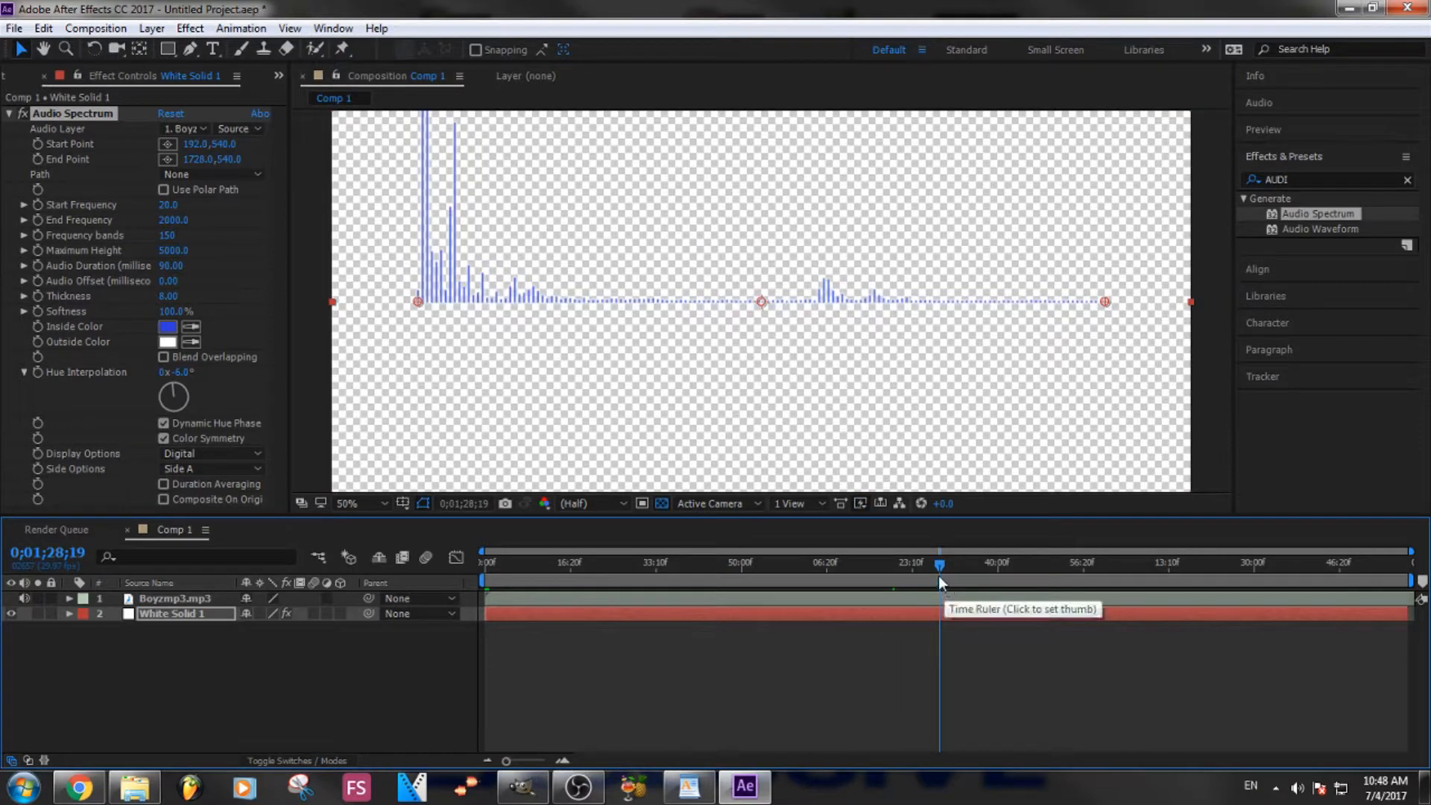
pyautogui.click(975, 580)
pyautogui.moveTo(975, 580); pyautogui.dragTo(1057, 574)
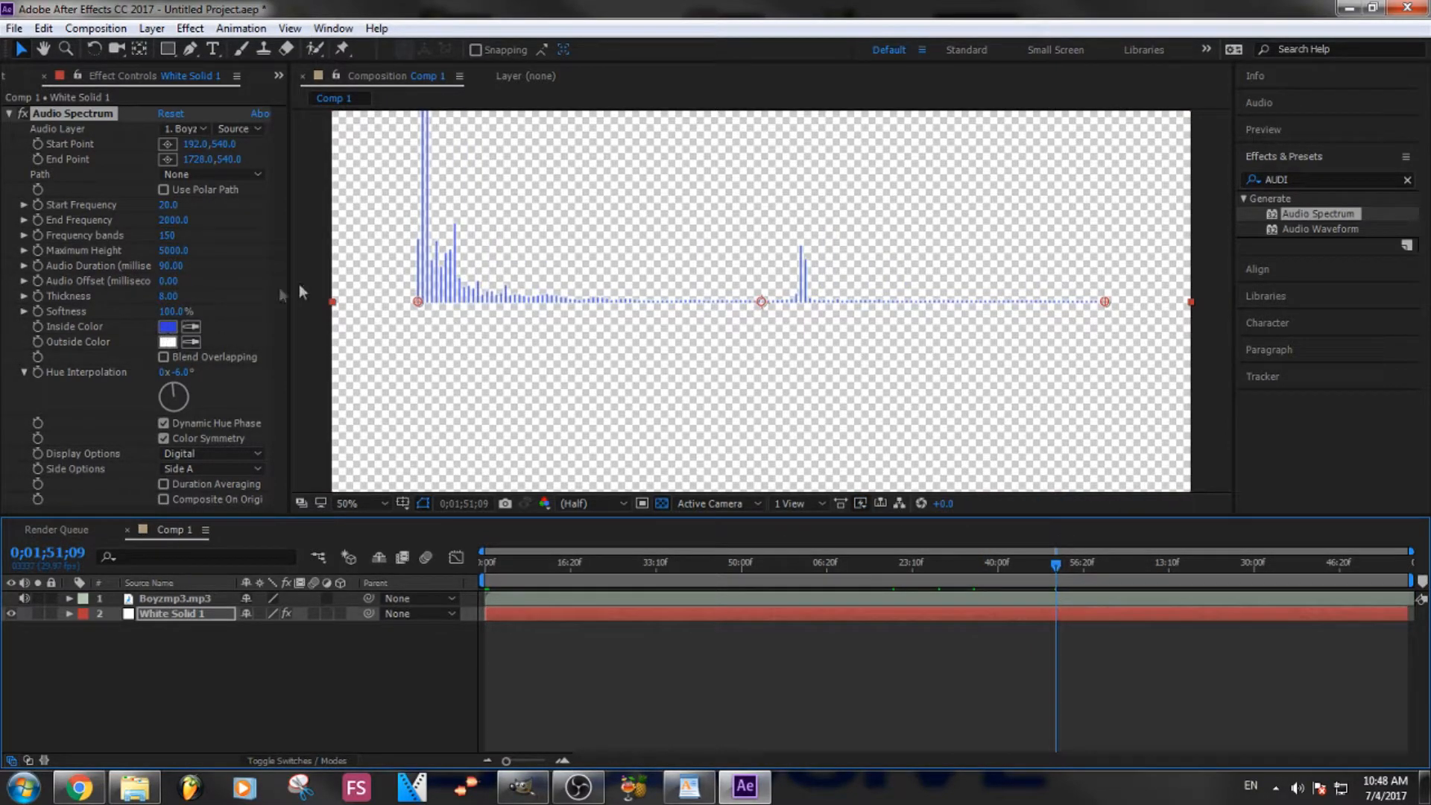
pyautogui.click(164, 235)
pyautogui.write('128')
pyautogui.press('Return')
pyautogui.click(173, 236)
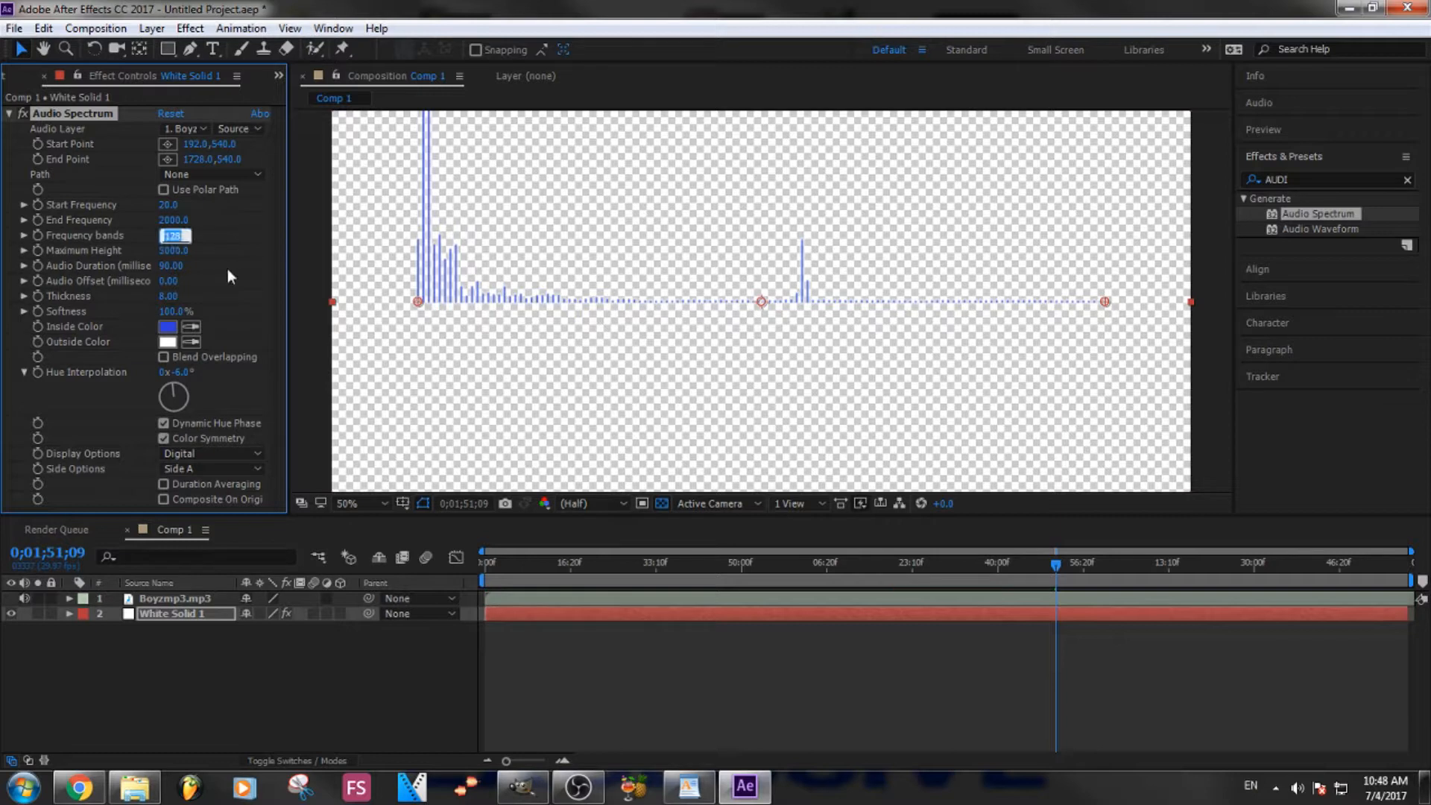
pyautogui.write('200')
pyautogui.press('Return')
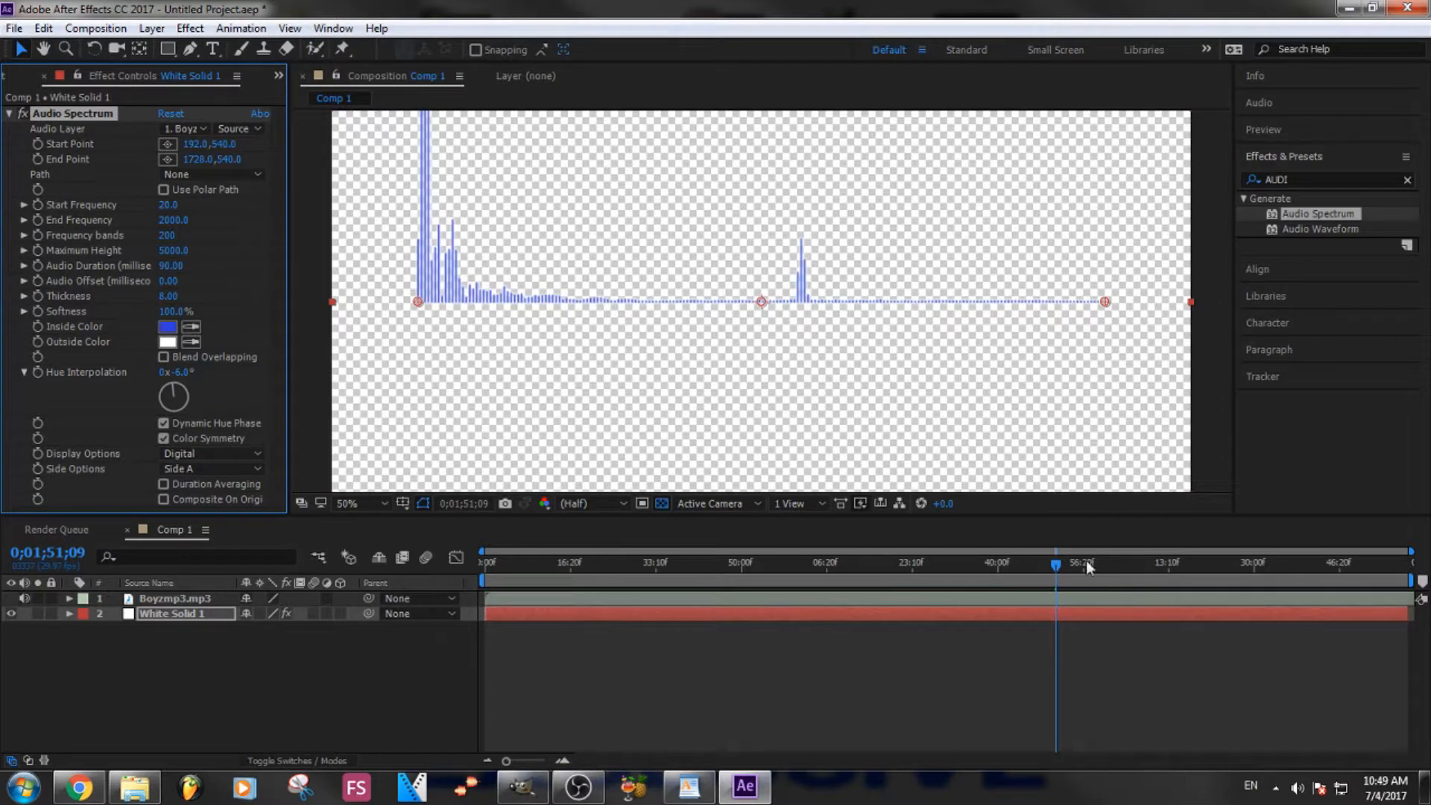
# - Set the Audio Spectrum's frequency bands to 175 and check the result near the start of the song
pyautogui.moveTo(1055, 565); pyautogui.dragTo(978, 565)
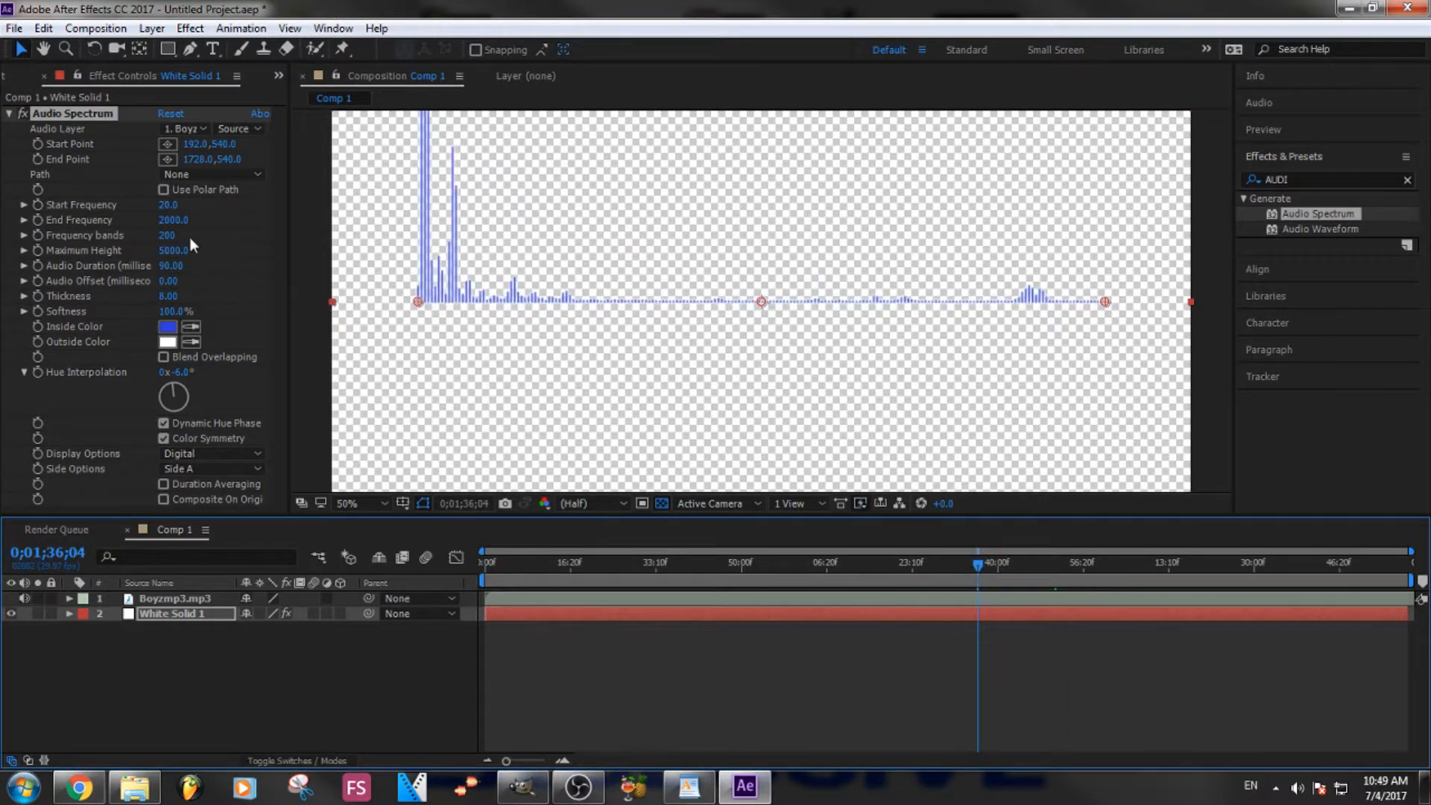
pyautogui.click(168, 235)
pyautogui.write('175')
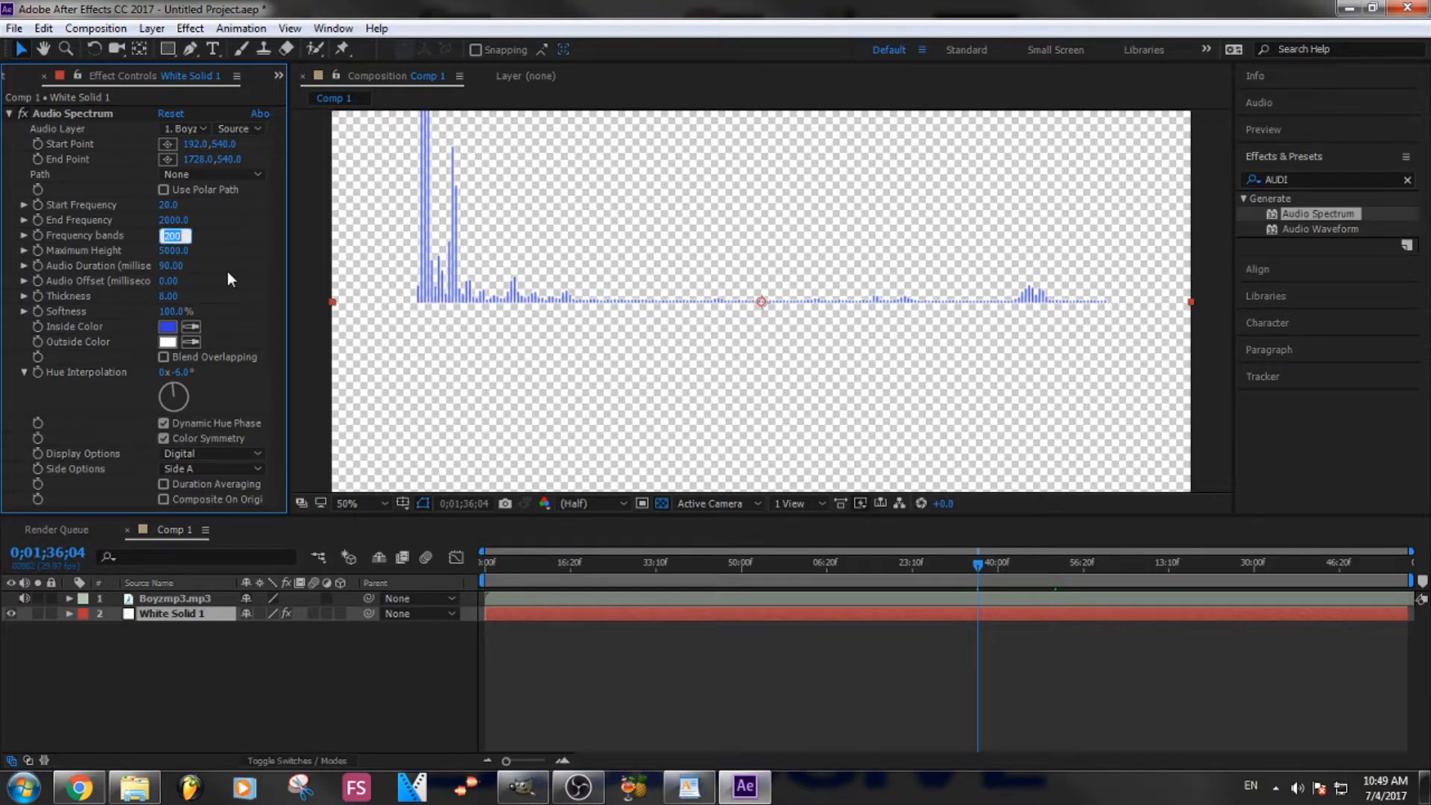
pyautogui.write('2')
pyautogui.click(227, 272)
pyautogui.moveTo(978, 572); pyautogui.dragTo(509, 572)
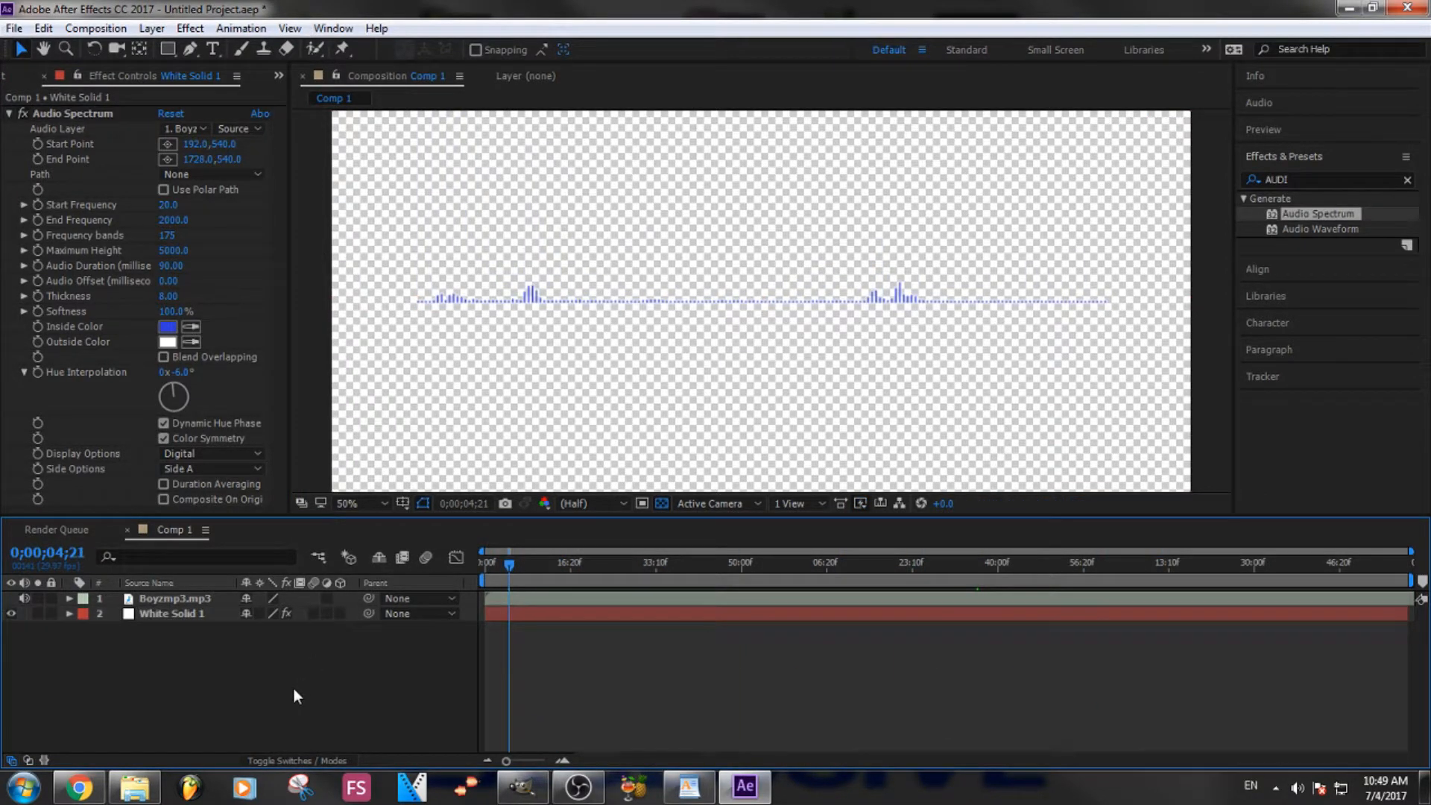
# - Add the spectrum composition to the render queue and accept its render settings with Best quality and Full resolution
pyautogui.hotkey('ctrl', 'm')
pyautogui.click(160, 635)
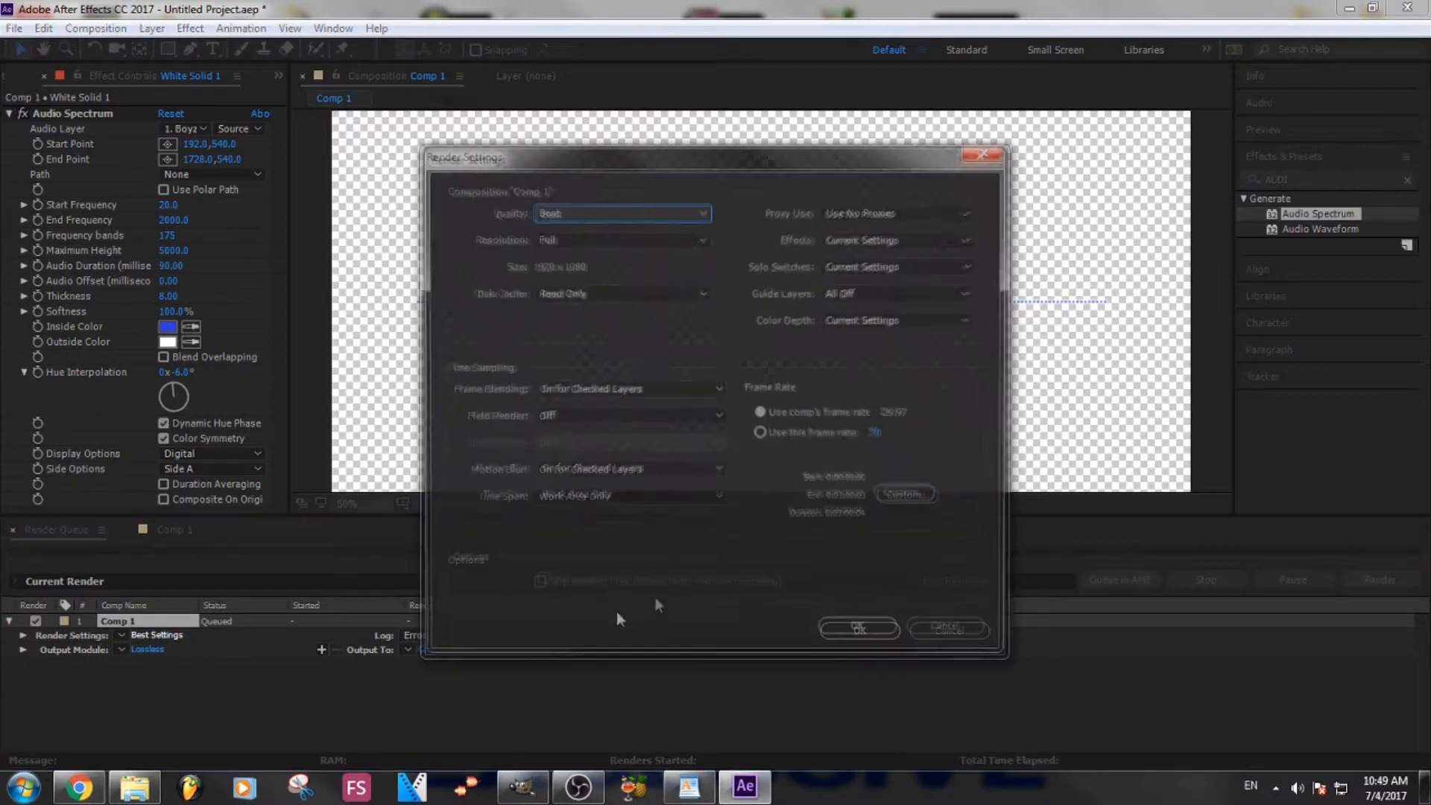
pyautogui.click(857, 625)
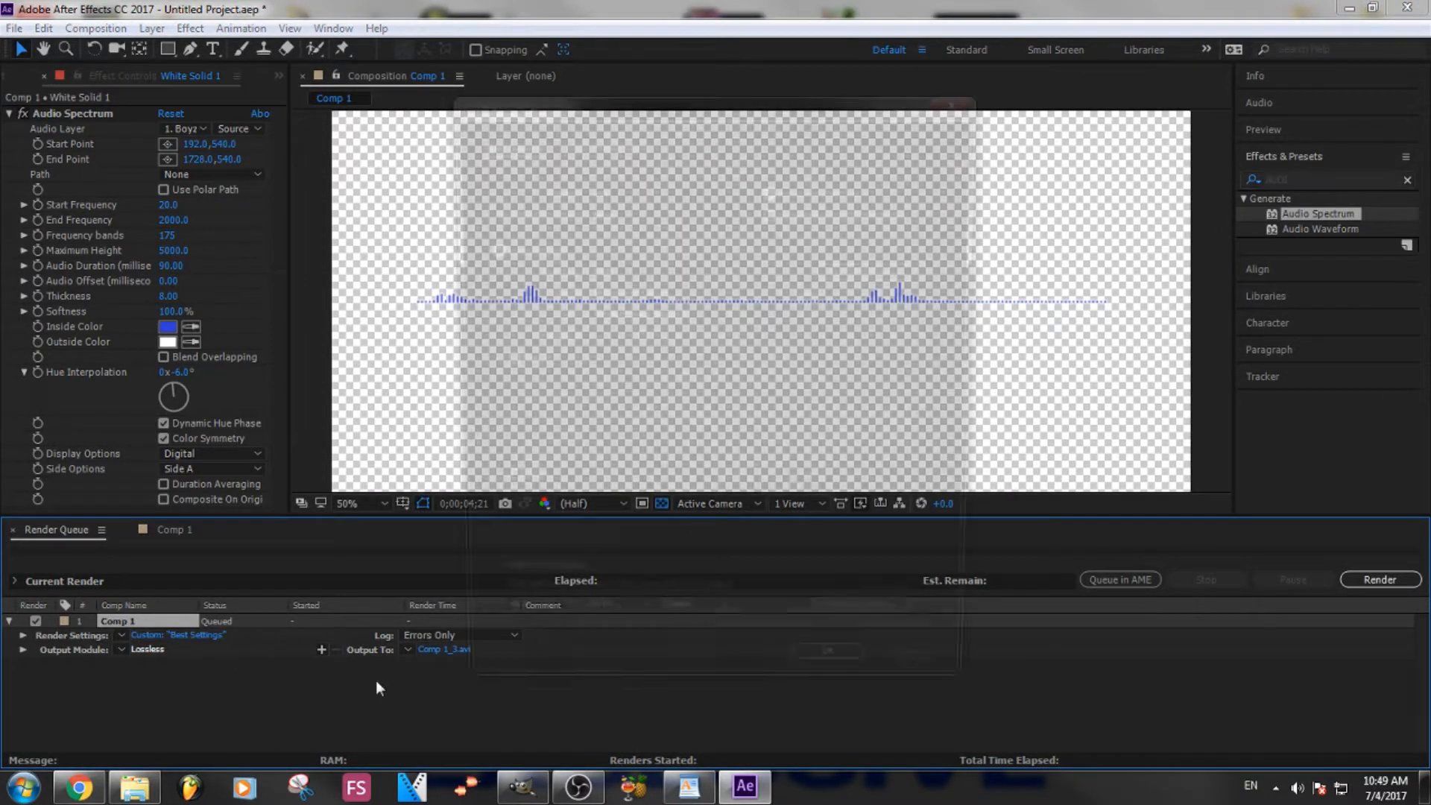
# - Turn audio output off and set the channels to RGB + Alpha in the output module settings
pyautogui.click(565, 588)
pyautogui.click(571, 652)
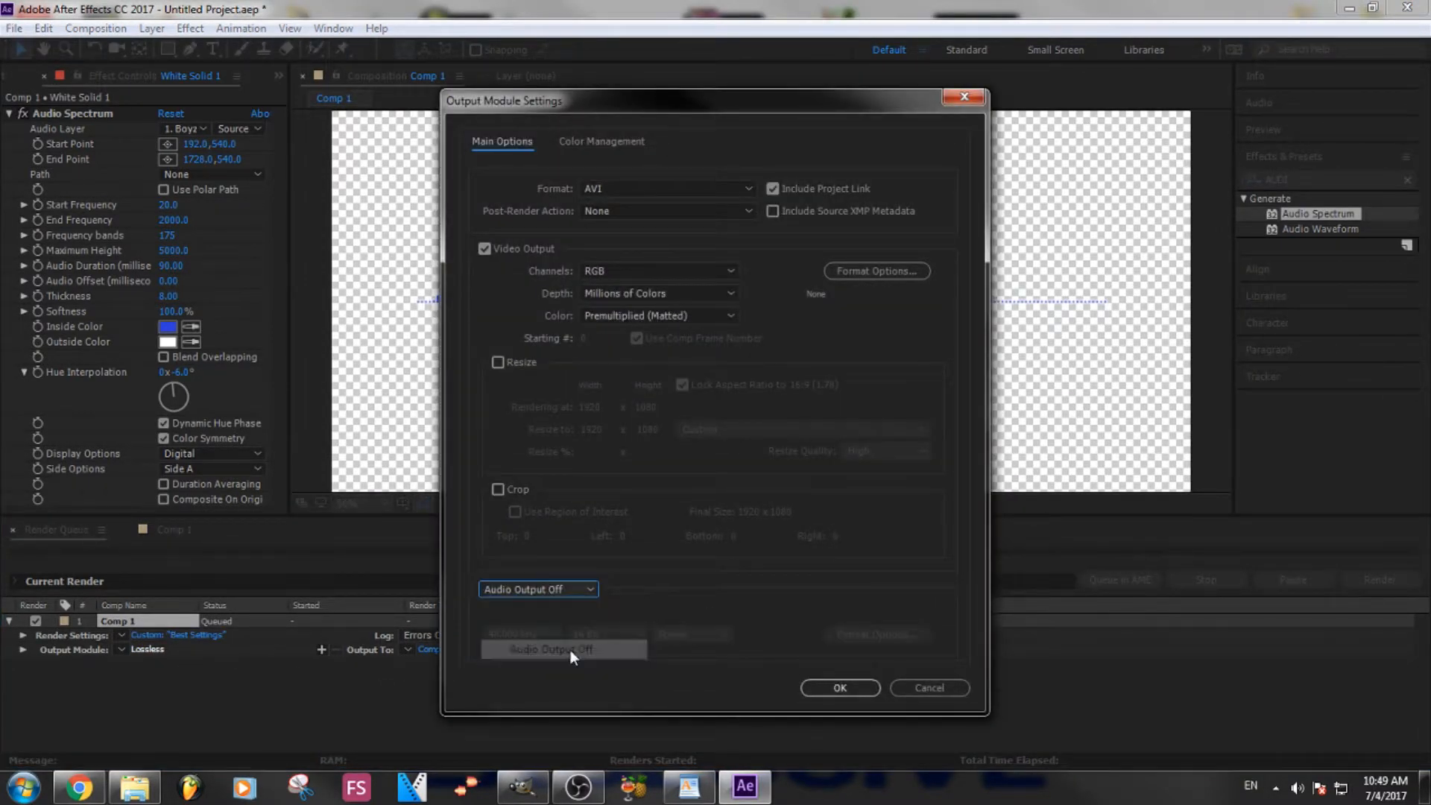
pyautogui.click(653, 268)
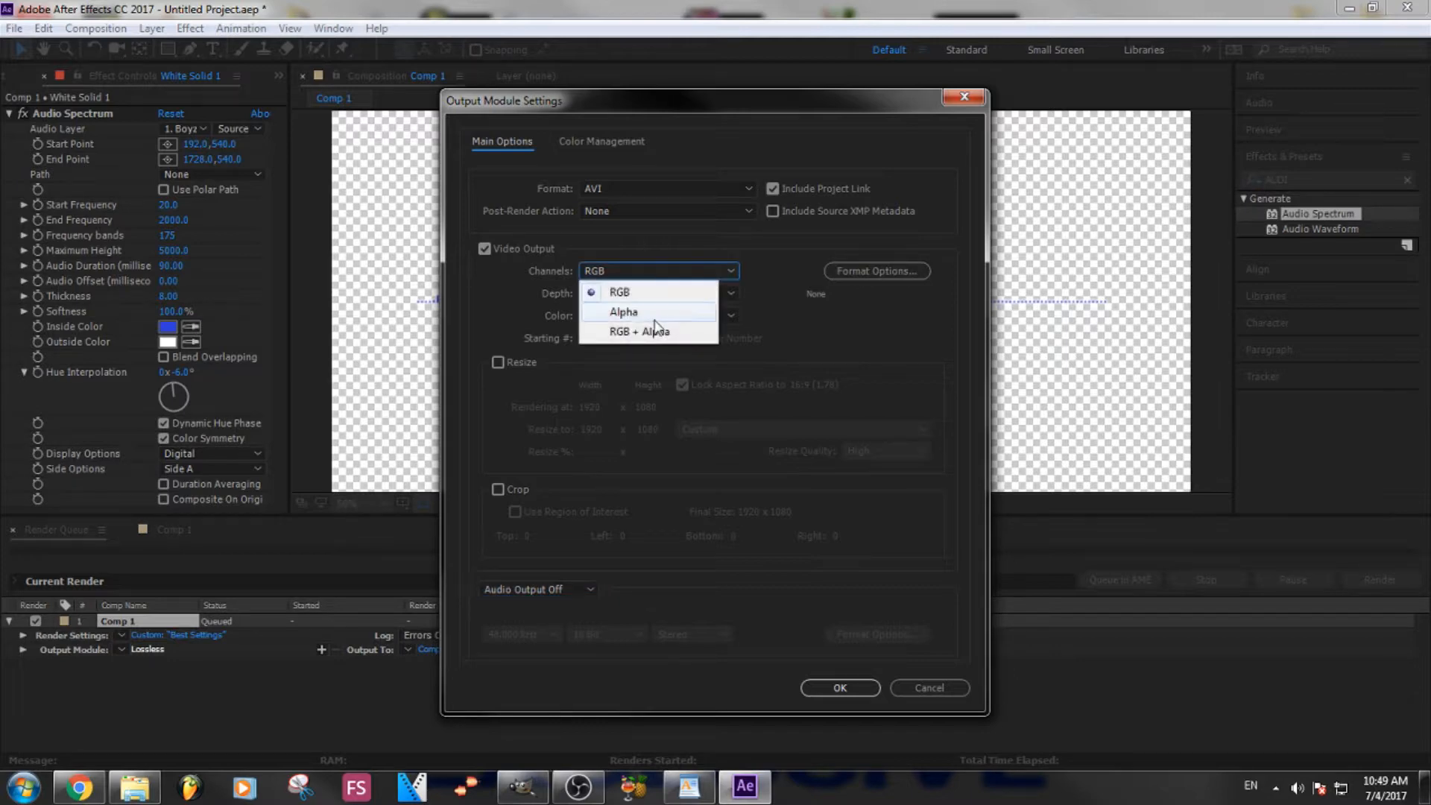
pyautogui.click(655, 331)
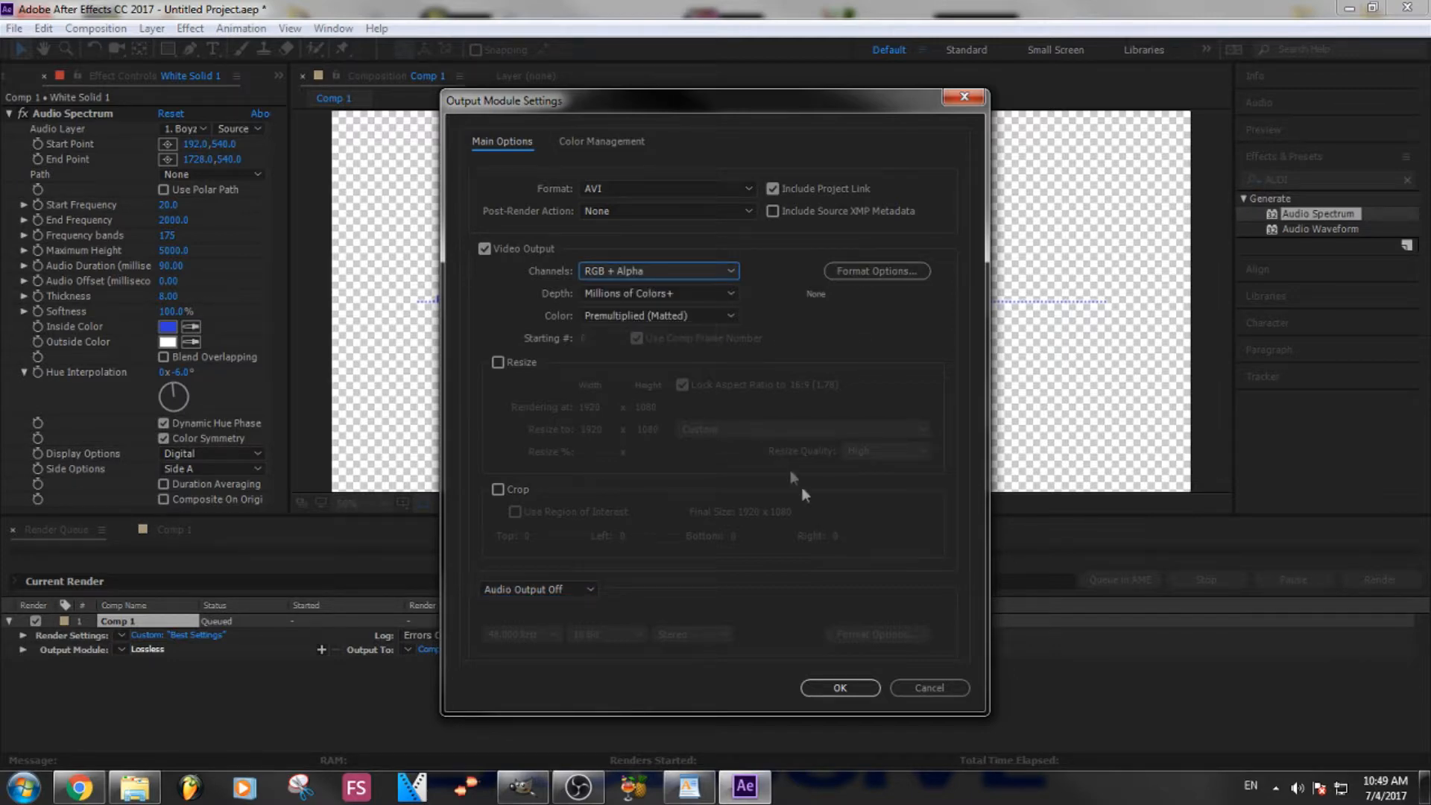
pyautogui.click(839, 688)
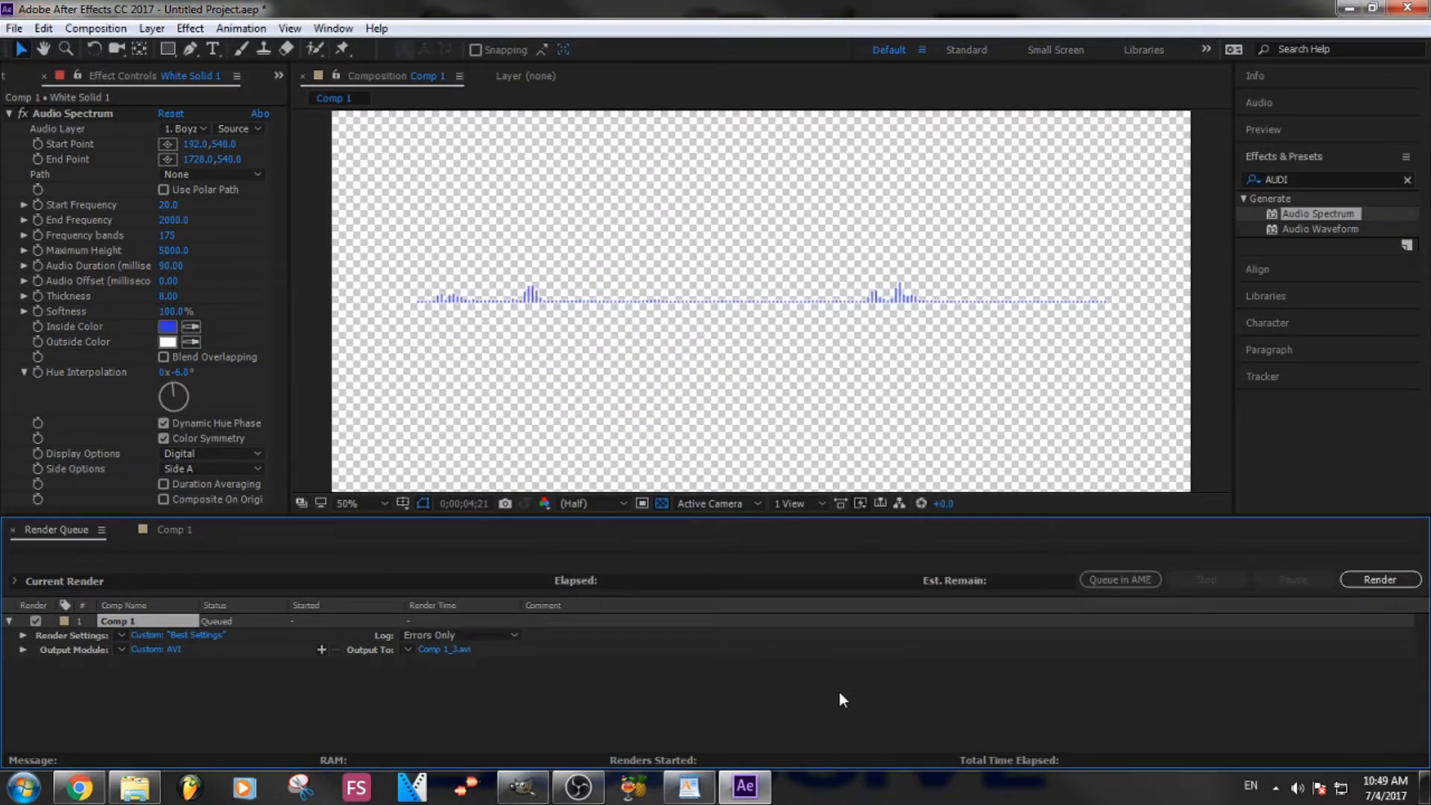
# - Set the render's output file name to SB WAVES in the Documents library
pyautogui.click(457, 647)
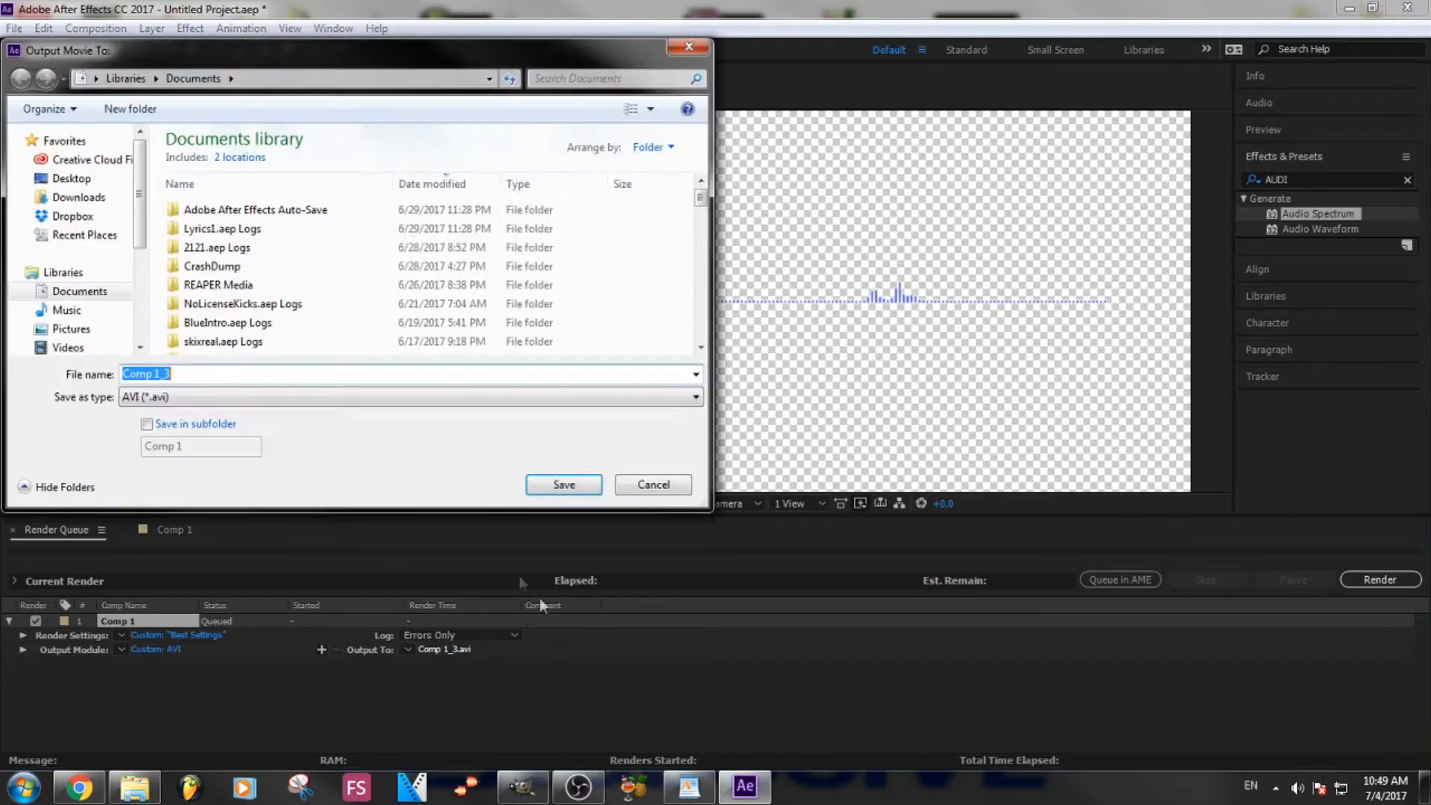
pyautogui.write('SB ')
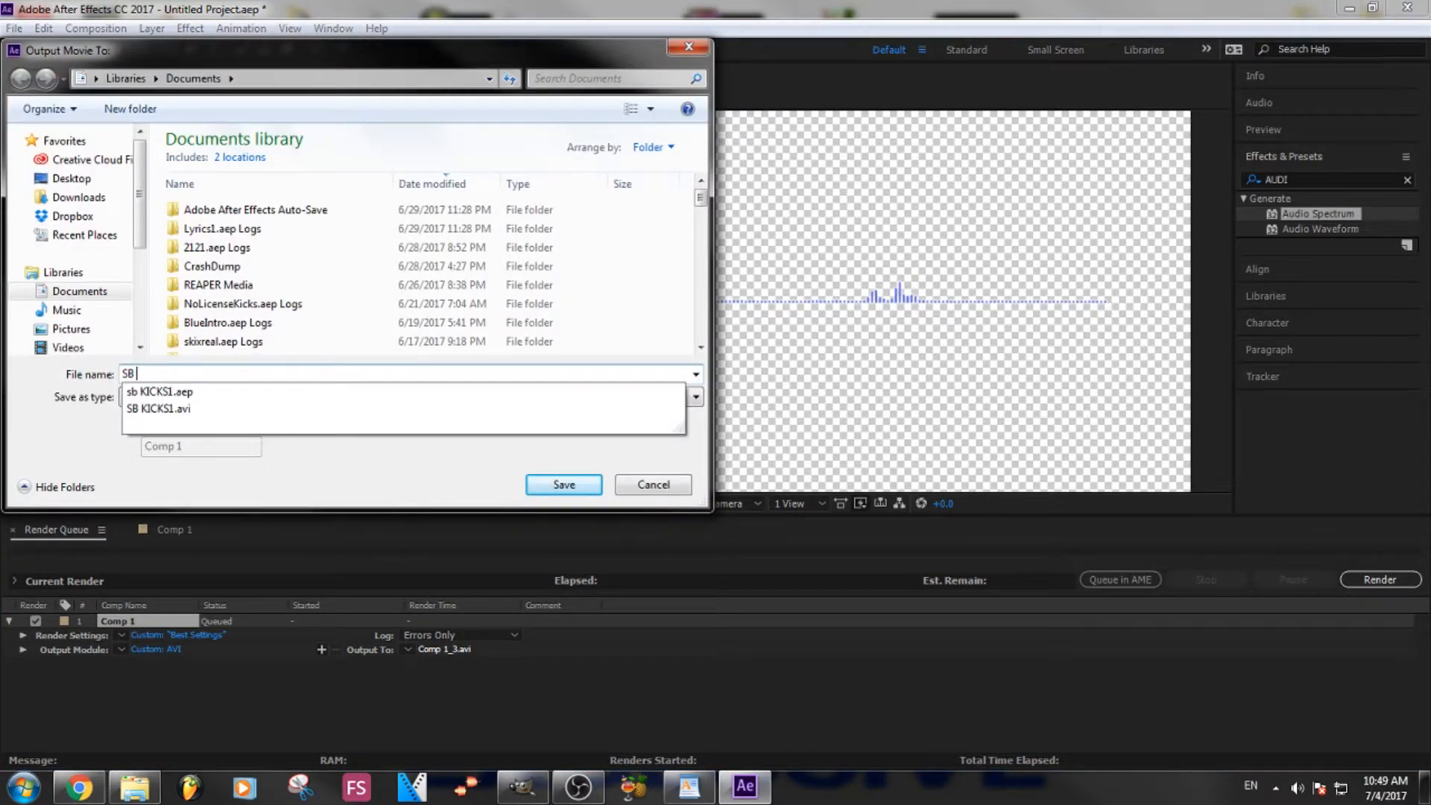
pyautogui.write('WAVEXS')
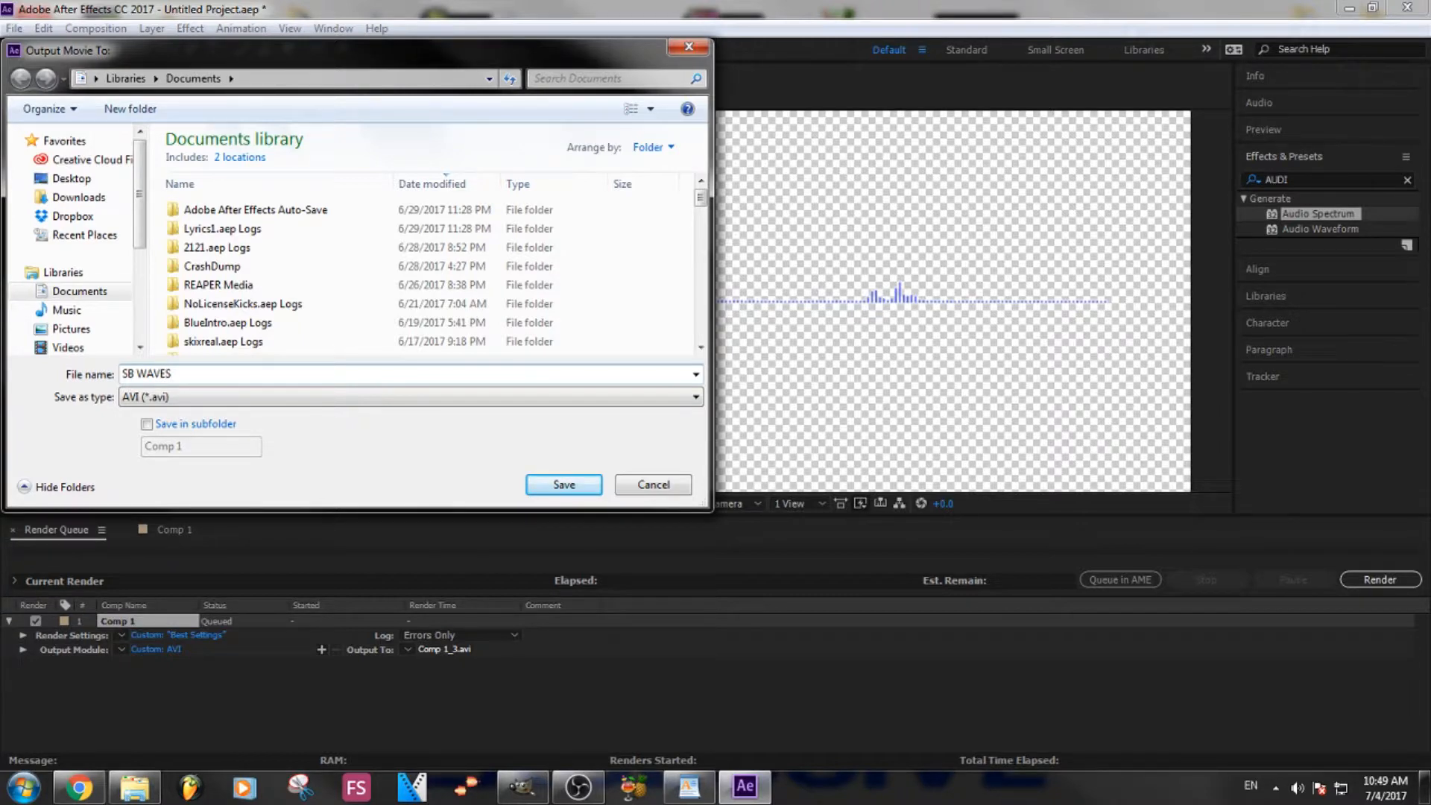
pyautogui.press('Return')
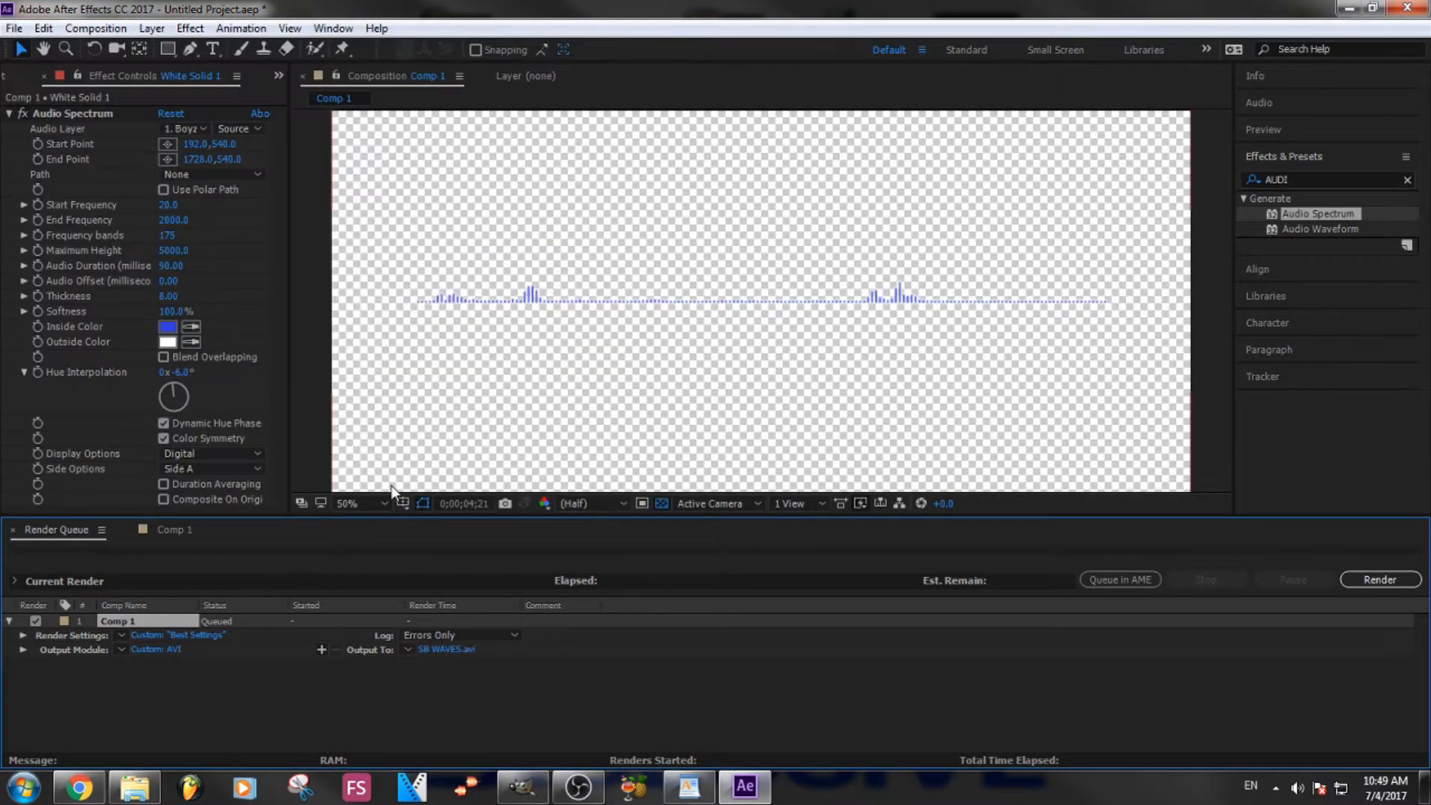
# - Save the project as SBWAVES1 and start rendering the queued spectrum composition
pyautogui.click(14, 28)
pyautogui.click(77, 214)
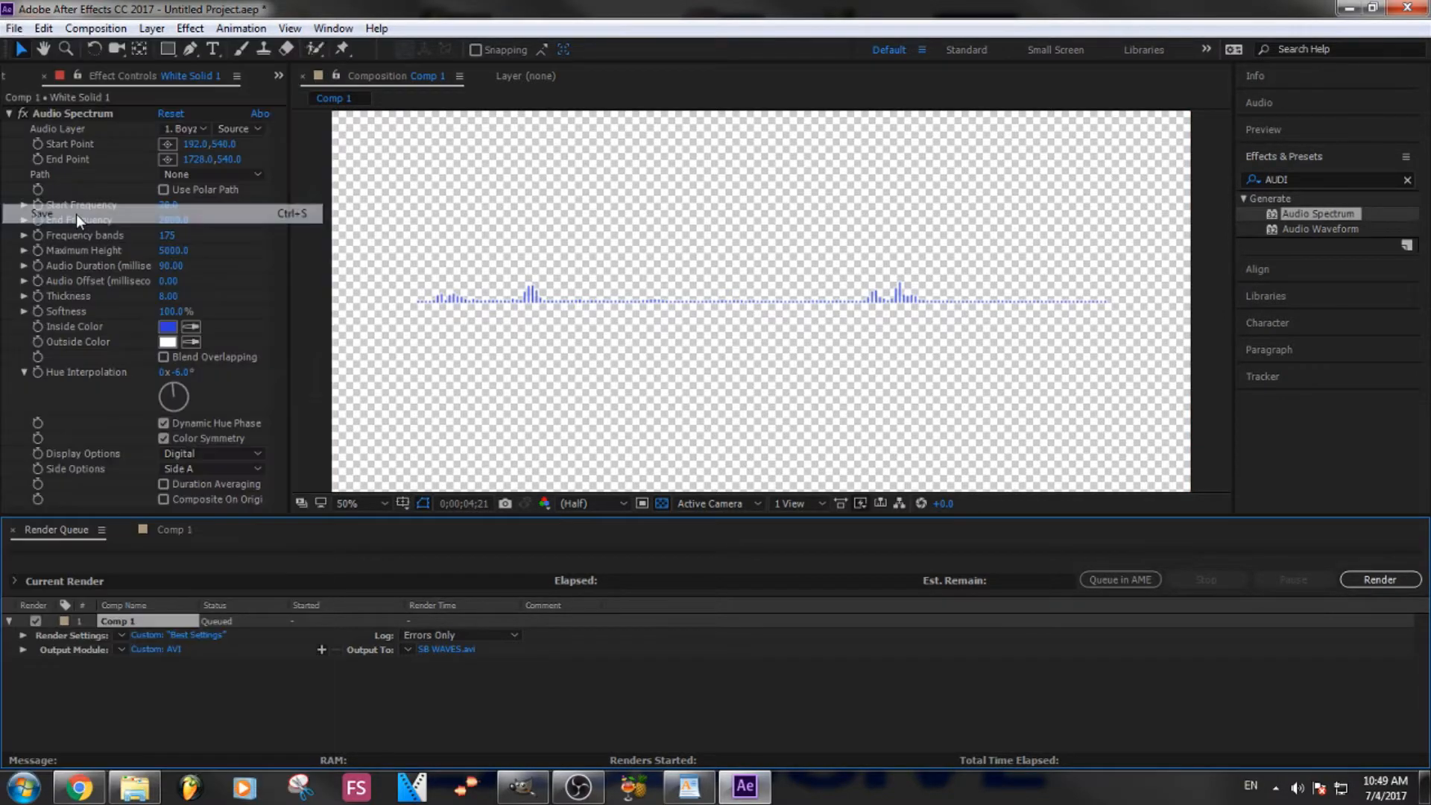
pyautogui.write('SBWAVES1')
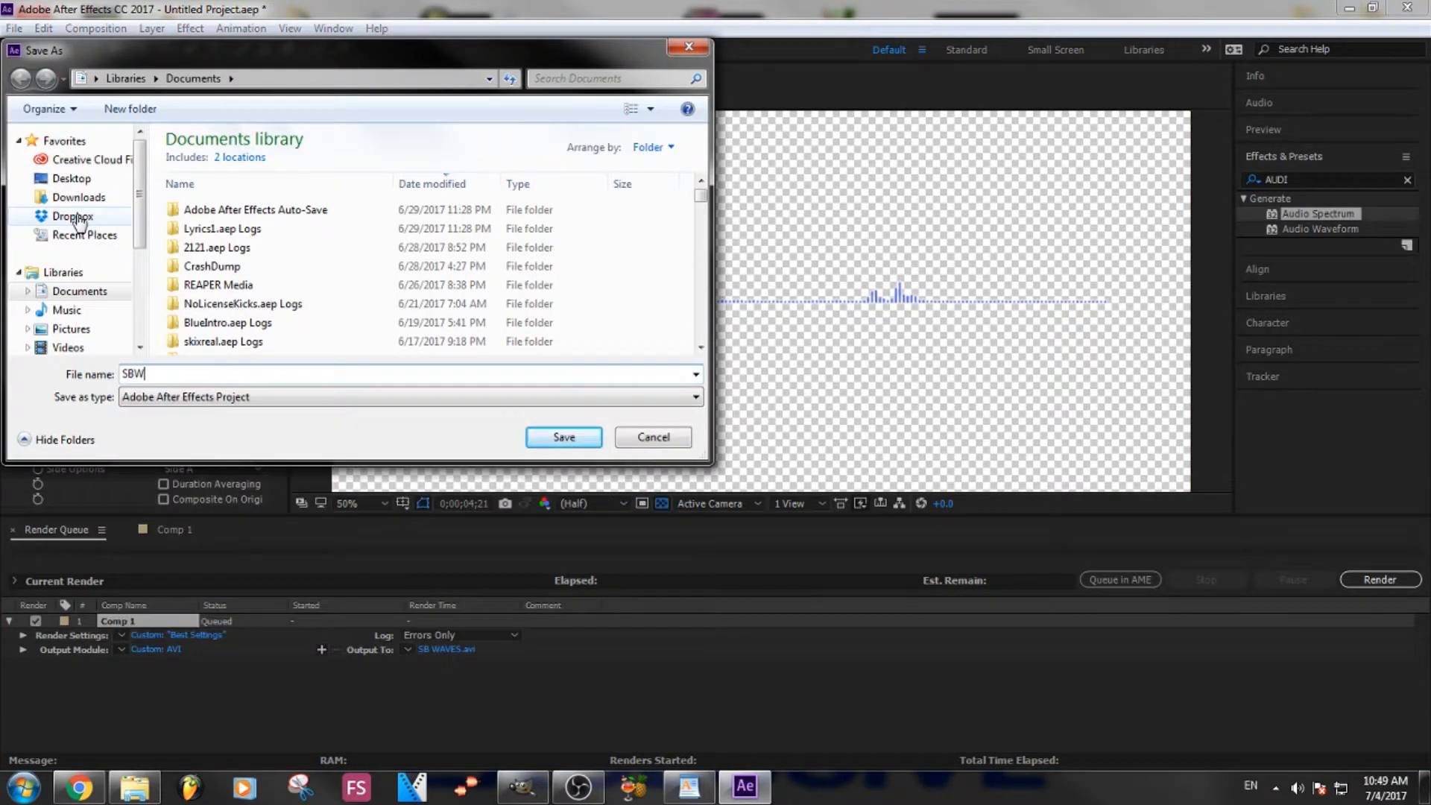
pyautogui.press('Return')
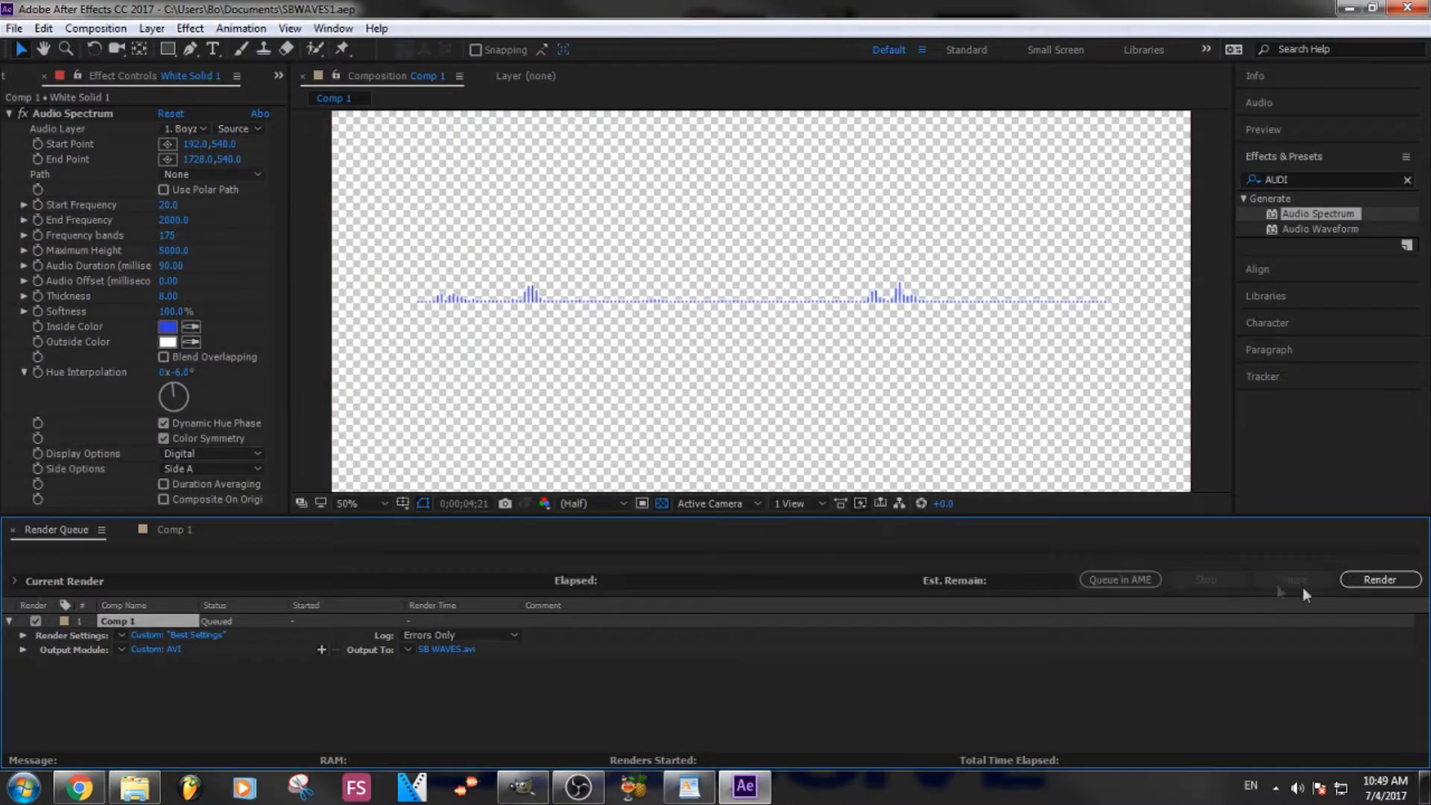
pyautogui.click(1366, 585)
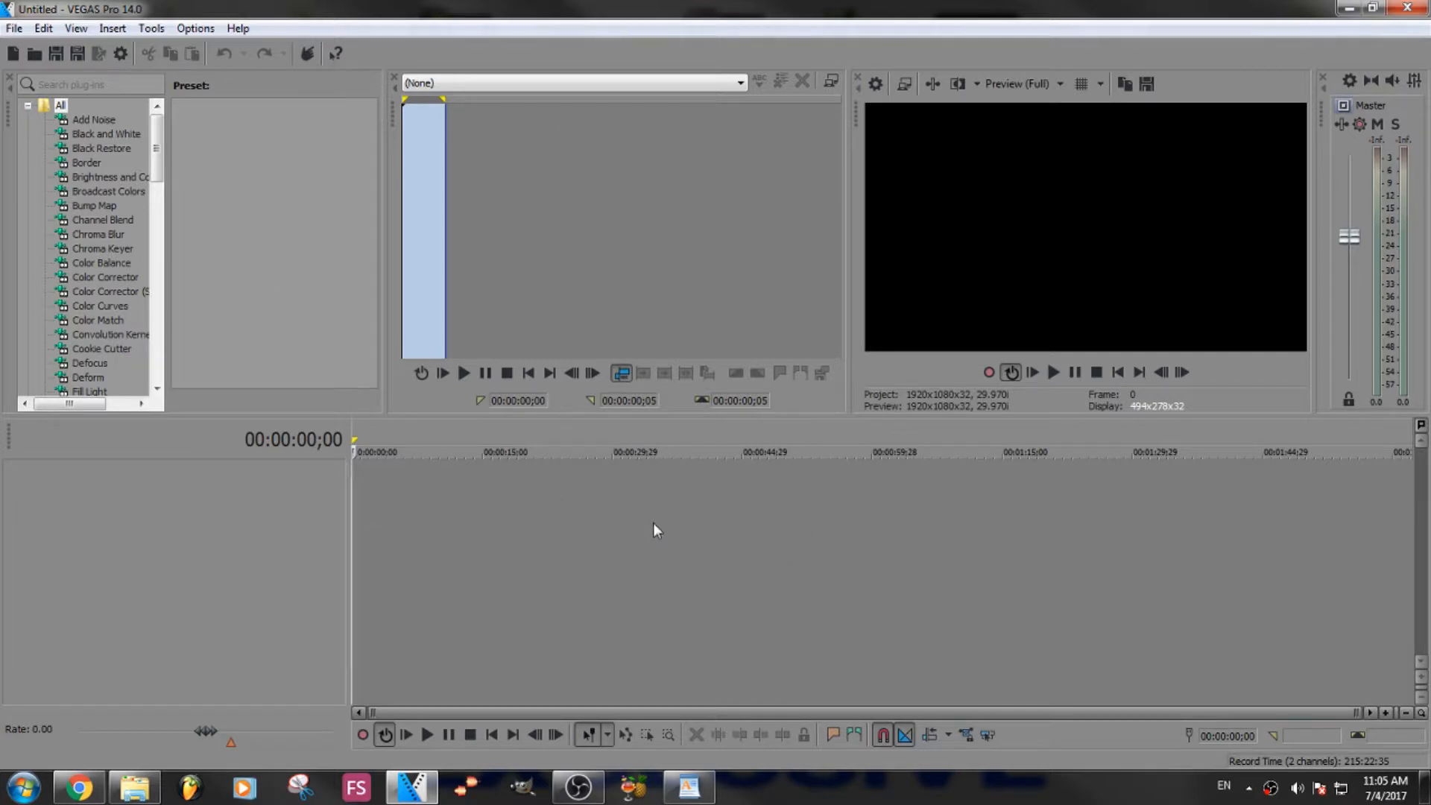
# - In VEGAS Pro, find the VIDEO1 image on the computer, place it at the timeline start and extend it past one minute
pyautogui.click(134, 783)
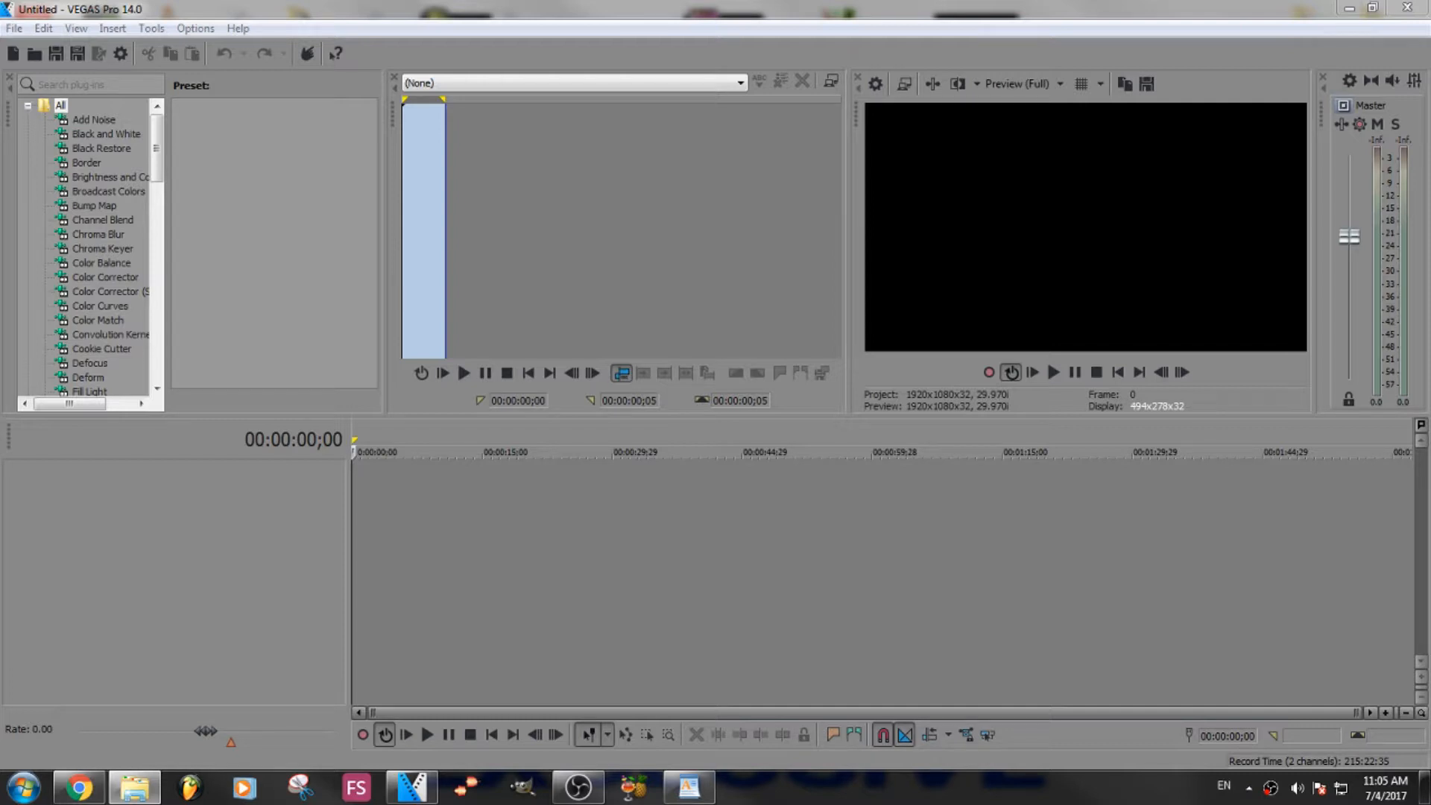
pyautogui.click(22, 788)
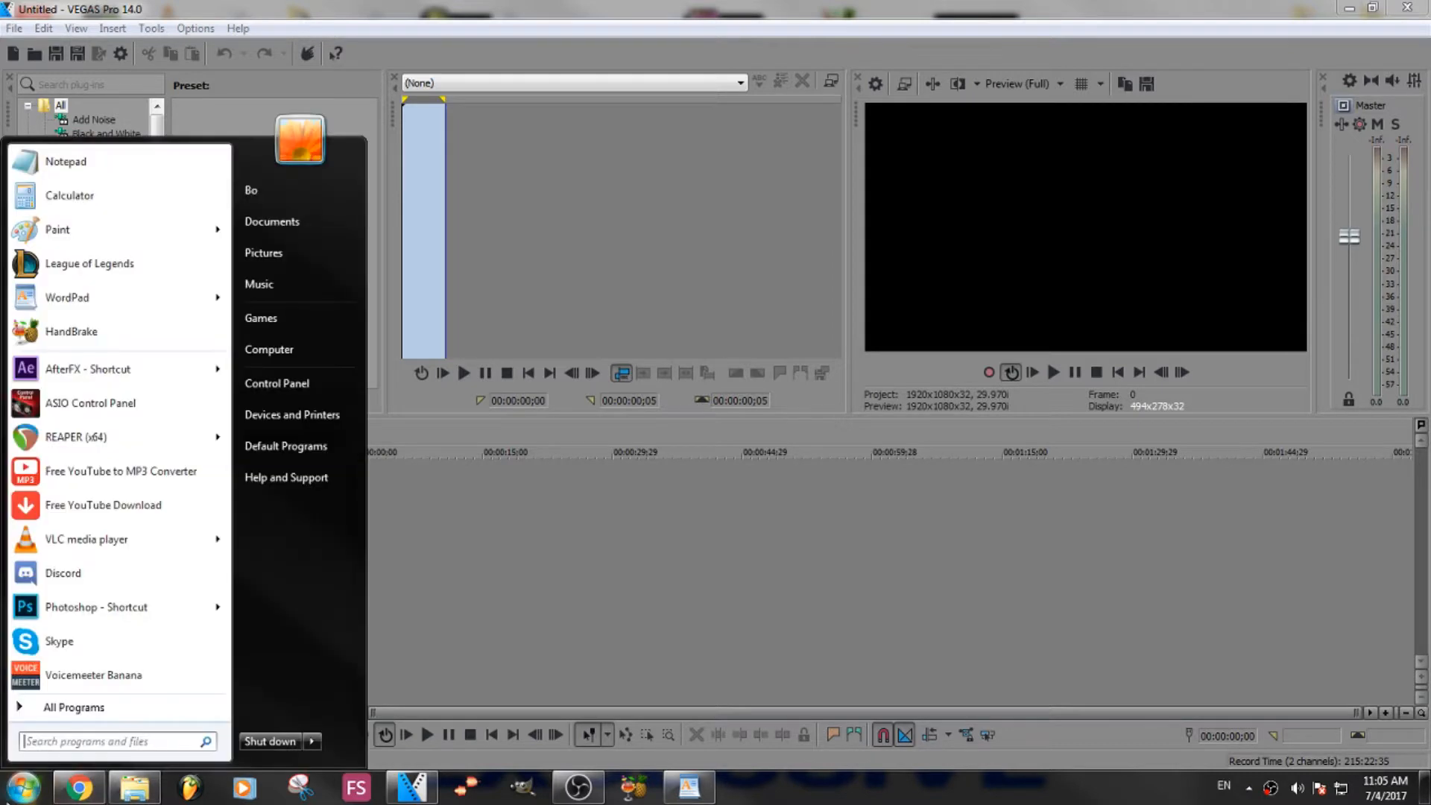
pyautogui.write('VIDEO')
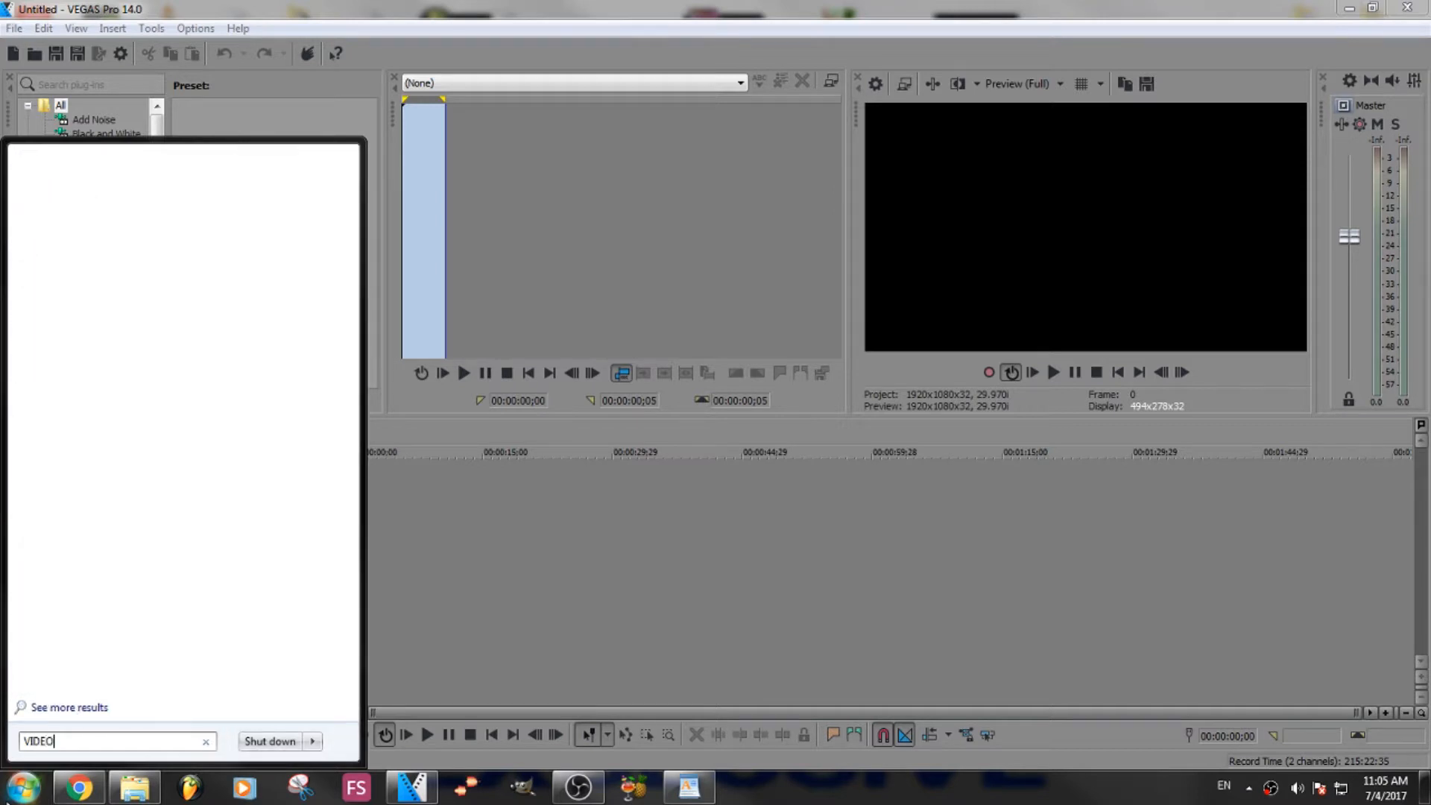
pyautogui.write('1')
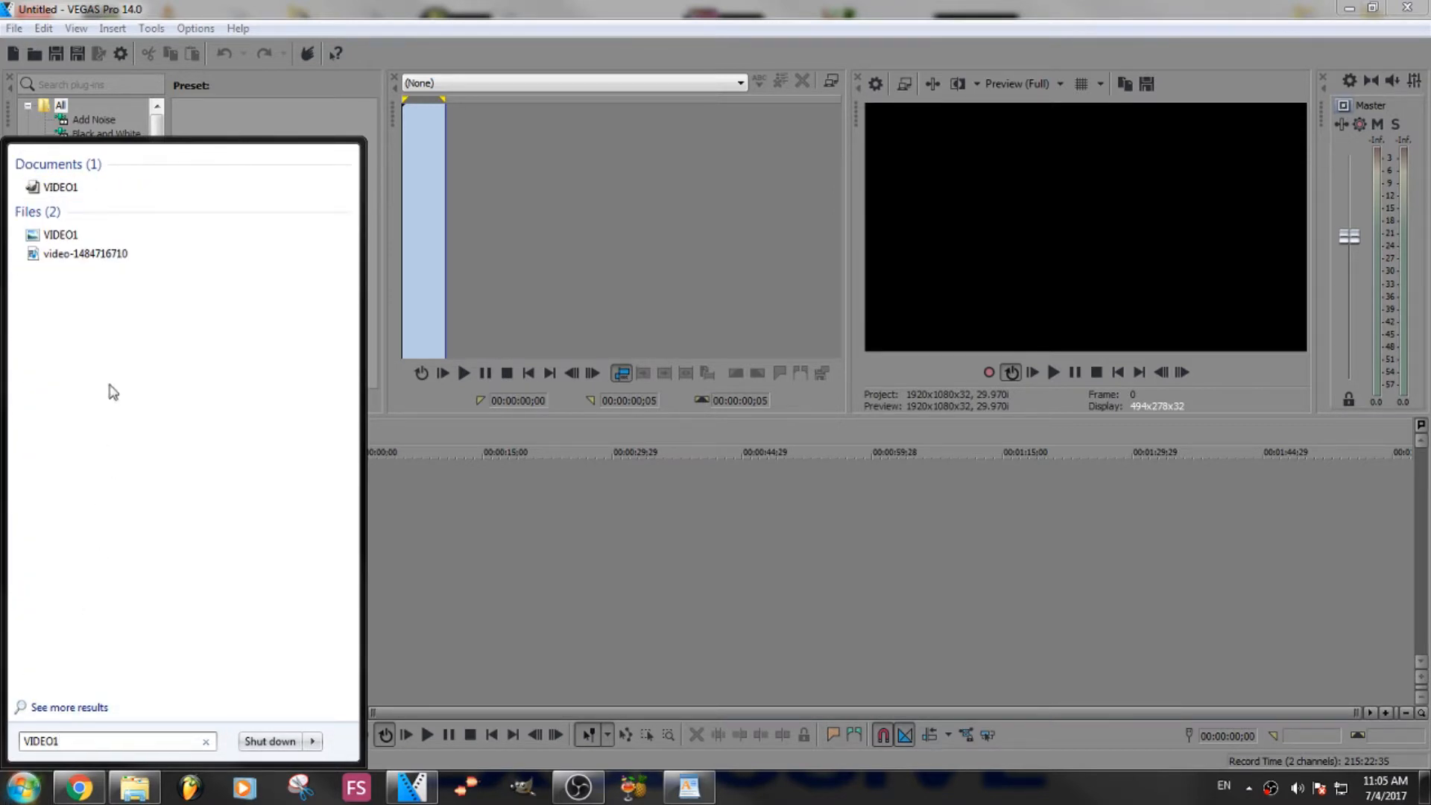
pyautogui.moveTo(57, 233); pyautogui.dragTo(521, 572)
pyautogui.moveTo(546, 483); pyautogui.dragTo(985, 514)
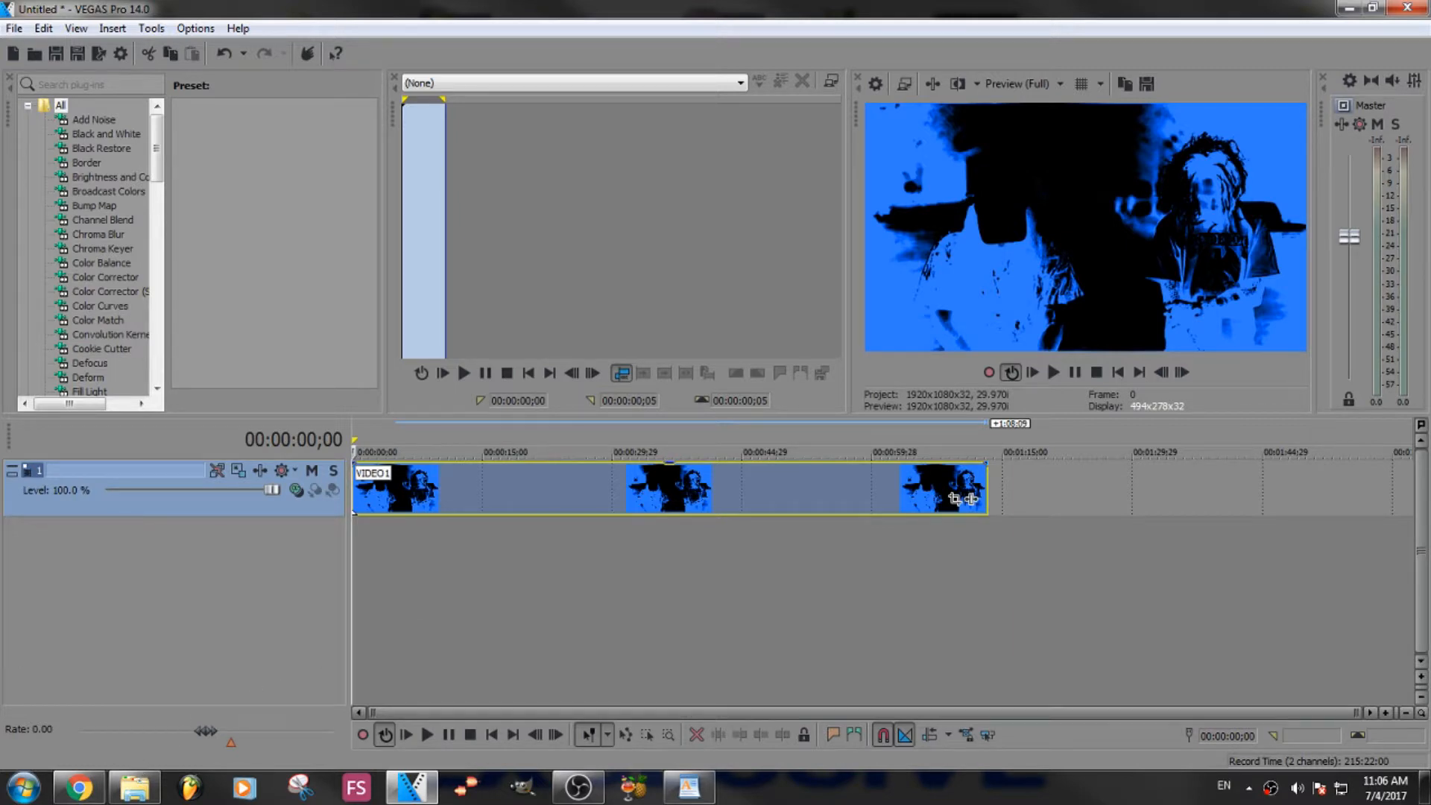
# - Add the SB WAVES and SB KICKS1 renders on separate new tracks, both starting at the beginning of the timeline
pyautogui.moveTo(440, 615); pyautogui.dragTo(364, 605)
pyautogui.click(815, 318)
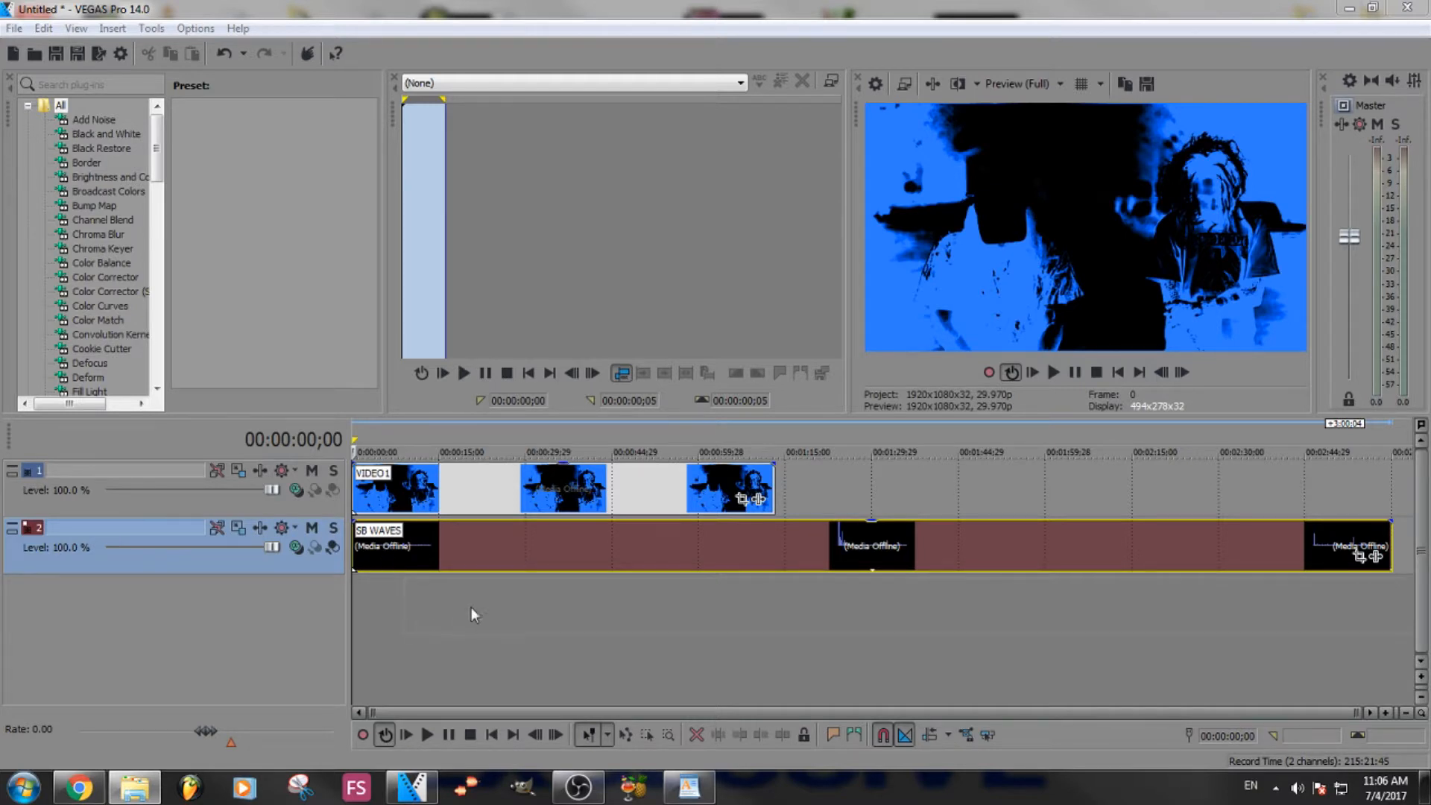
pyautogui.moveTo(477, 601); pyautogui.dragTo(410, 592)
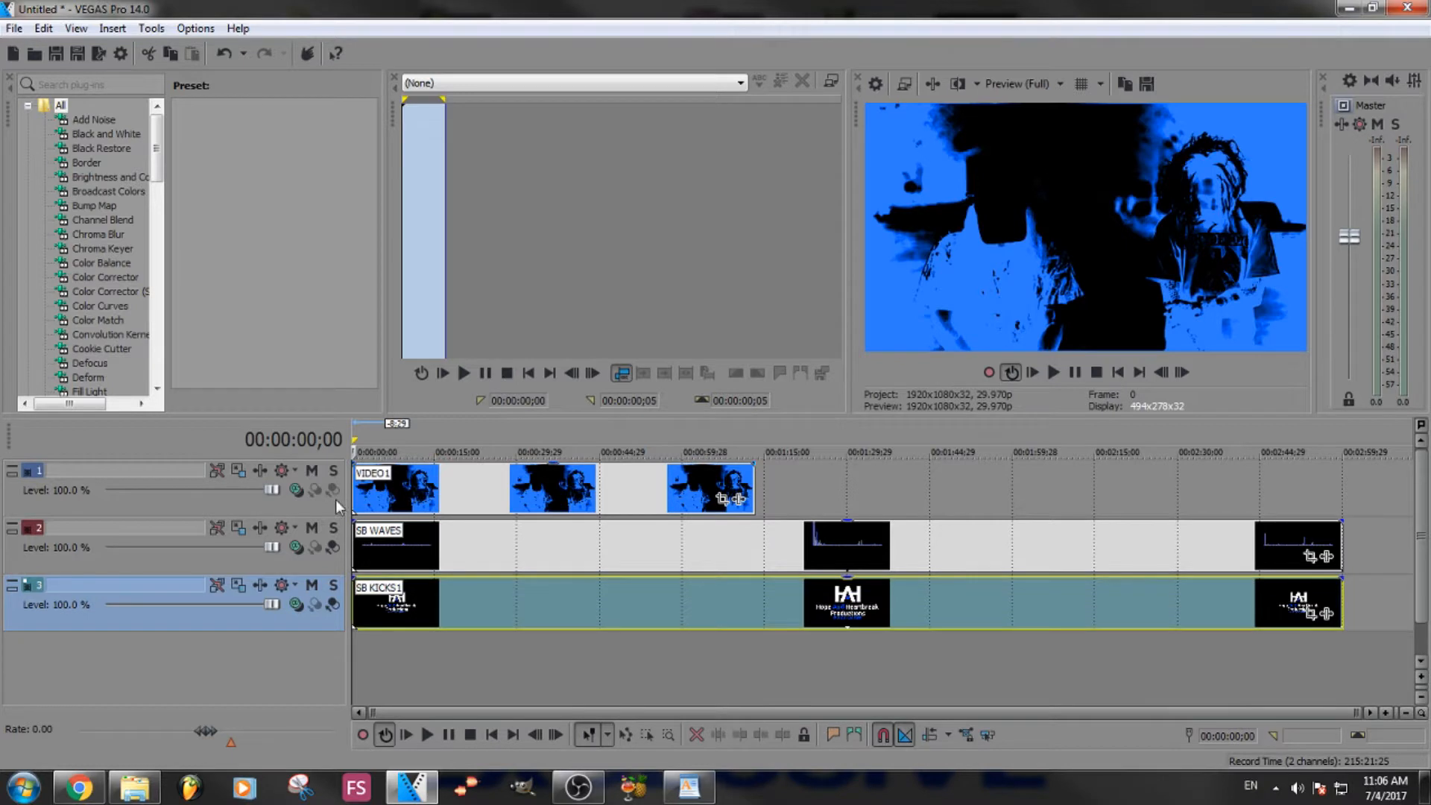
# - Move the VIDEO1 track below the other two and set the compositing mode of the SB WAVES and SB KICKS1 tracks to Screen
pyautogui.moveTo(293, 504); pyautogui.dragTo(299, 638)
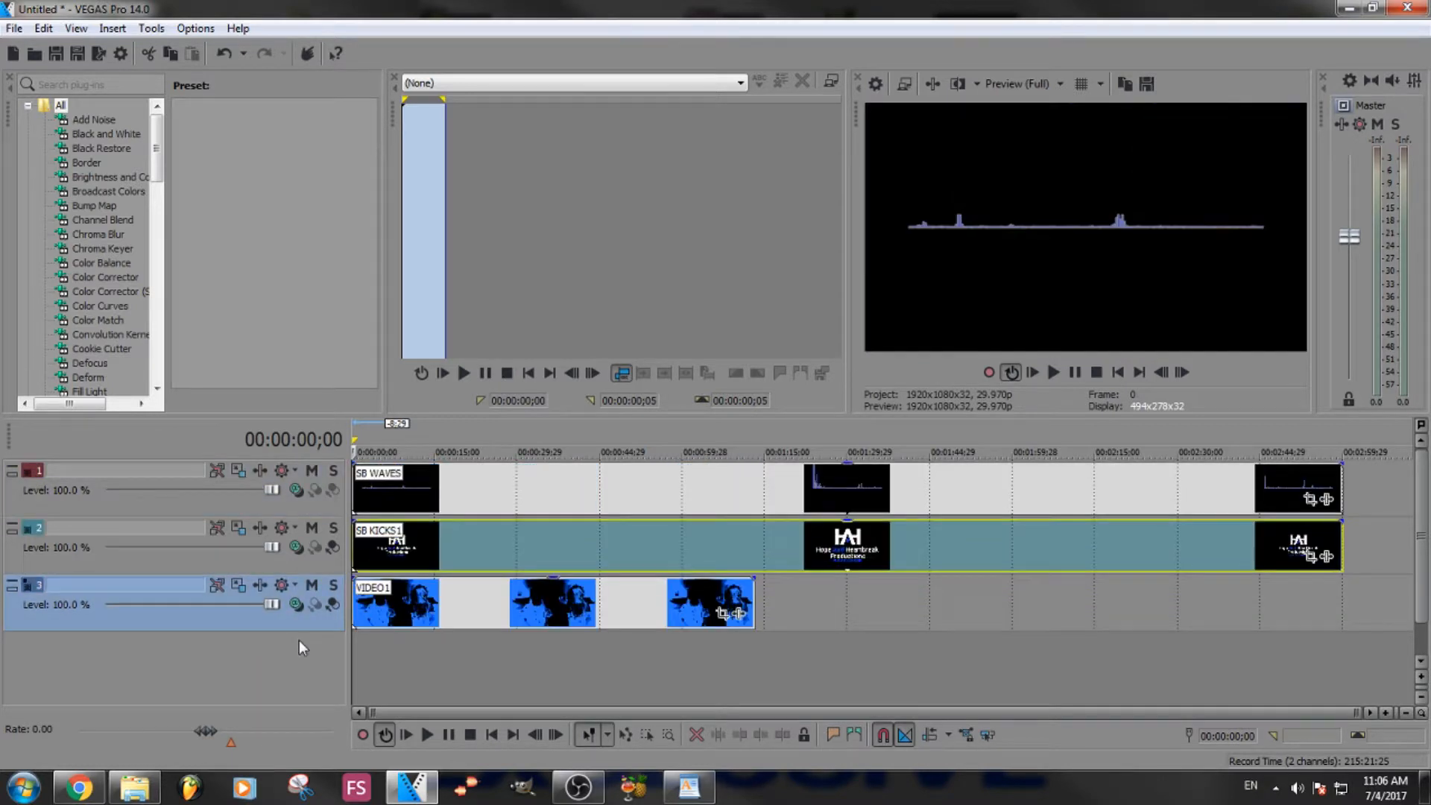
pyautogui.click(297, 489)
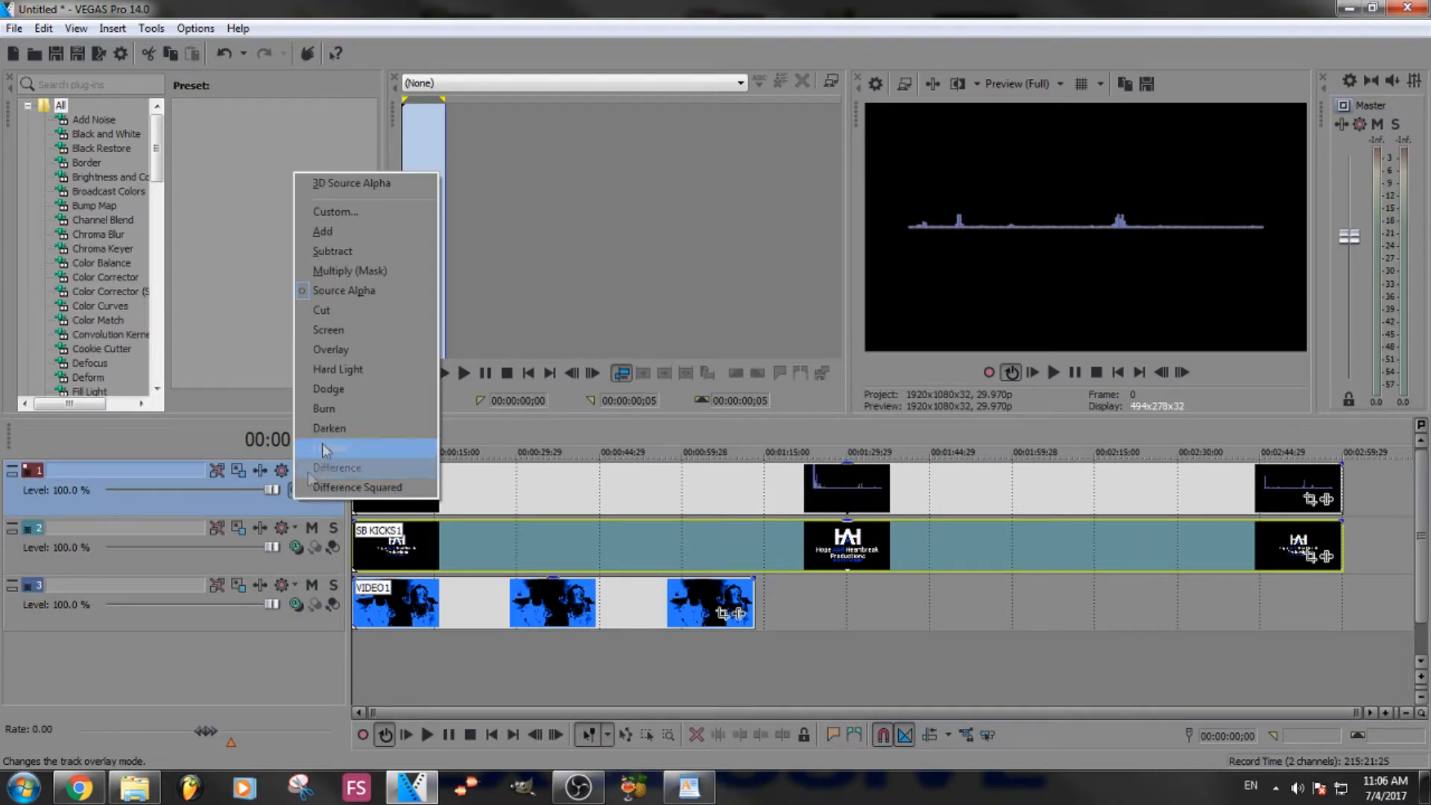
pyautogui.click(337, 334)
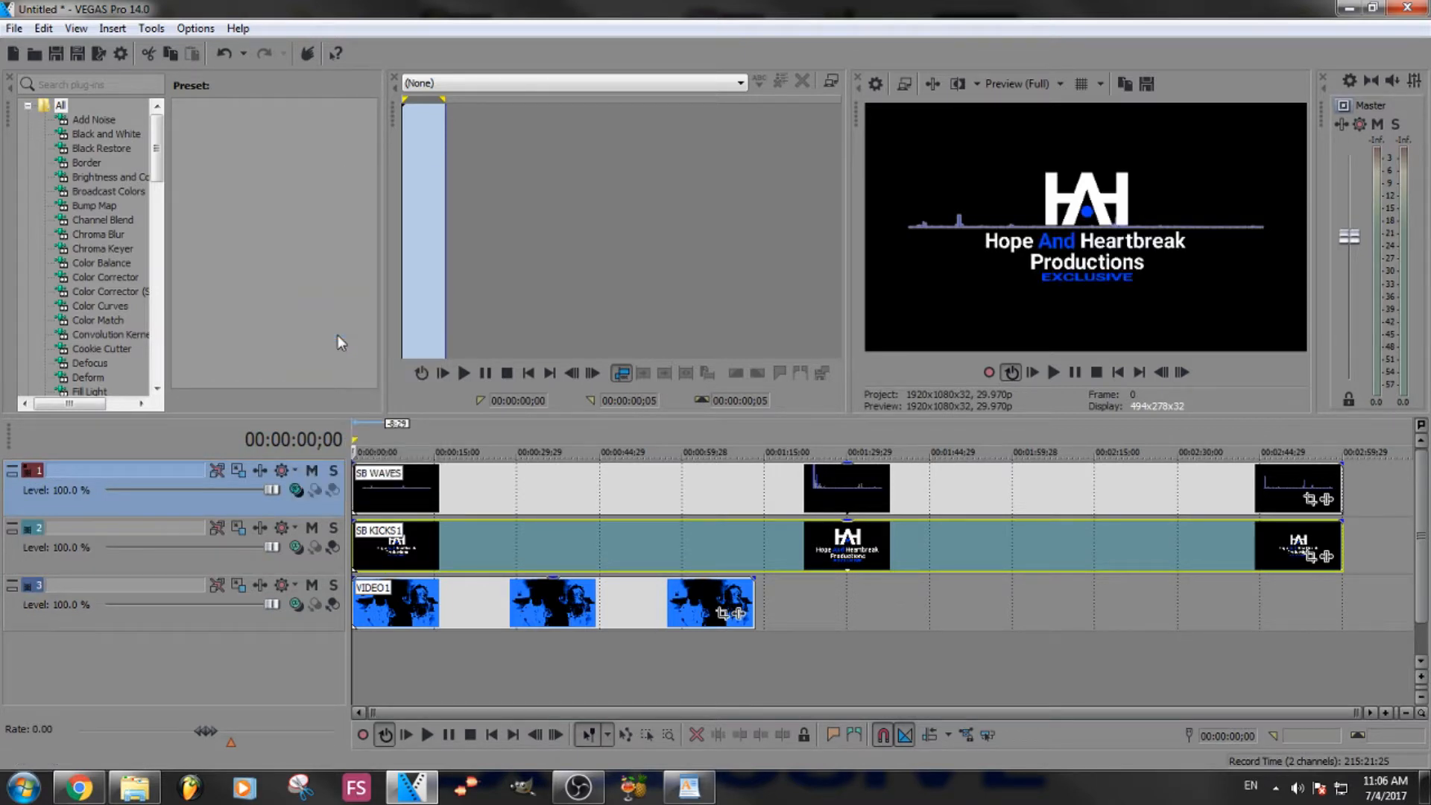
pyautogui.click(296, 549)
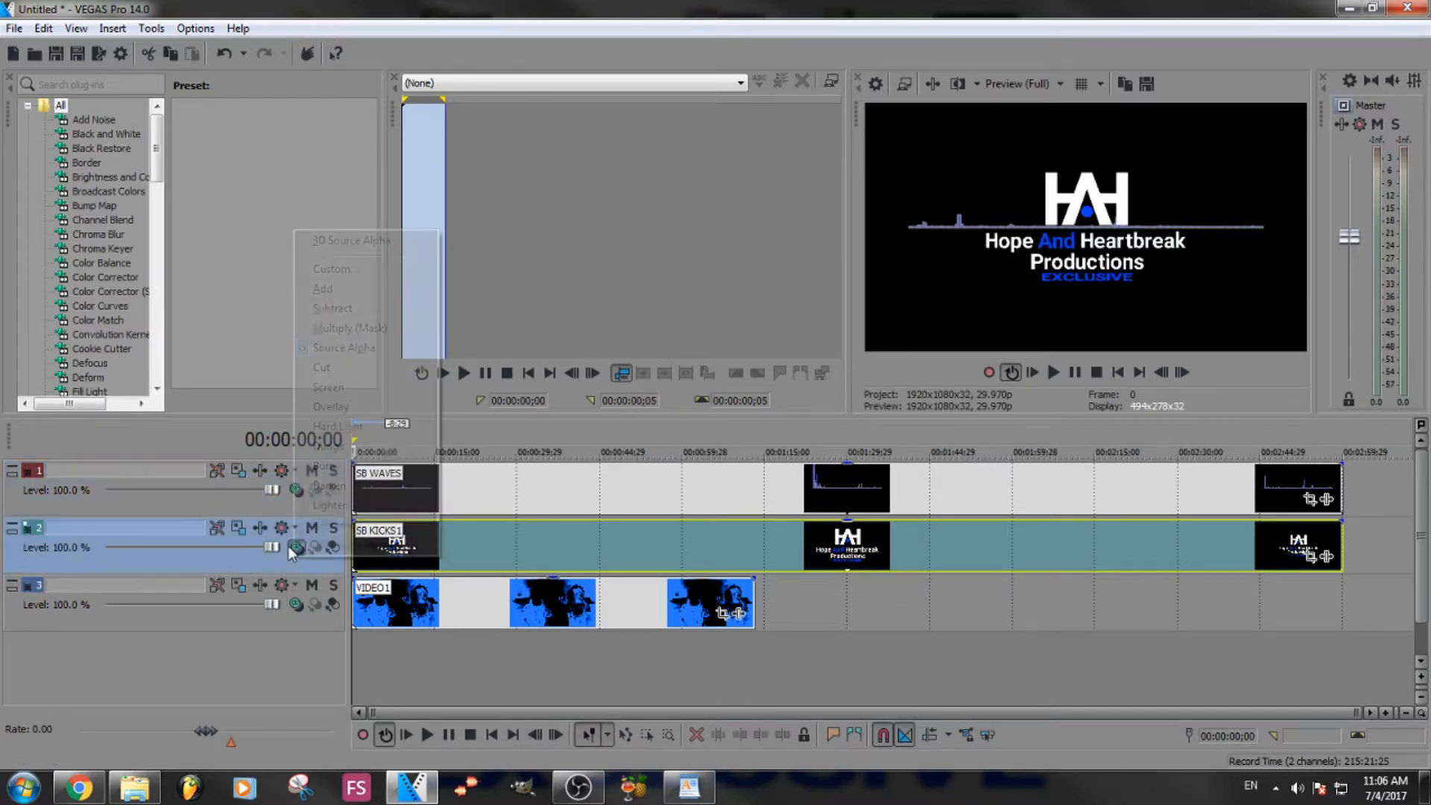
pyautogui.click(339, 388)
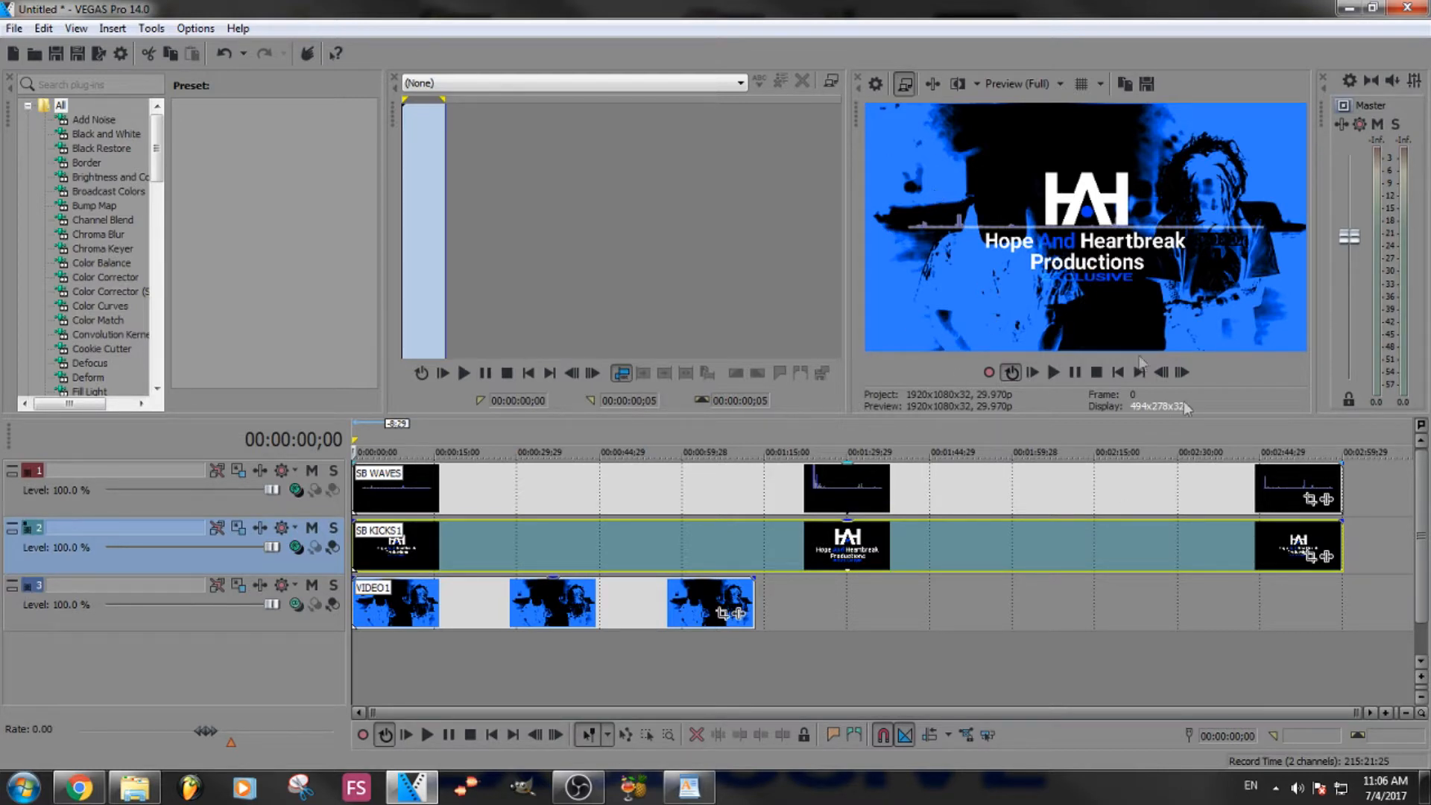
# - Extend the VIDEO1 background event to the end of the SB WAVES and SB KICKS1 events
pyautogui.click(1303, 500)
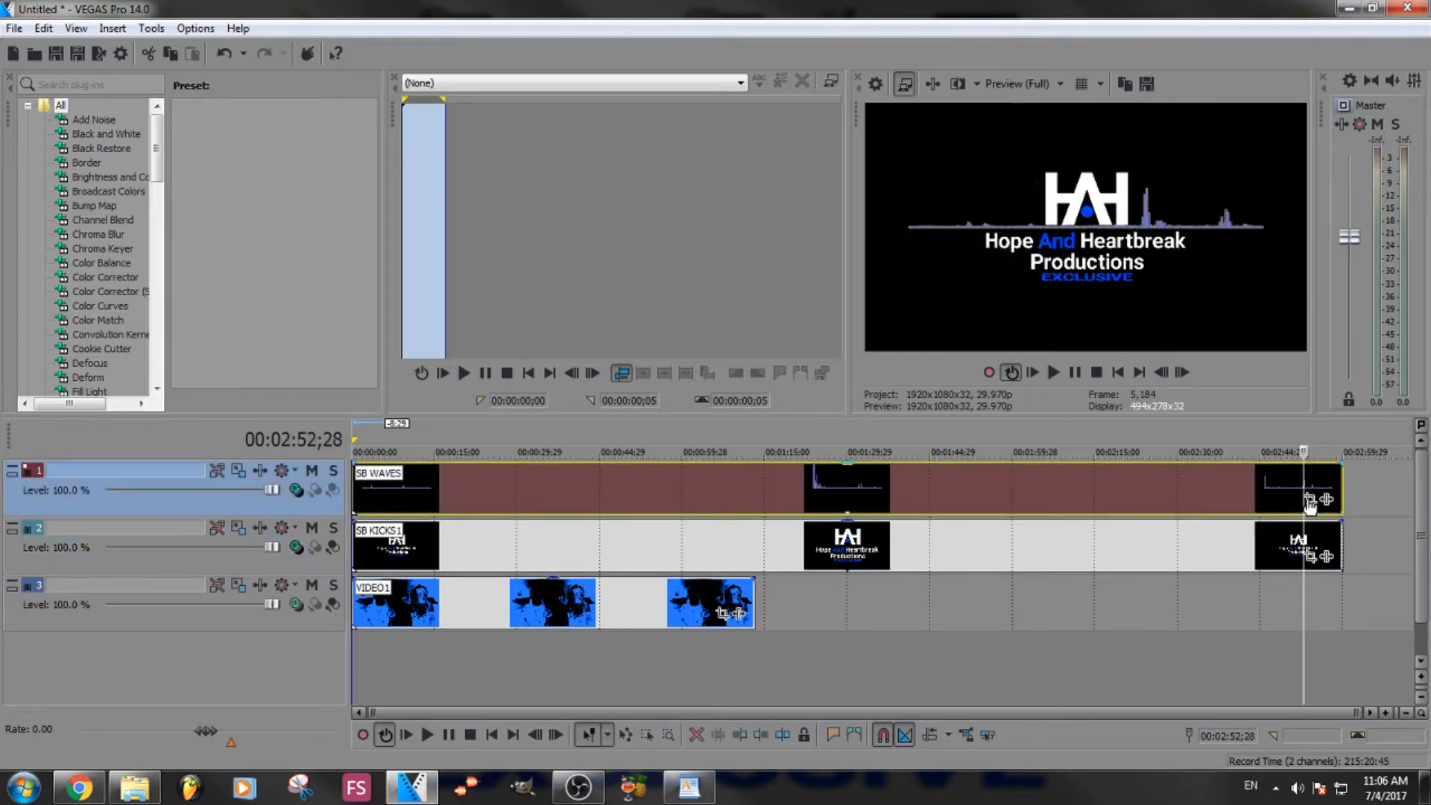
pyautogui.click(1118, 372)
pyautogui.moveTo(752, 603); pyautogui.dragTo(1340, 614)
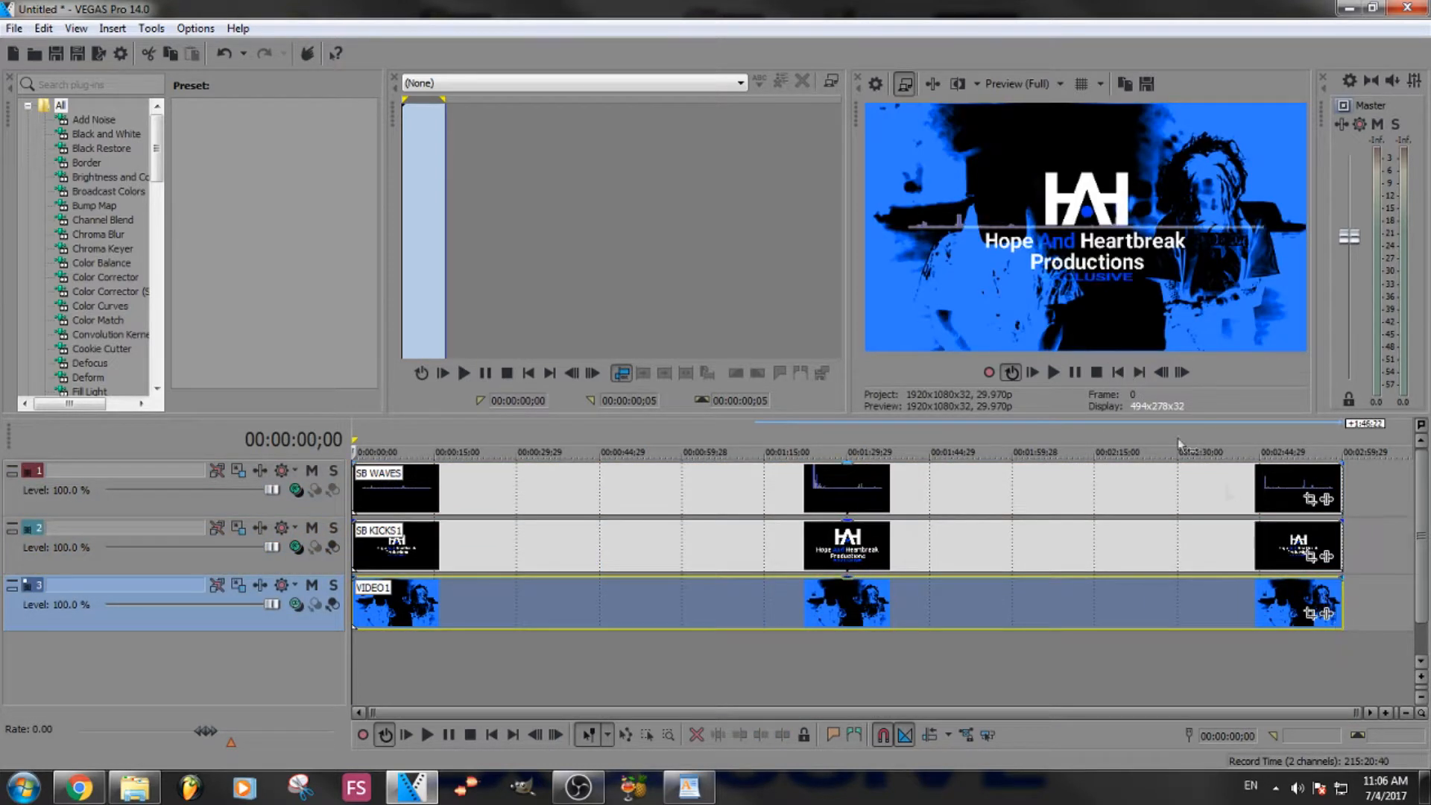
# - Lower the SB WAVES spectrum in the picture by moving its Pan/Crop frame up to a Y center of about 407
pyautogui.click(1310, 501)
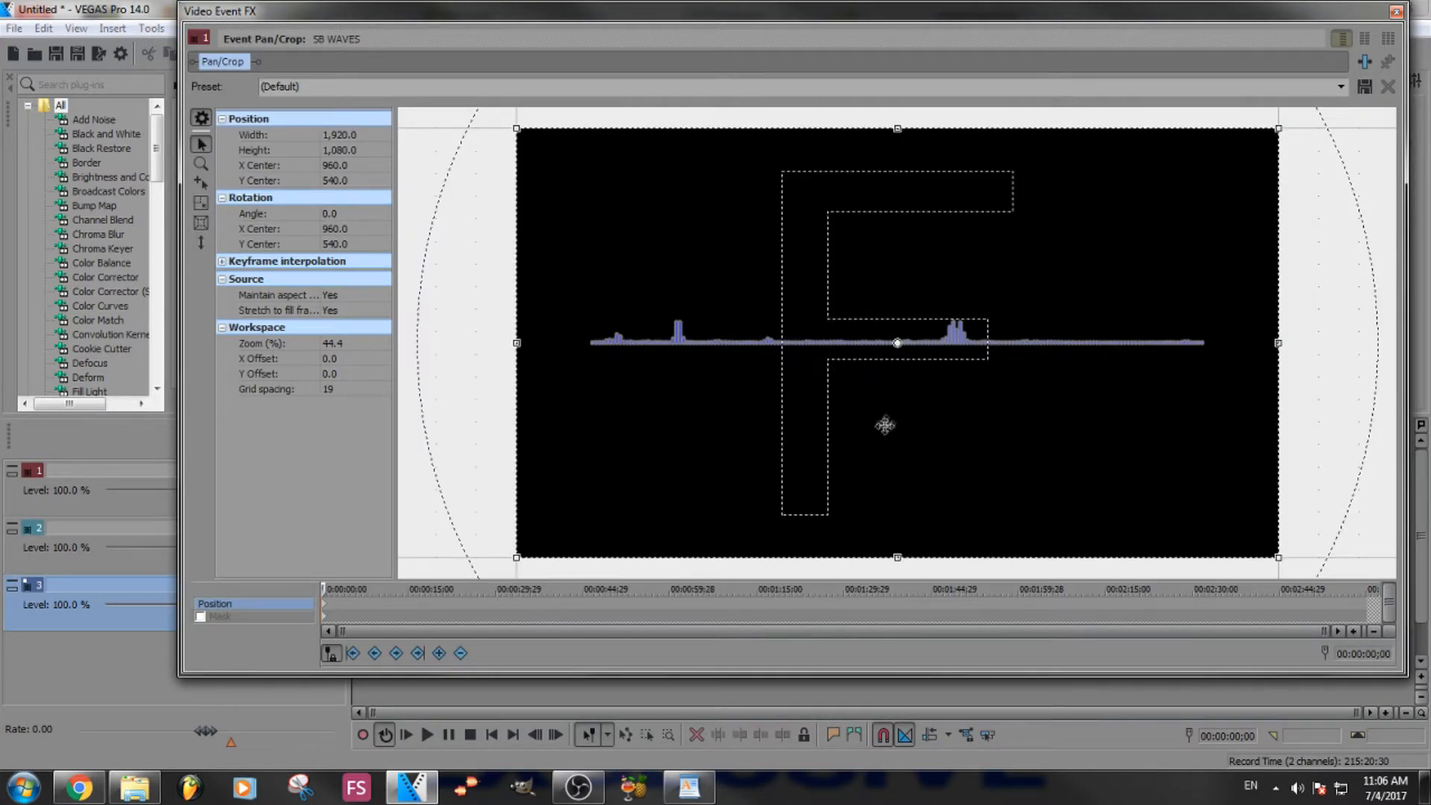
pyautogui.moveTo(879, 418); pyautogui.dragTo(878, 367)
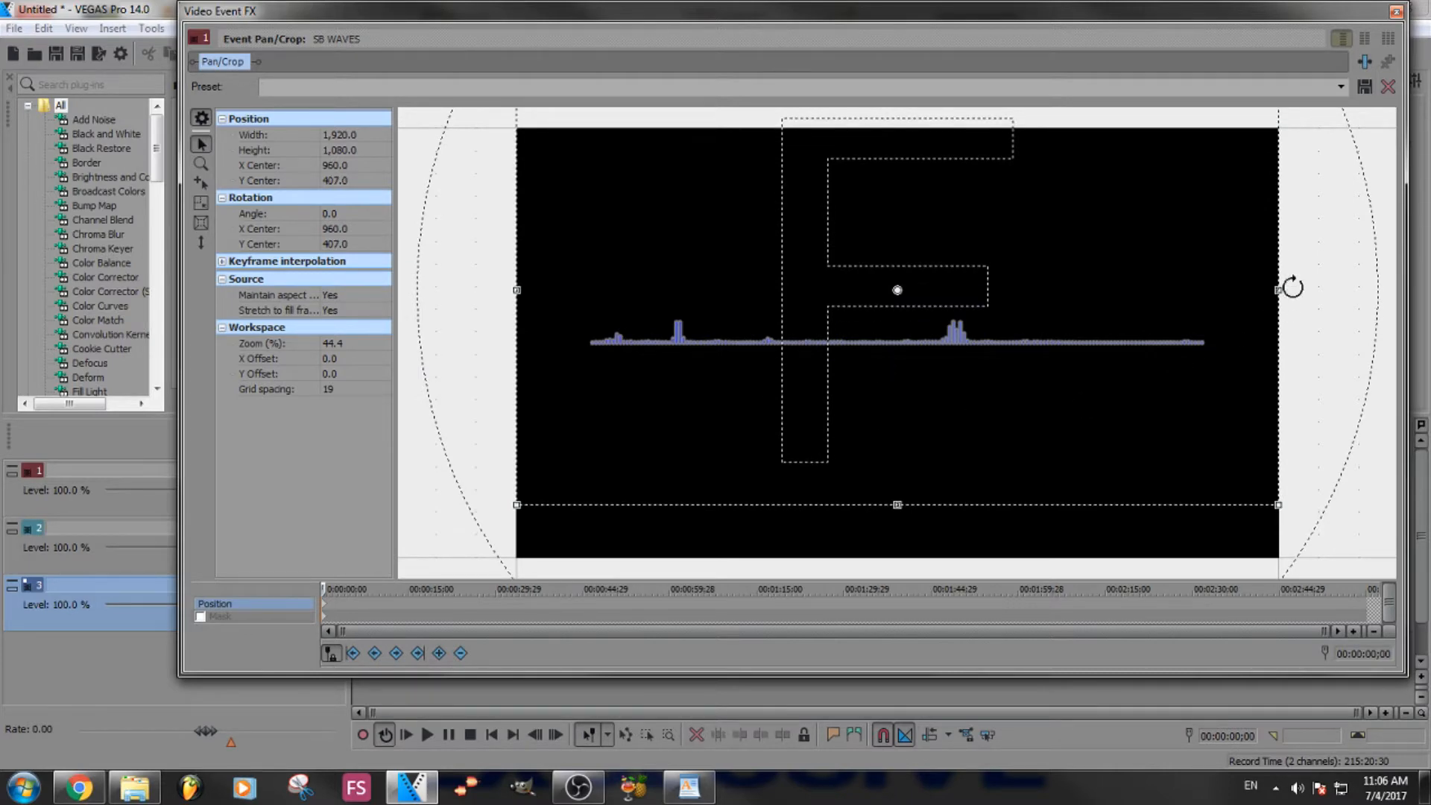
pyautogui.click(1396, 11)
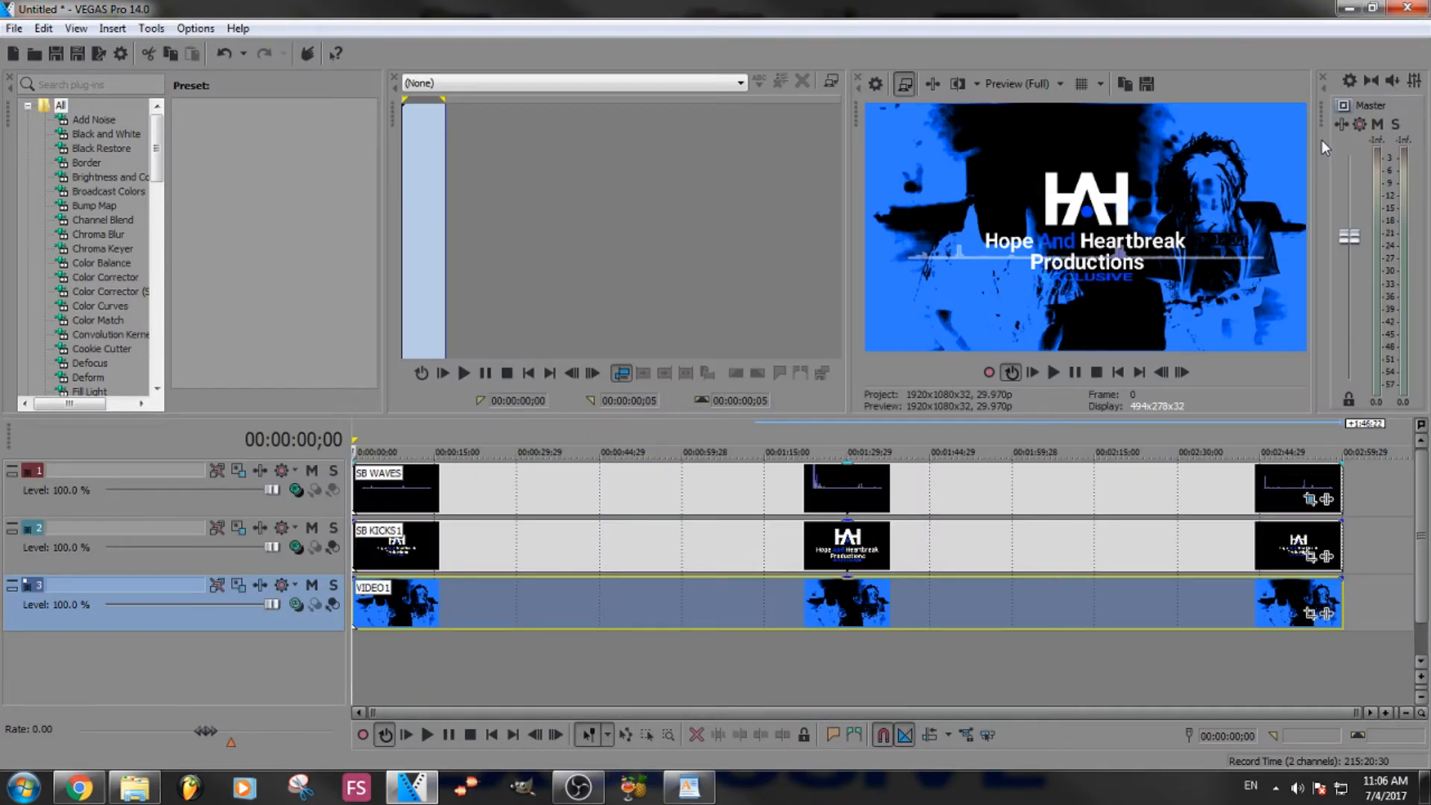
# - Enlarge the SB KICKS1 event's Pan/Crop frame to about 2,229 by 1,362 and raise it to a Y center of about 151
pyautogui.click(1308, 558)
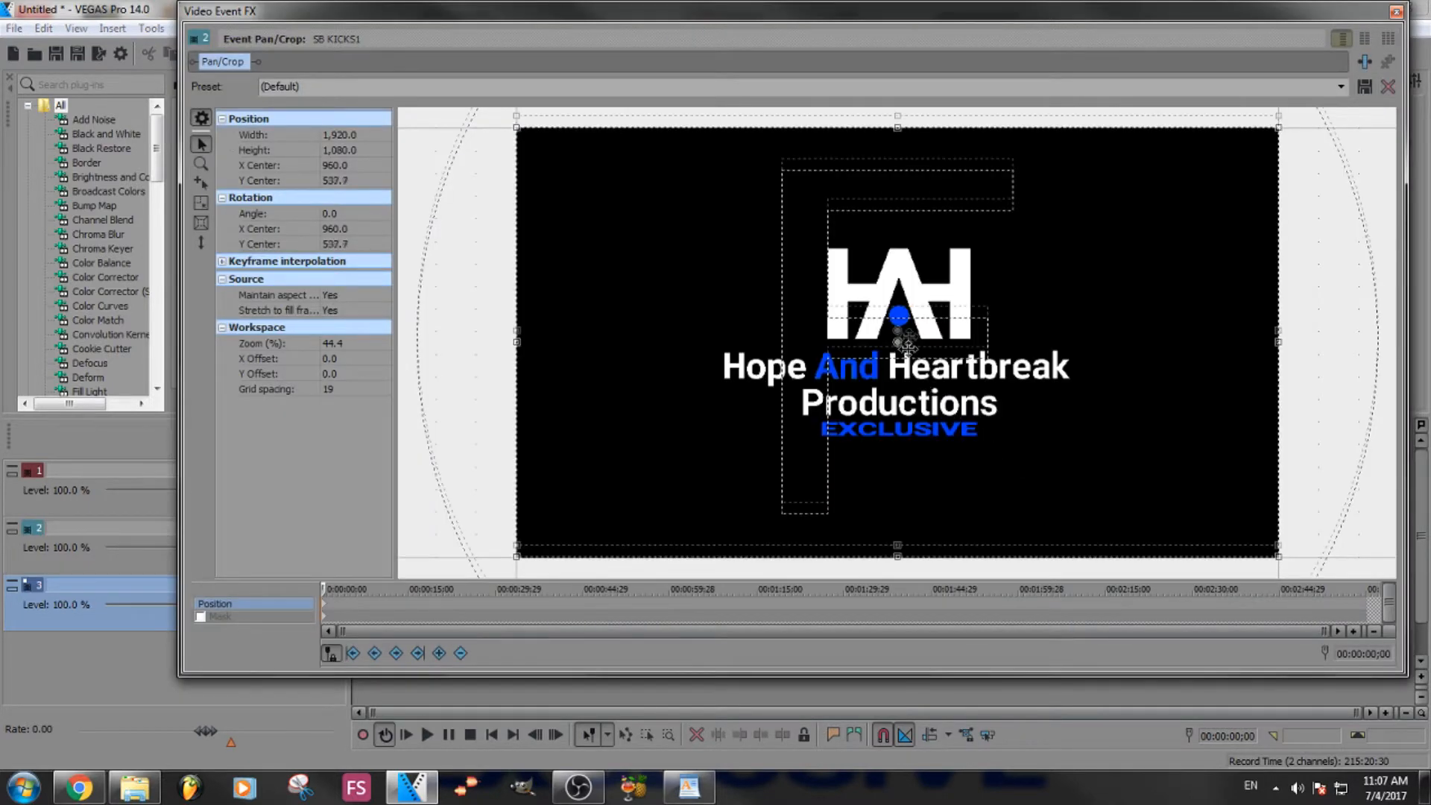
pyautogui.moveTo(911, 269); pyautogui.dragTo(919, 229)
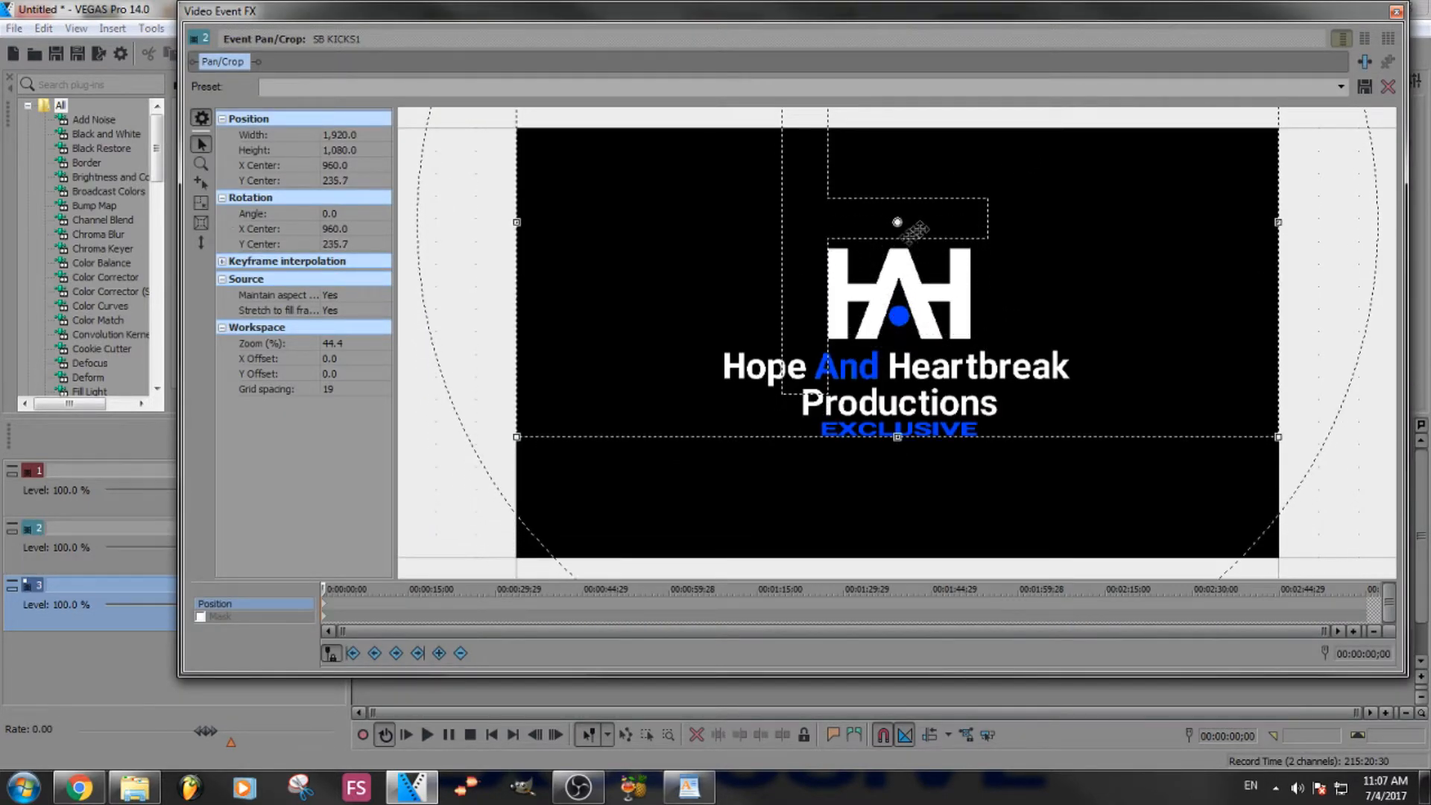
pyautogui.moveTo(519, 432); pyautogui.dragTo(451, 497)
pyautogui.moveTo(1277, 497); pyautogui.dragTo(1334, 549)
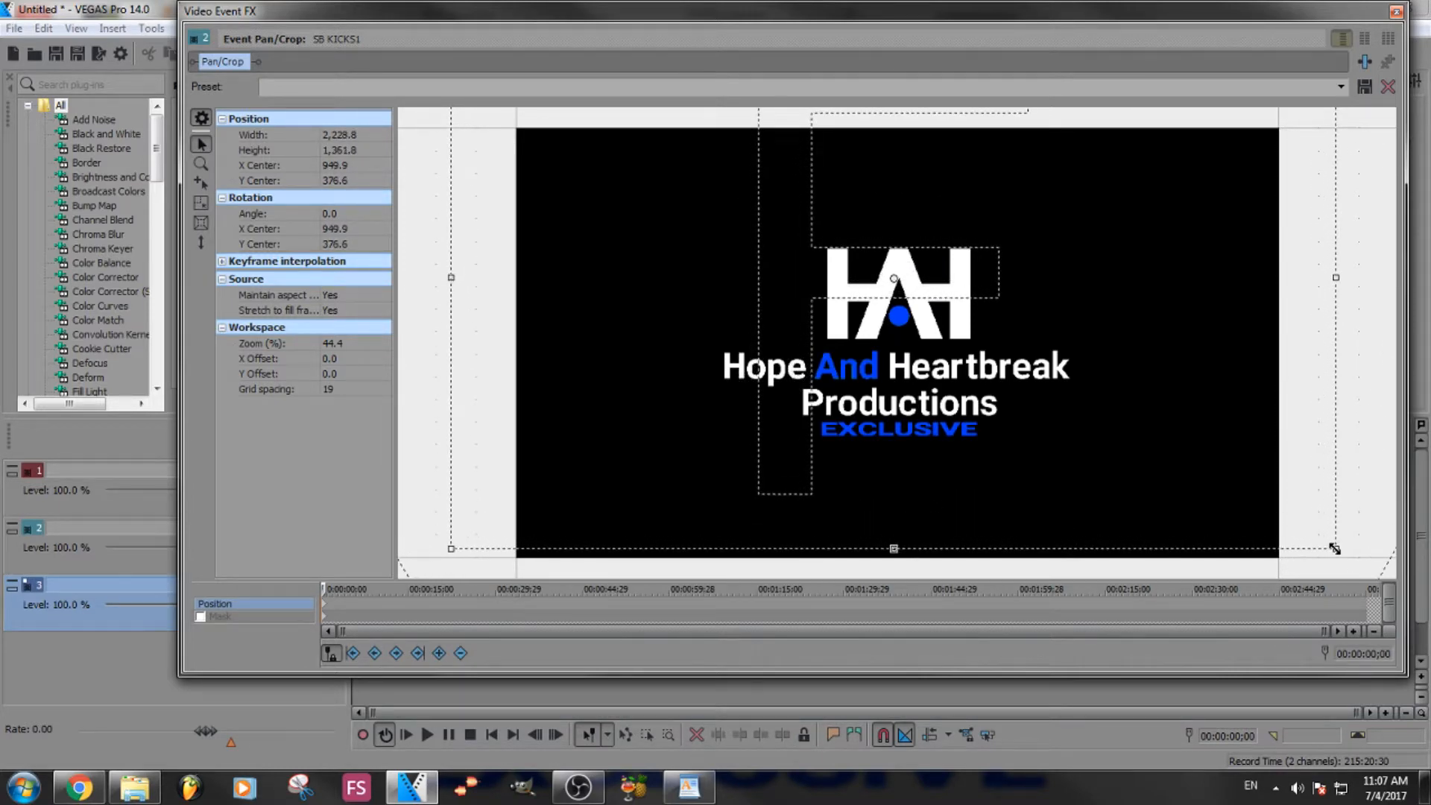
pyautogui.moveTo(1089, 489); pyautogui.dragTo(1080, 400)
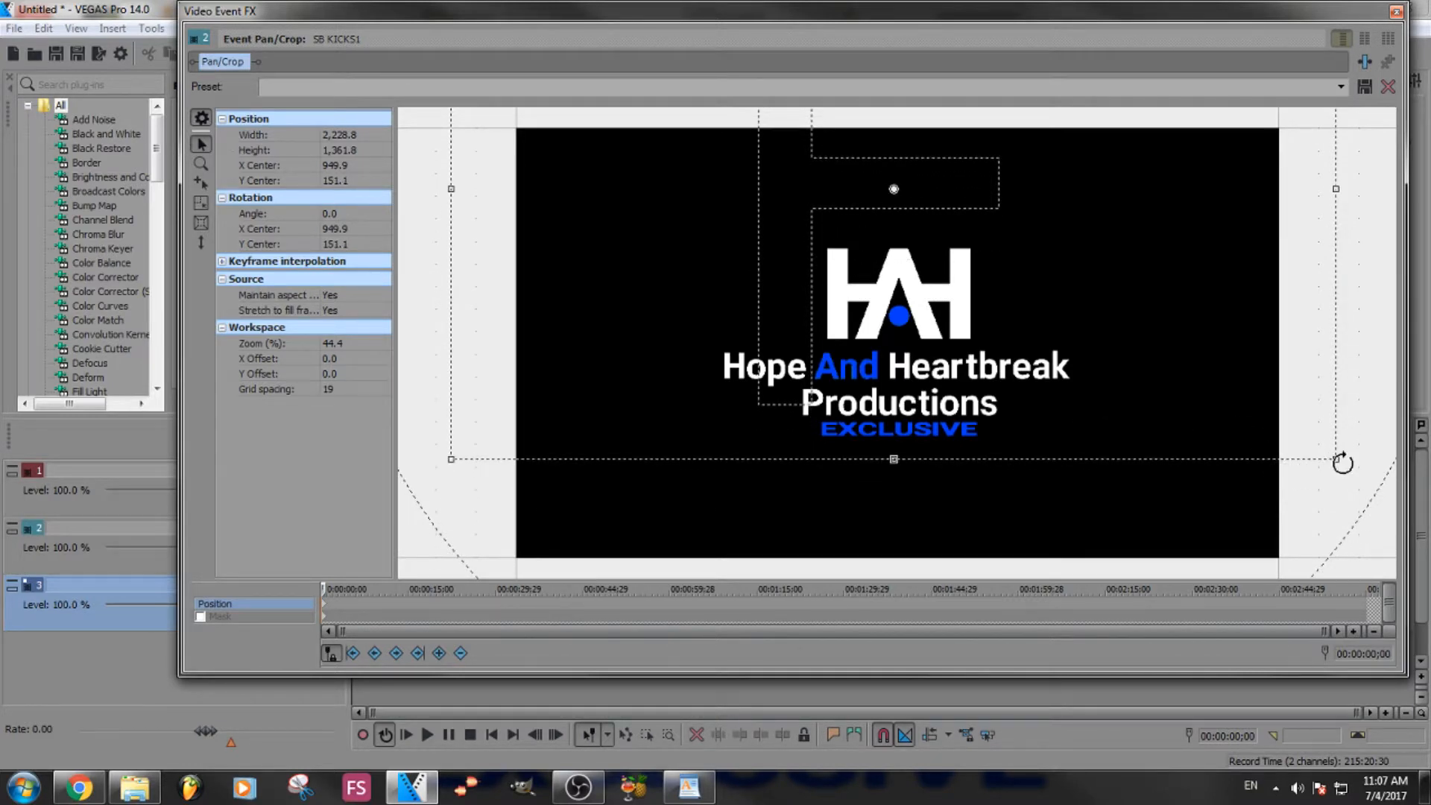
# - Enlarge the SB KICKS1 frame to about 2,646 by 1,667 and position its center at about X 965, Y 38
pyautogui.moveTo(1334, 461); pyautogui.dragTo(1422, 526)
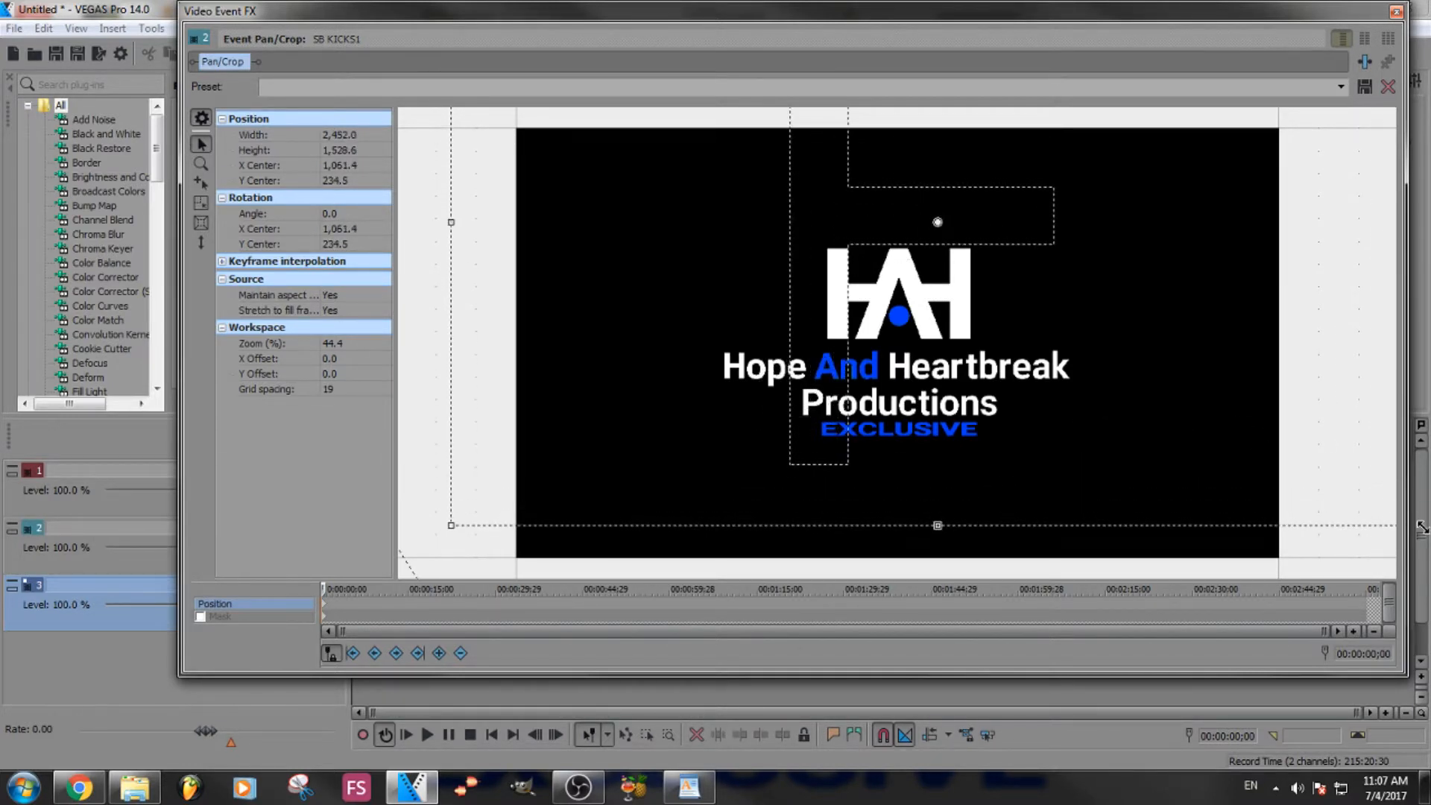
pyautogui.moveTo(450, 524); pyautogui.dragTo(410, 552)
pyautogui.moveTo(691, 465); pyautogui.dragTo(691, 412)
pyautogui.moveTo(405, 498); pyautogui.dragTo(361, 524)
pyautogui.moveTo(748, 502); pyautogui.dragTo(765, 448)
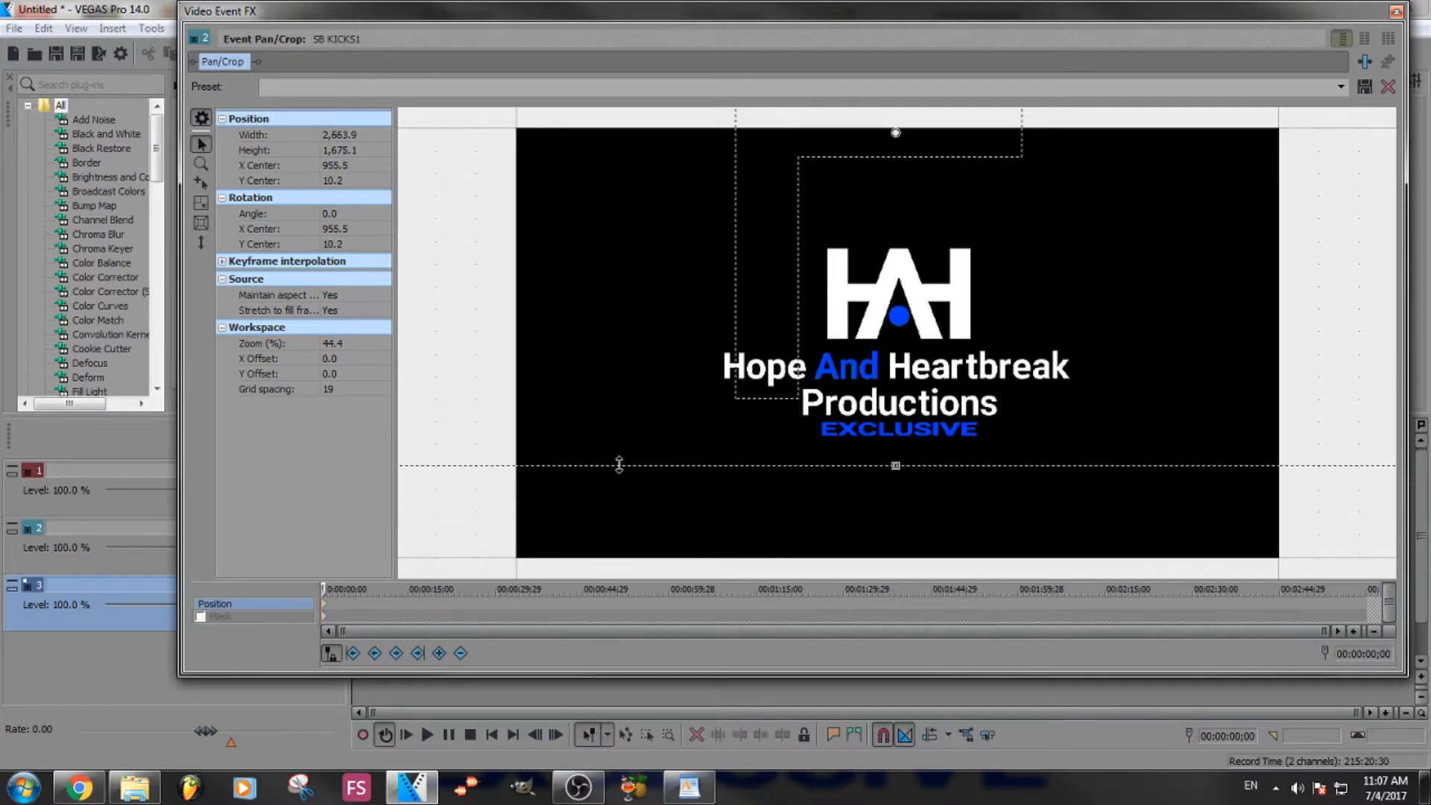
pyautogui.scroll(-2, 1214, 486)
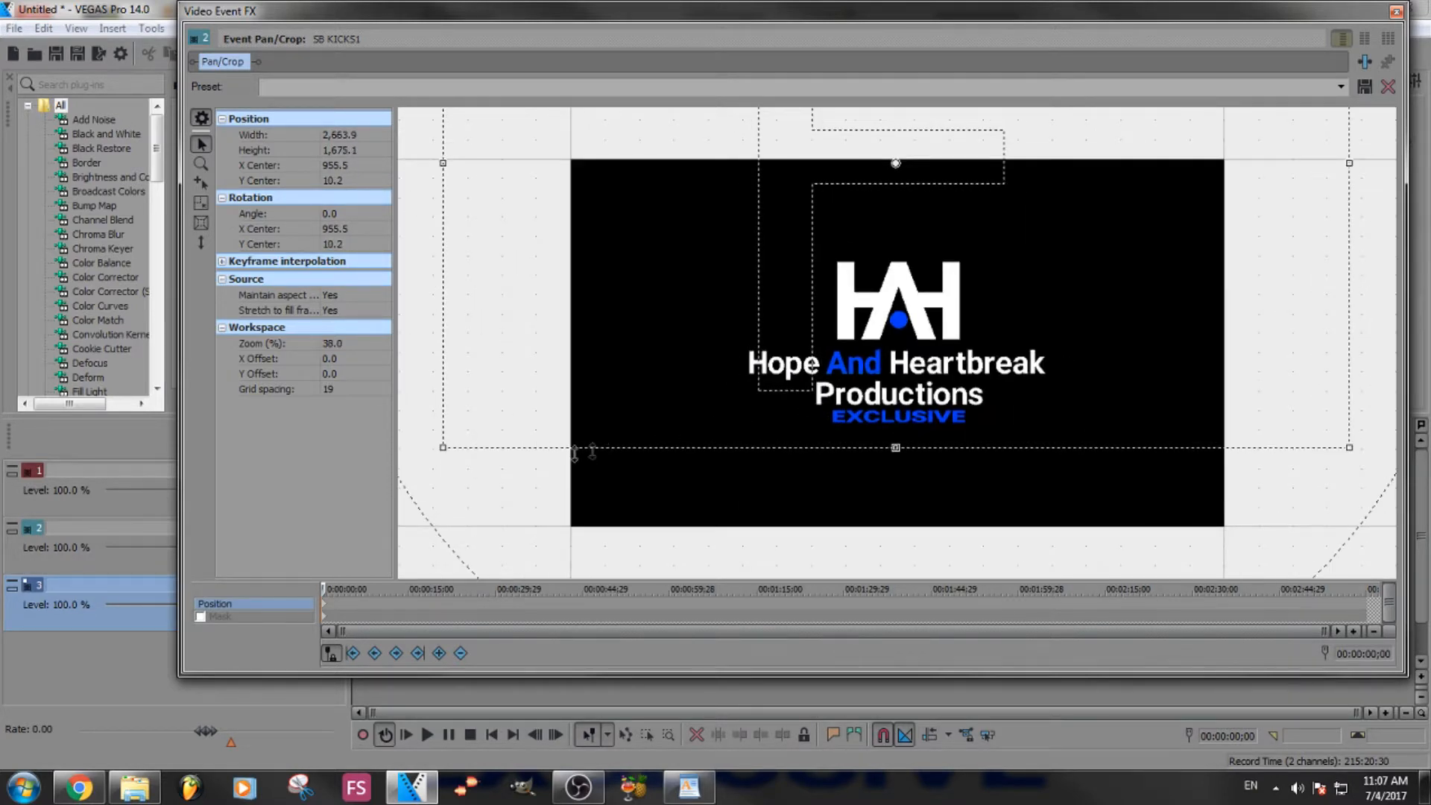
pyautogui.moveTo(442, 447); pyautogui.dragTo(449, 445)
pyautogui.moveTo(722, 301)
pyautogui.mouseDown()
pyautogui.moveTo(699, 462)
pyautogui.moveTo(706, 309)
pyautogui.mouseUp()
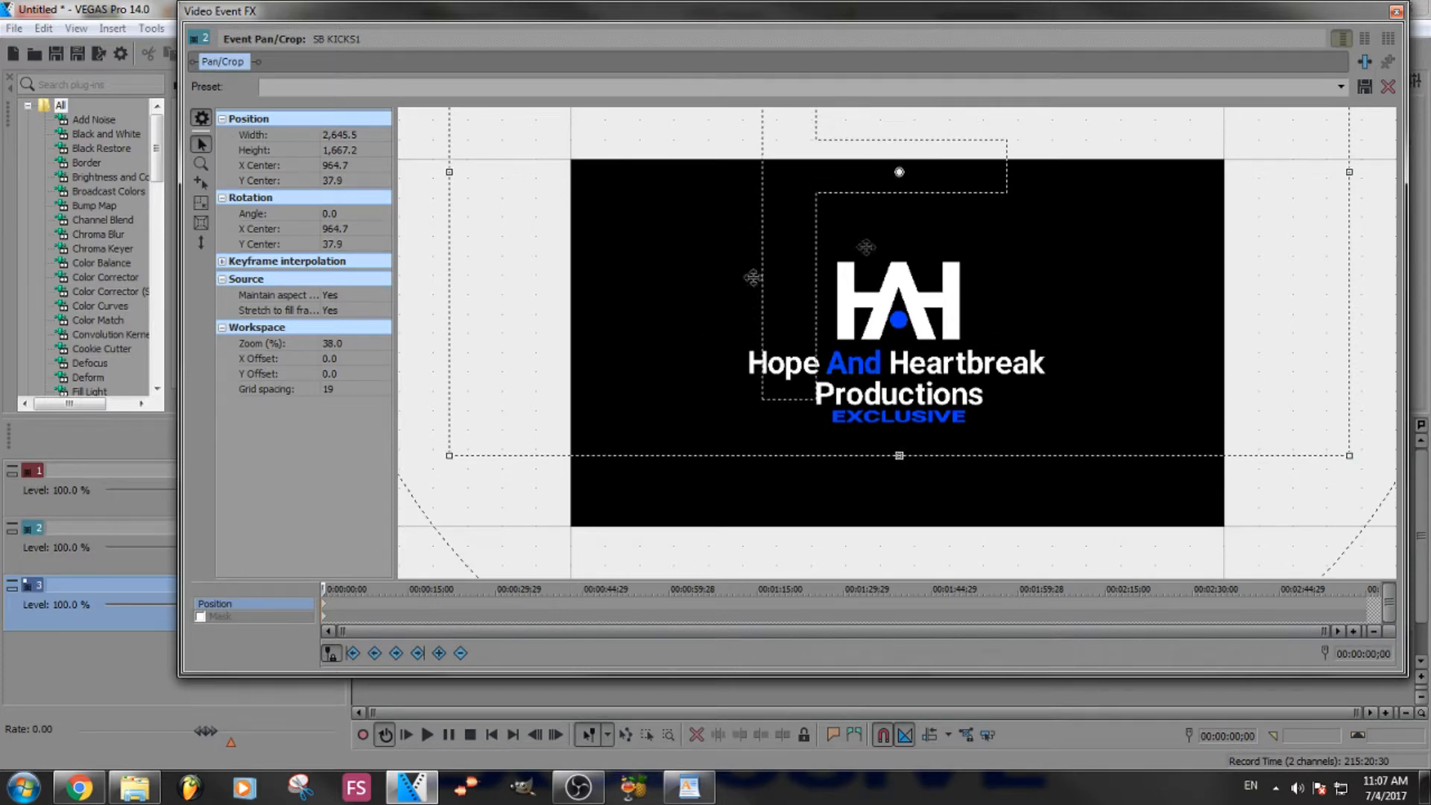
pyautogui.click(1396, 12)
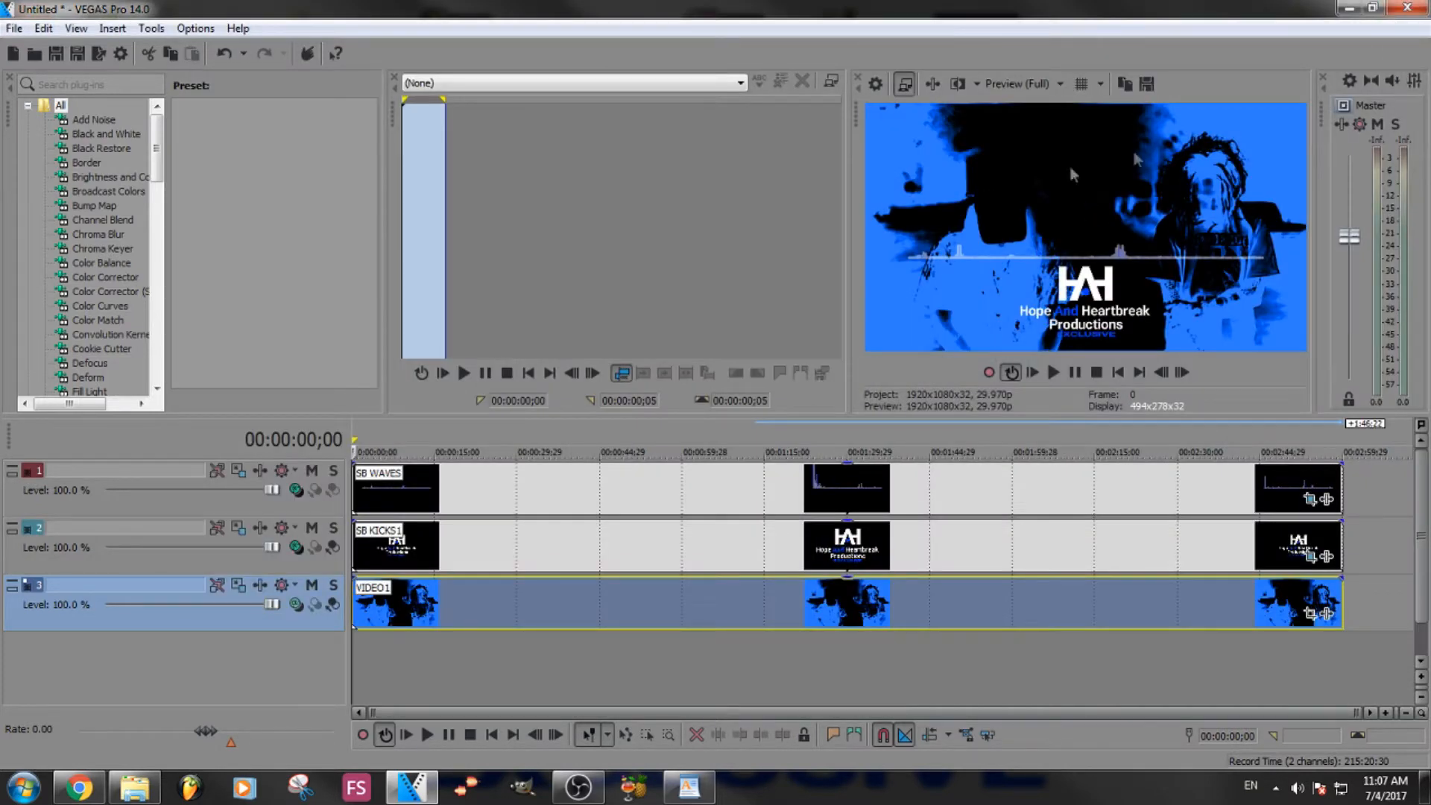
# - Raise the SB WAVES spectrum in the picture by moving its Pan/Crop frame down to a Y center of about 506
pyautogui.click(1310, 499)
pyautogui.moveTo(856, 329); pyautogui.dragTo(854, 371)
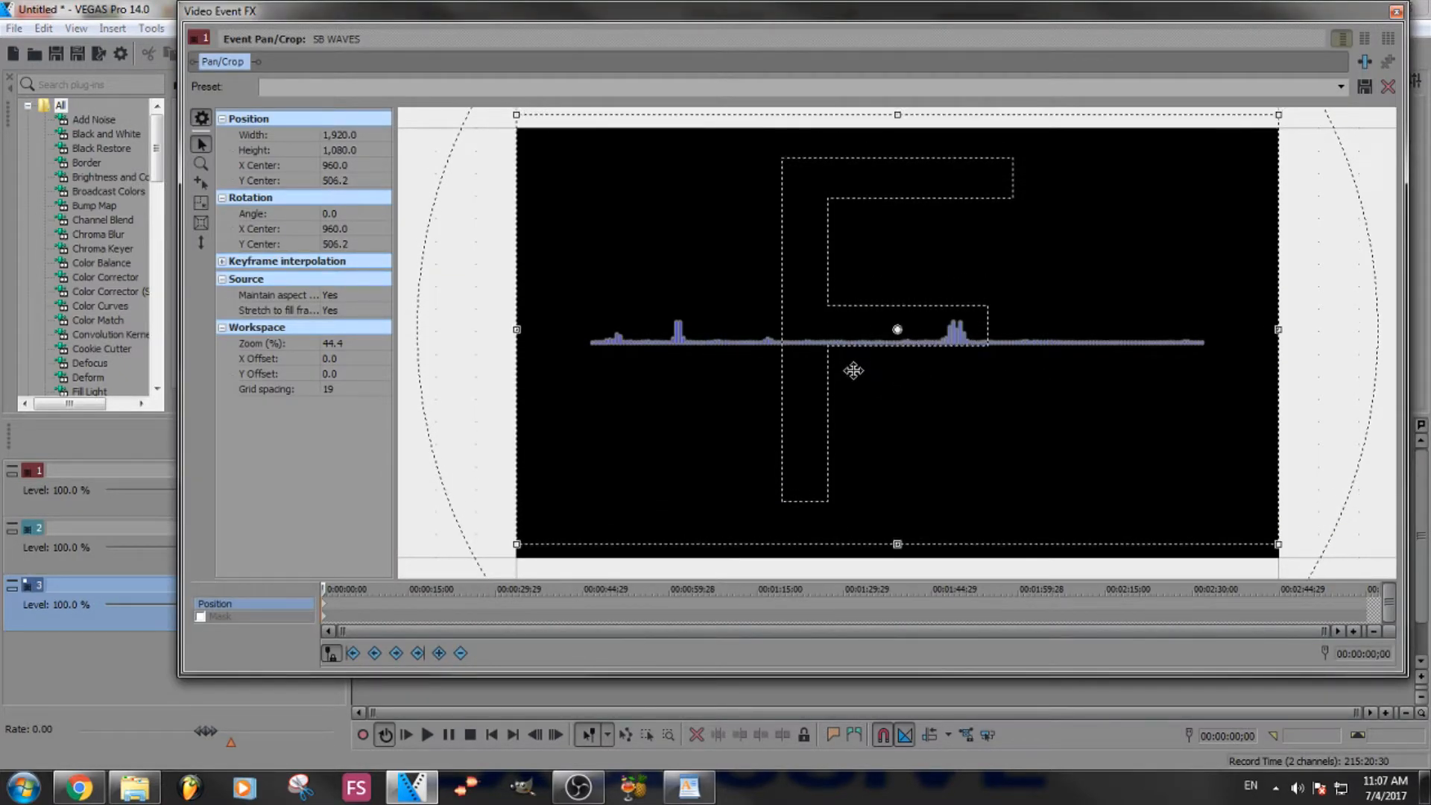
pyautogui.click(1396, 11)
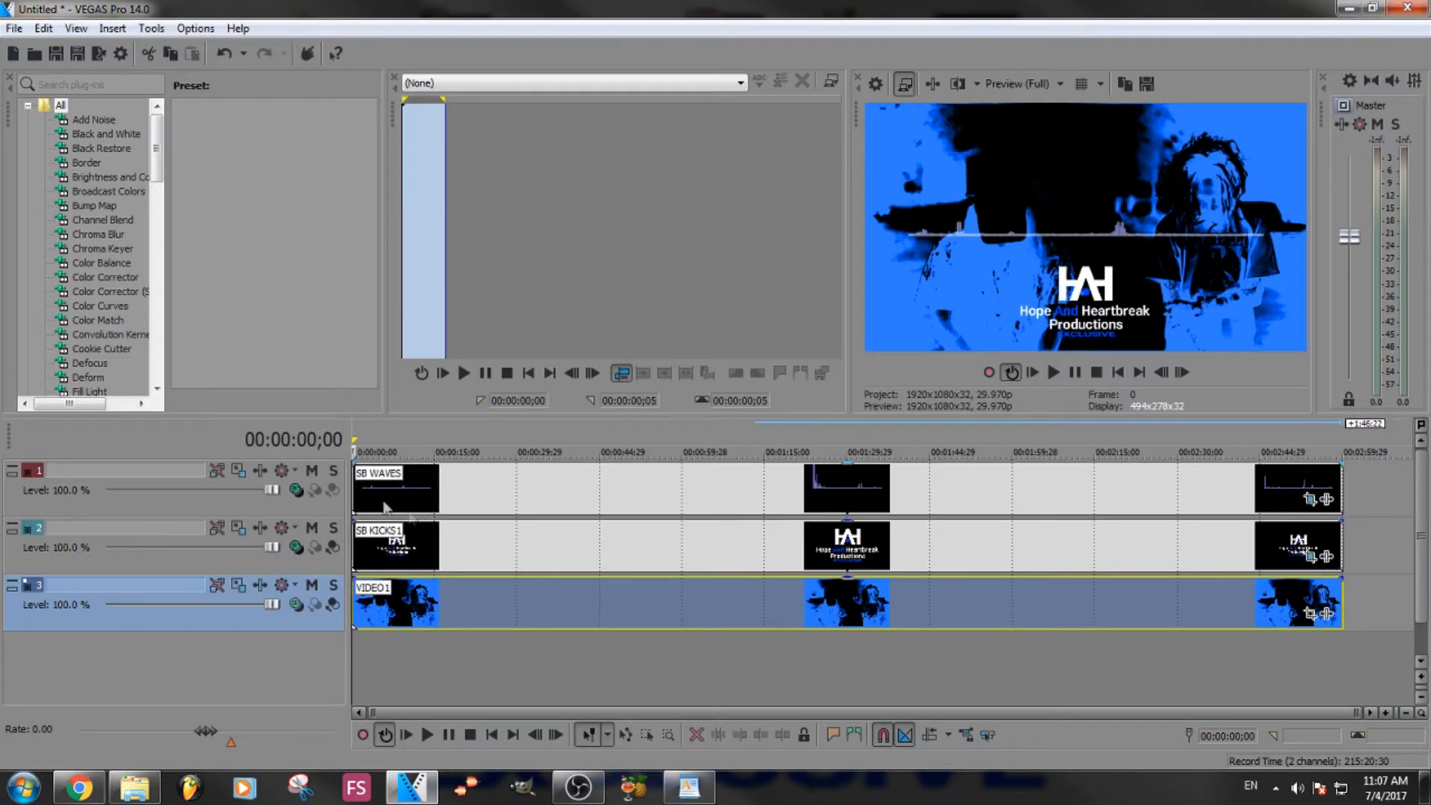
# - Raise the SB KICKS1 logo slightly by moving its Pan/Crop frame down to a Y center of about 94
pyautogui.click(1309, 556)
pyautogui.moveTo(960, 371); pyautogui.dragTo(958, 393)
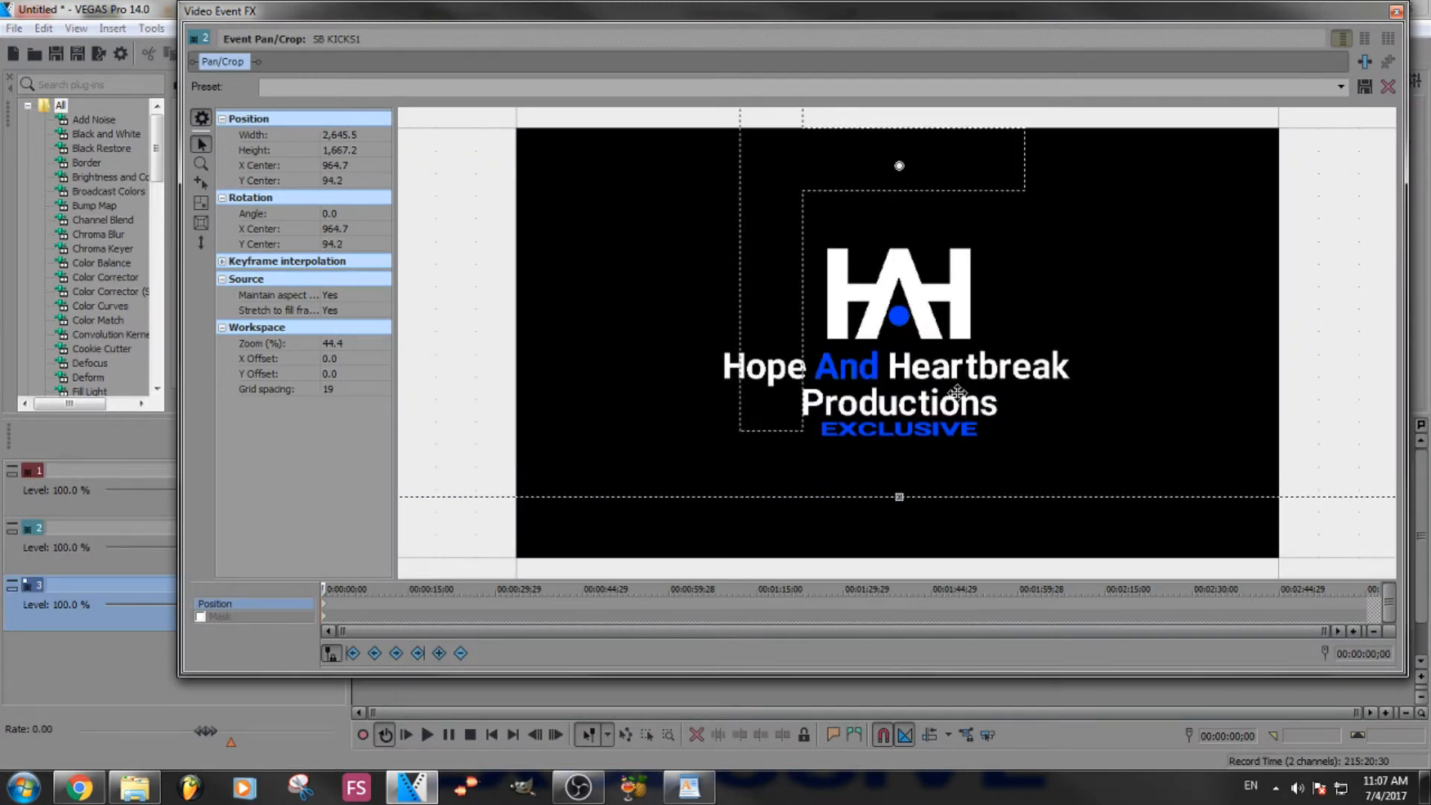
pyautogui.click(1396, 11)
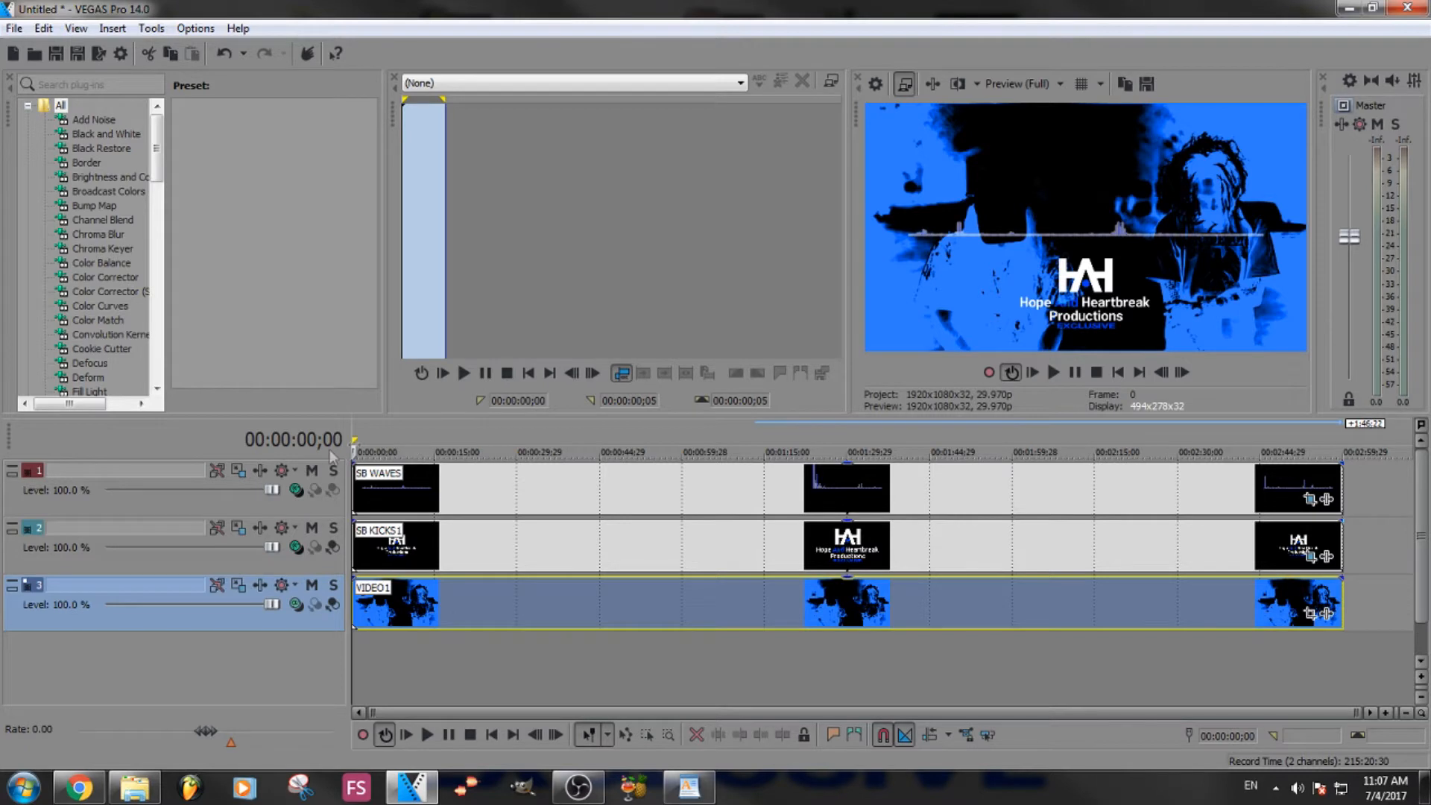
# - Play the composite from the beginning of the timeline and review it up to about 20 seconds
pyautogui.press('space')
pyautogui.press('Return')
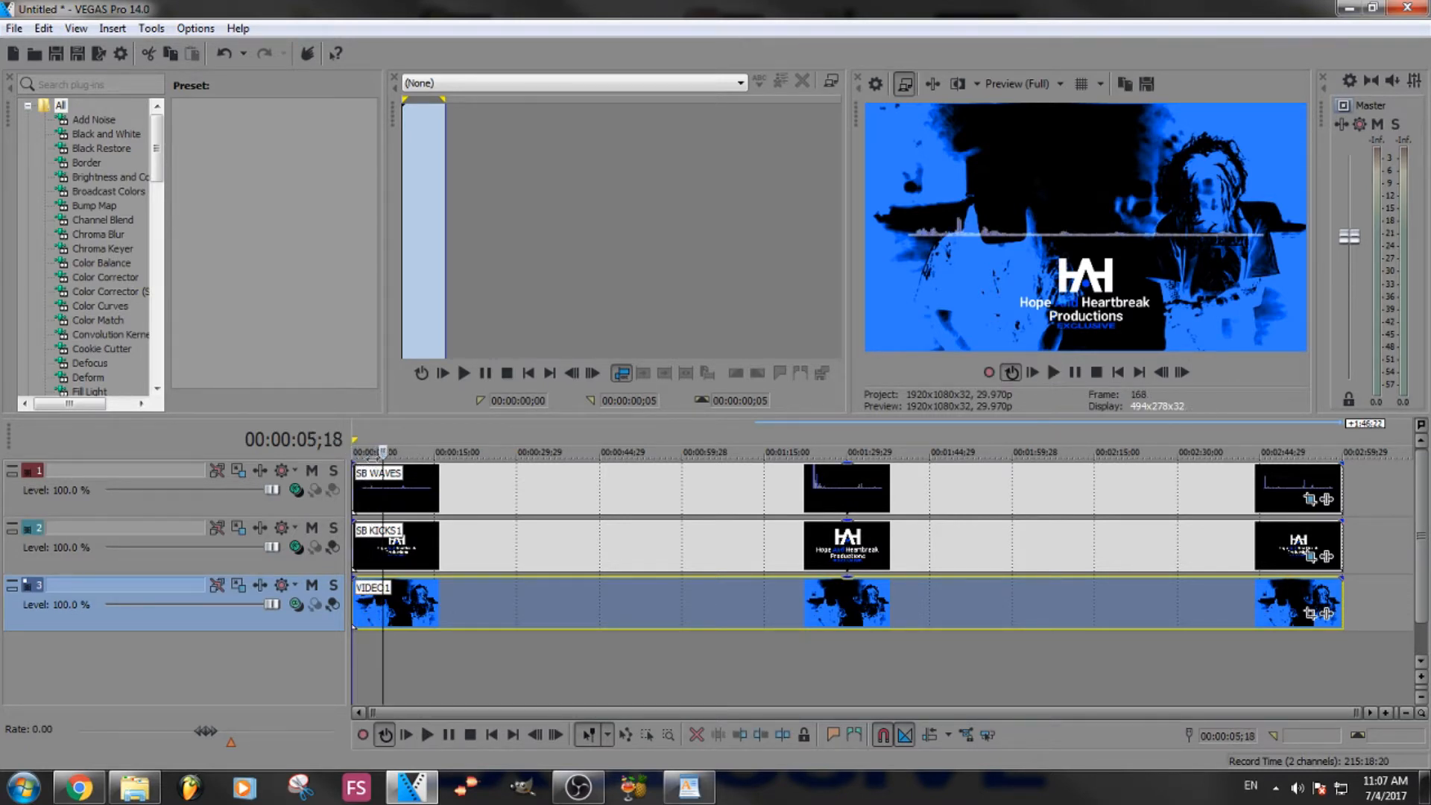
pyautogui.press('space')
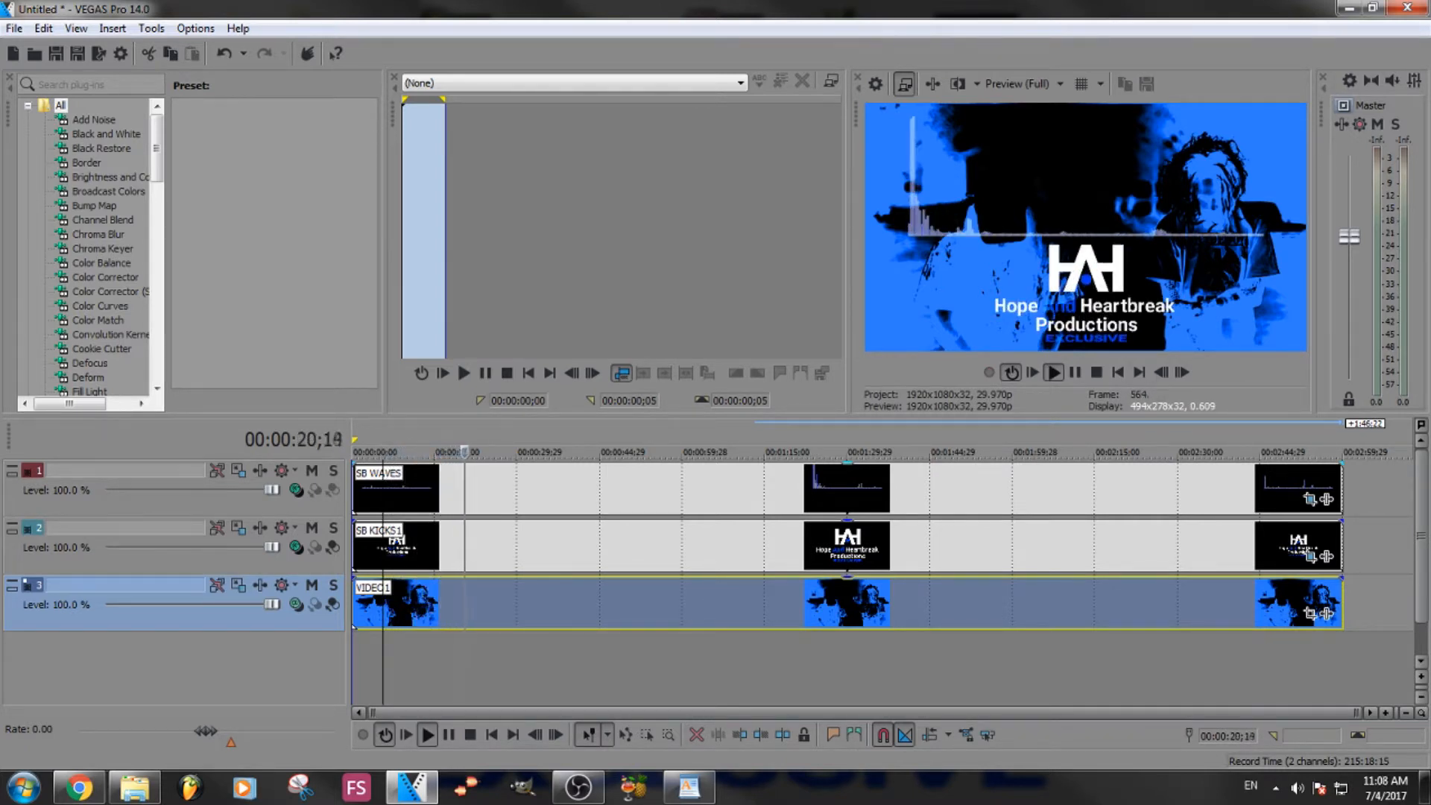
pyautogui.moveTo(472, 452); pyautogui.dragTo(426, 452)
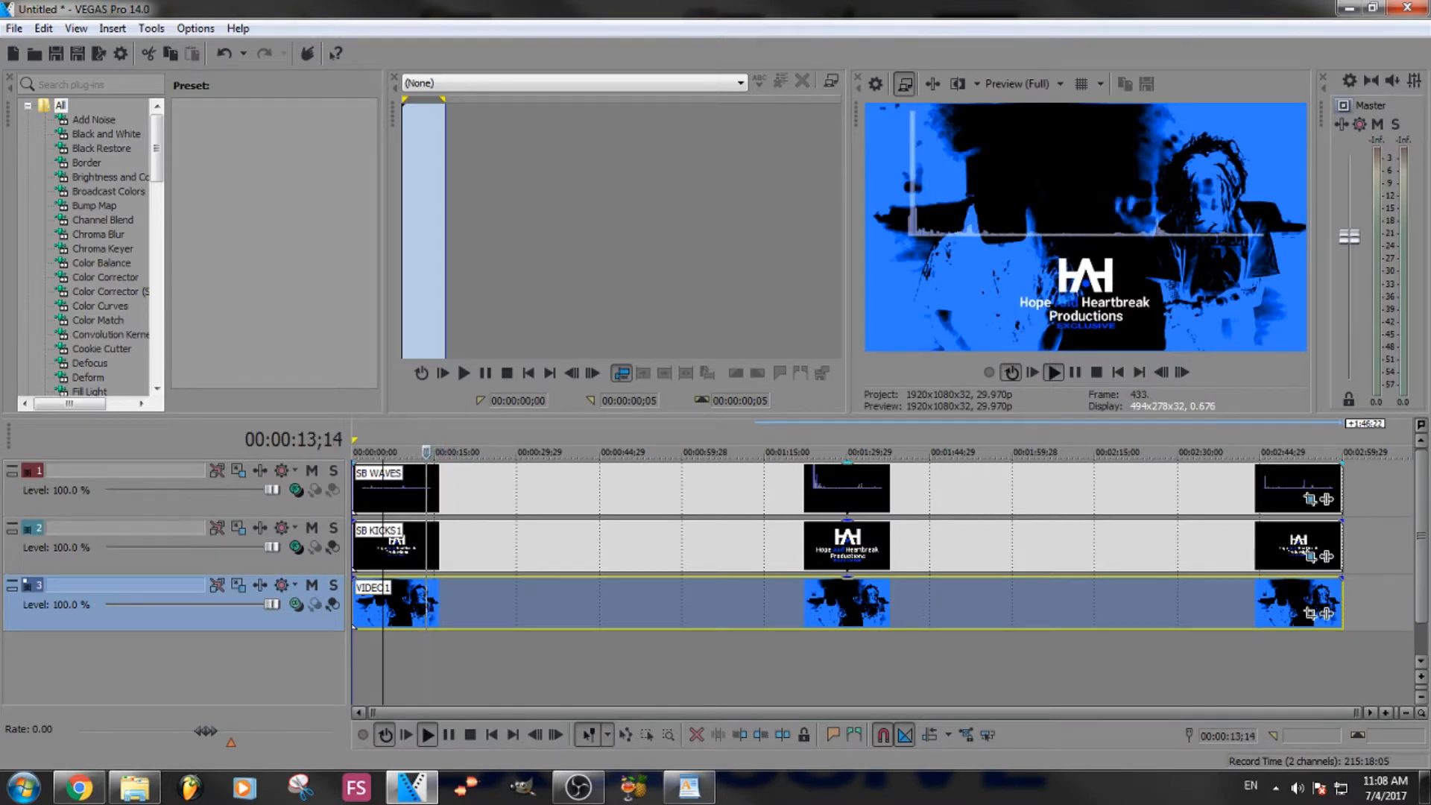
# - Add the Boyzmp3 song on a new audio track from the timeline's start and preview the video with sound
pyautogui.click(126, 789)
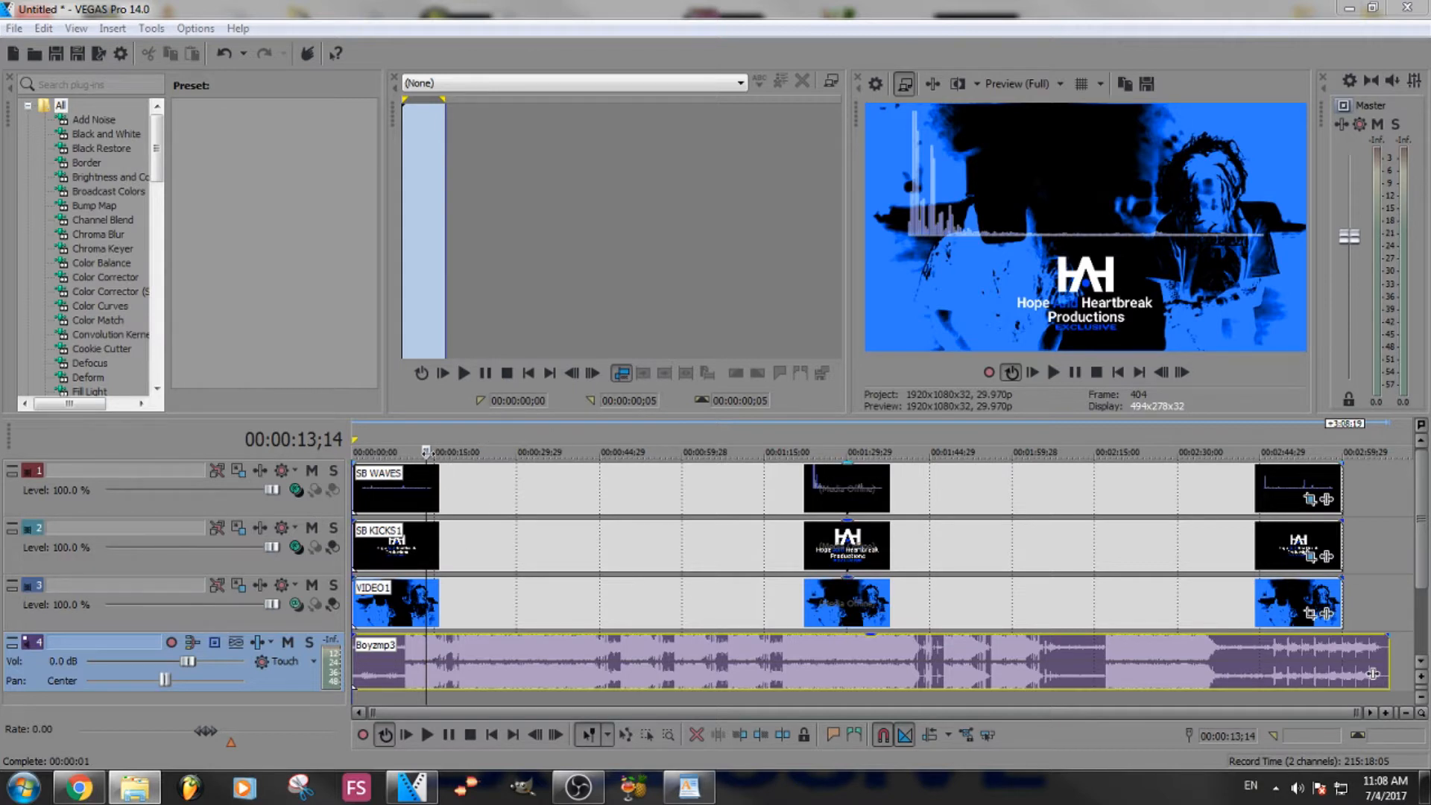
pyautogui.click(1054, 372)
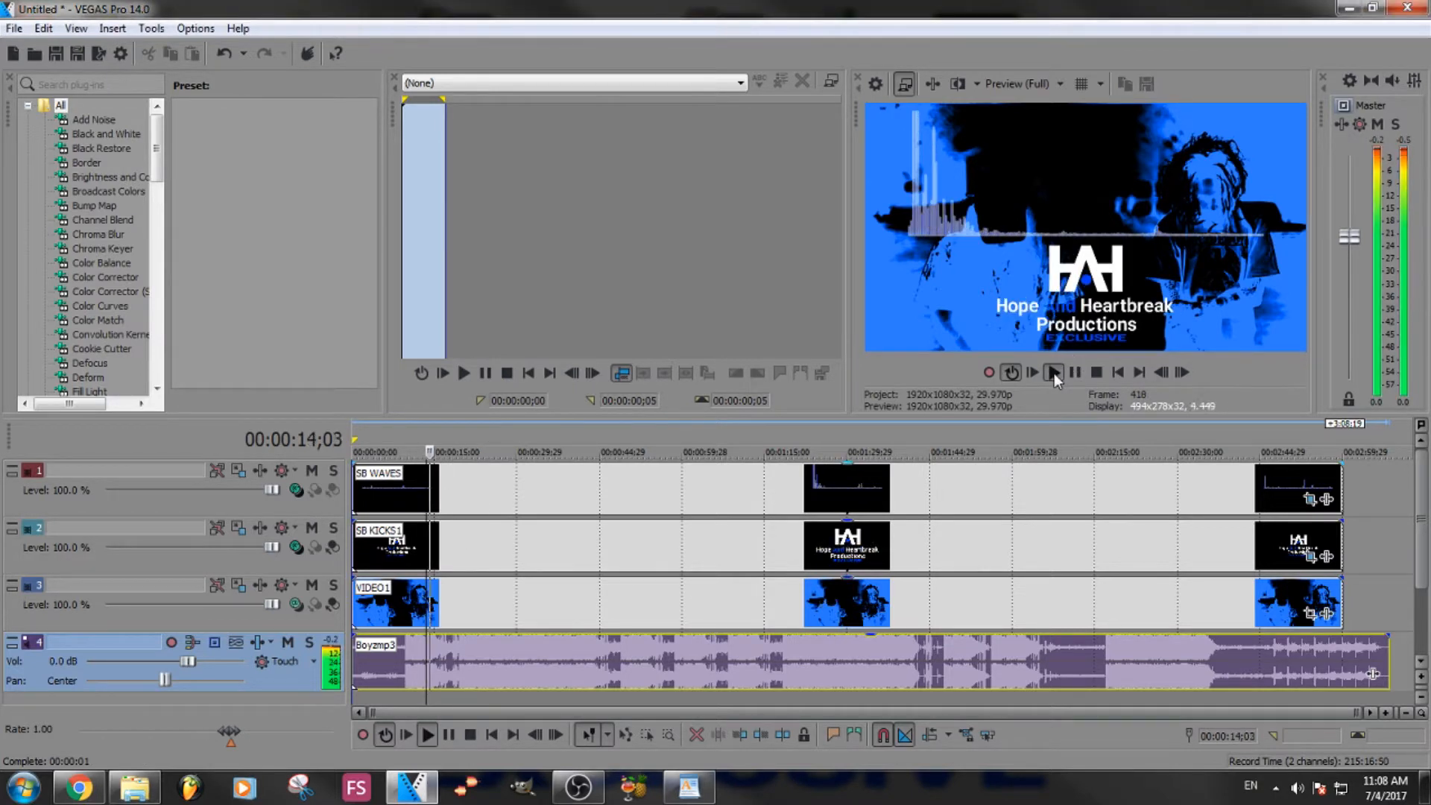
pyautogui.click(1095, 373)
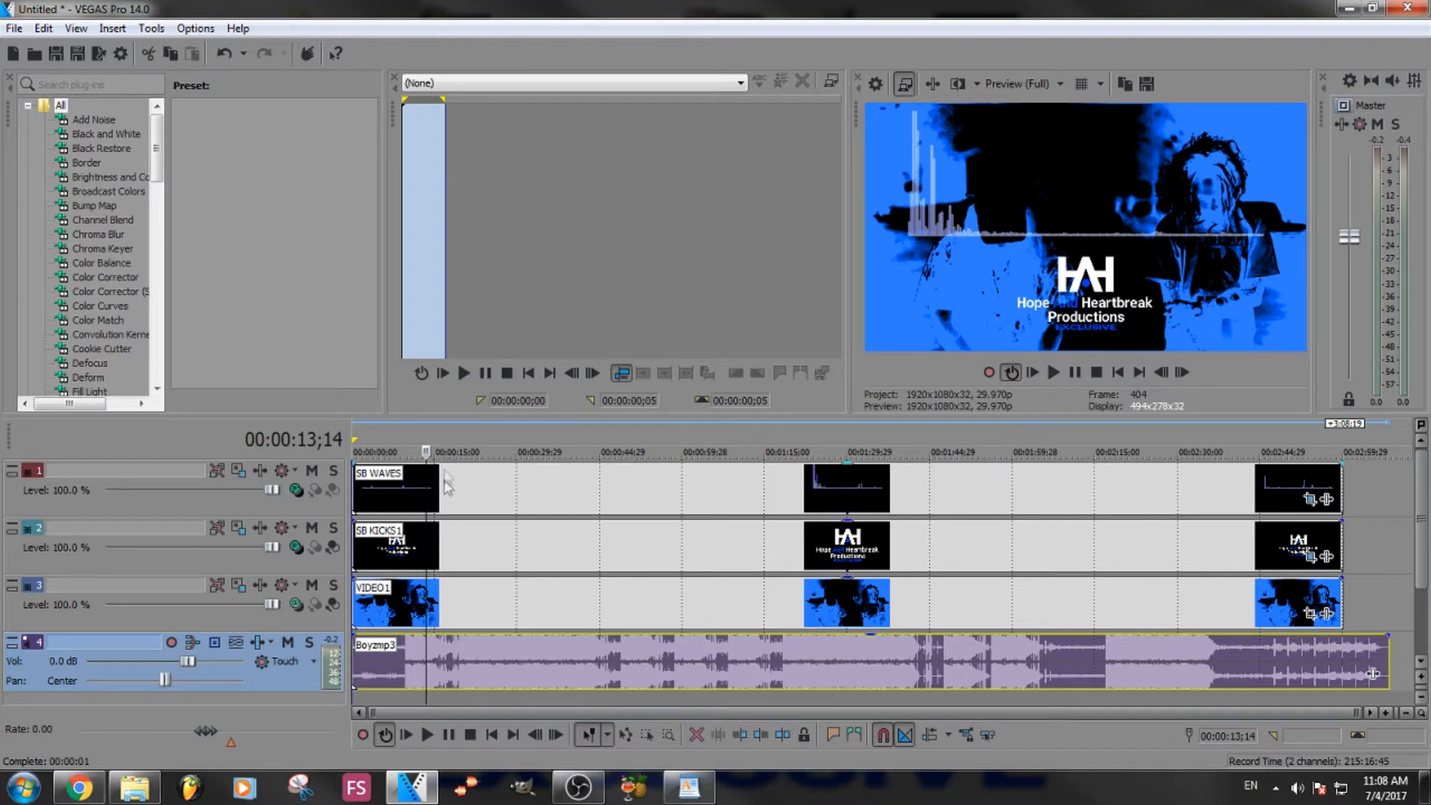
# - Mark a loop region from about 00:00:16;21 to 00:00:25;29 and save the project as sb1
pyautogui.moveTo(504, 450)
pyautogui.mouseDown()
pyautogui.moveTo(465, 440)
pyautogui.moveTo(497, 436)
pyautogui.moveTo(457, 439)
pyautogui.moveTo(487, 438)
pyautogui.mouseUp()
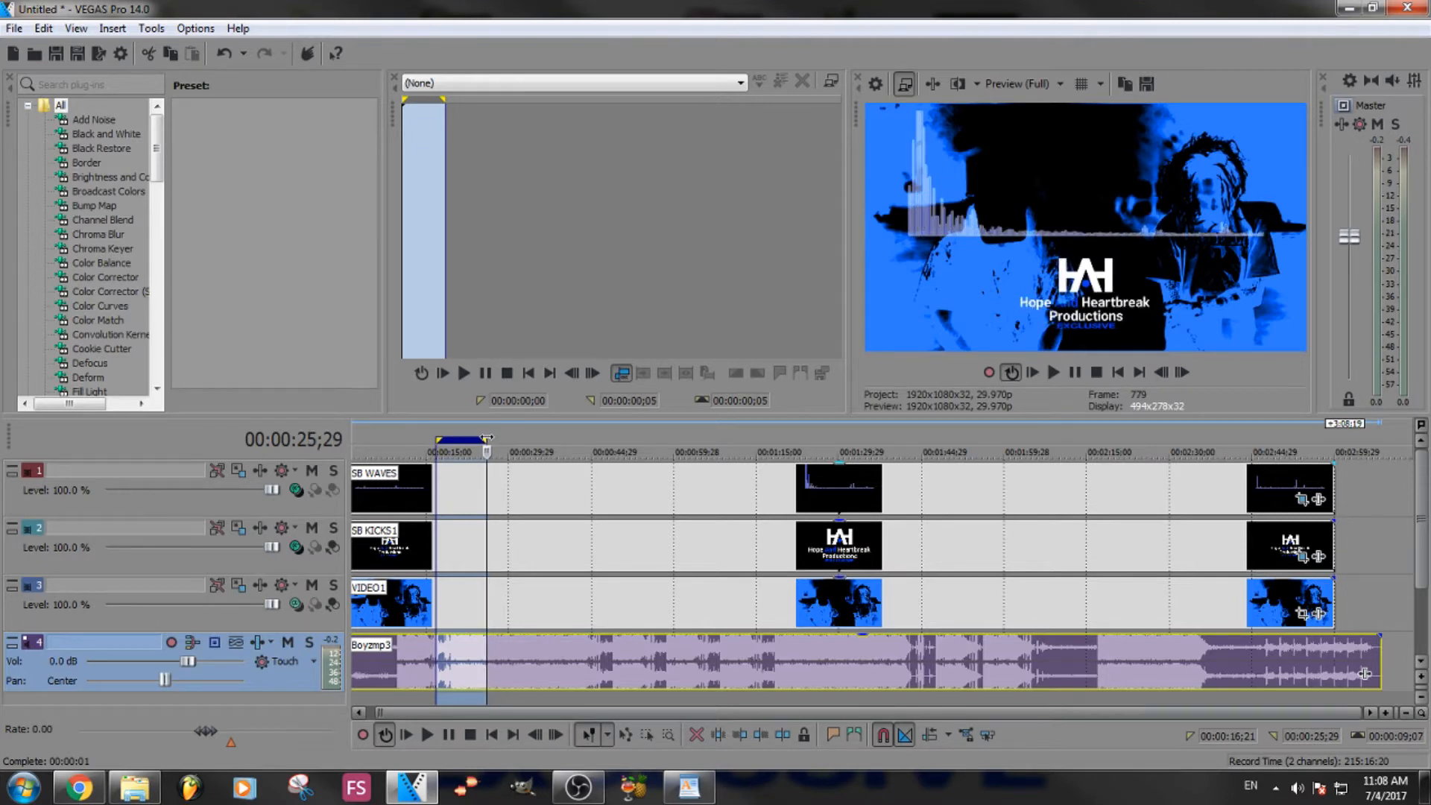
pyautogui.click(15, 28)
pyautogui.click(46, 113)
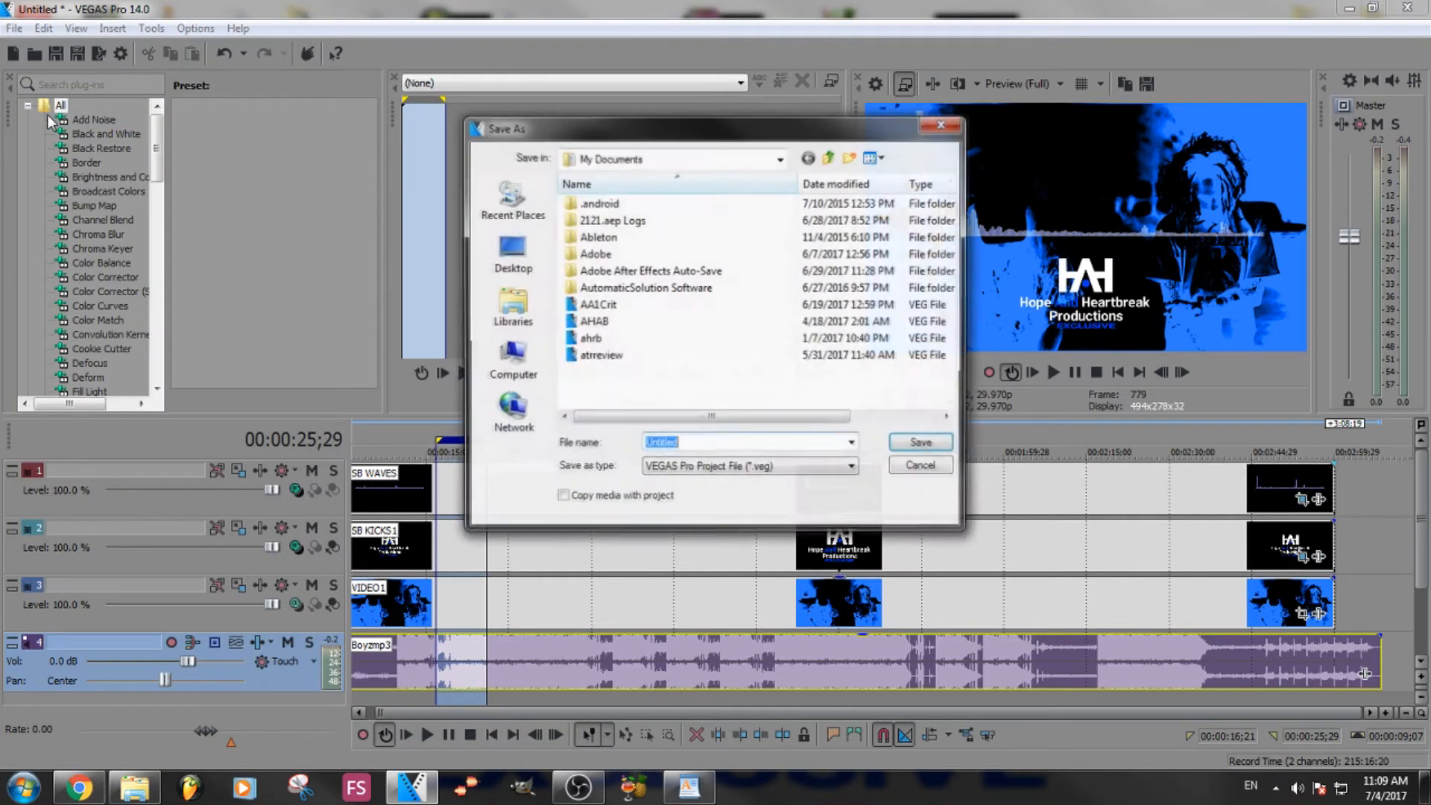
pyautogui.write('sb1')
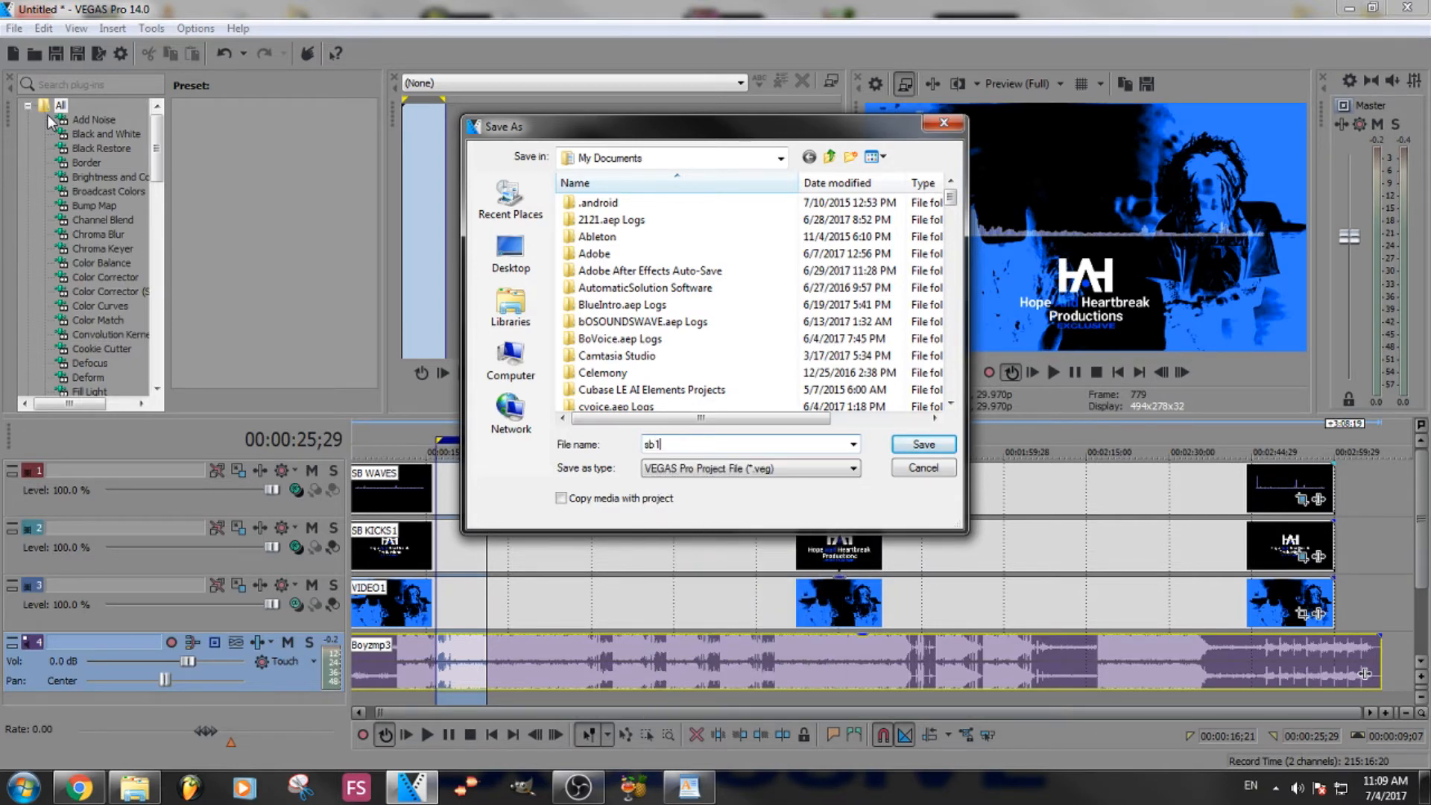
pyautogui.press('Return')
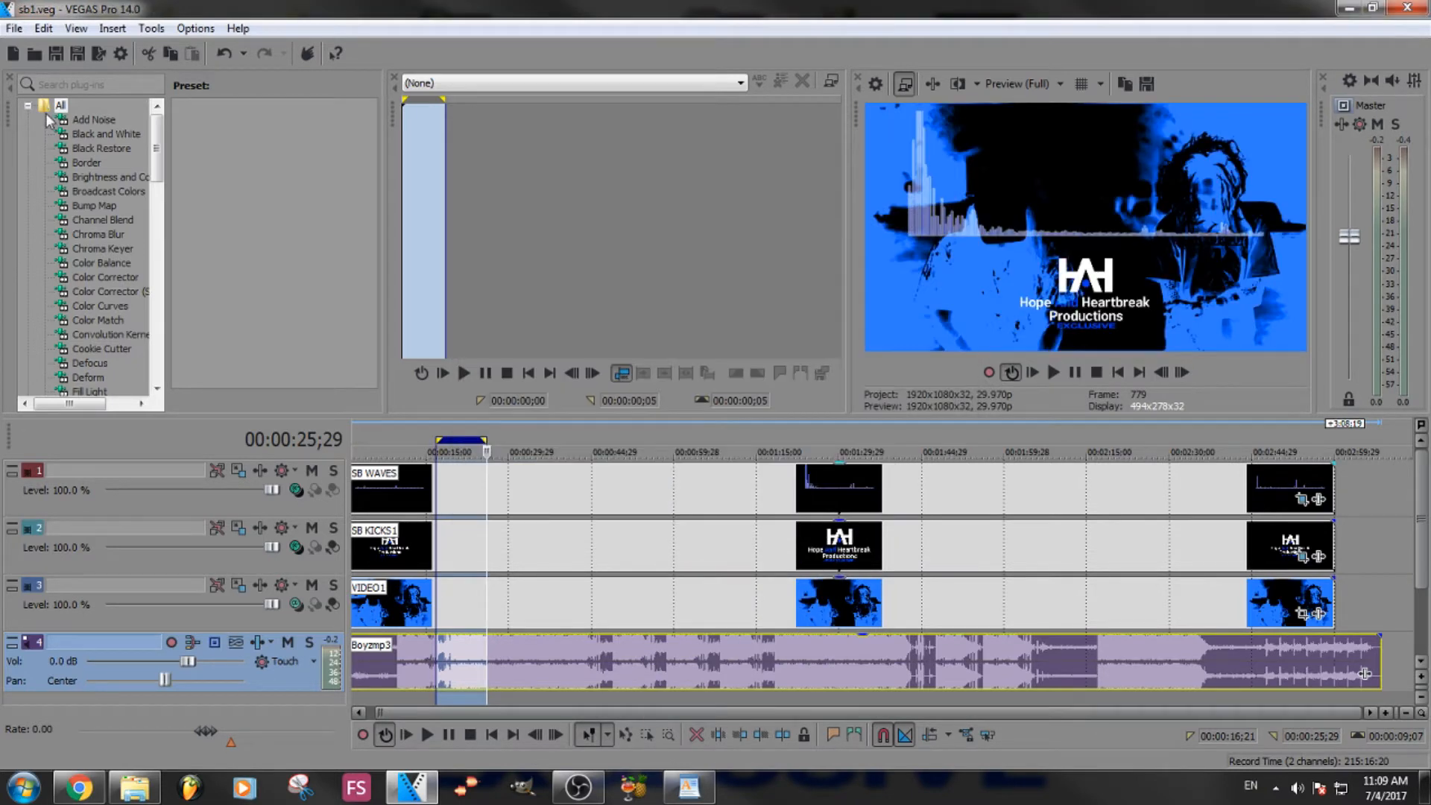
# - Render only the loop region as TESTVID1 with the MainConcept AVC/AAC Internet HD 1080p template
pyautogui.click(14, 27)
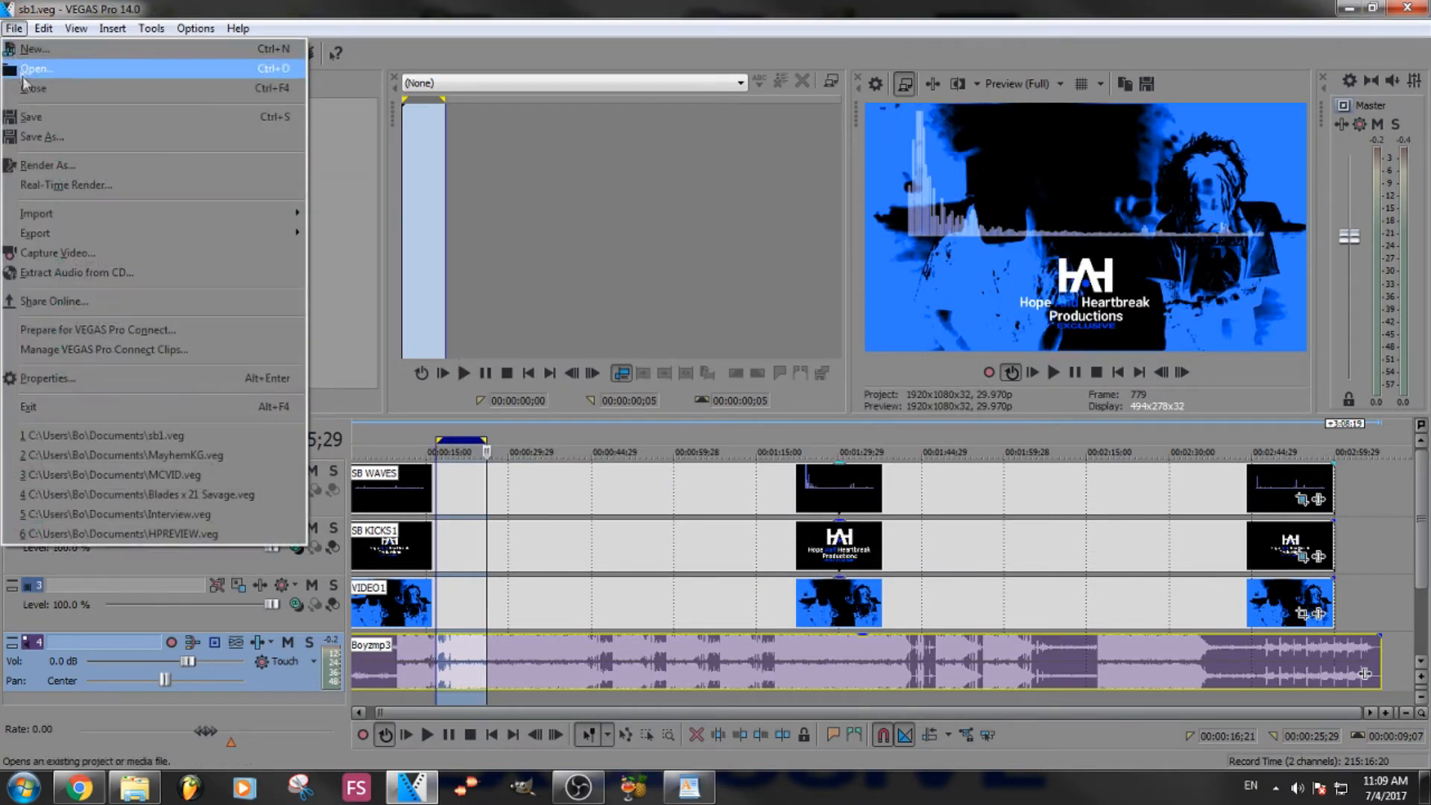
pyautogui.click(58, 166)
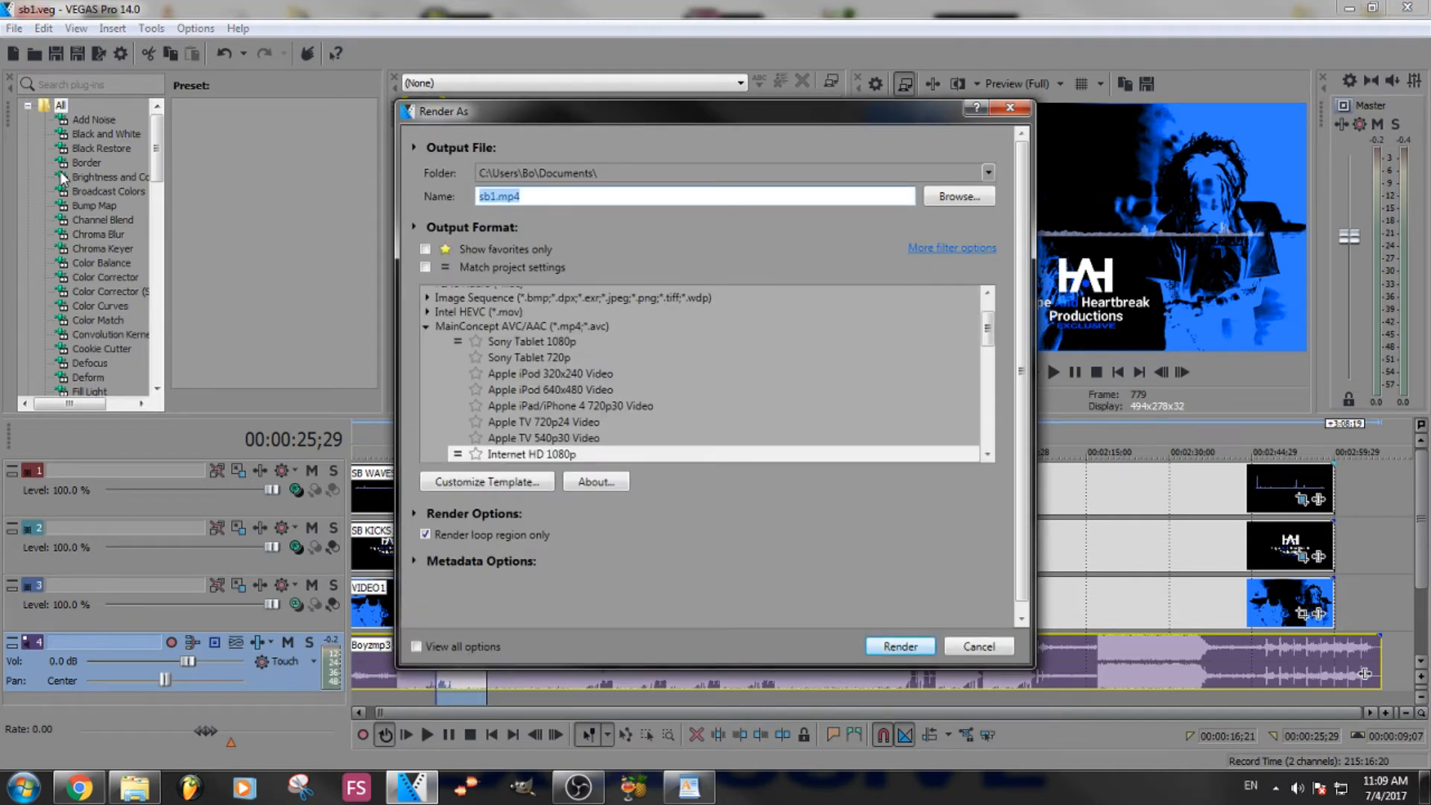
pyautogui.write('TESTVID1')
pyautogui.press('Return')
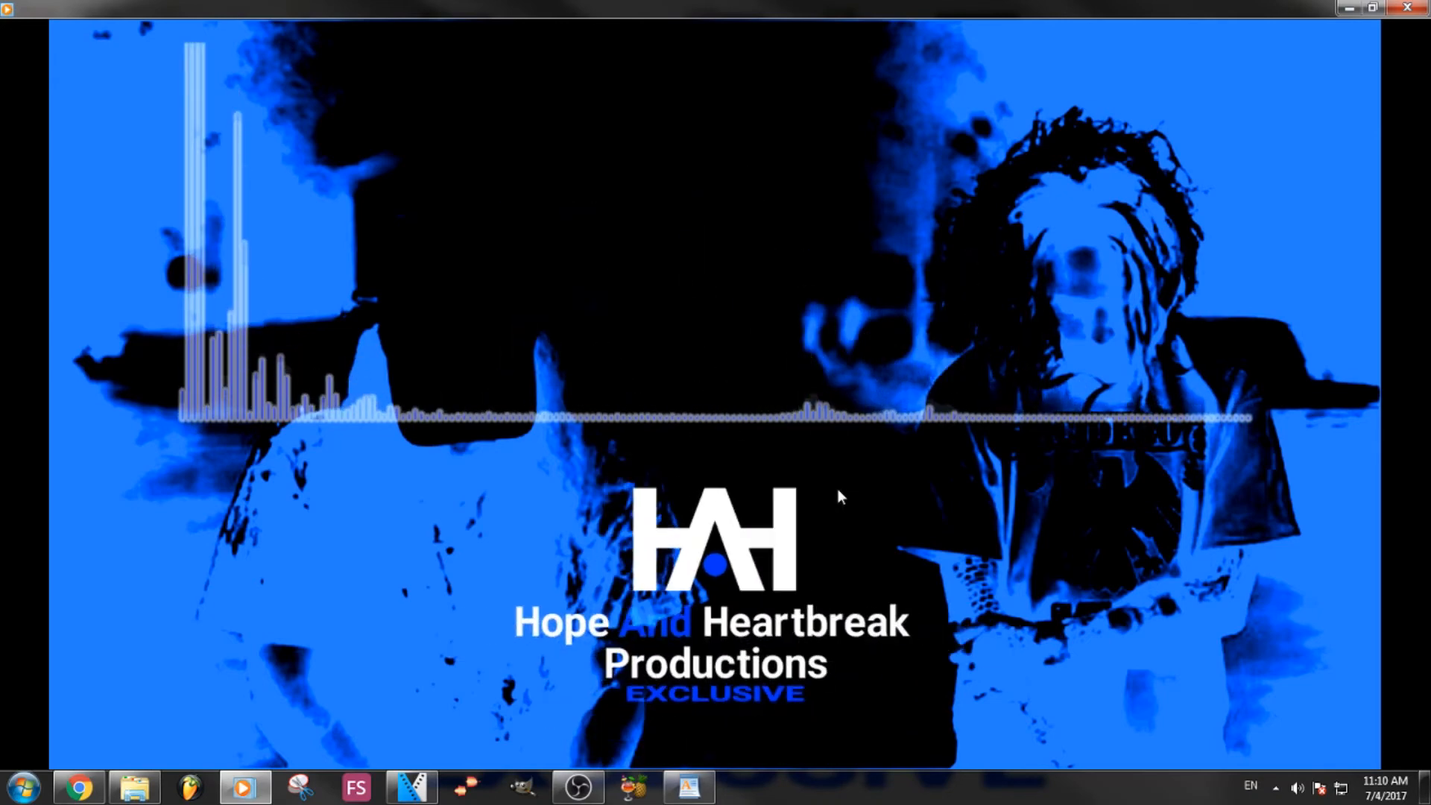
# - Watch the rendered TESTVID1 clip in Windows Media Player for about five seconds, pause it and close the player
pyautogui.moveTo(563, 281)
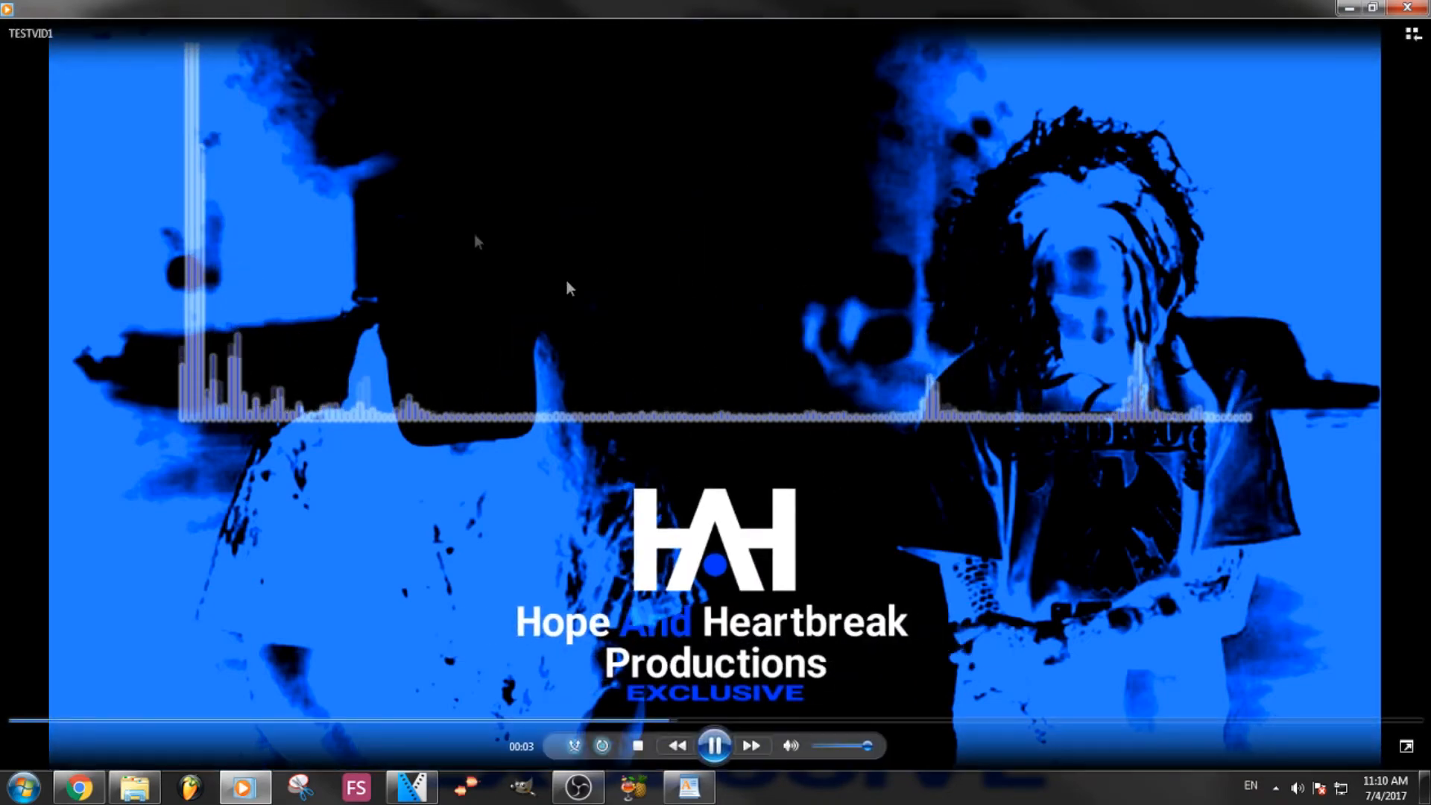
pyautogui.click(715, 746)
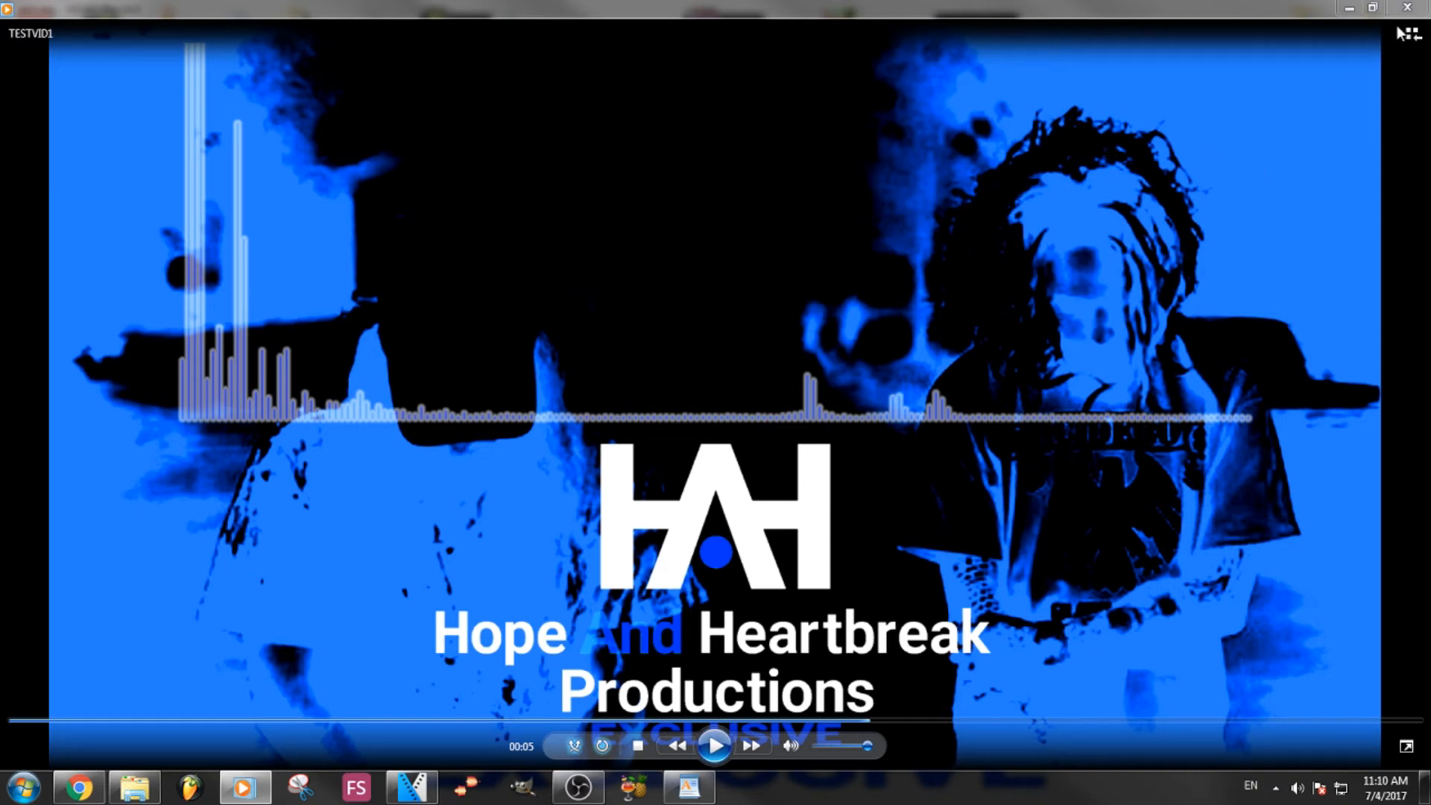
pyautogui.click(1407, 7)
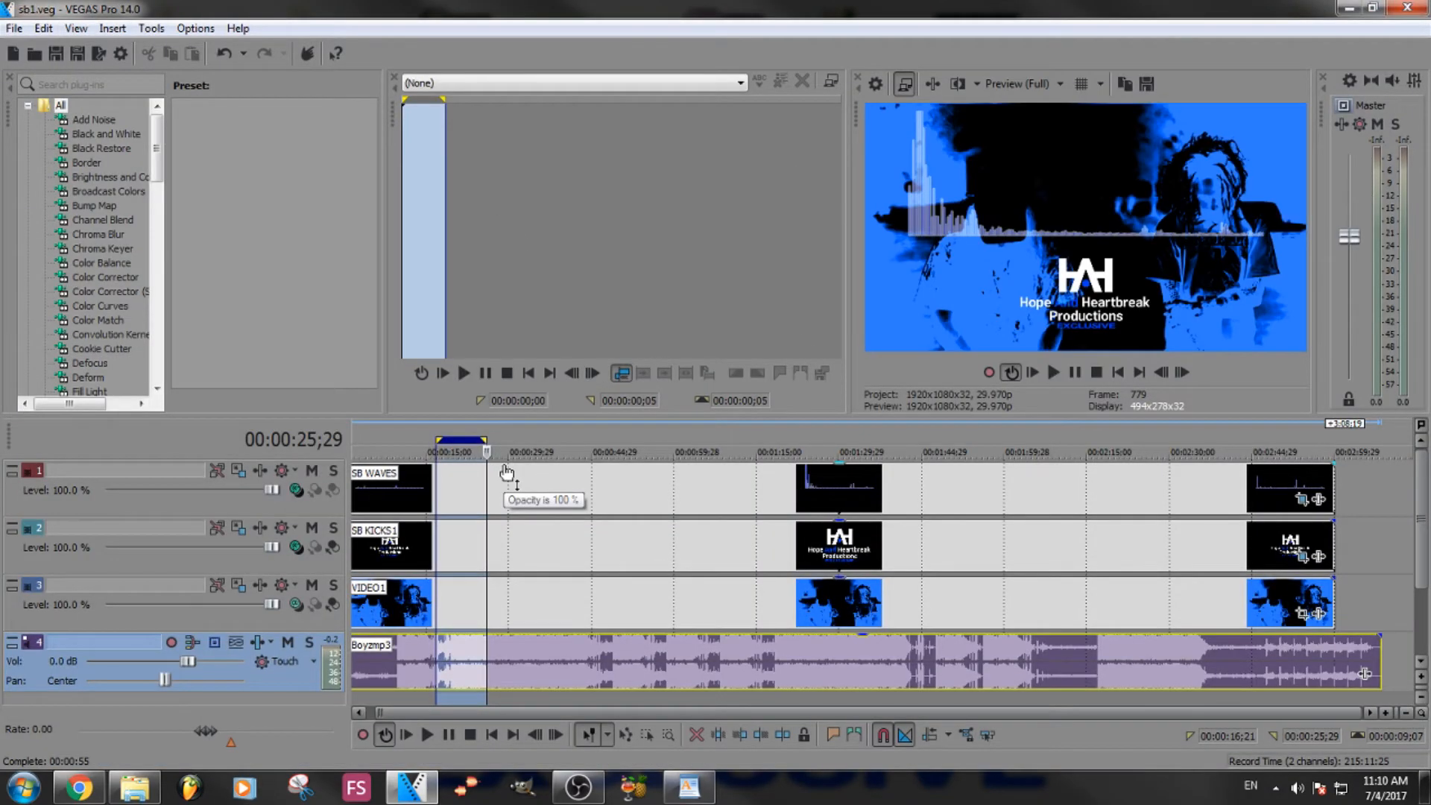
# - Apply the Border effect to the SB WAVES event with the type Blurred and a small size
pyautogui.click(382, 477)
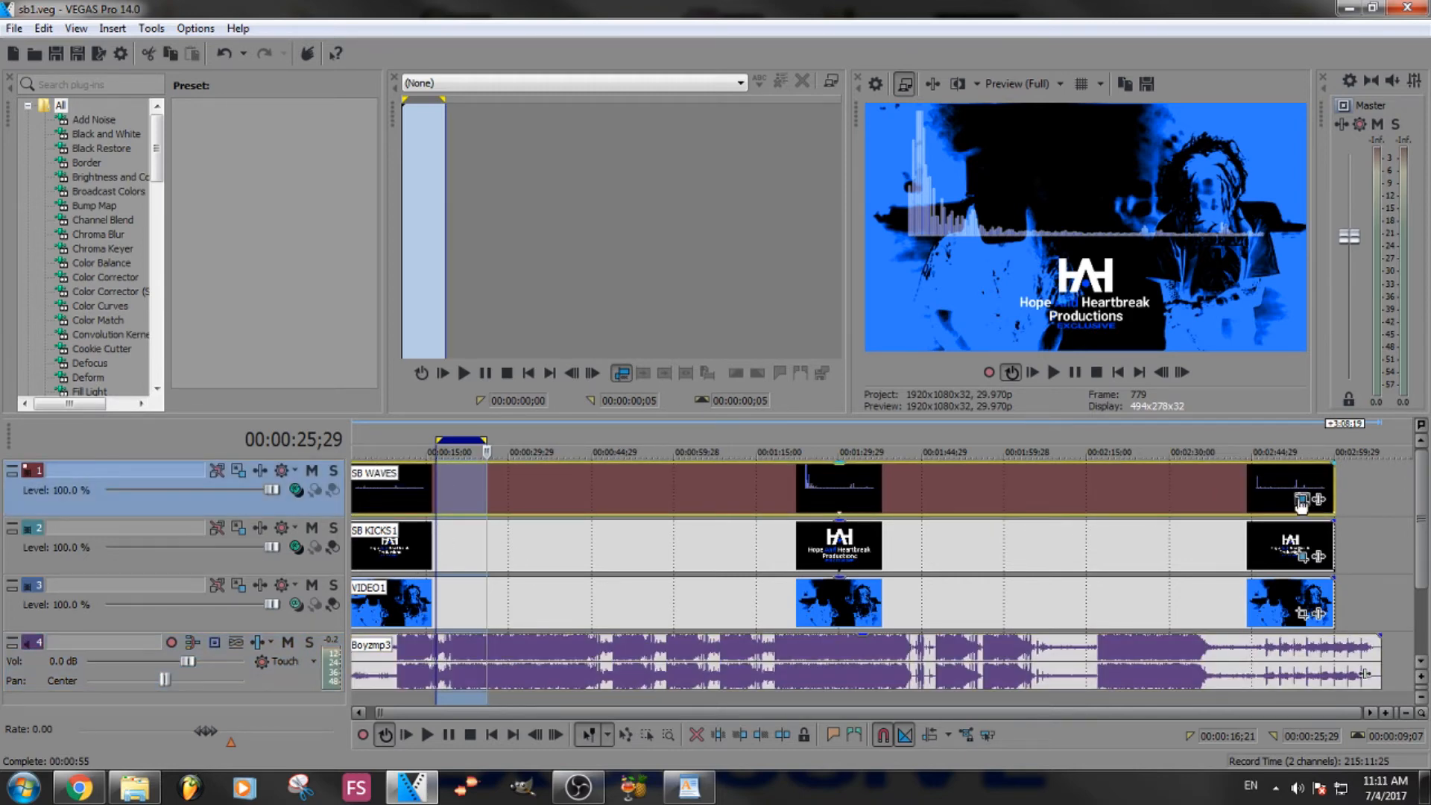
pyautogui.moveTo(87, 164); pyautogui.dragTo(461, 481)
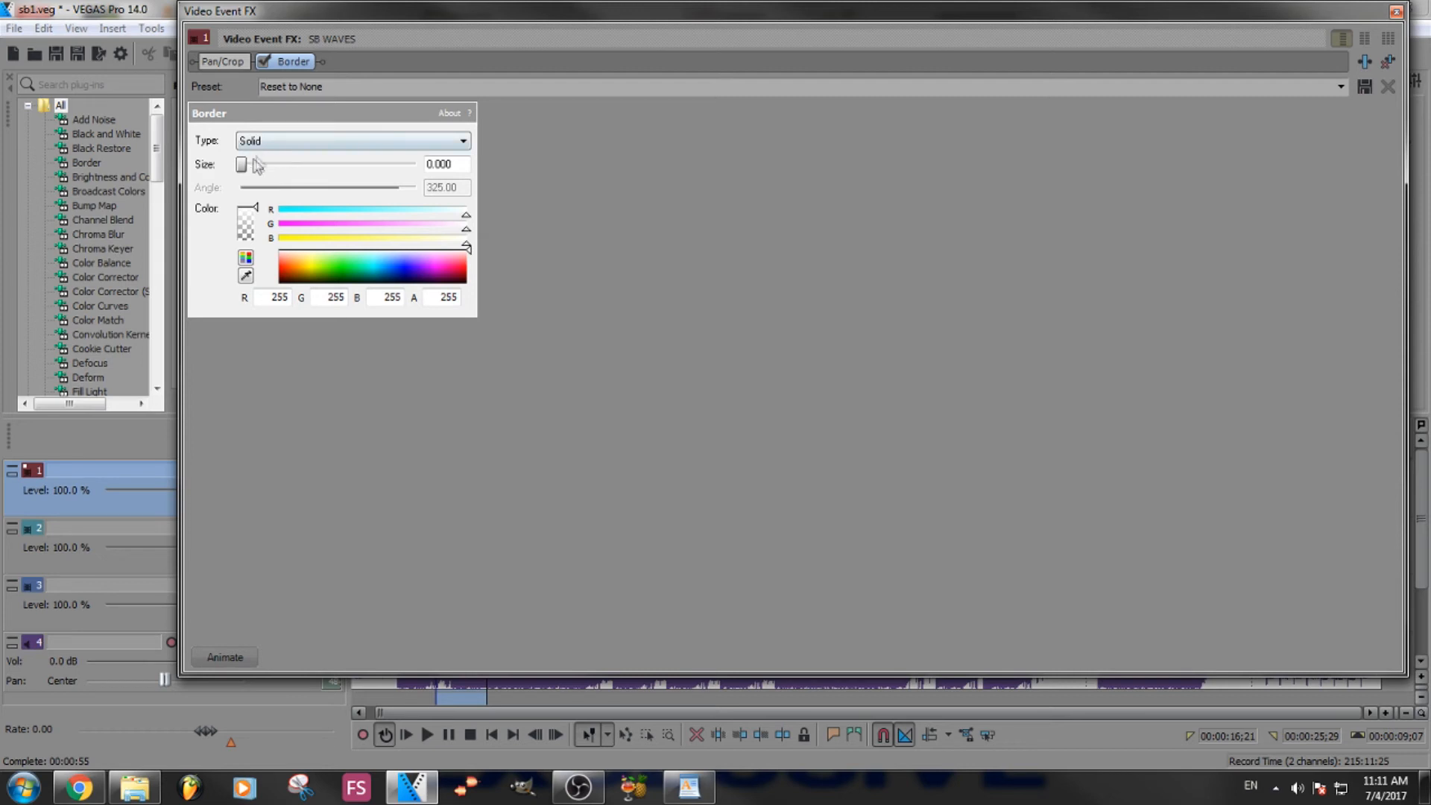
pyautogui.moveTo(245, 170); pyautogui.dragTo(209, 193)
pyautogui.click(291, 142)
pyautogui.click(257, 158)
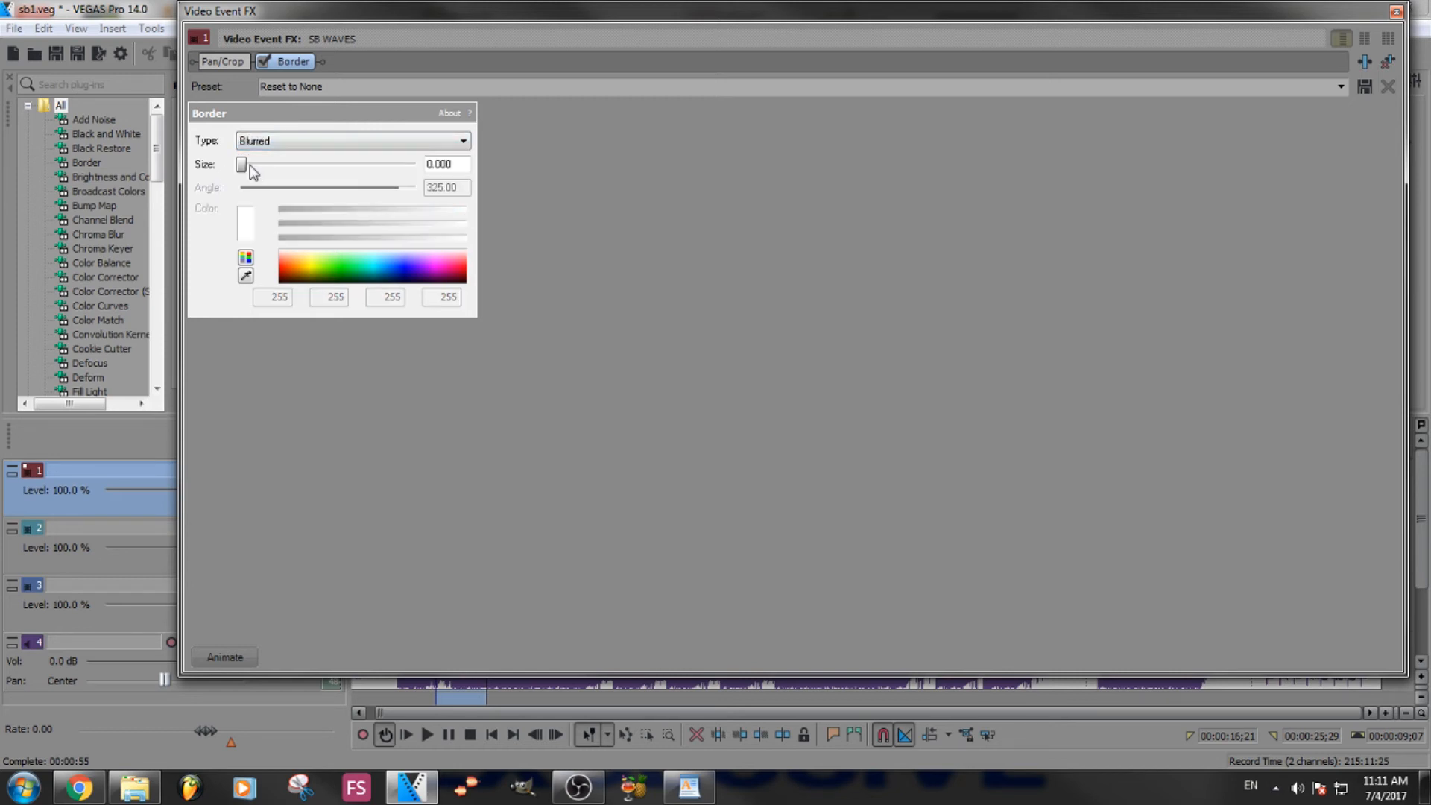
pyautogui.moveTo(243, 169)
pyautogui.mouseDown()
pyautogui.moveTo(400, 188)
pyautogui.moveTo(248, 175)
pyautogui.moveTo(271, 177)
pyautogui.mouseUp()
pyautogui.click(1397, 12)
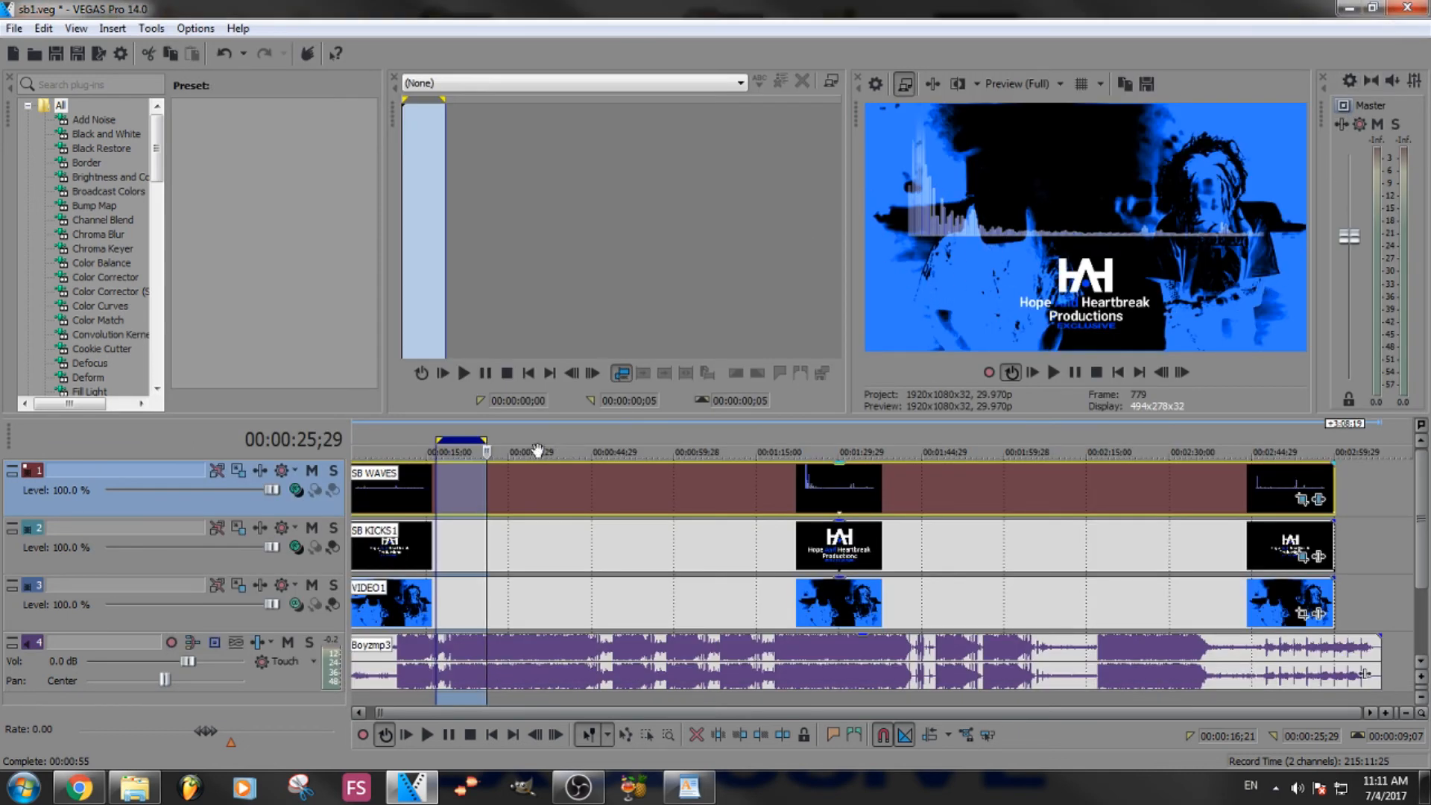
pyautogui.click(596, 501)
pyautogui.click(781, 509)
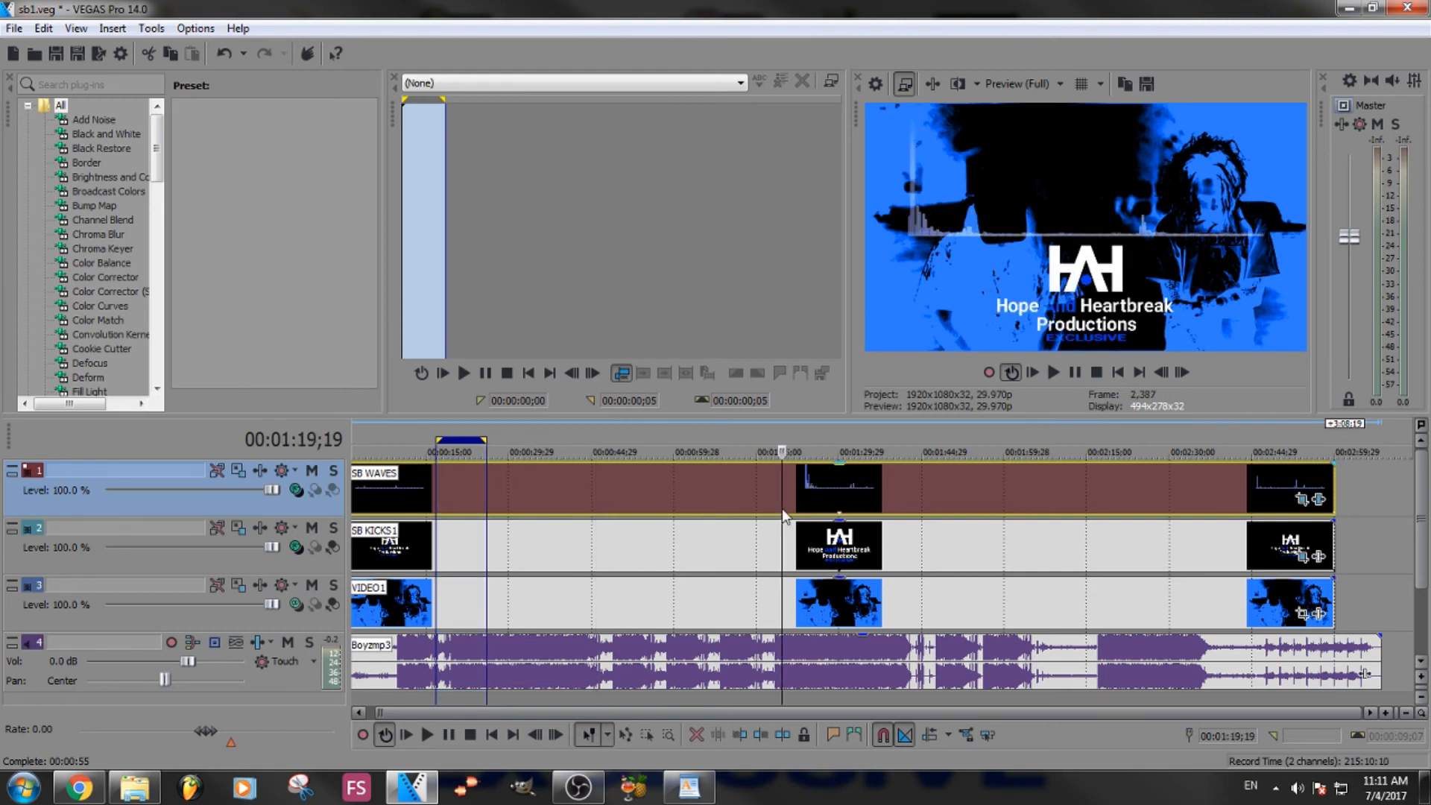
pyautogui.click(370, 528)
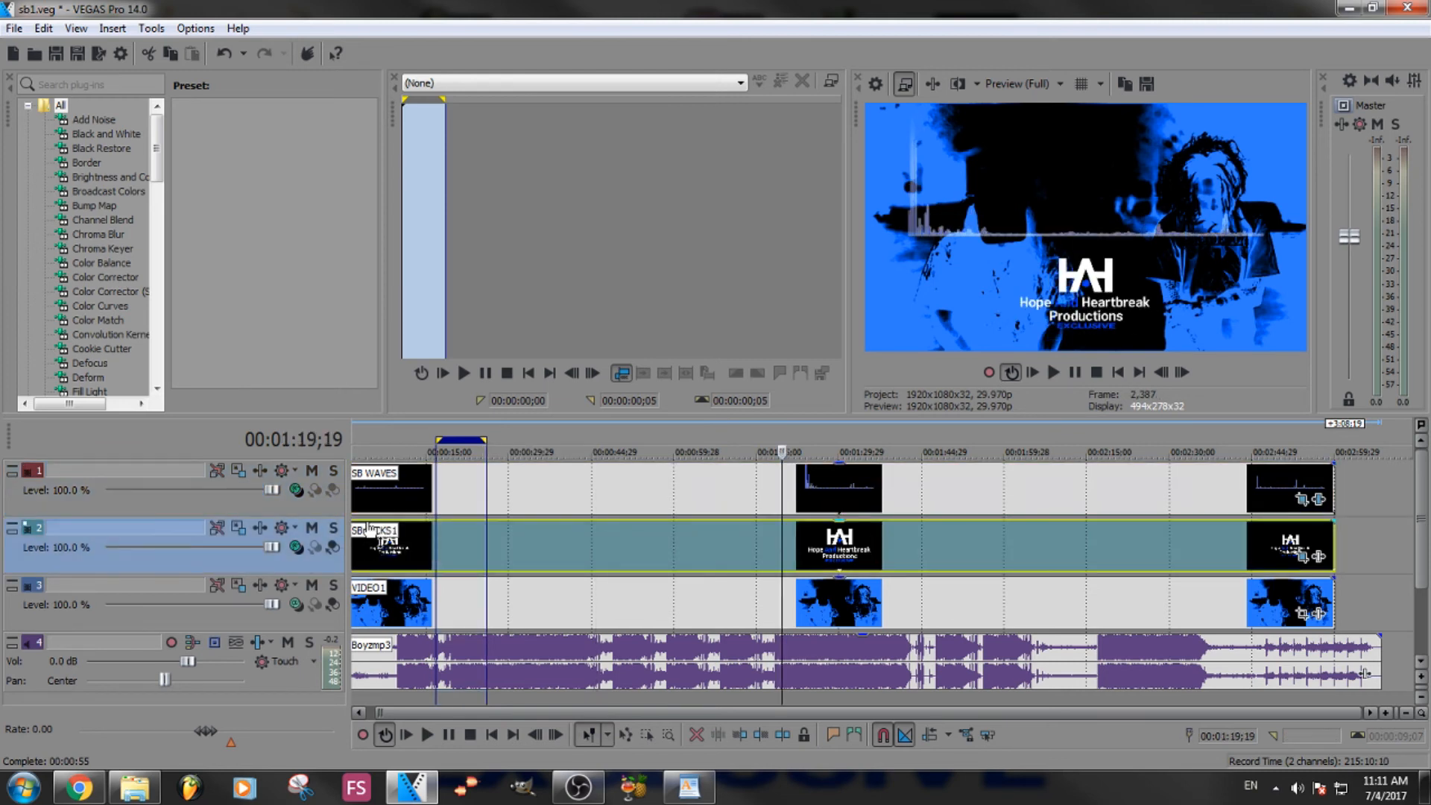
pyautogui.click(353, 482)
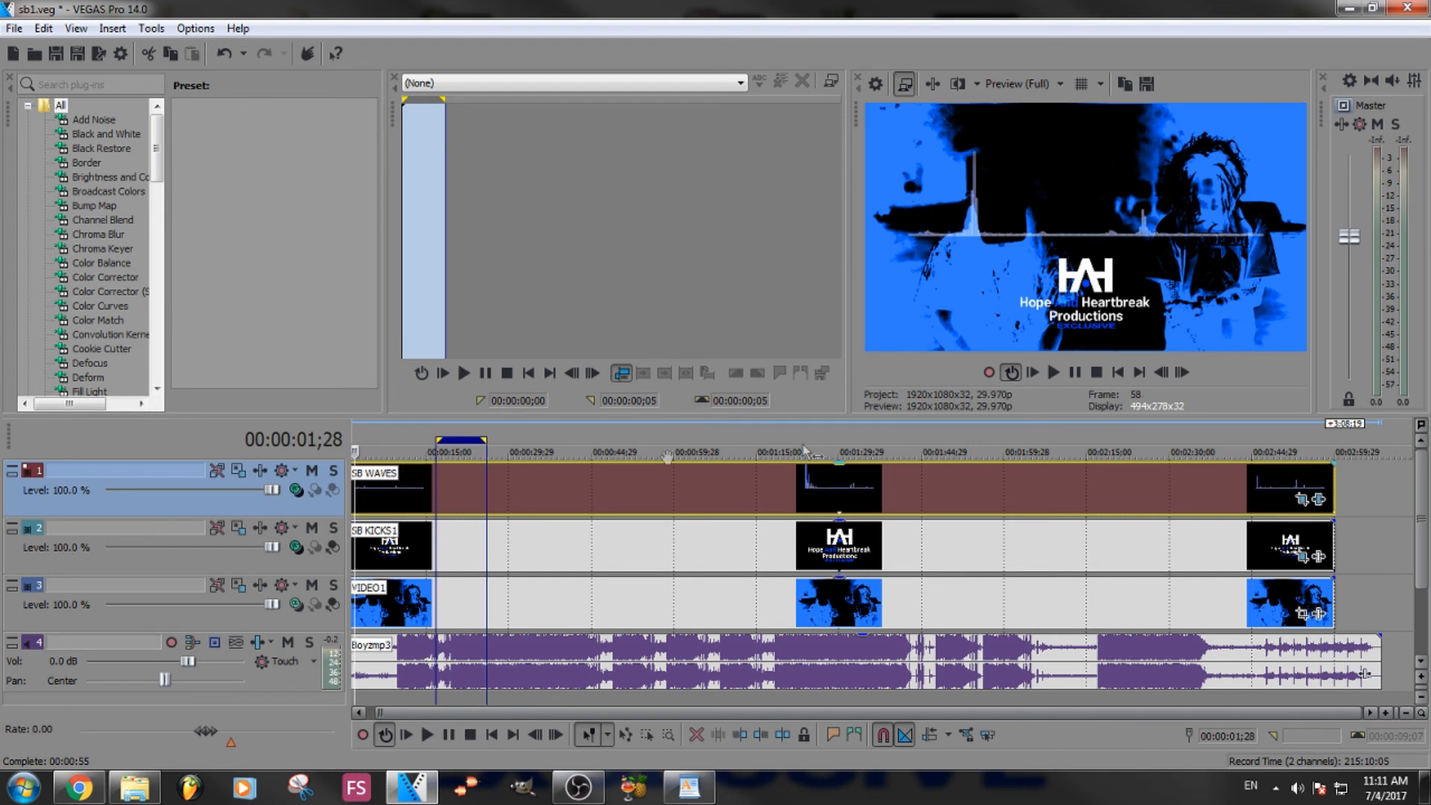